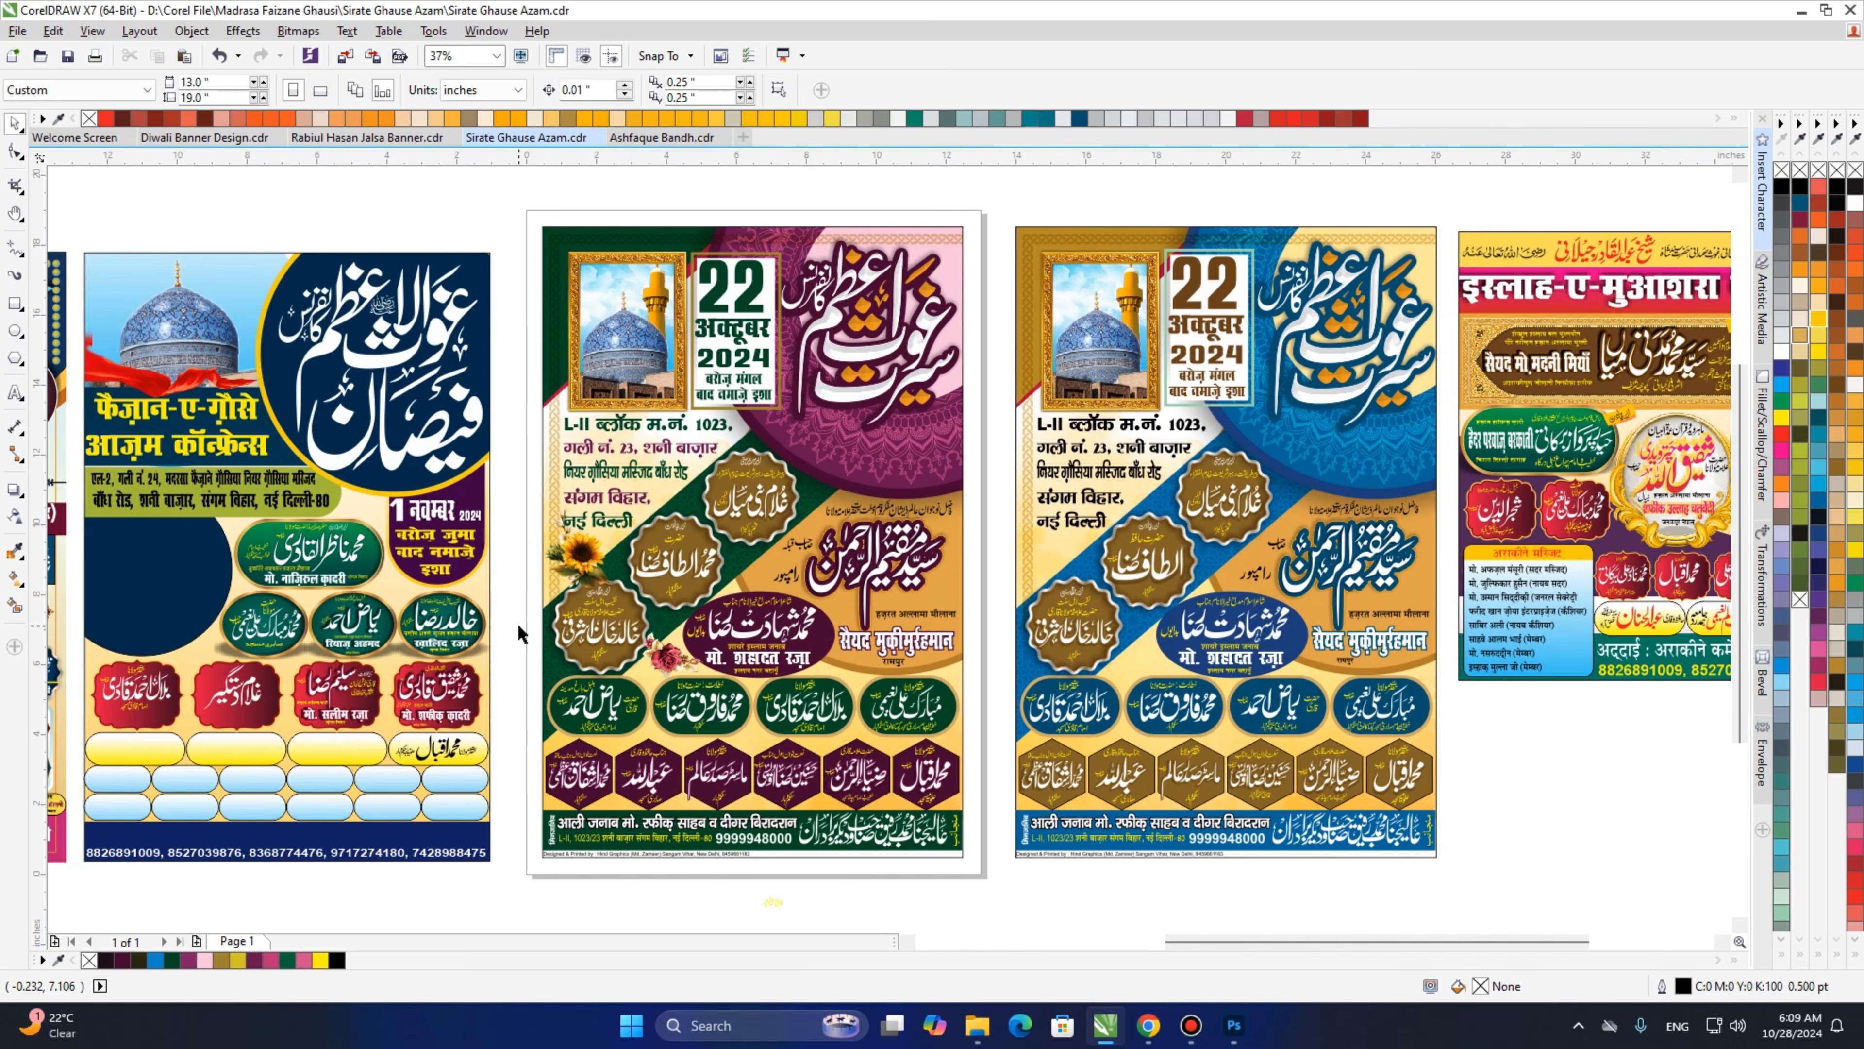
Examine the title sections of the 29 October, 19 October and 1 November posters, selecting each section in turn.
{"action": "scroll", "coordinate": [520, 624], "scroll_direction": "left", "scroll_amount": 5}
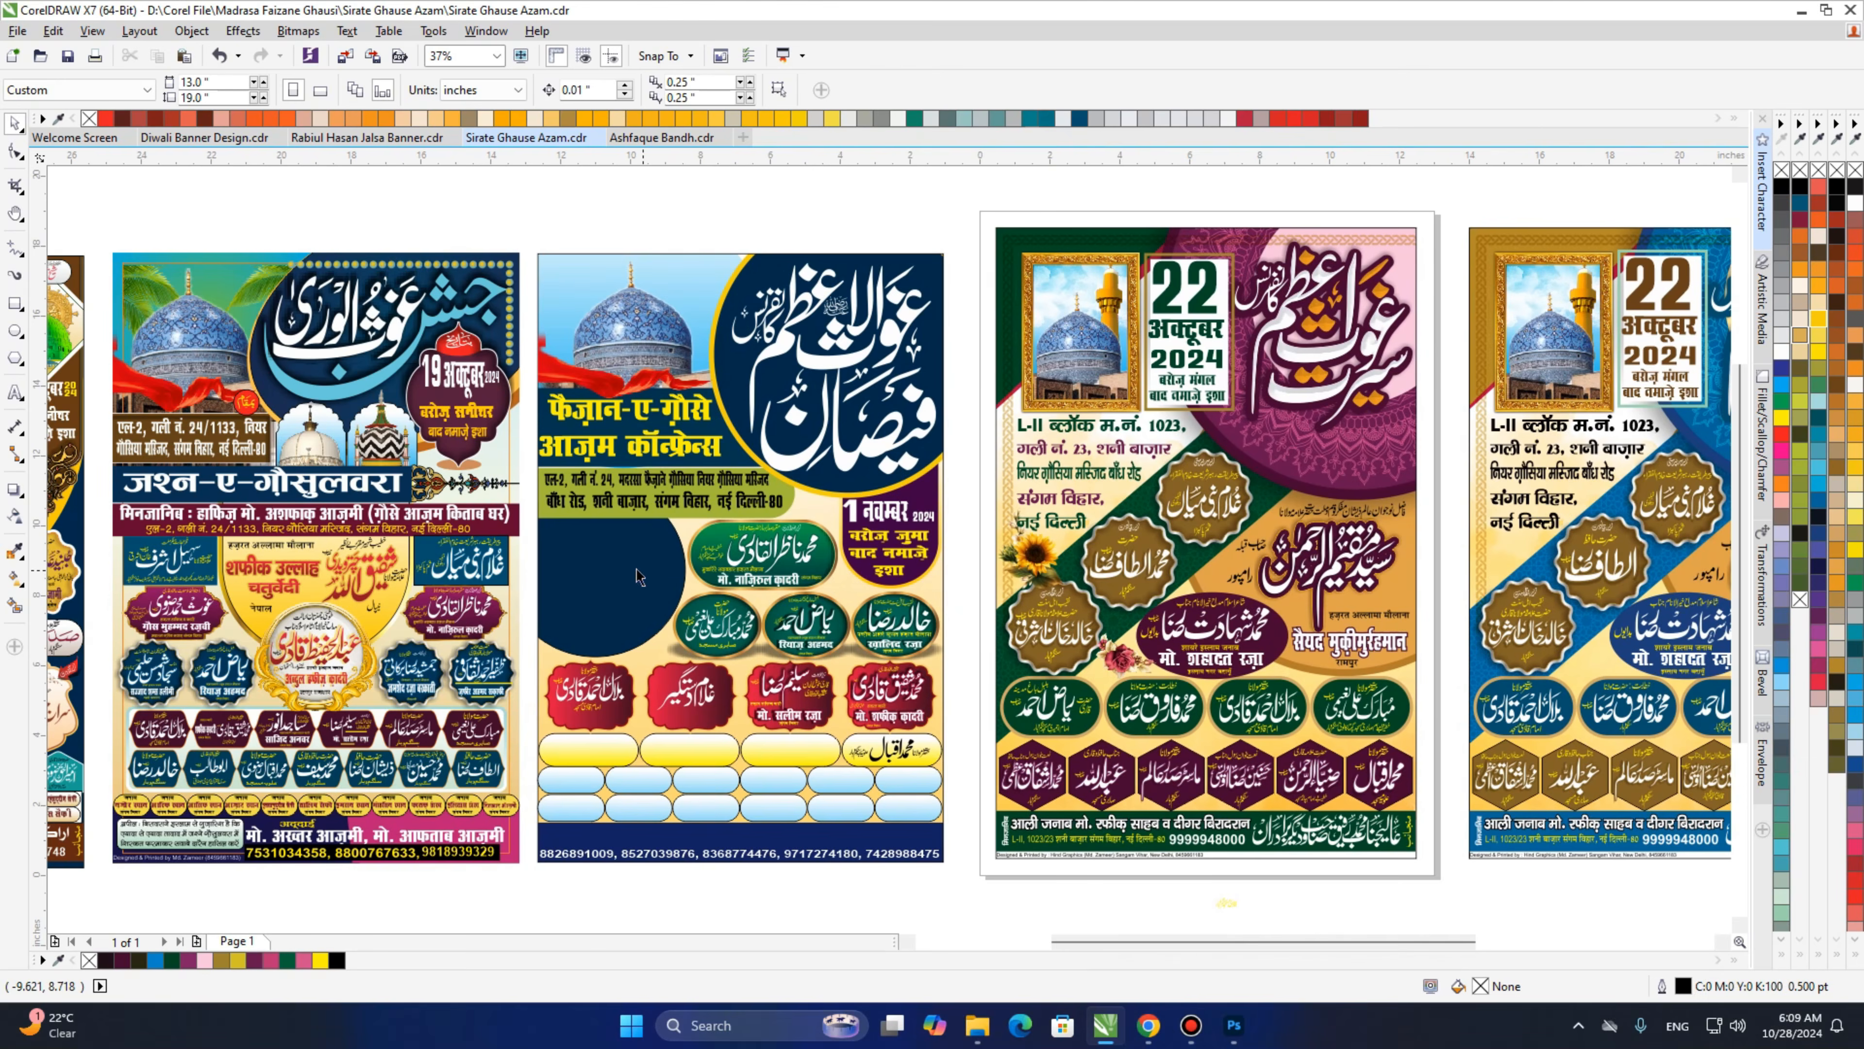
{"action": "scroll", "coordinate": [742, 599], "scroll_direction": "left", "scroll_amount": 5}
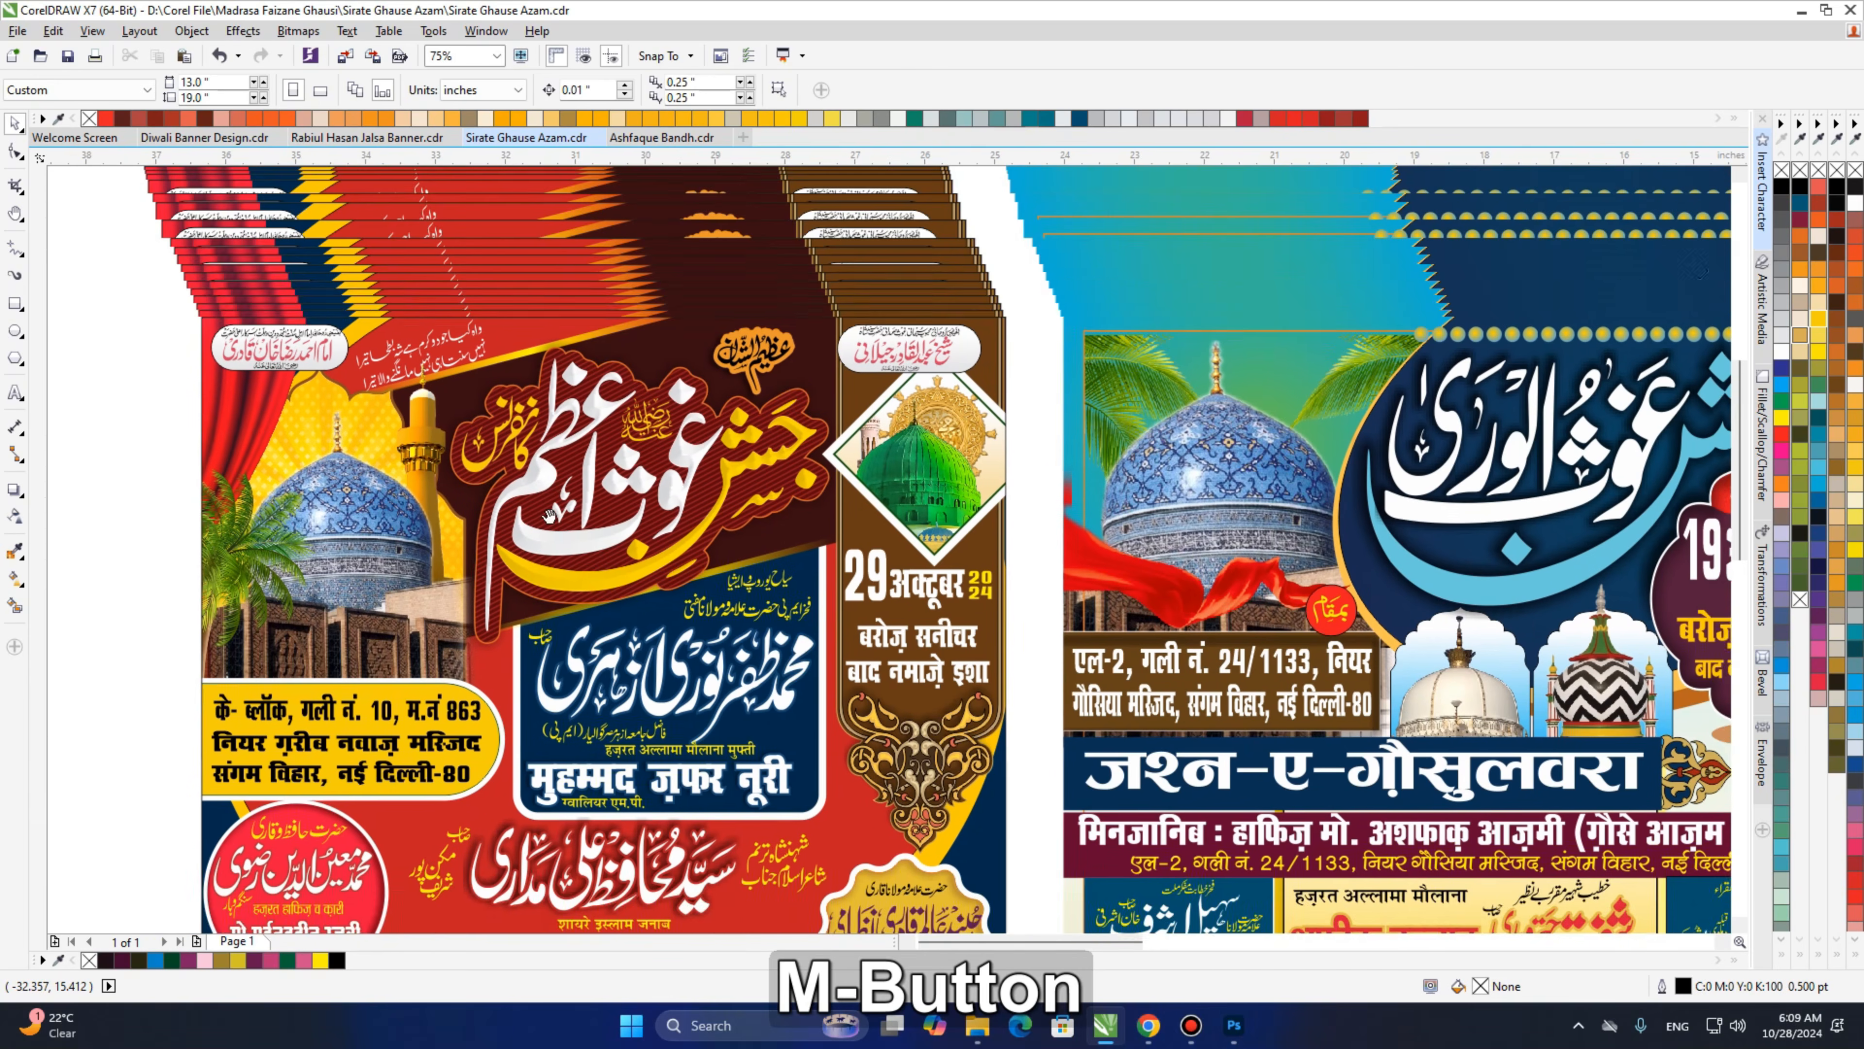
{"action": "middle_click", "coordinate": [387, 346]}
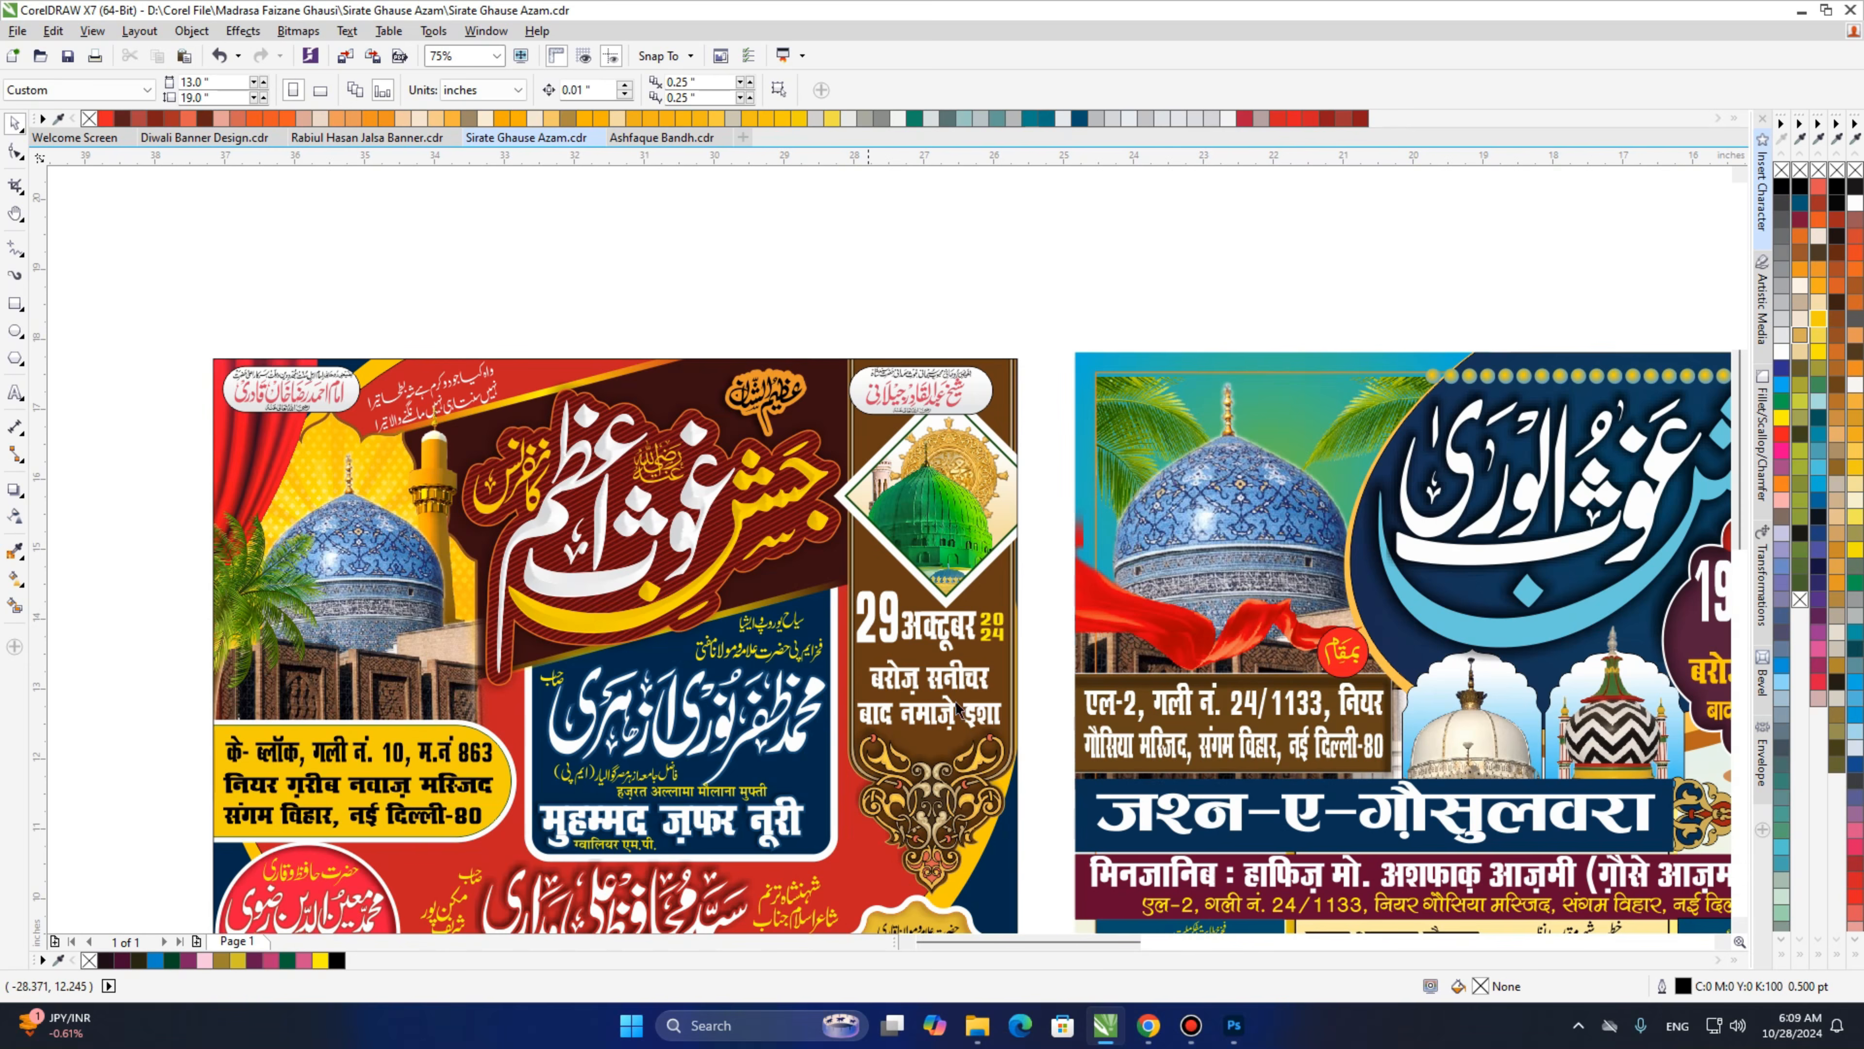
{"action": "left_click_drag", "start_coordinate": [152, 285], "coordinate": [1034, 749]}
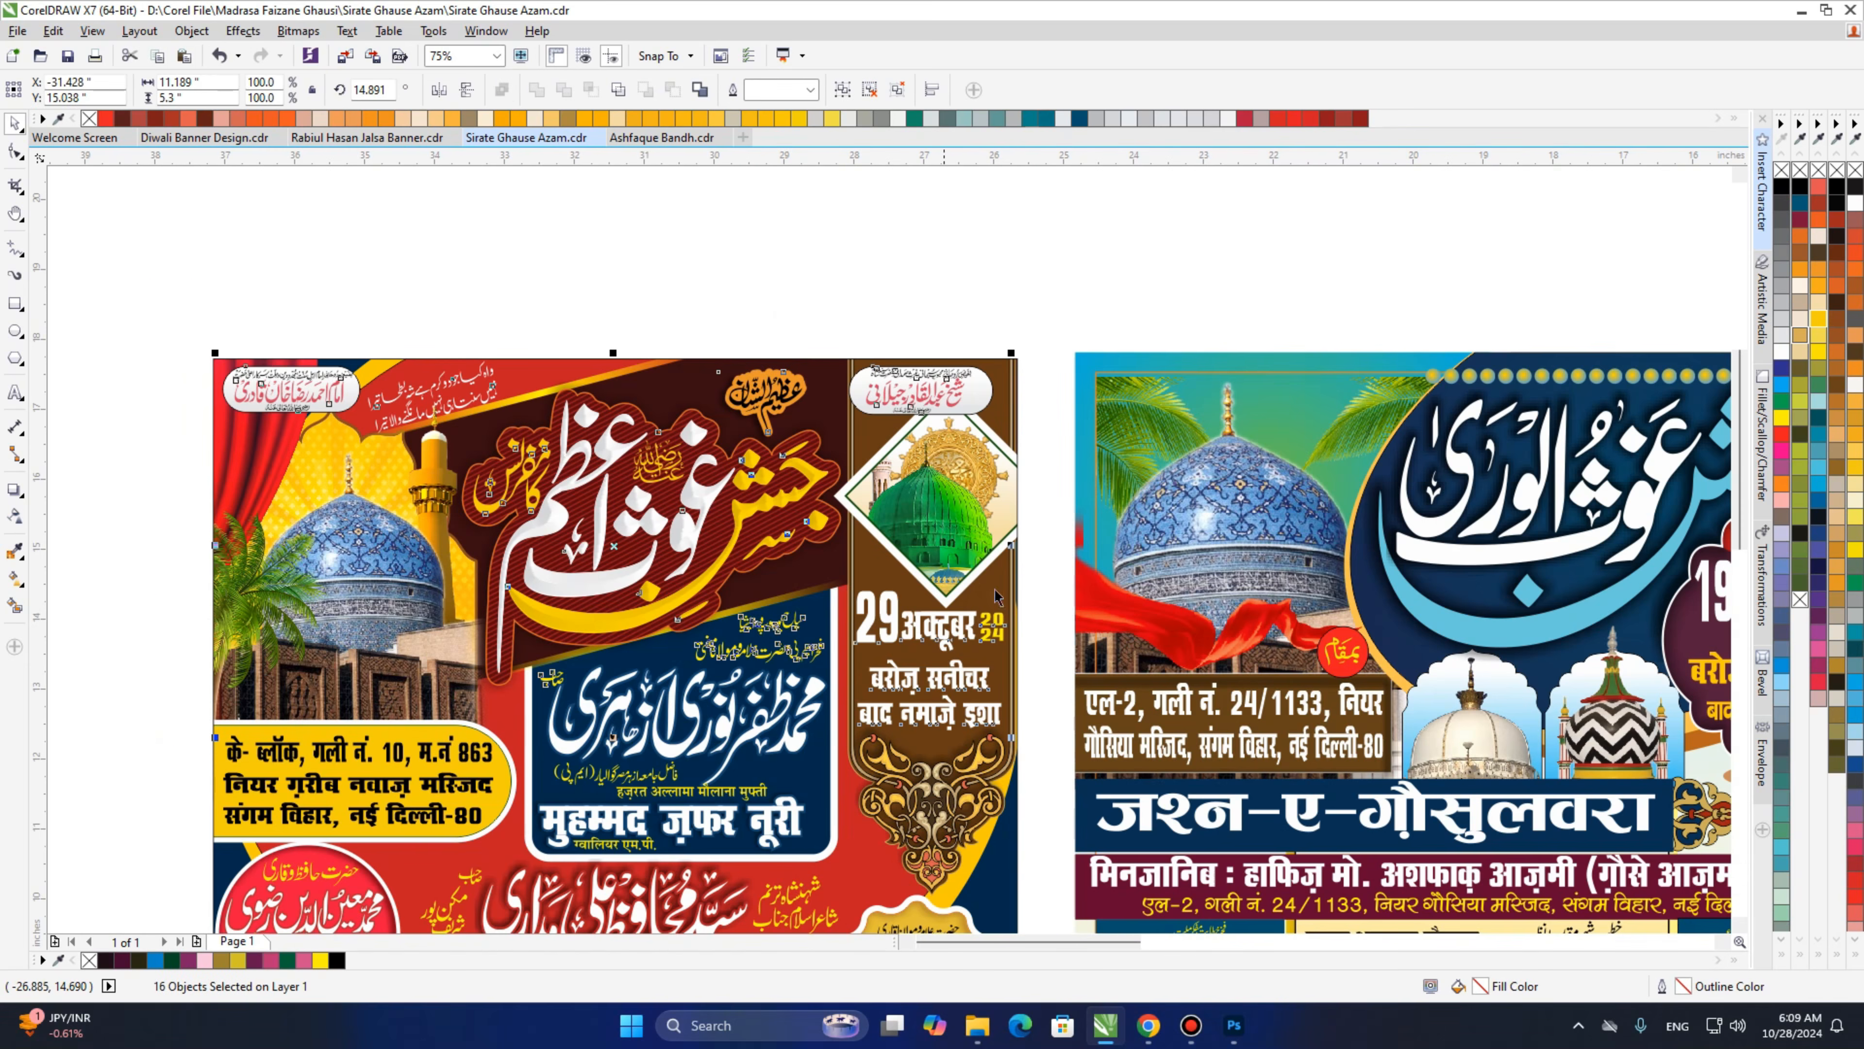
{"action": "left_click_drag", "start_coordinate": [1511, 612], "coordinate": [883, 564]}
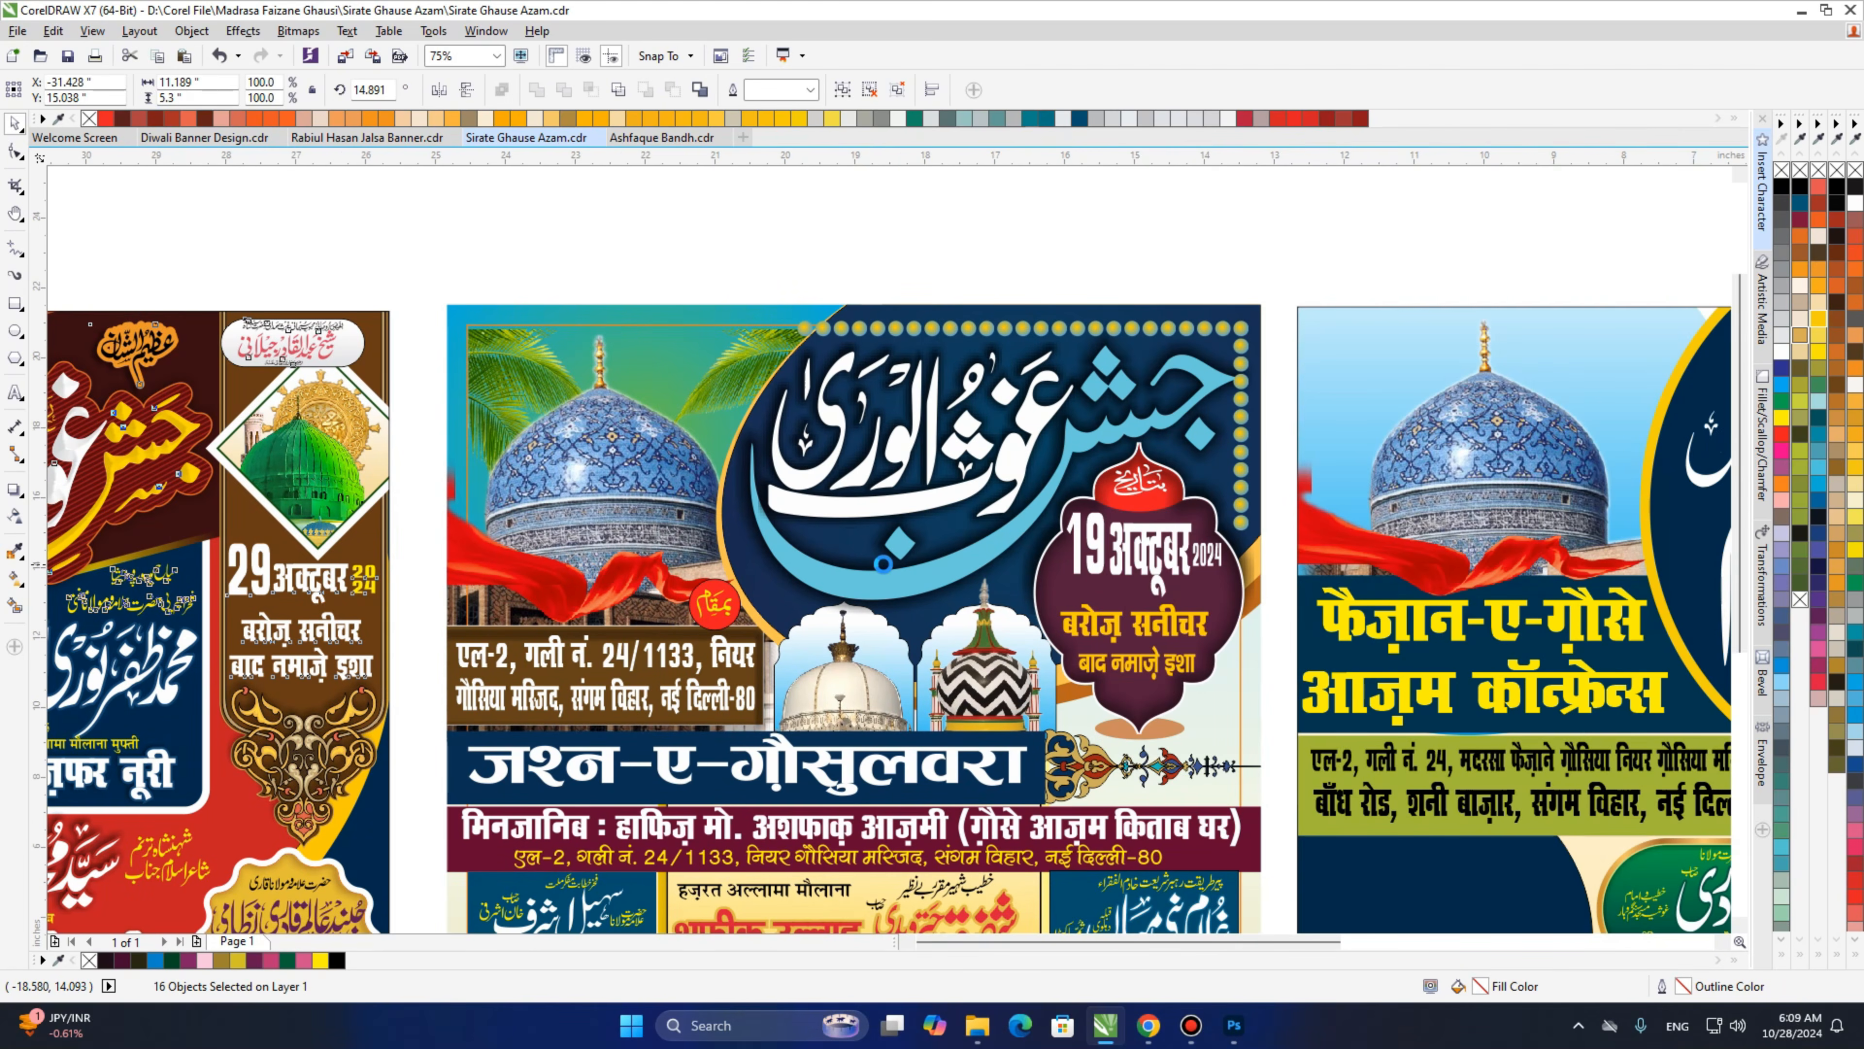
{"action": "scroll", "coordinate": [883, 564], "scroll_direction": "down", "scroll_amount": 1}
{"action": "left_click_drag", "start_coordinate": [1058, 572], "coordinate": [773, 518]}
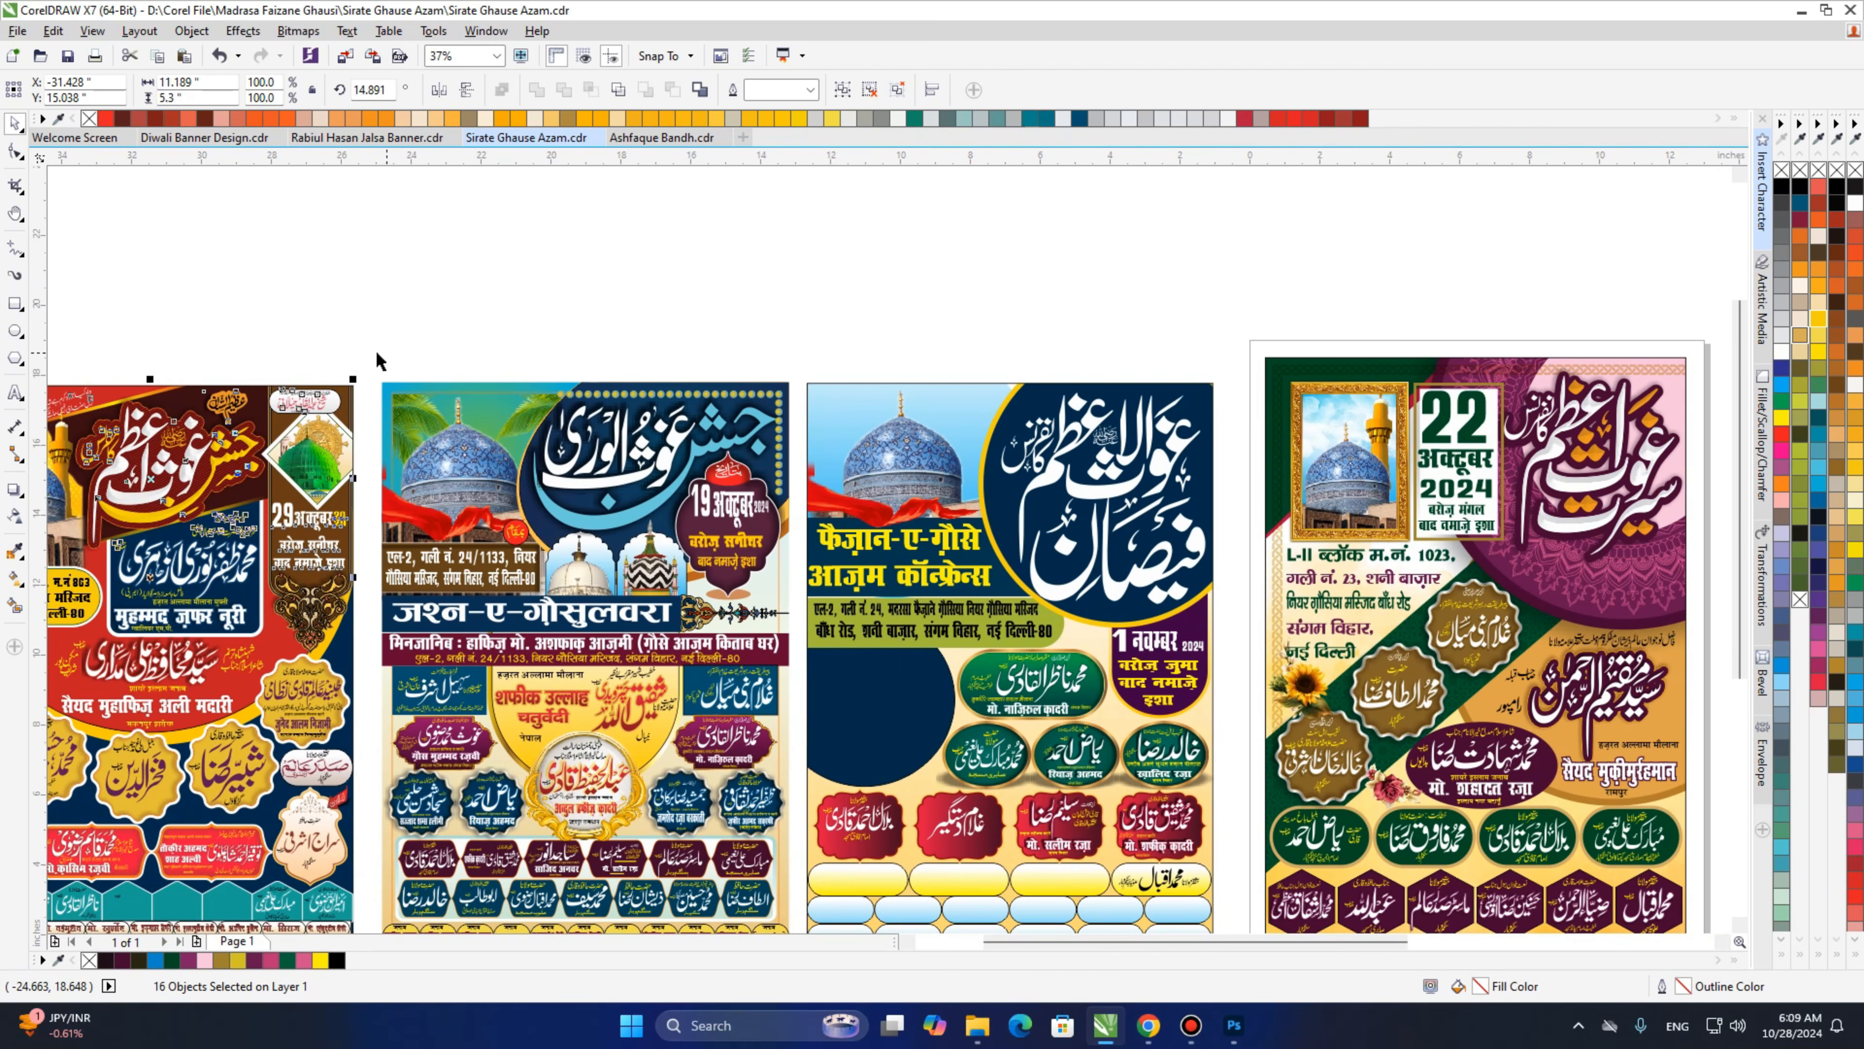
{"action": "left_click_drag", "start_coordinate": [362, 348], "coordinate": [807, 615]}
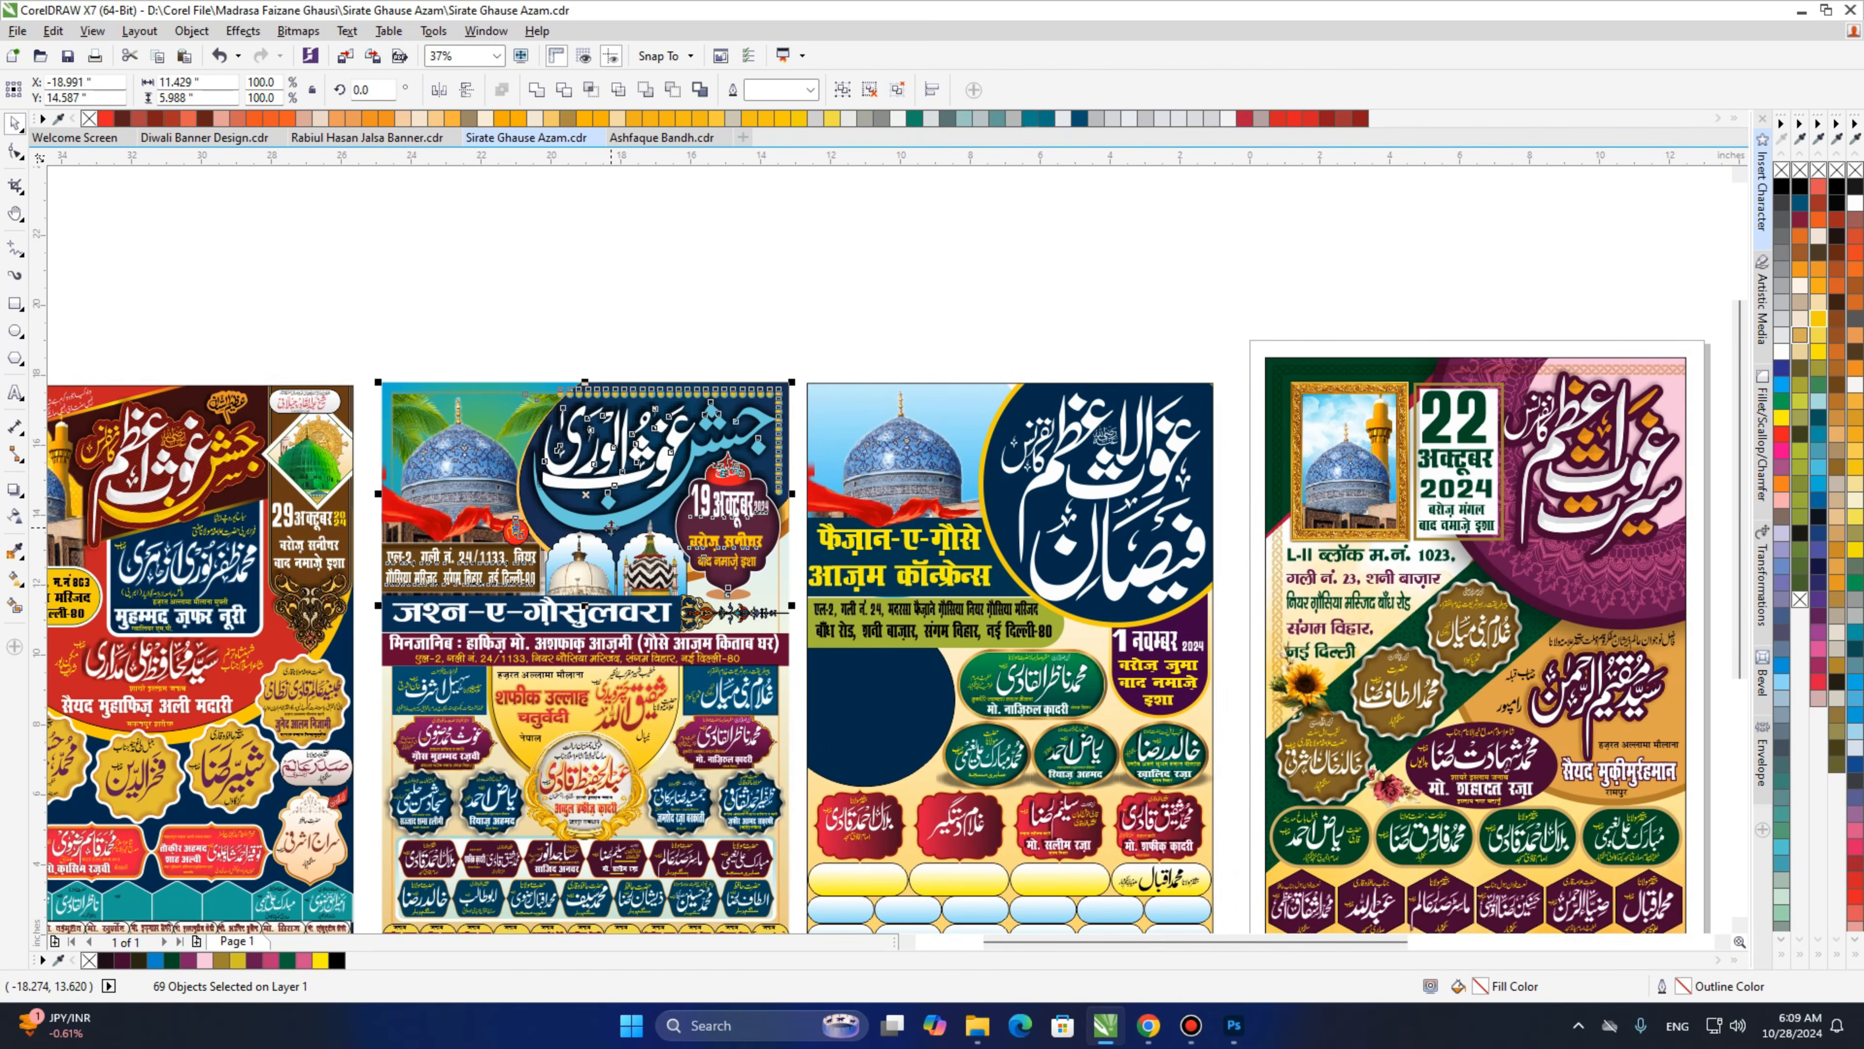
{"action": "left_click_drag", "start_coordinate": [798, 361], "coordinate": [1211, 650]}
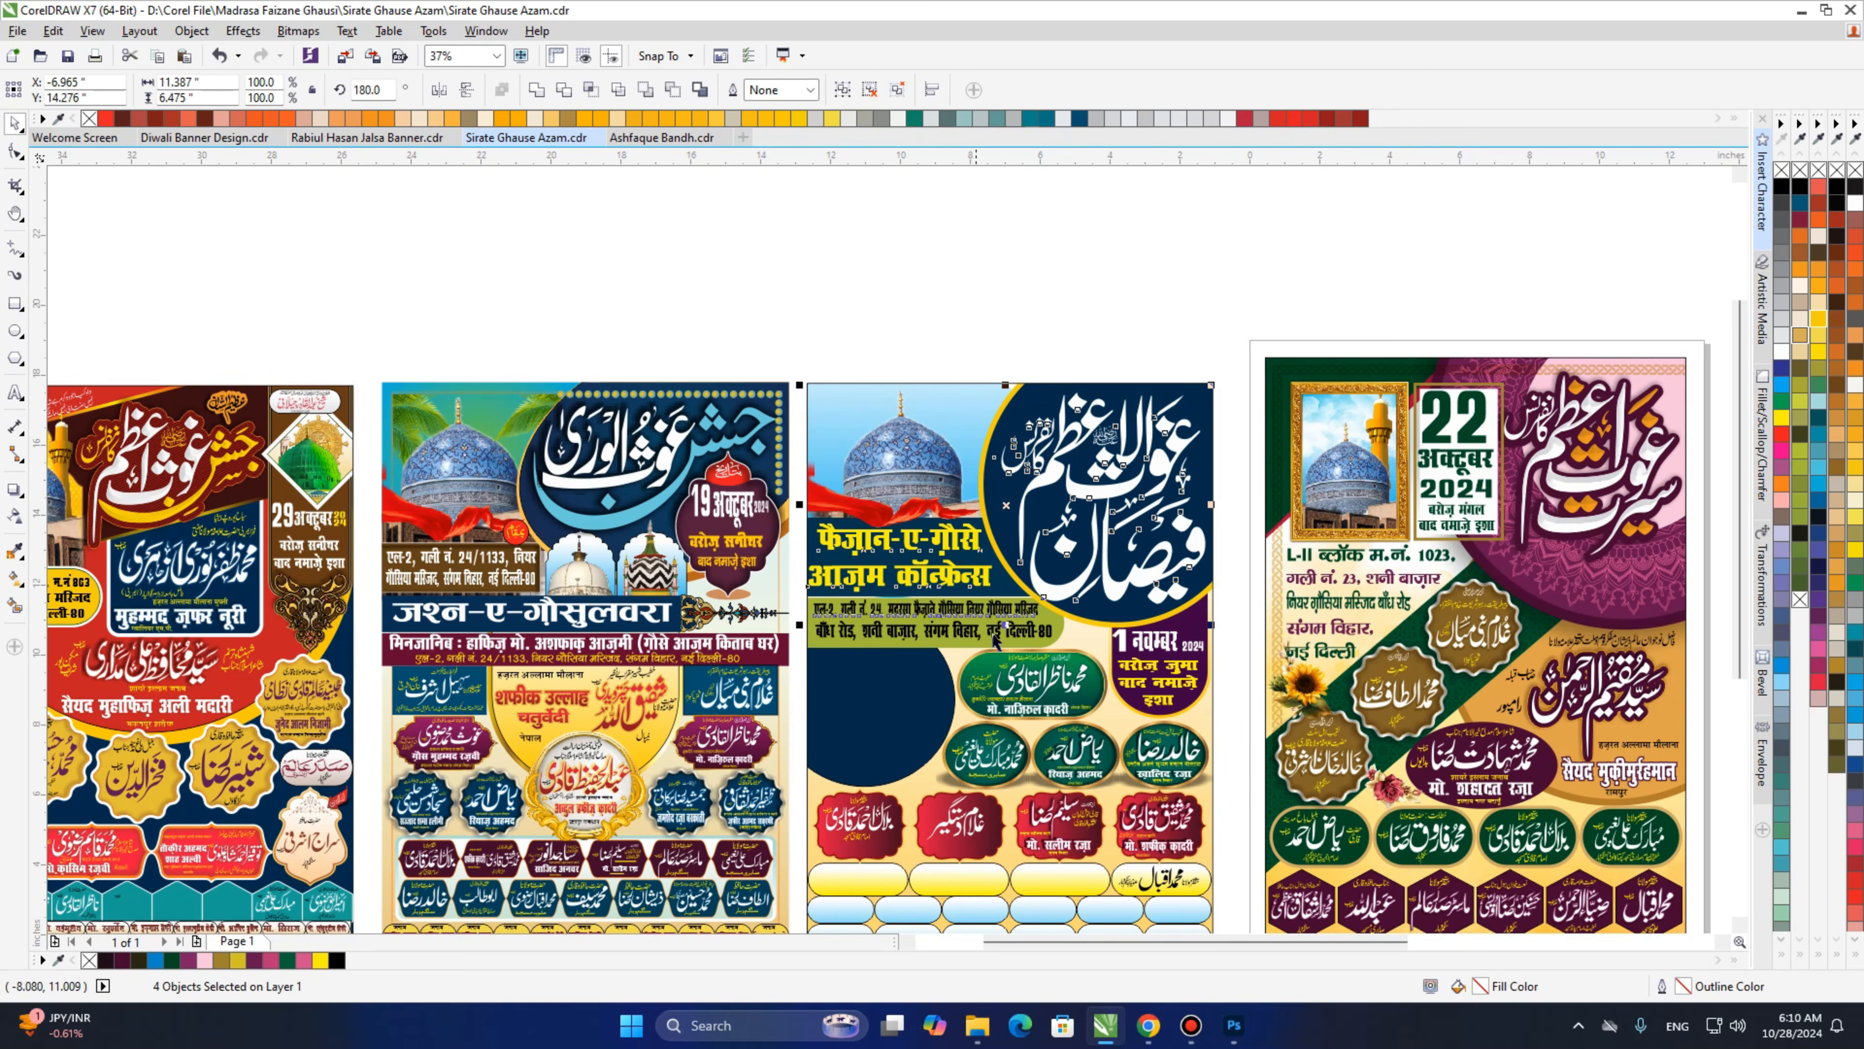
{"action": "left_click_drag", "start_coordinate": [975, 685], "coordinate": [966, 540]}
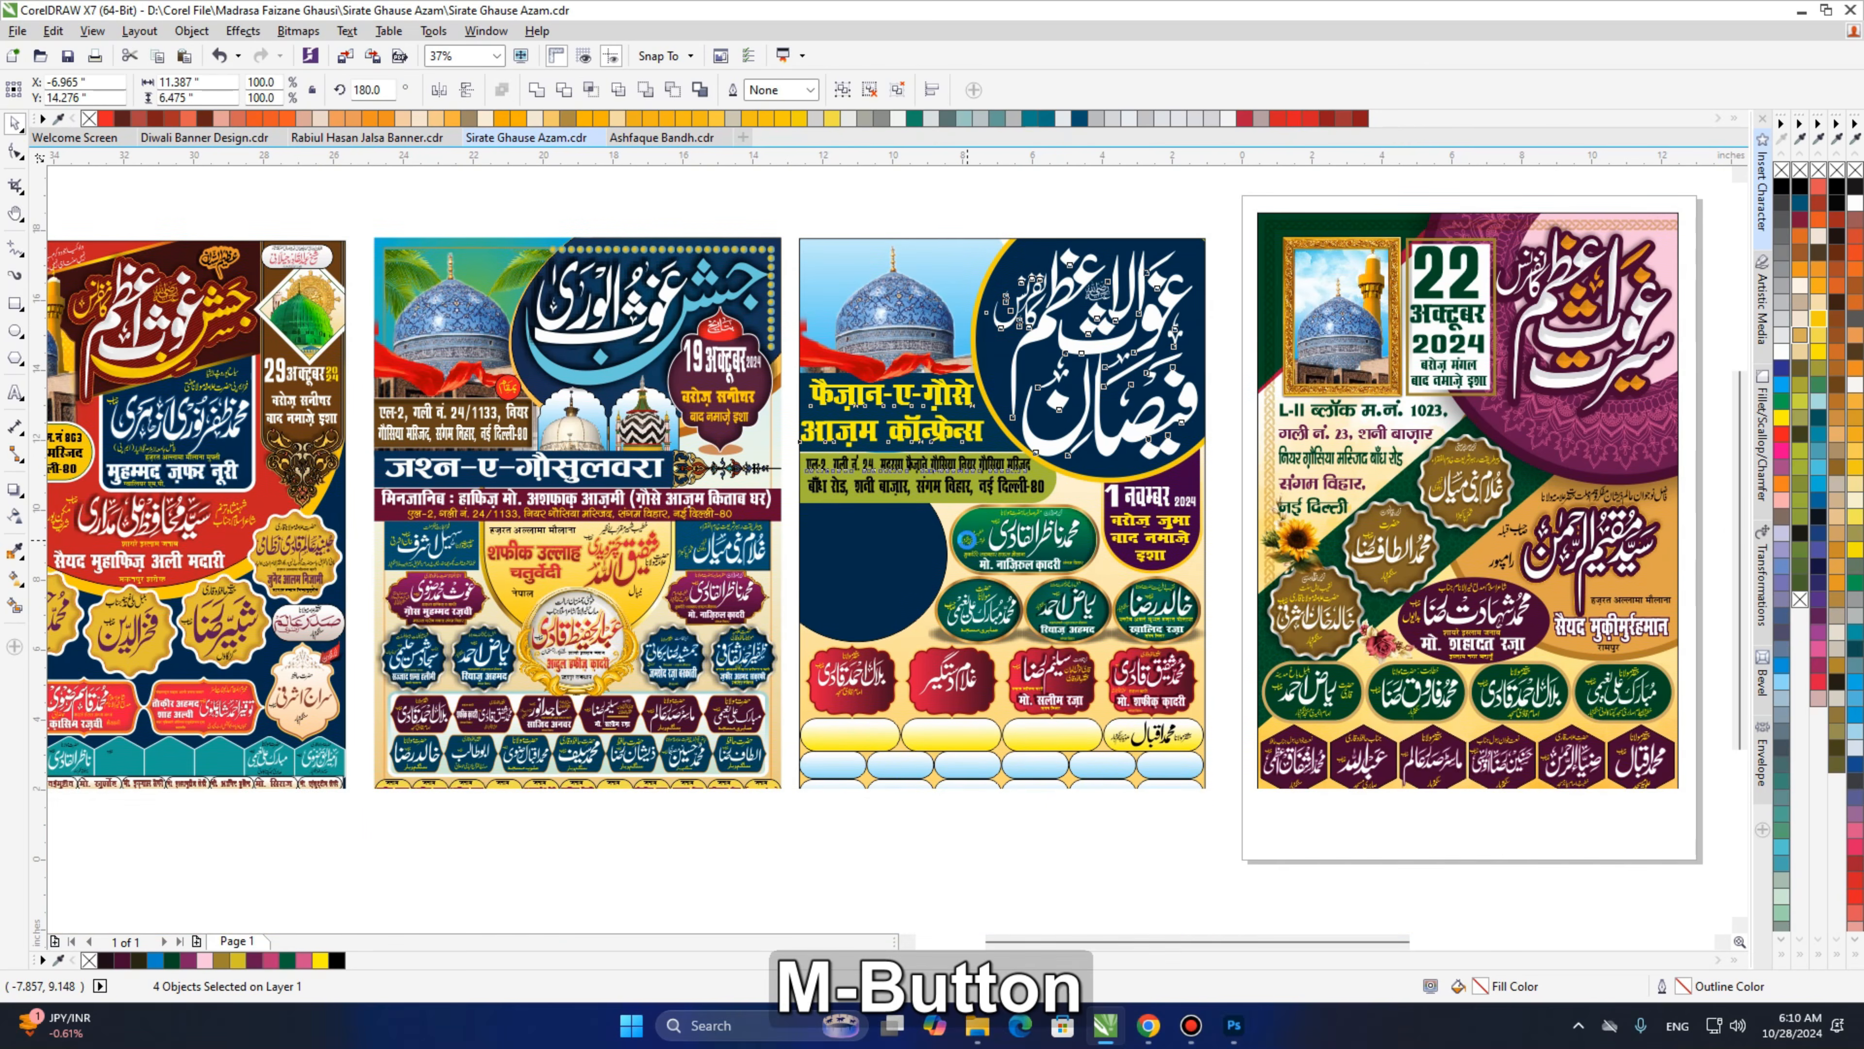
Review both 22 October posters and the landscape banner, and inspect the speaker name badges on the 19 October poster.
{"action": "left_click_drag", "start_coordinate": [1164, 492], "coordinate": [606, 573]}
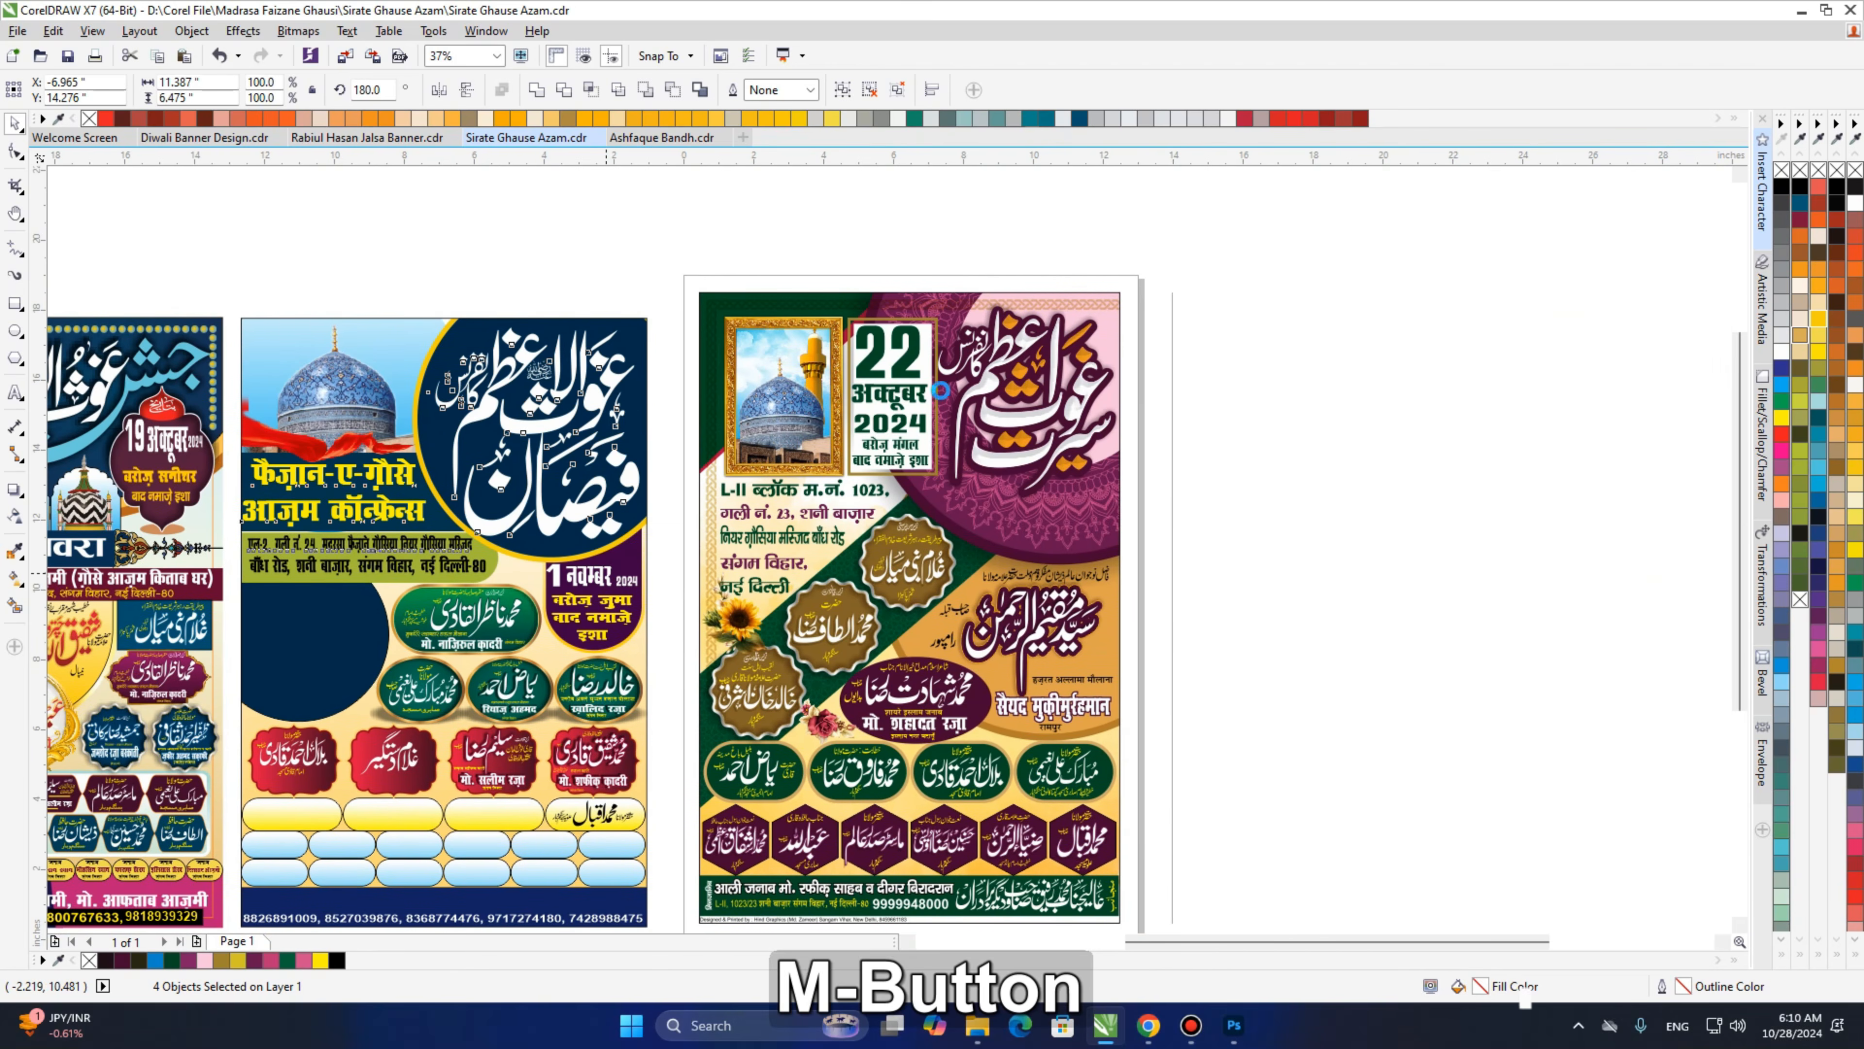
{"action": "left_click_drag", "start_coordinate": [1240, 492], "coordinate": [917, 439]}
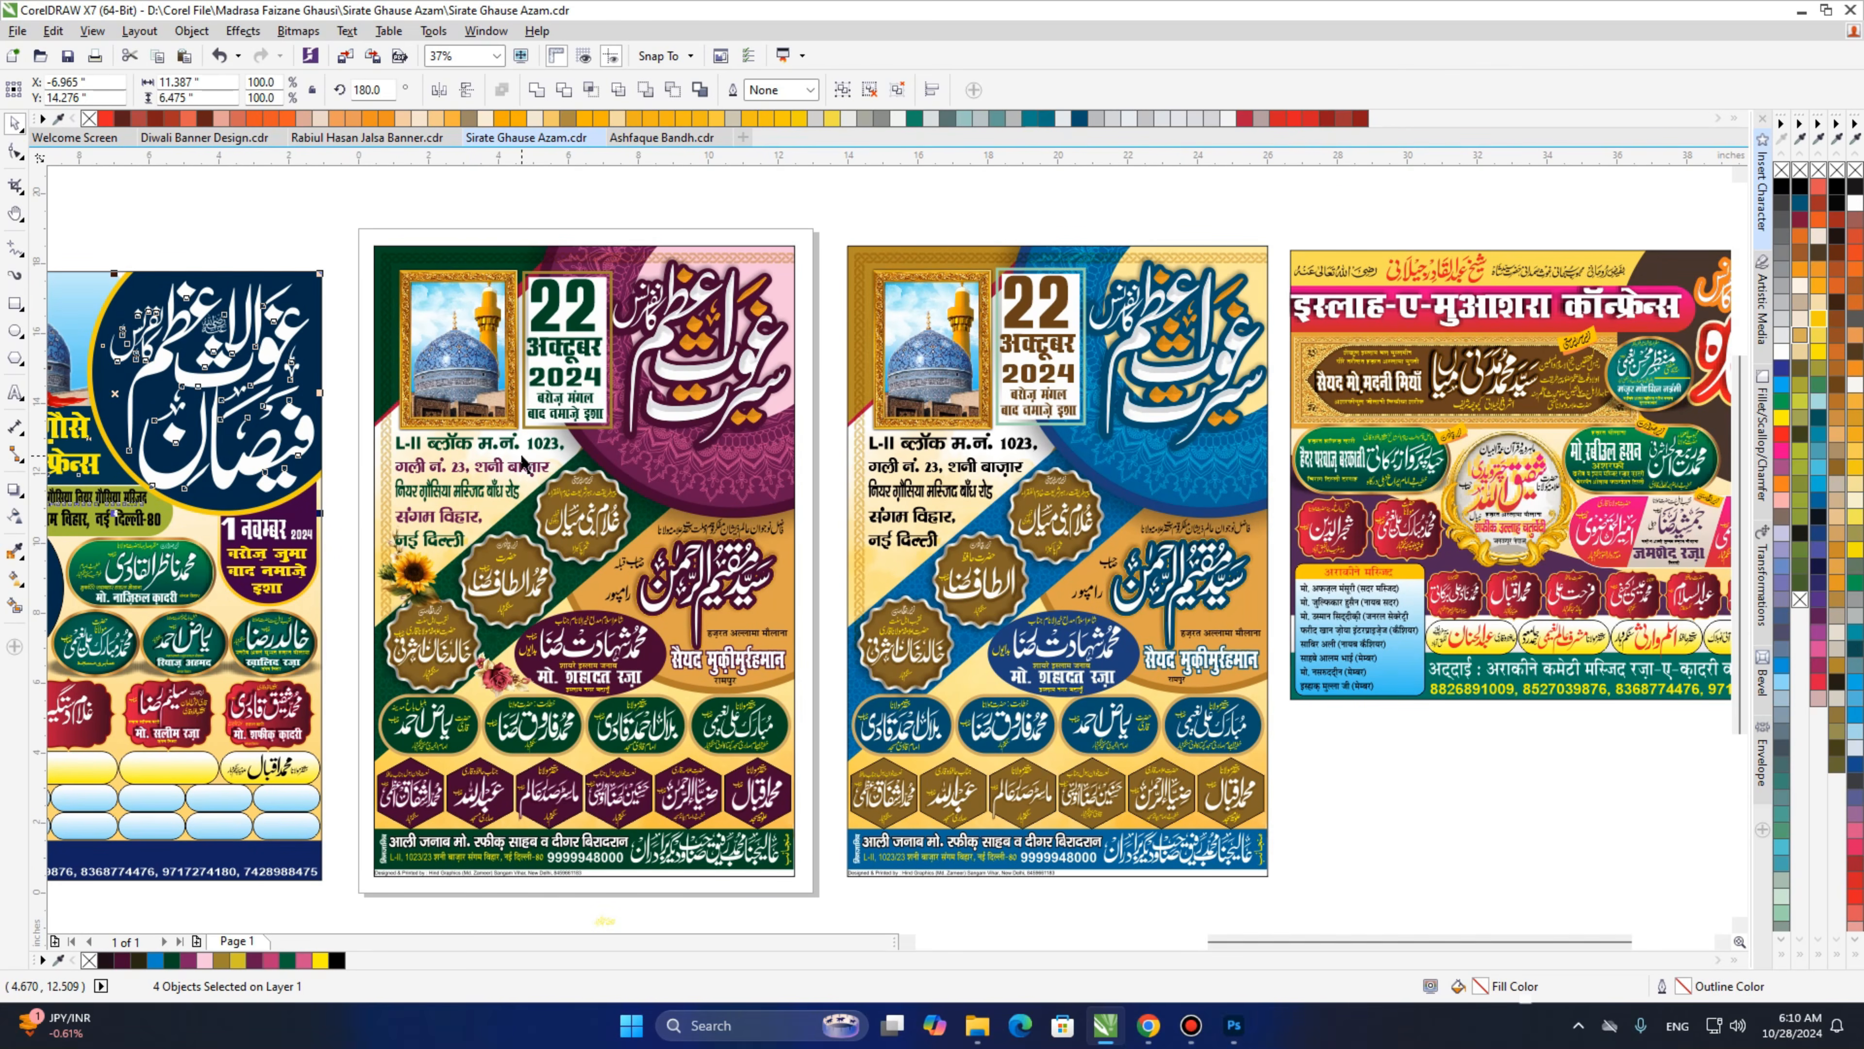
{"action": "left_click_drag", "start_coordinate": [1262, 534], "coordinate": [1041, 572]}
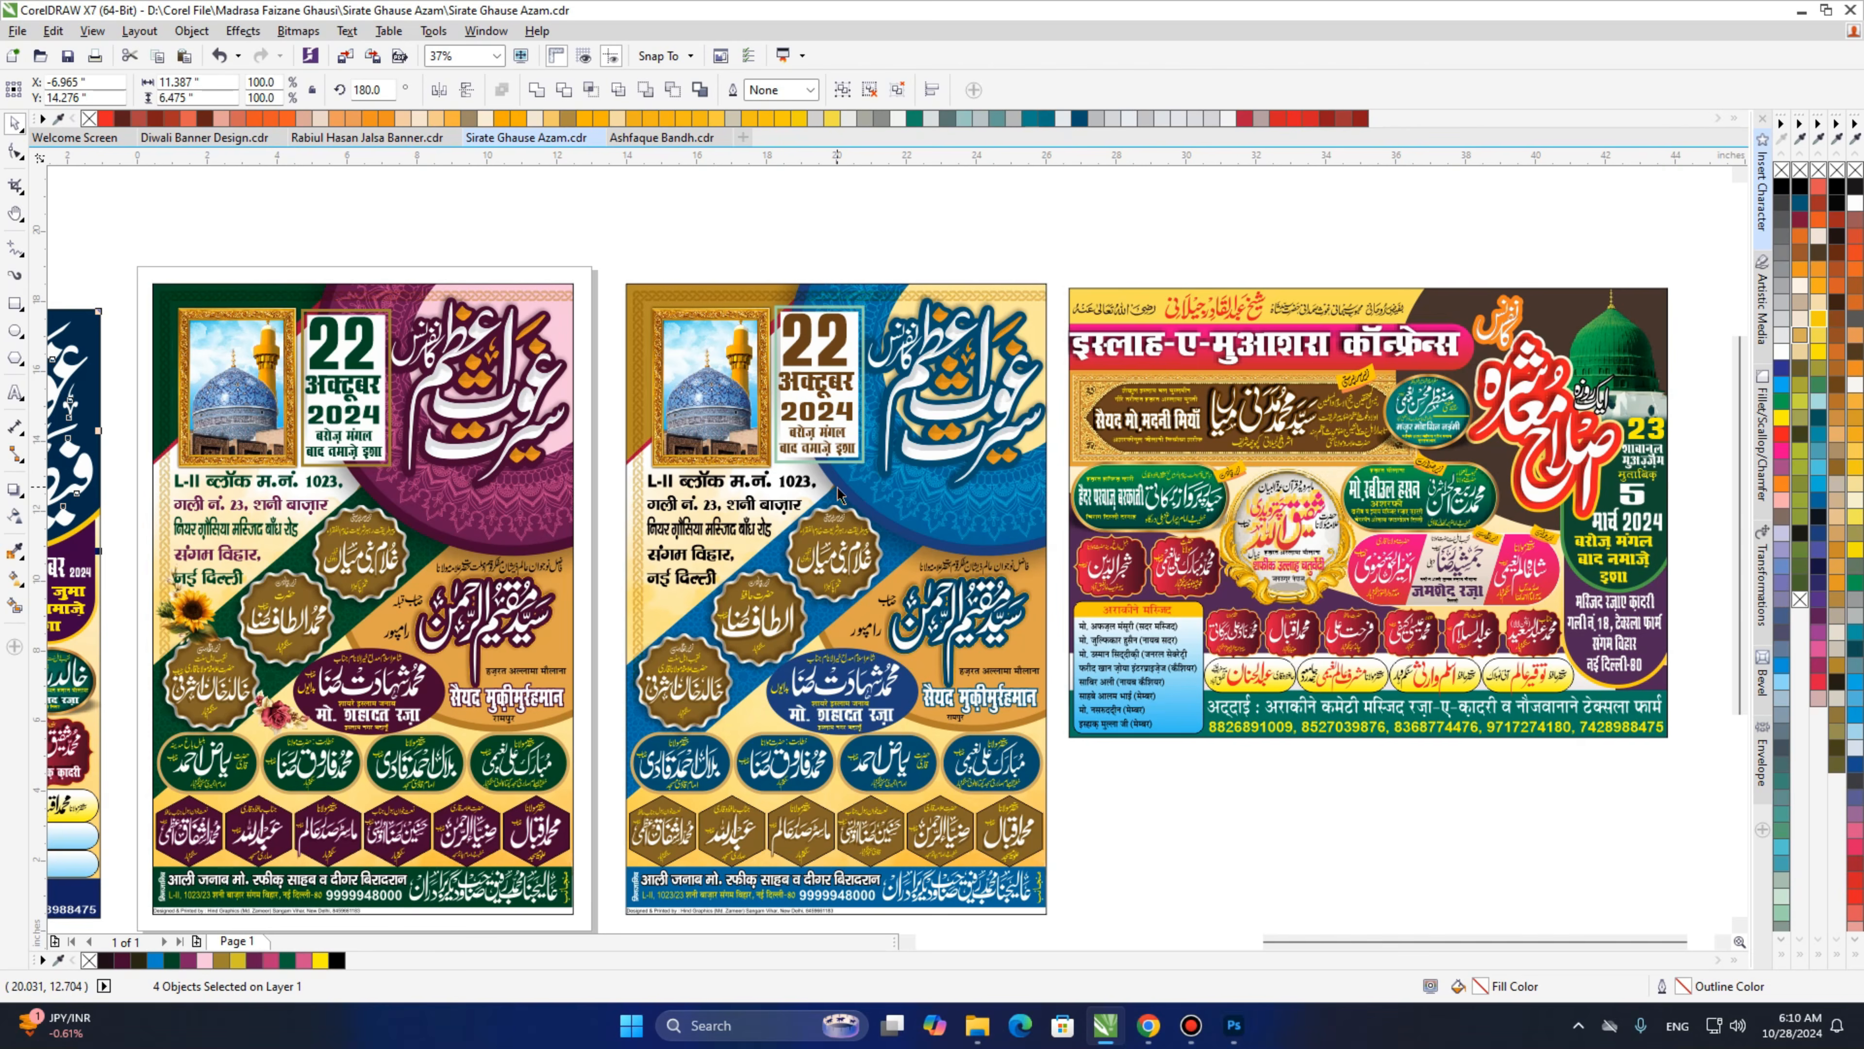
{"action": "left_click_drag", "start_coordinate": [291, 467], "coordinate": [936, 480]}
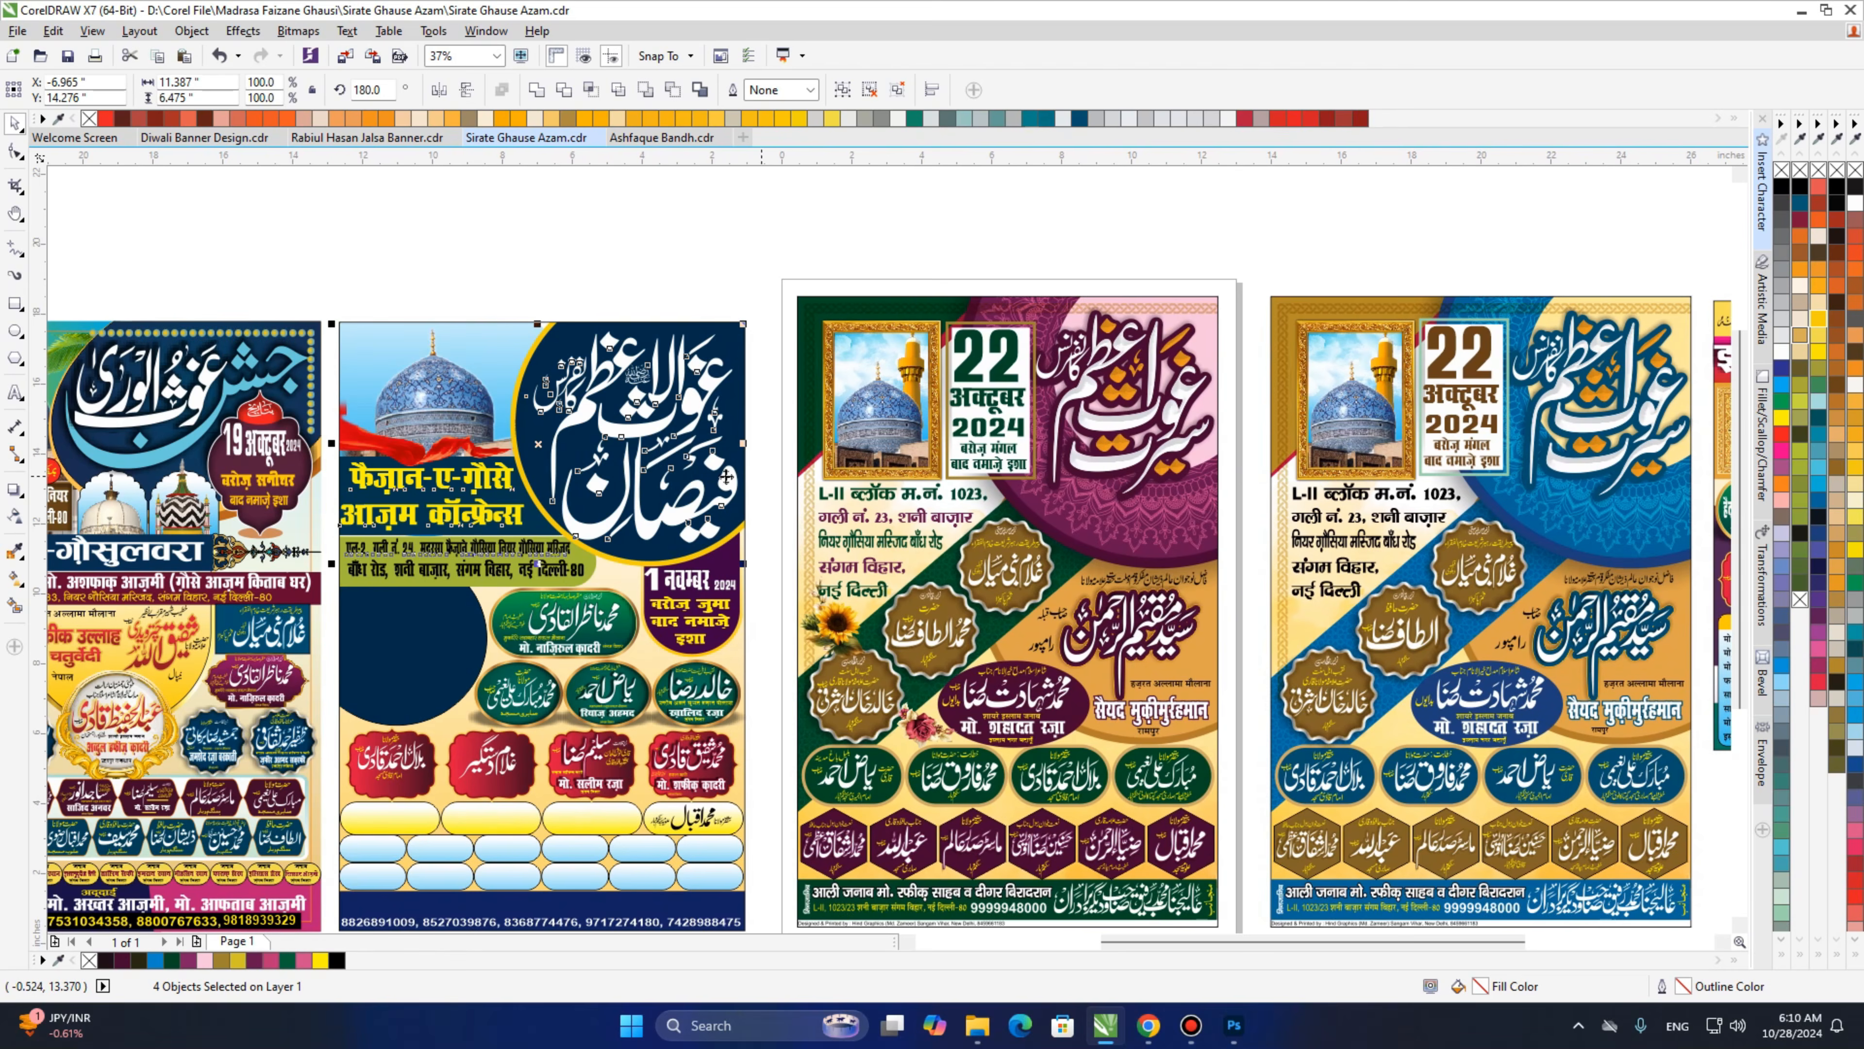
{"action": "left_click_drag", "start_coordinate": [609, 479], "coordinate": [1183, 493]}
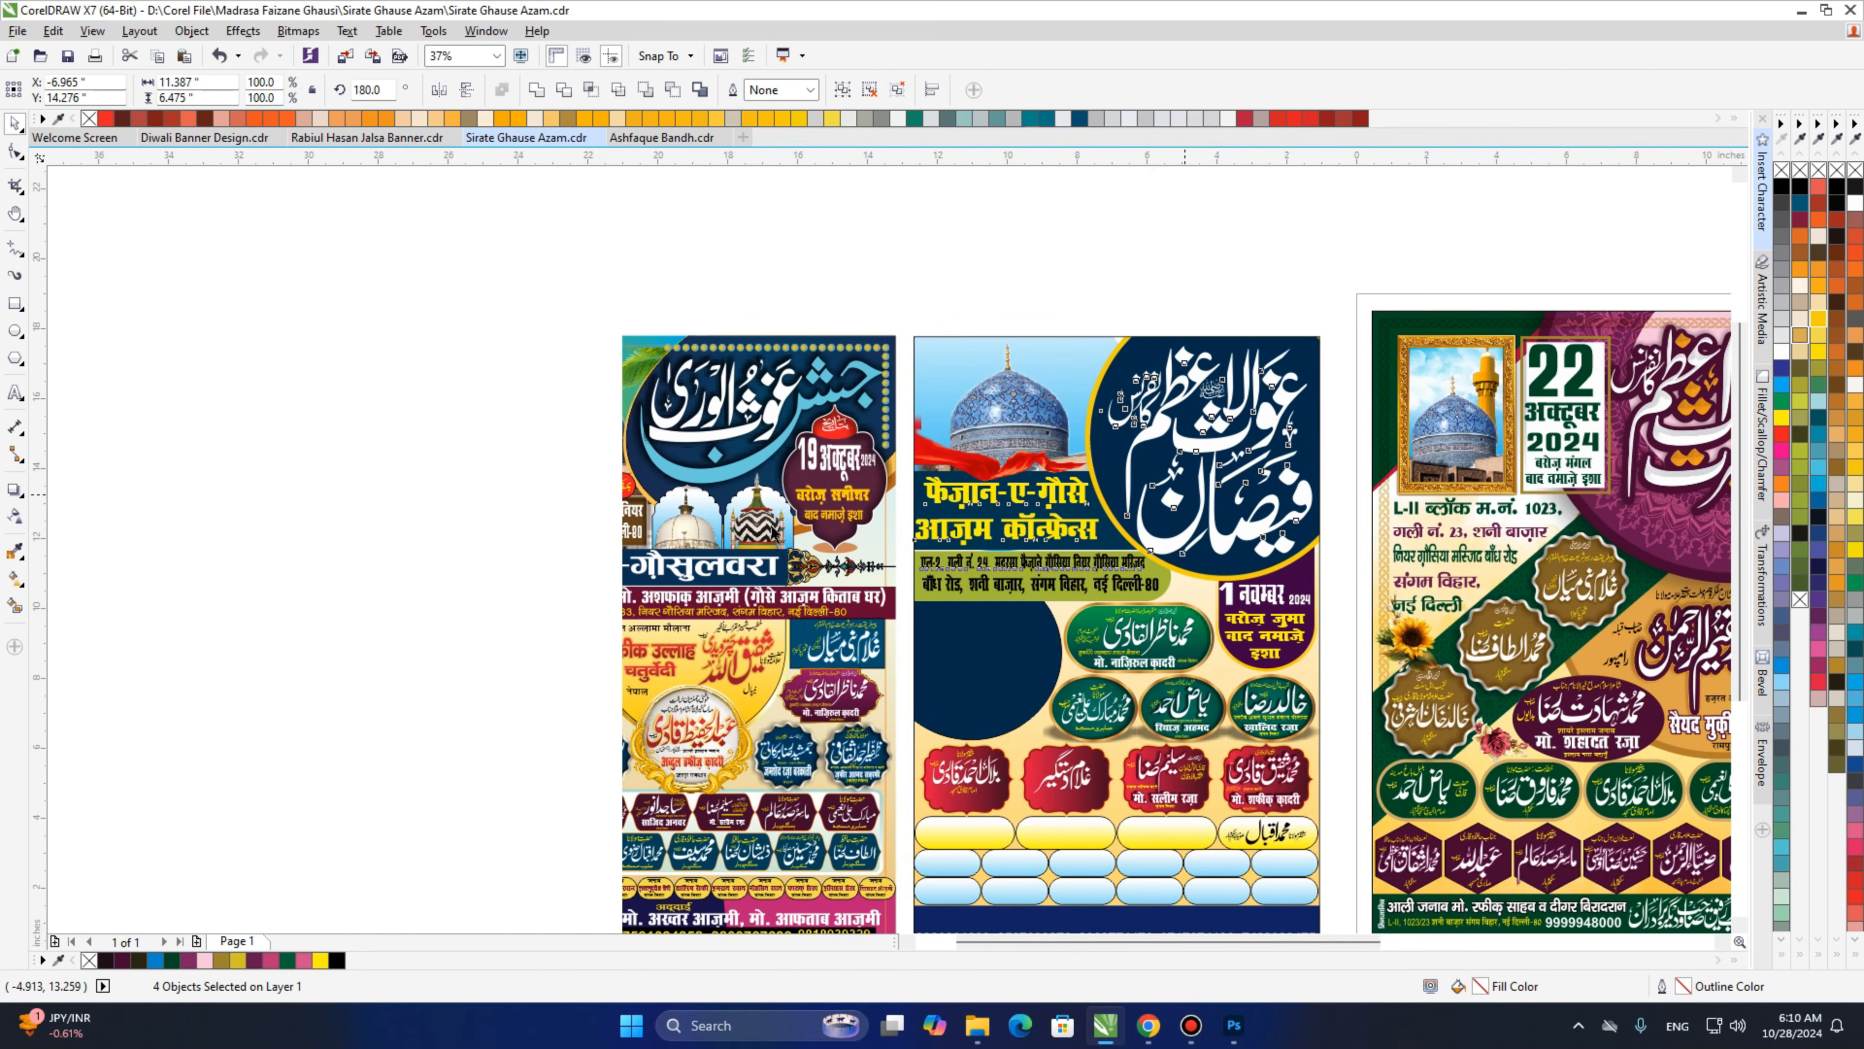
{"action": "left_click_drag", "start_coordinate": [722, 527], "coordinate": [1044, 458]}
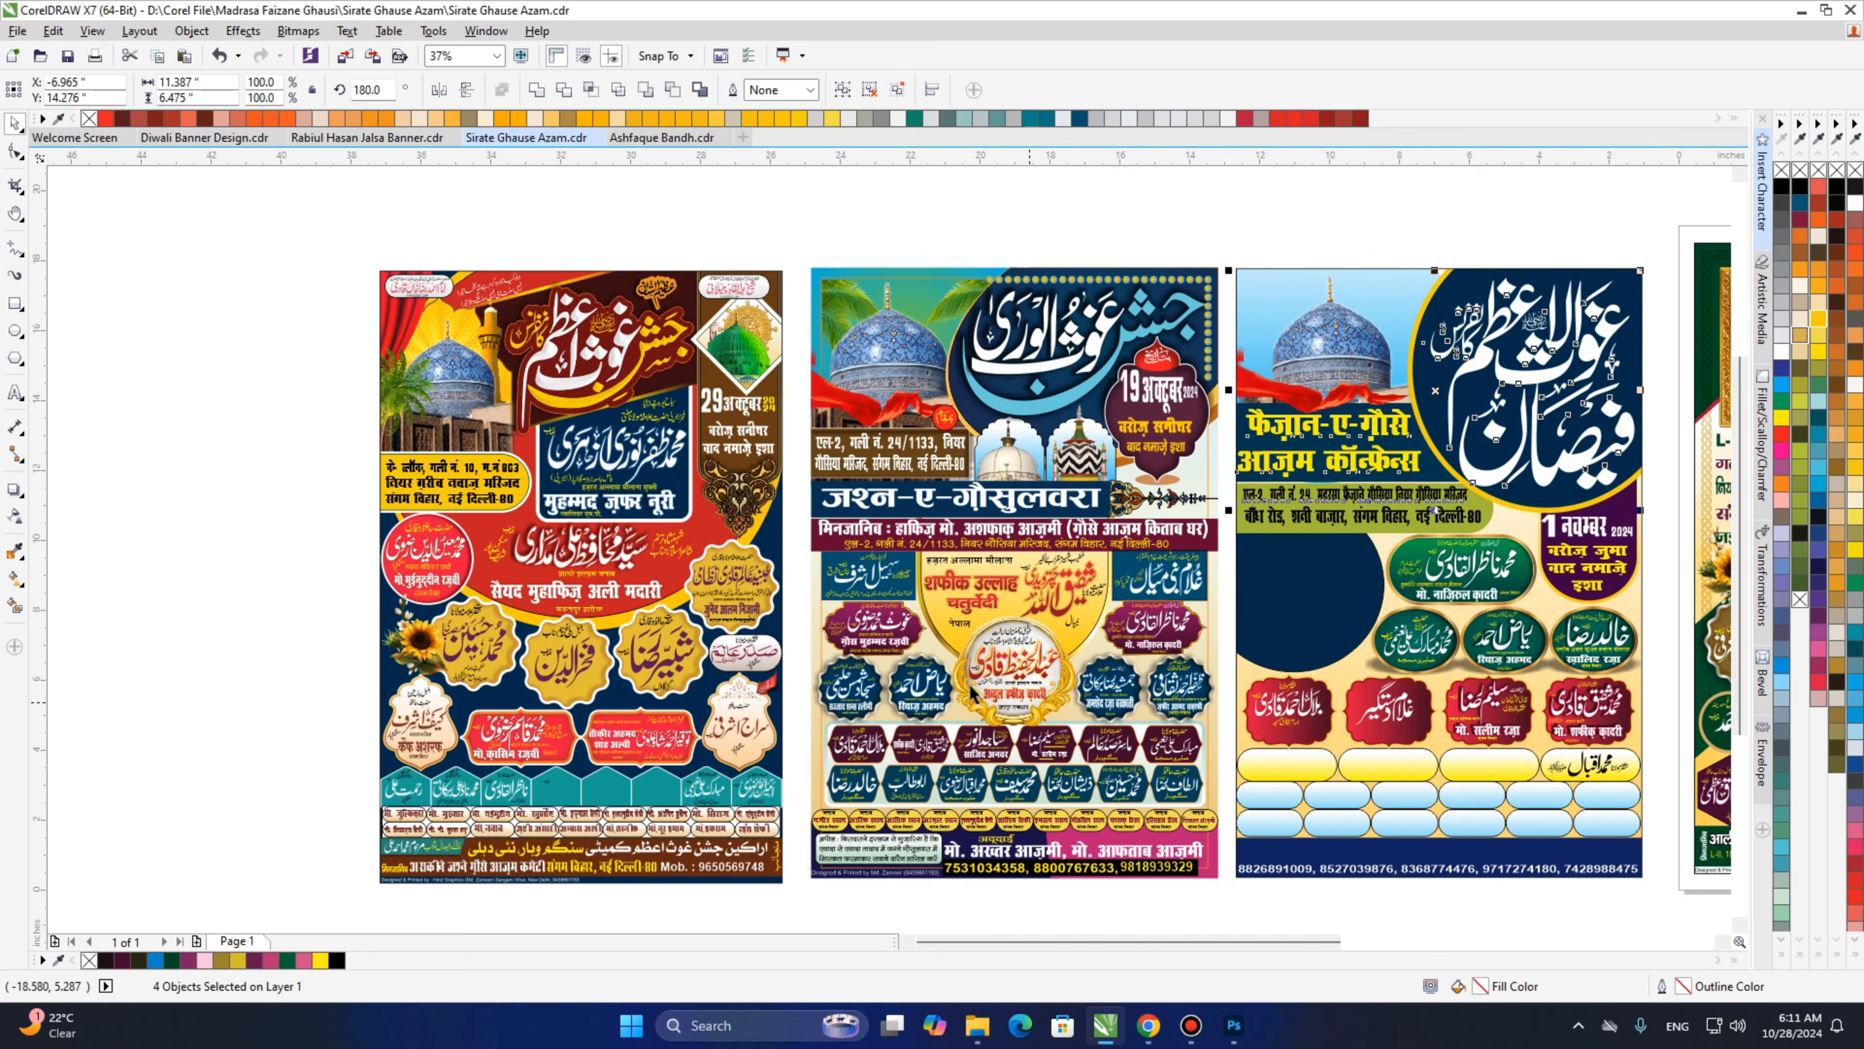
{"action": "scroll", "coordinate": [1002, 770], "scroll_direction": "up", "scroll_amount": 2}
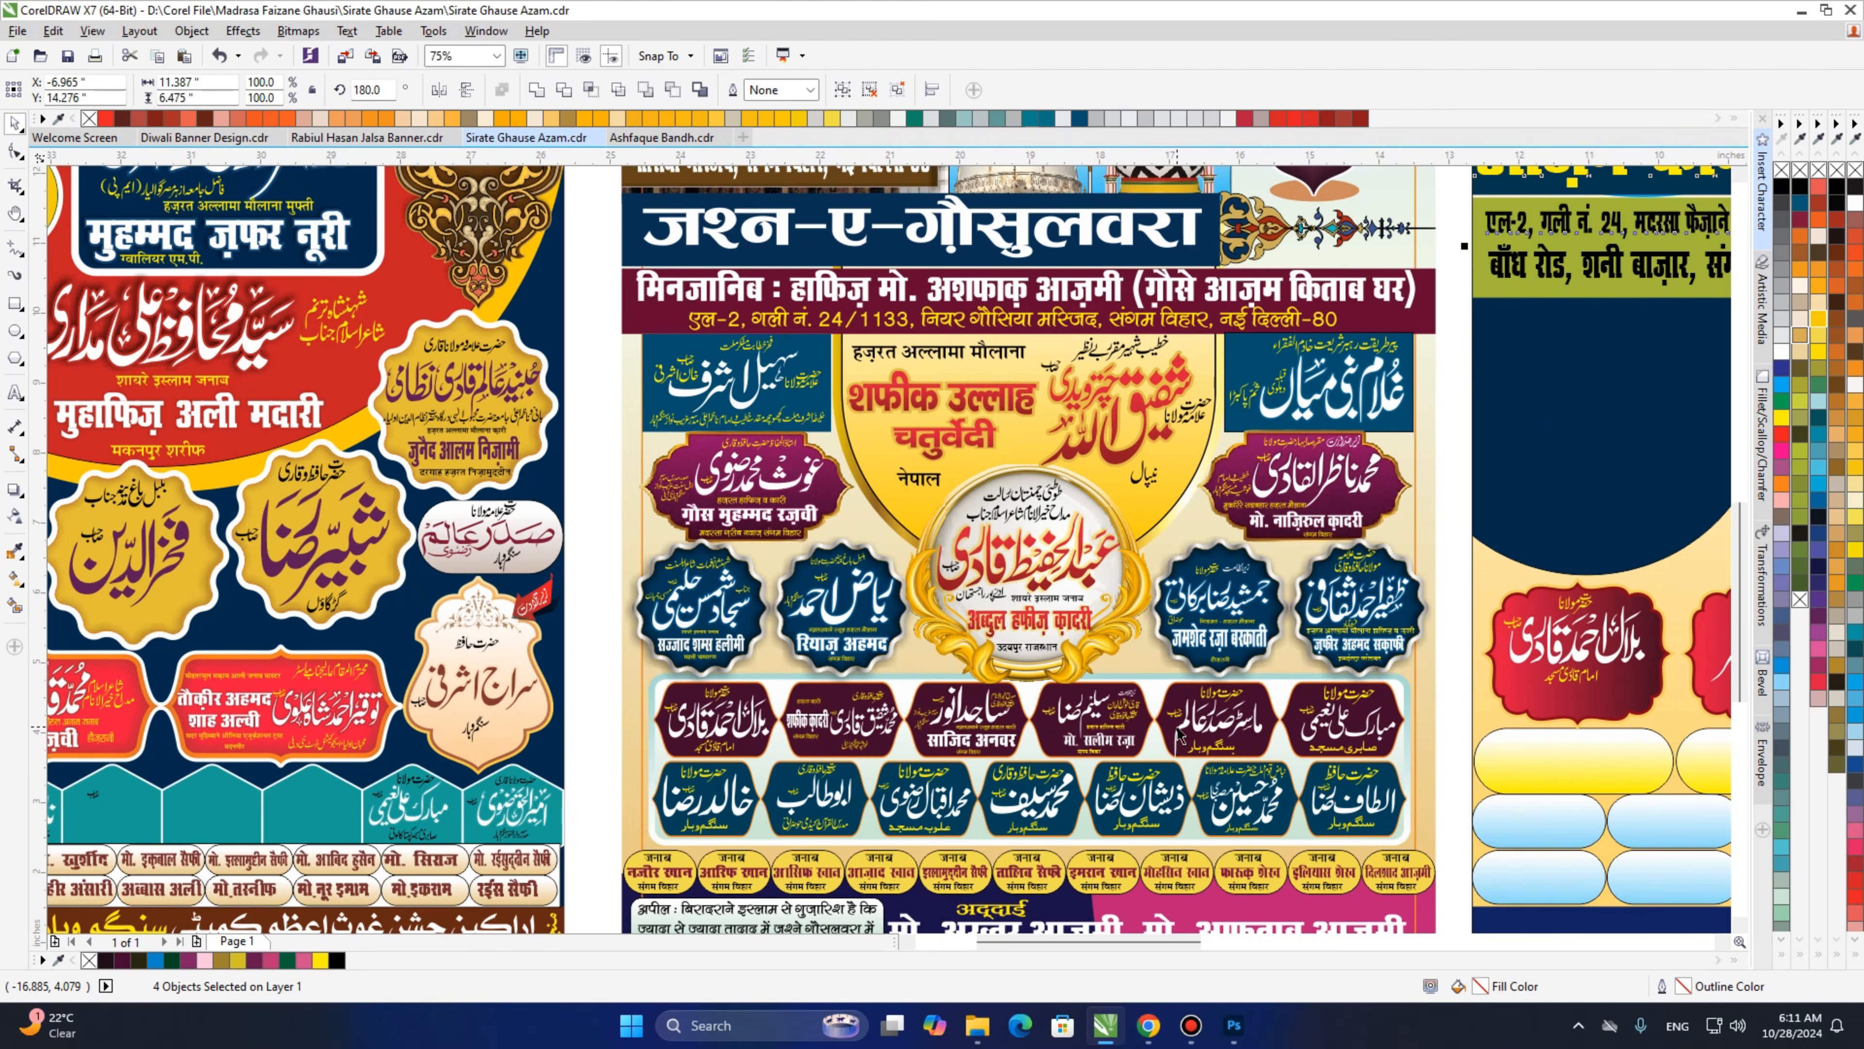
{"action": "scroll", "coordinate": [1179, 735], "scroll_direction": "up", "scroll_amount": 2}
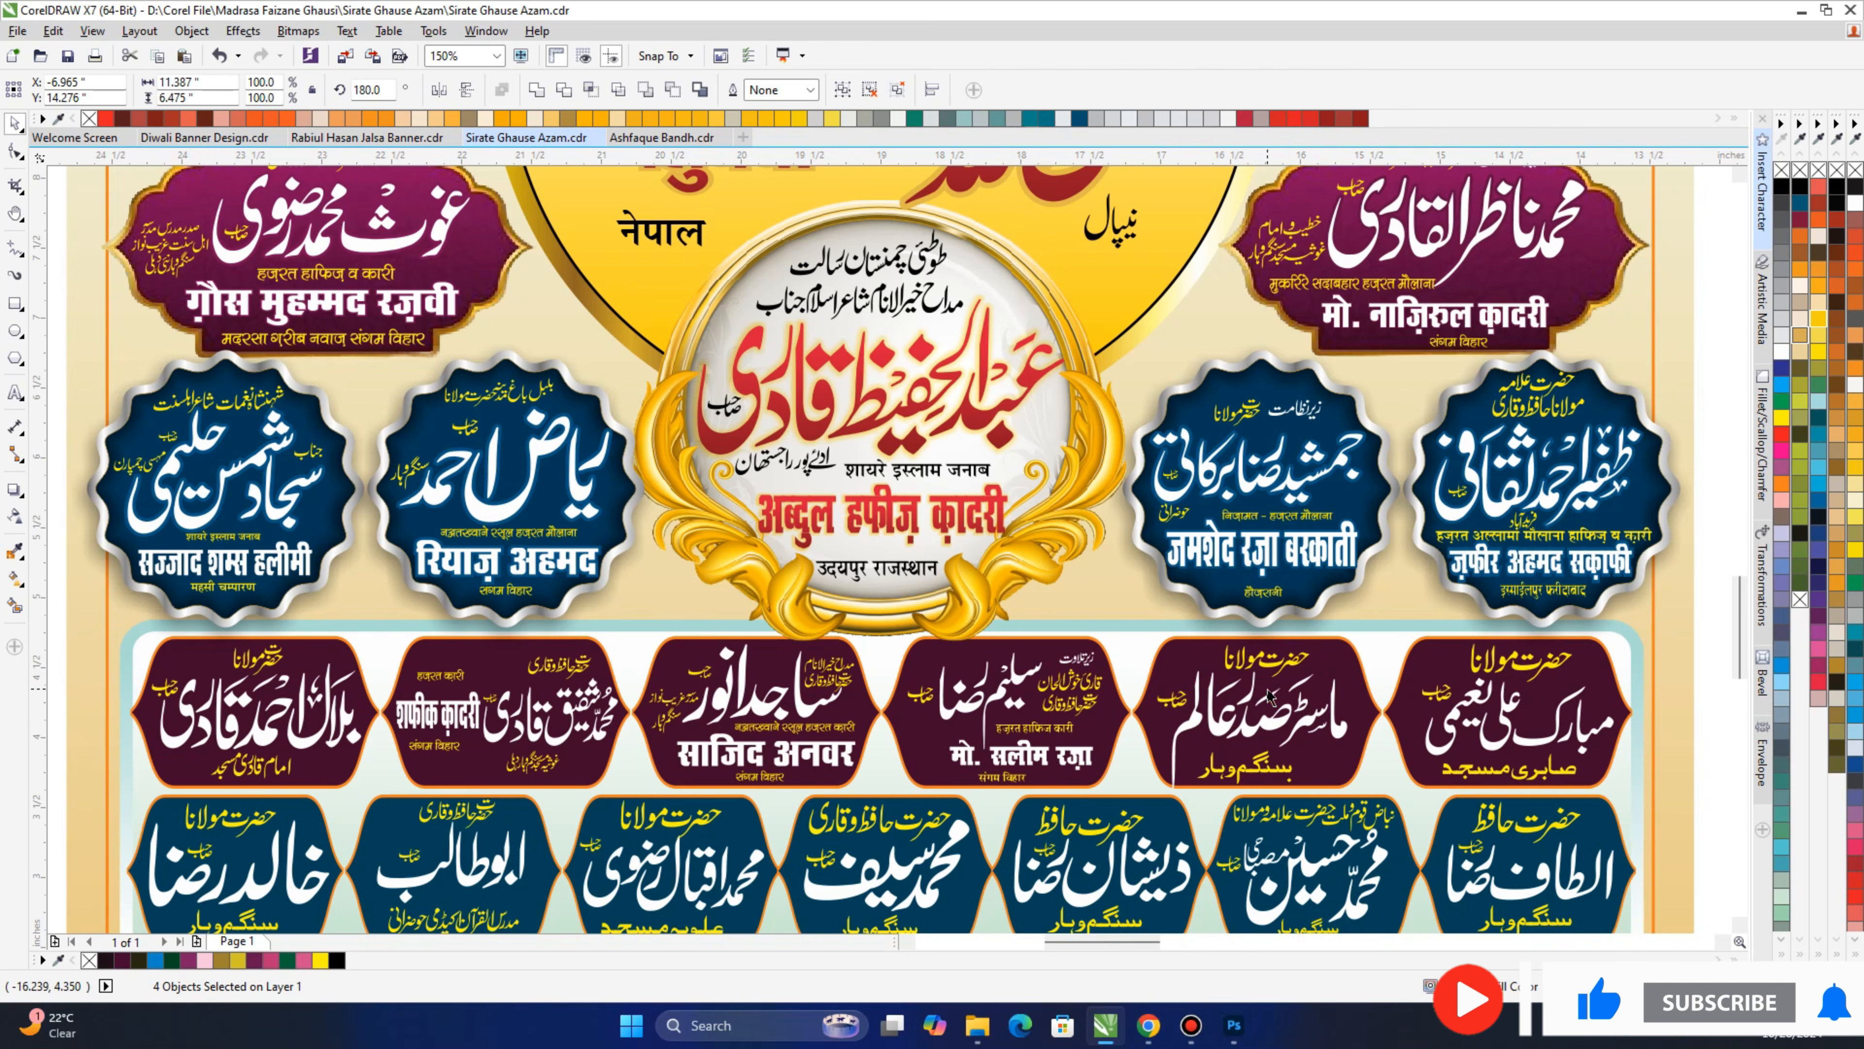
{"action": "scroll", "coordinate": [1269, 694], "scroll_direction": "down", "scroll_amount": 4}
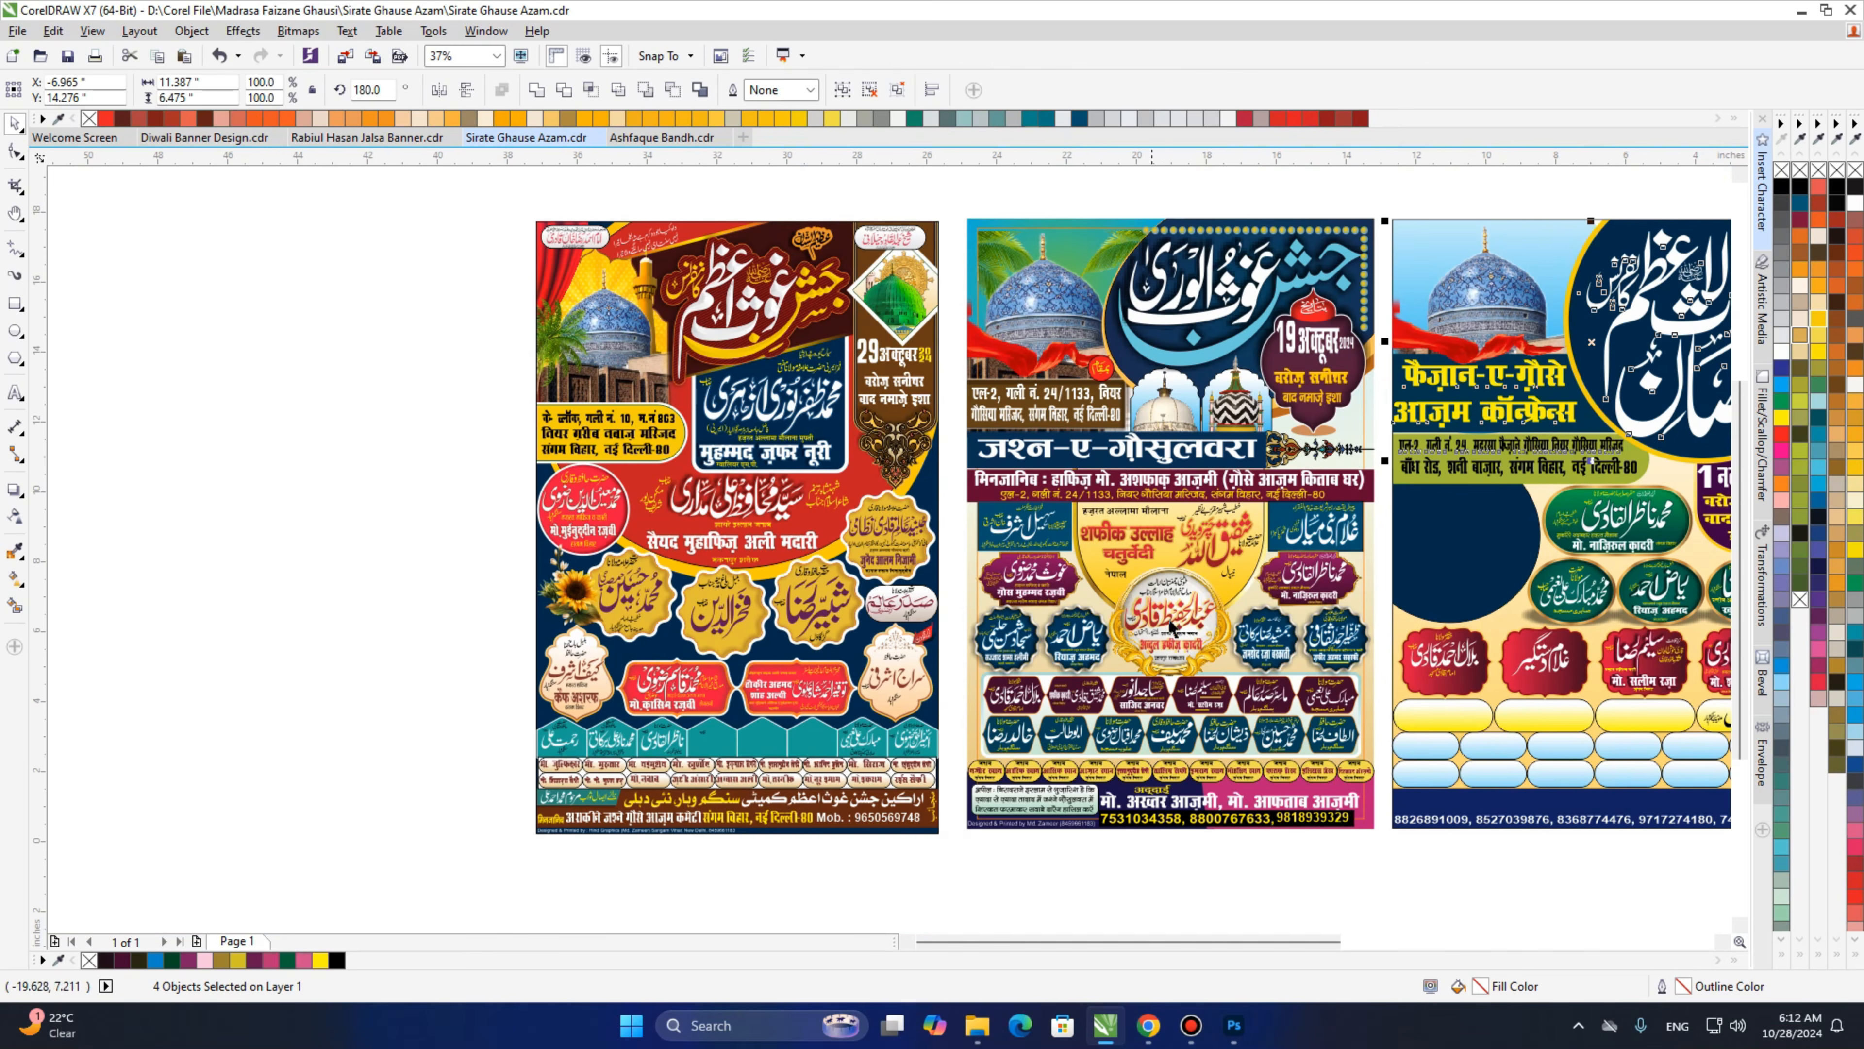
{"action": "key", "text": "Escape"}
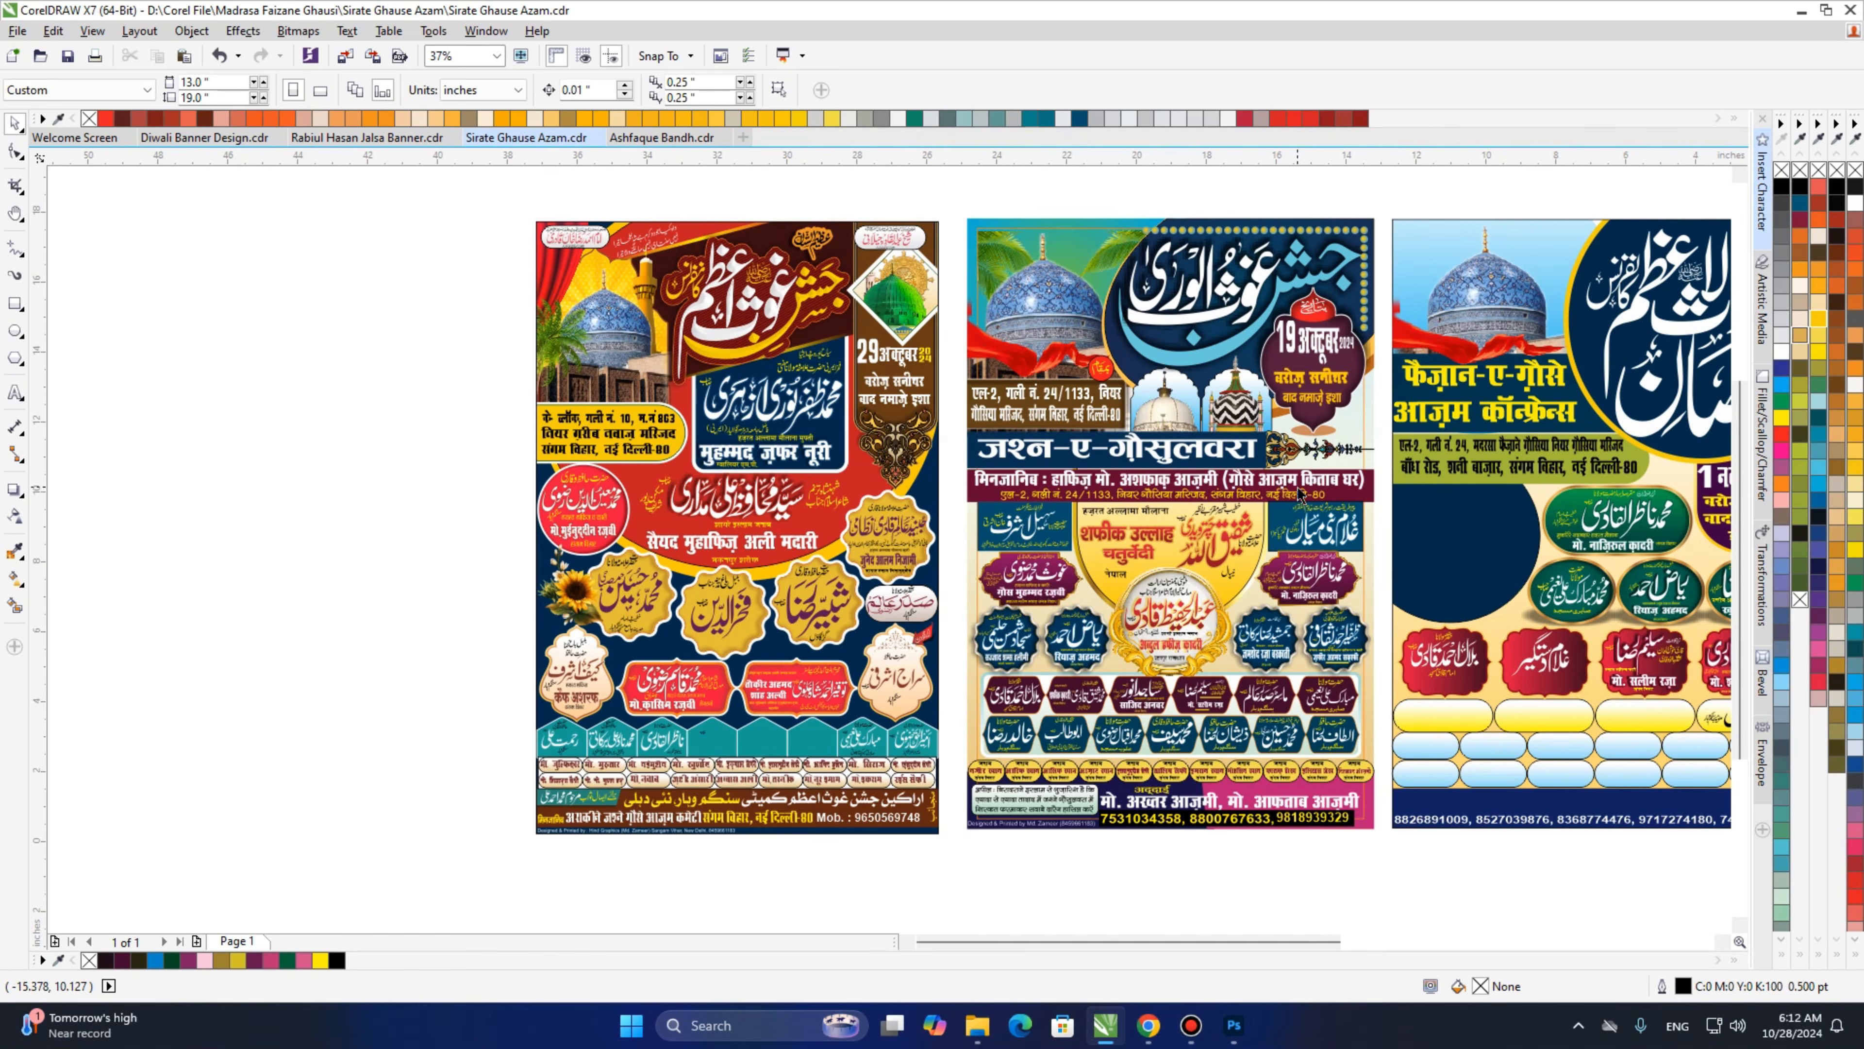
Compare the Urdu calligraphy titles across the row of posters and the landscape banner.
{"action": "left_click_drag", "start_coordinate": [1358, 495], "coordinate": [1018, 478]}
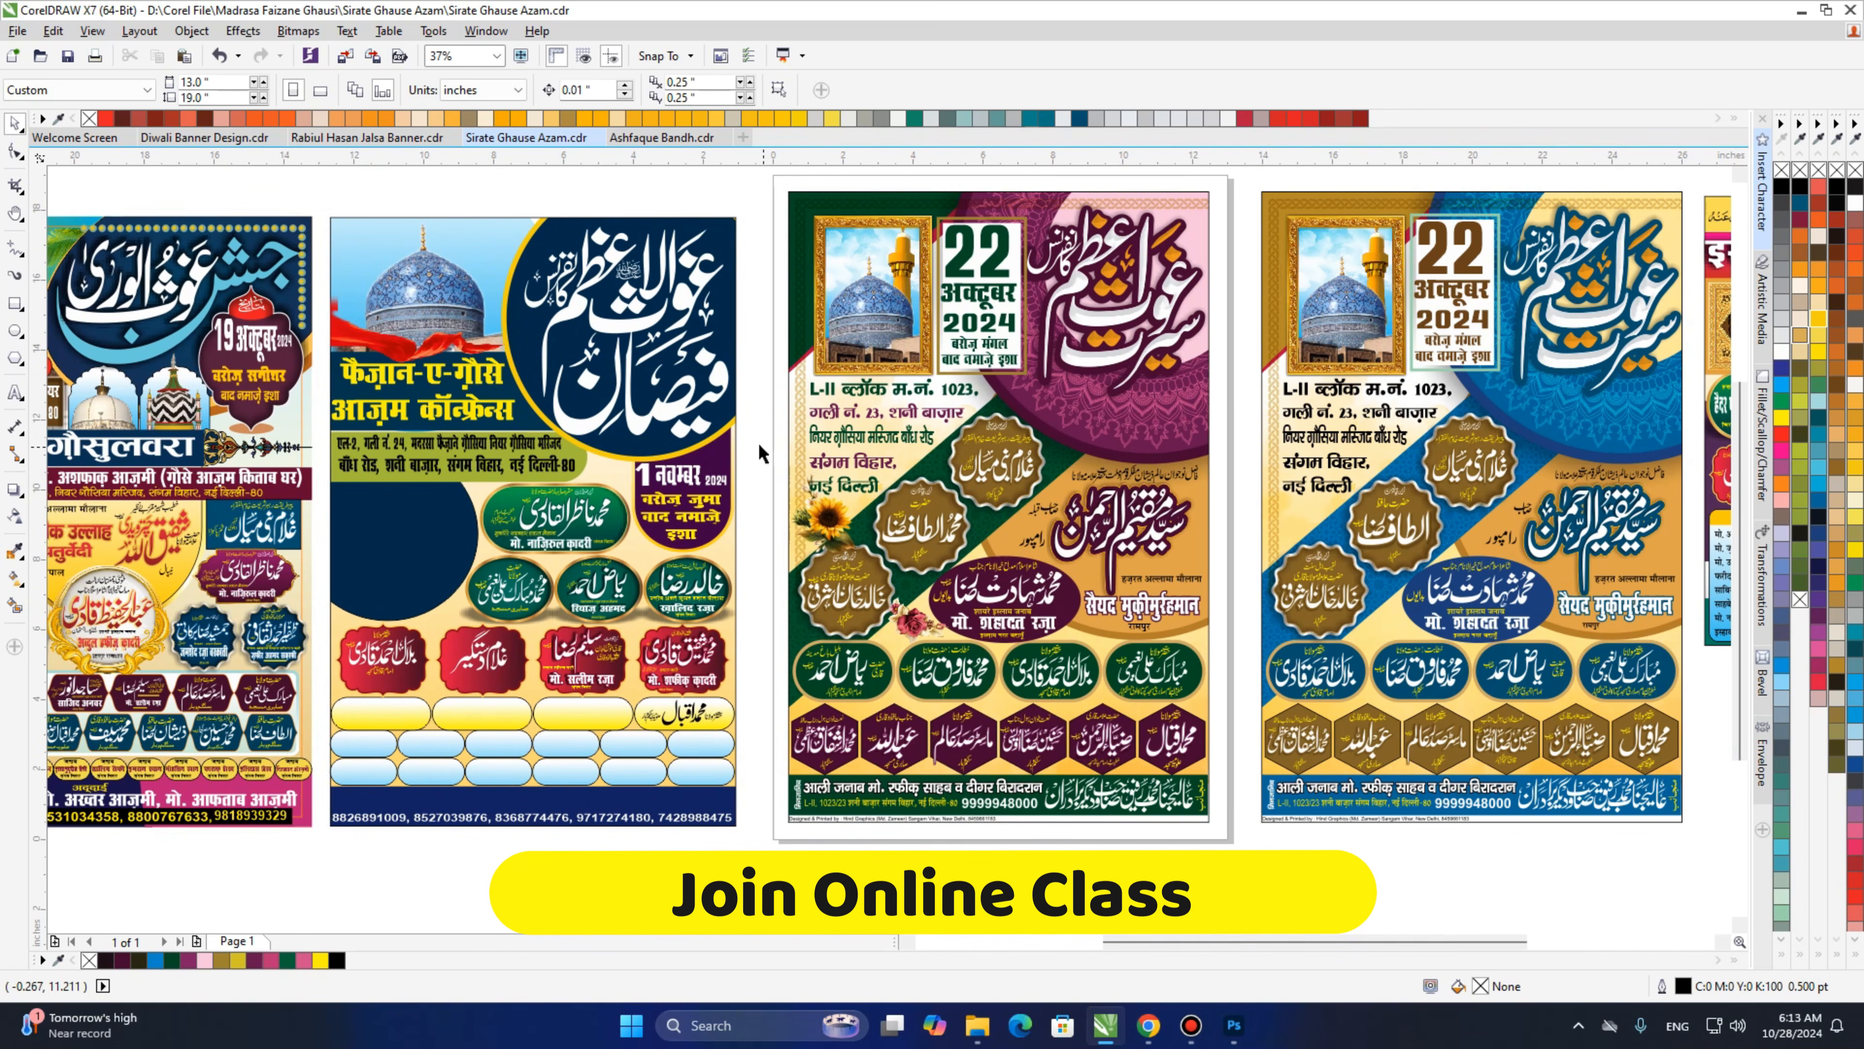
{"action": "middle_click", "coordinate": [620, 445]}
{"action": "left_click_drag", "start_coordinate": [622, 445], "coordinate": [1327, 485]}
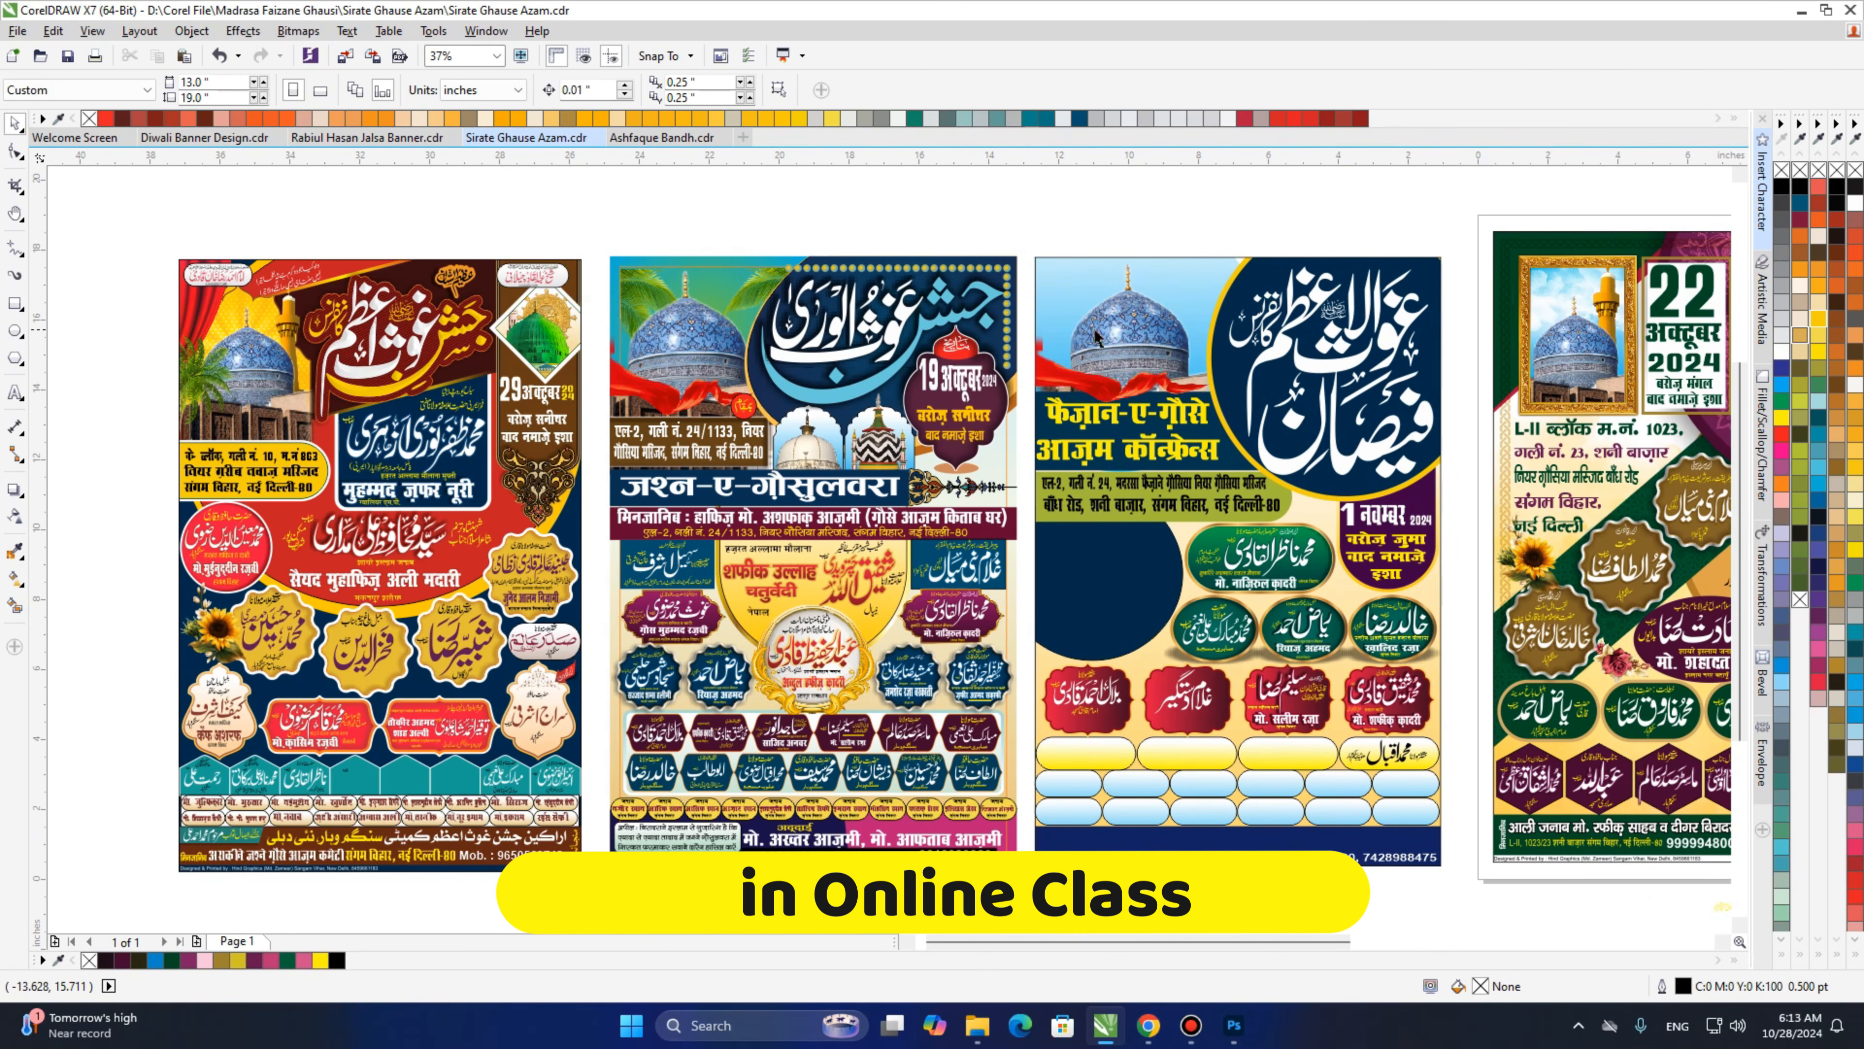
{"action": "left_click_drag", "start_coordinate": [1436, 353], "coordinate": [552, 519]}
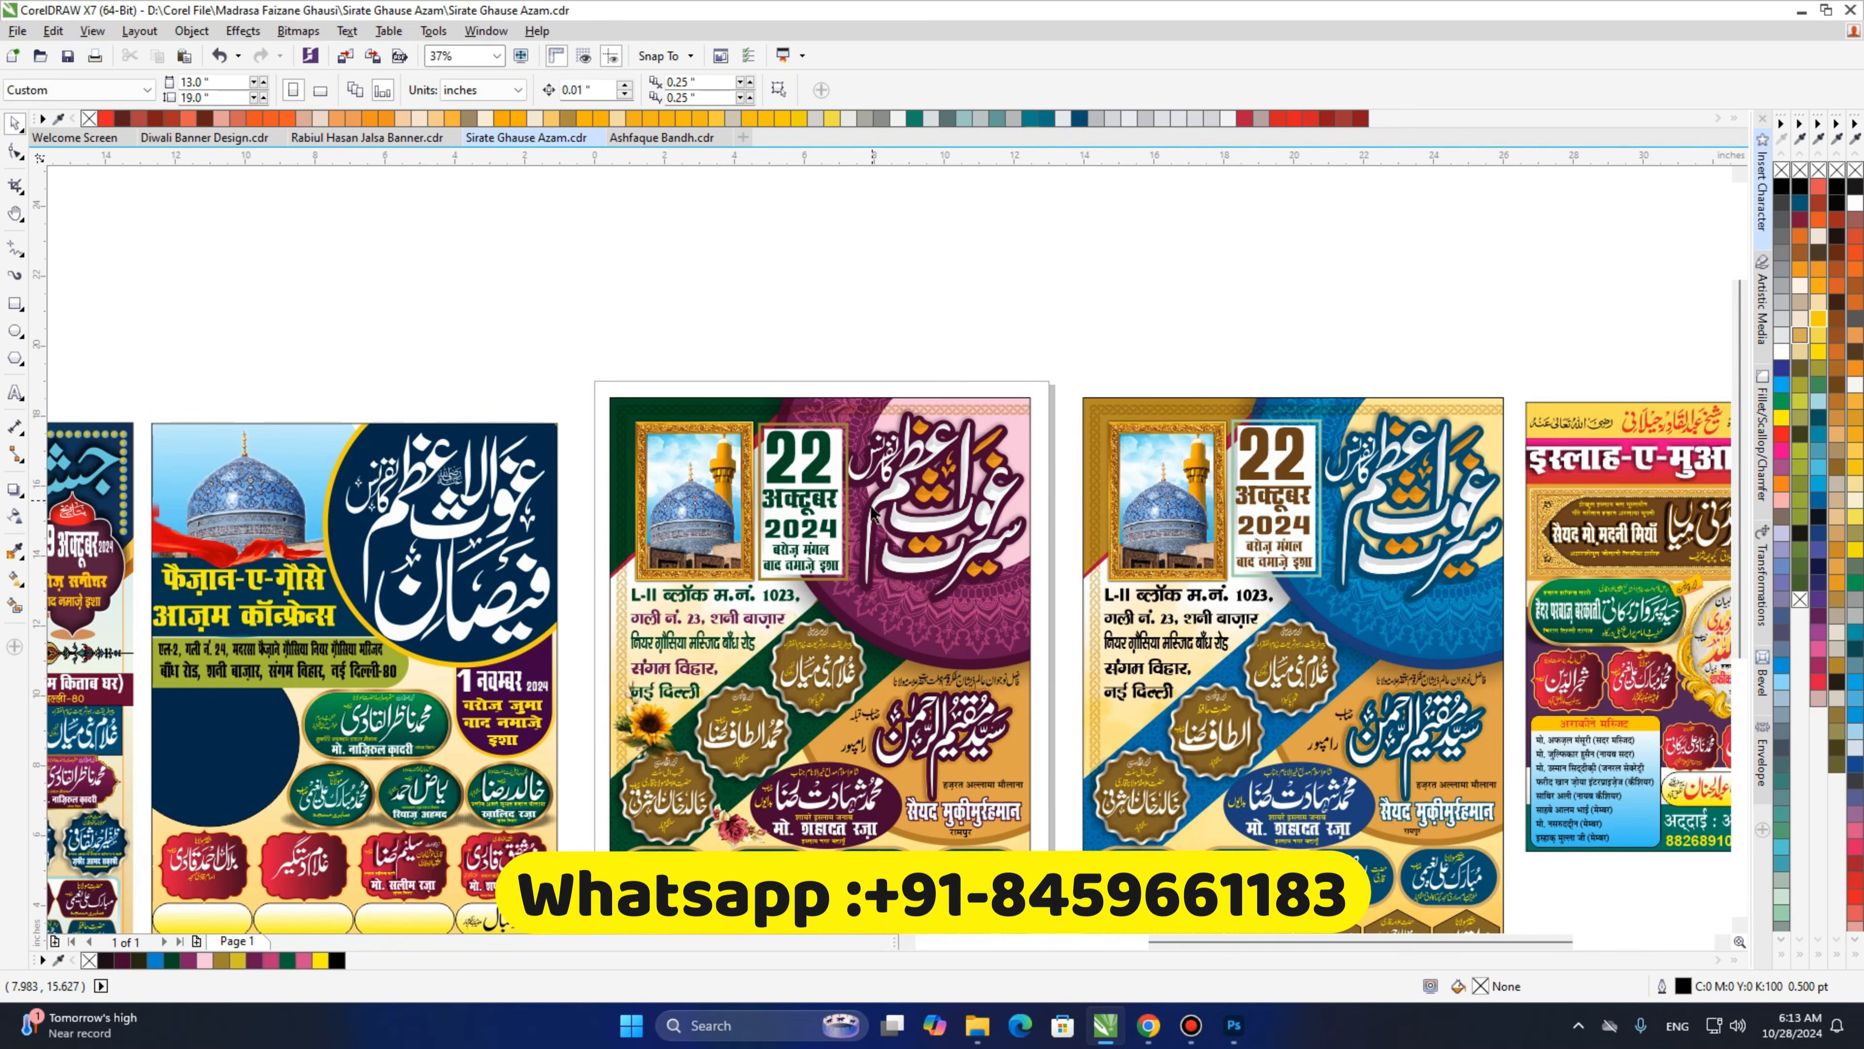
{"action": "left_click_drag", "start_coordinate": [796, 502], "coordinate": [1133, 600]}
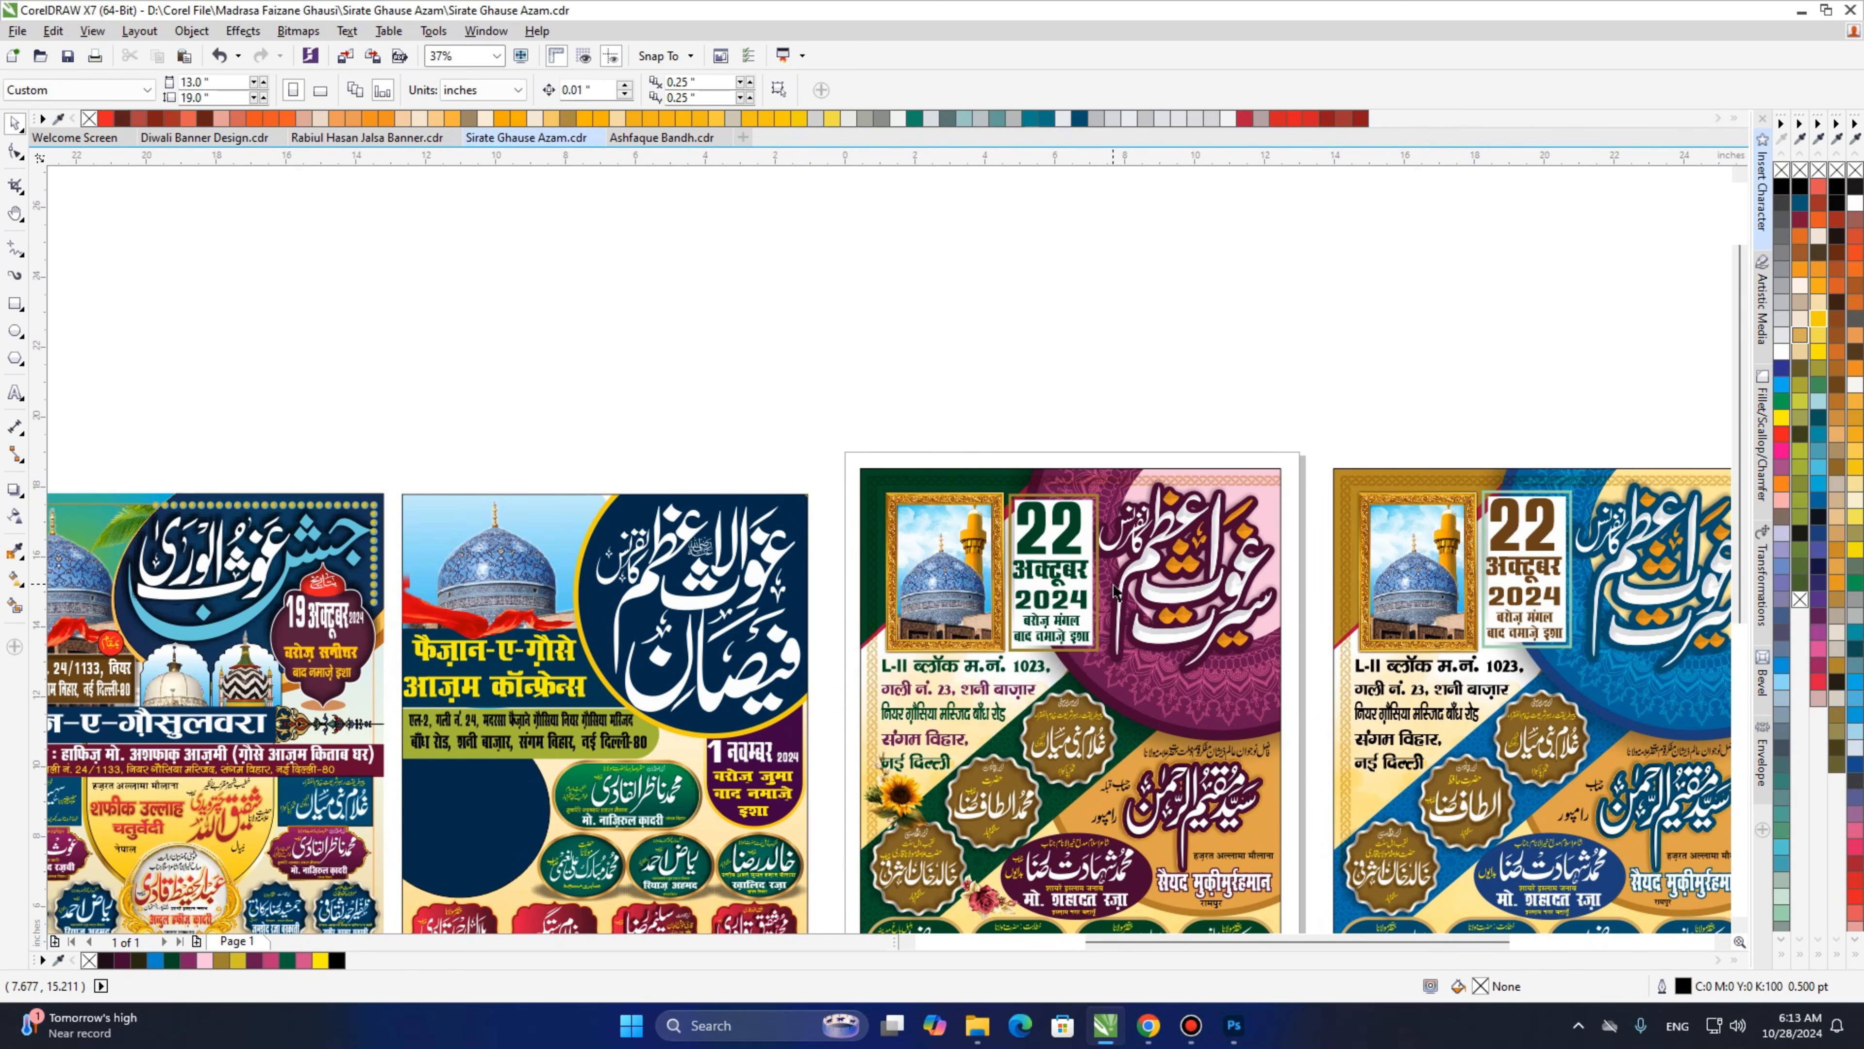
{"action": "scroll", "coordinate": [1112, 686], "scroll_direction": "left", "scroll_amount": 3}
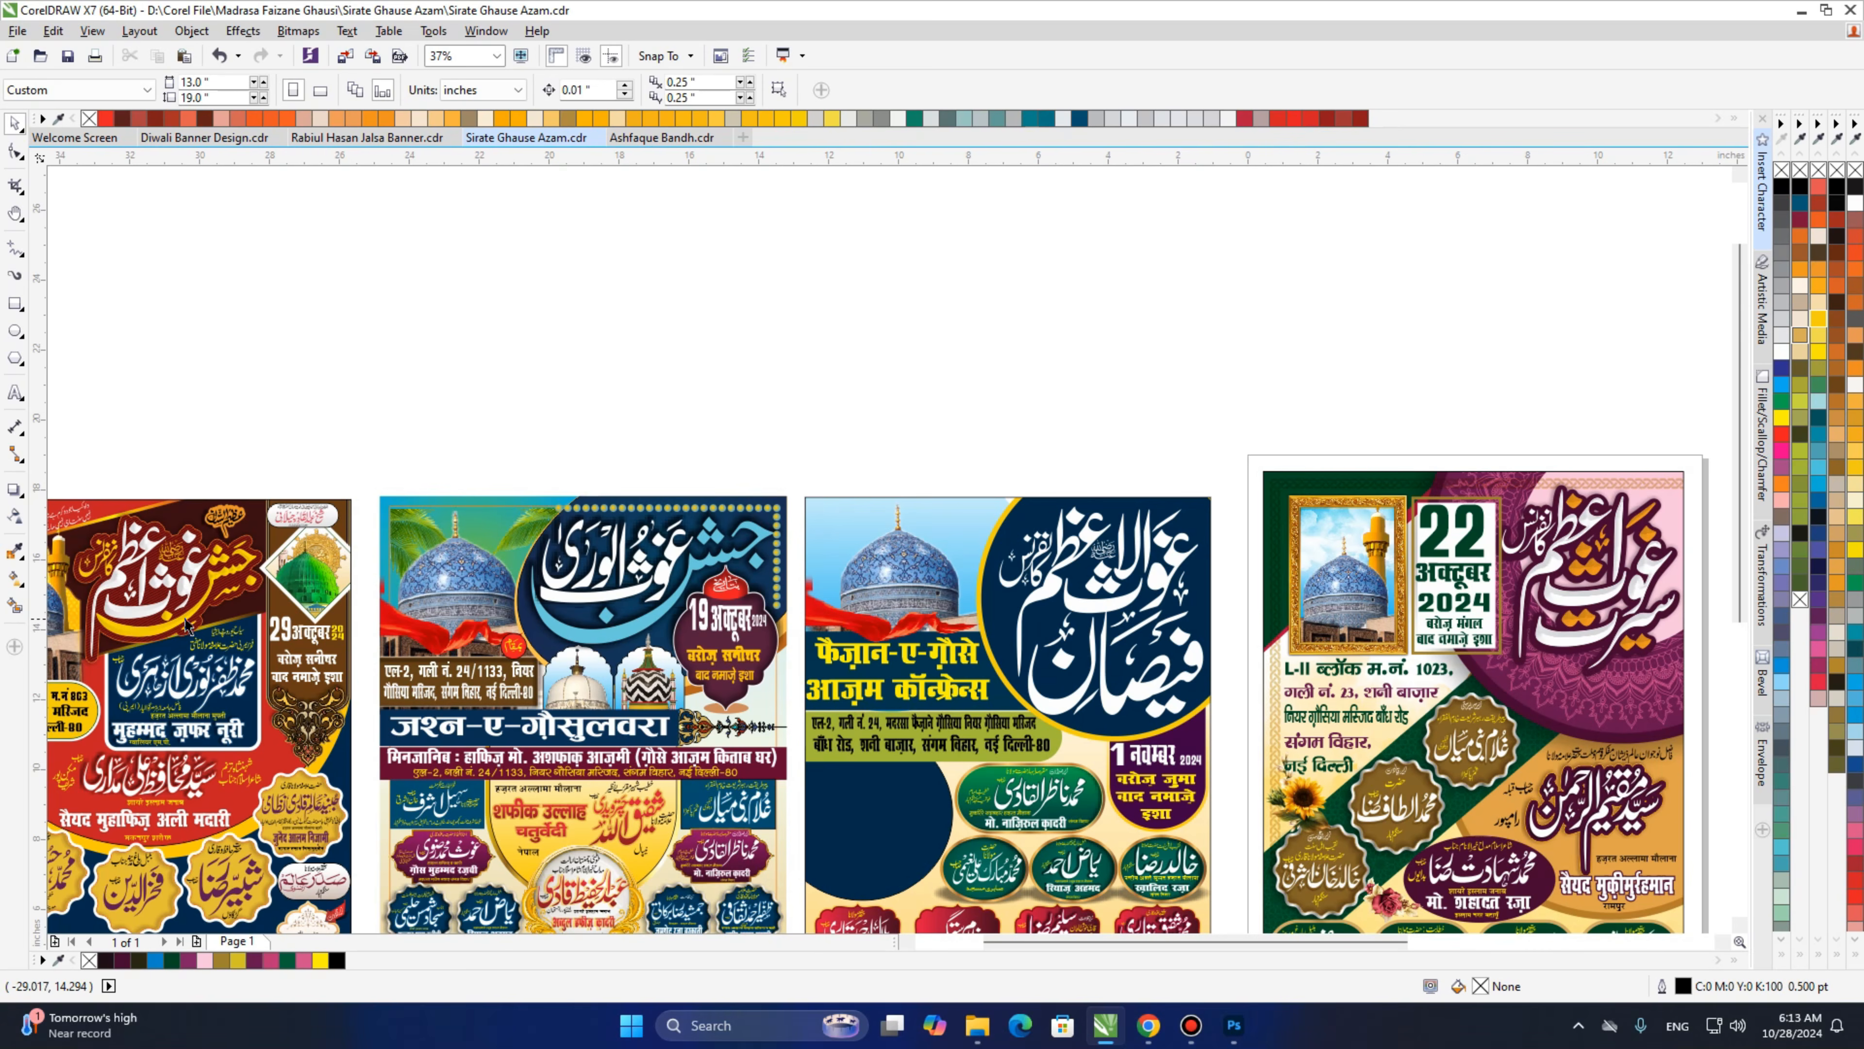
{"action": "left_click_drag", "start_coordinate": [1320, 587], "coordinate": [525, 585]}
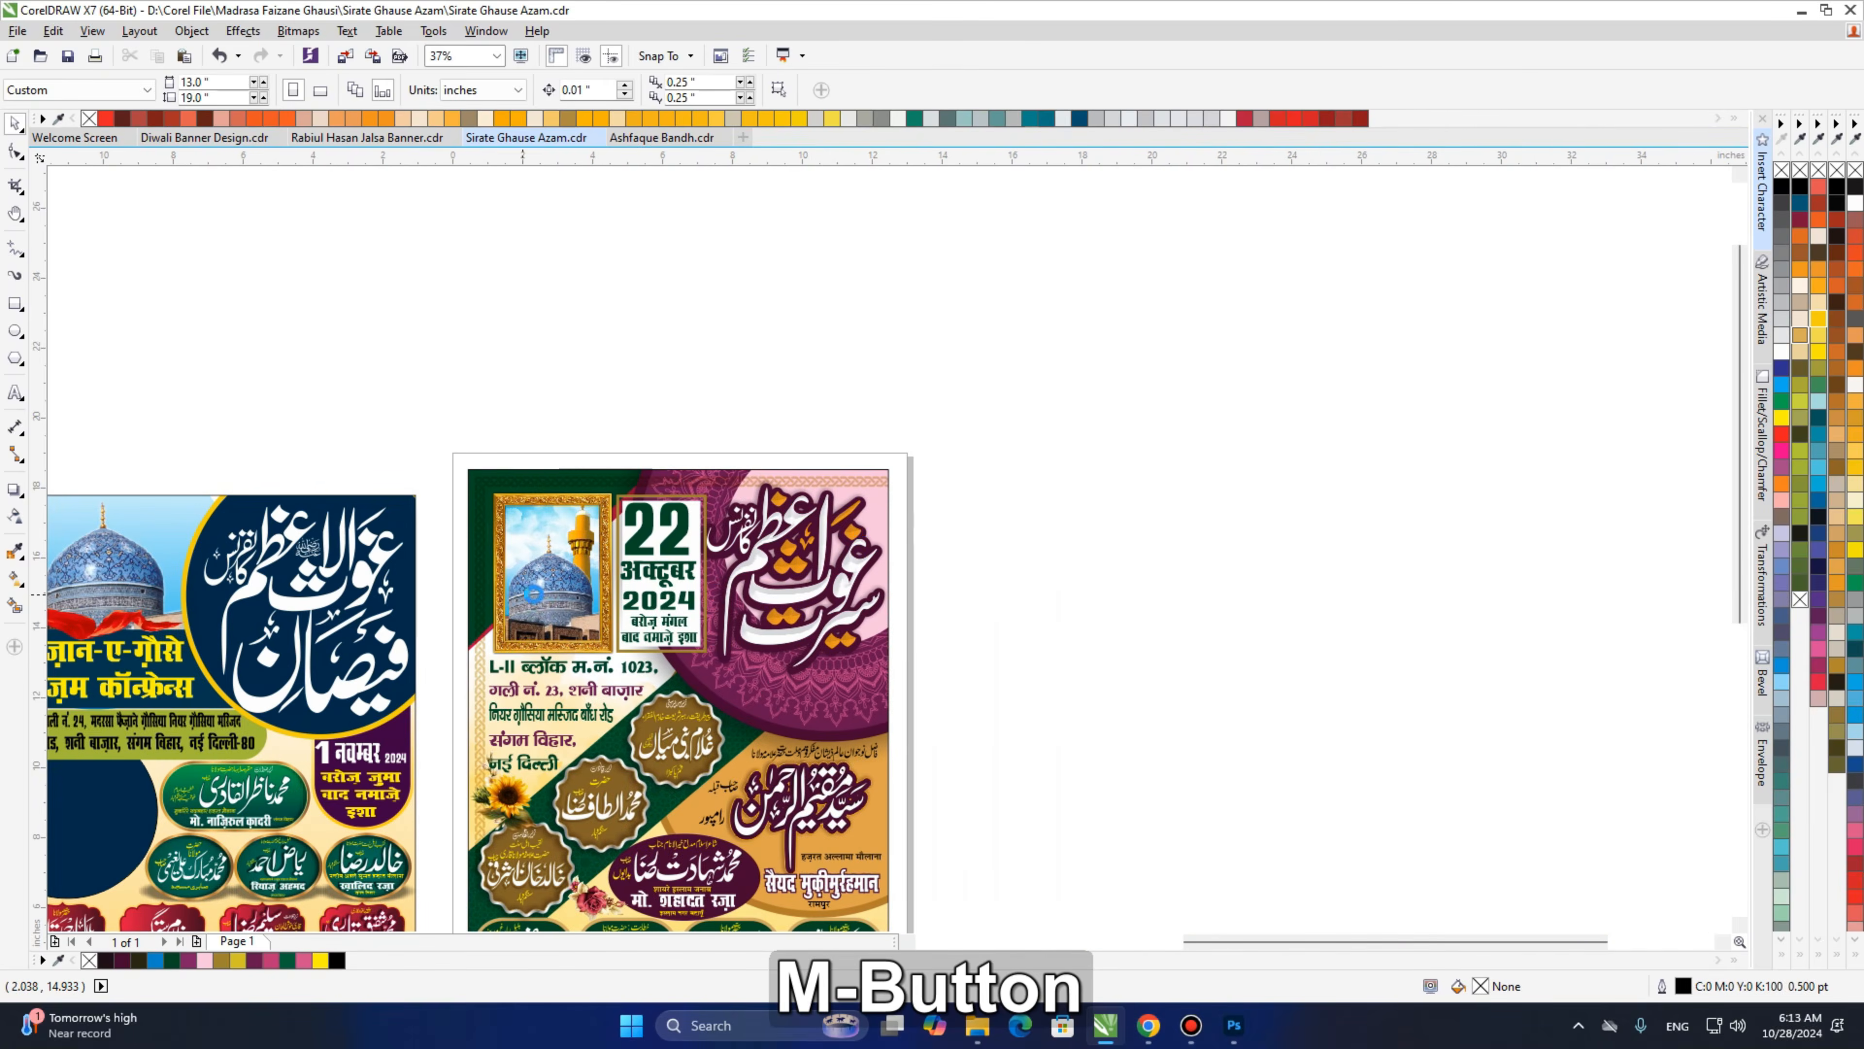
{"action": "left_click_drag", "start_coordinate": [1356, 604], "coordinate": [577, 602]}
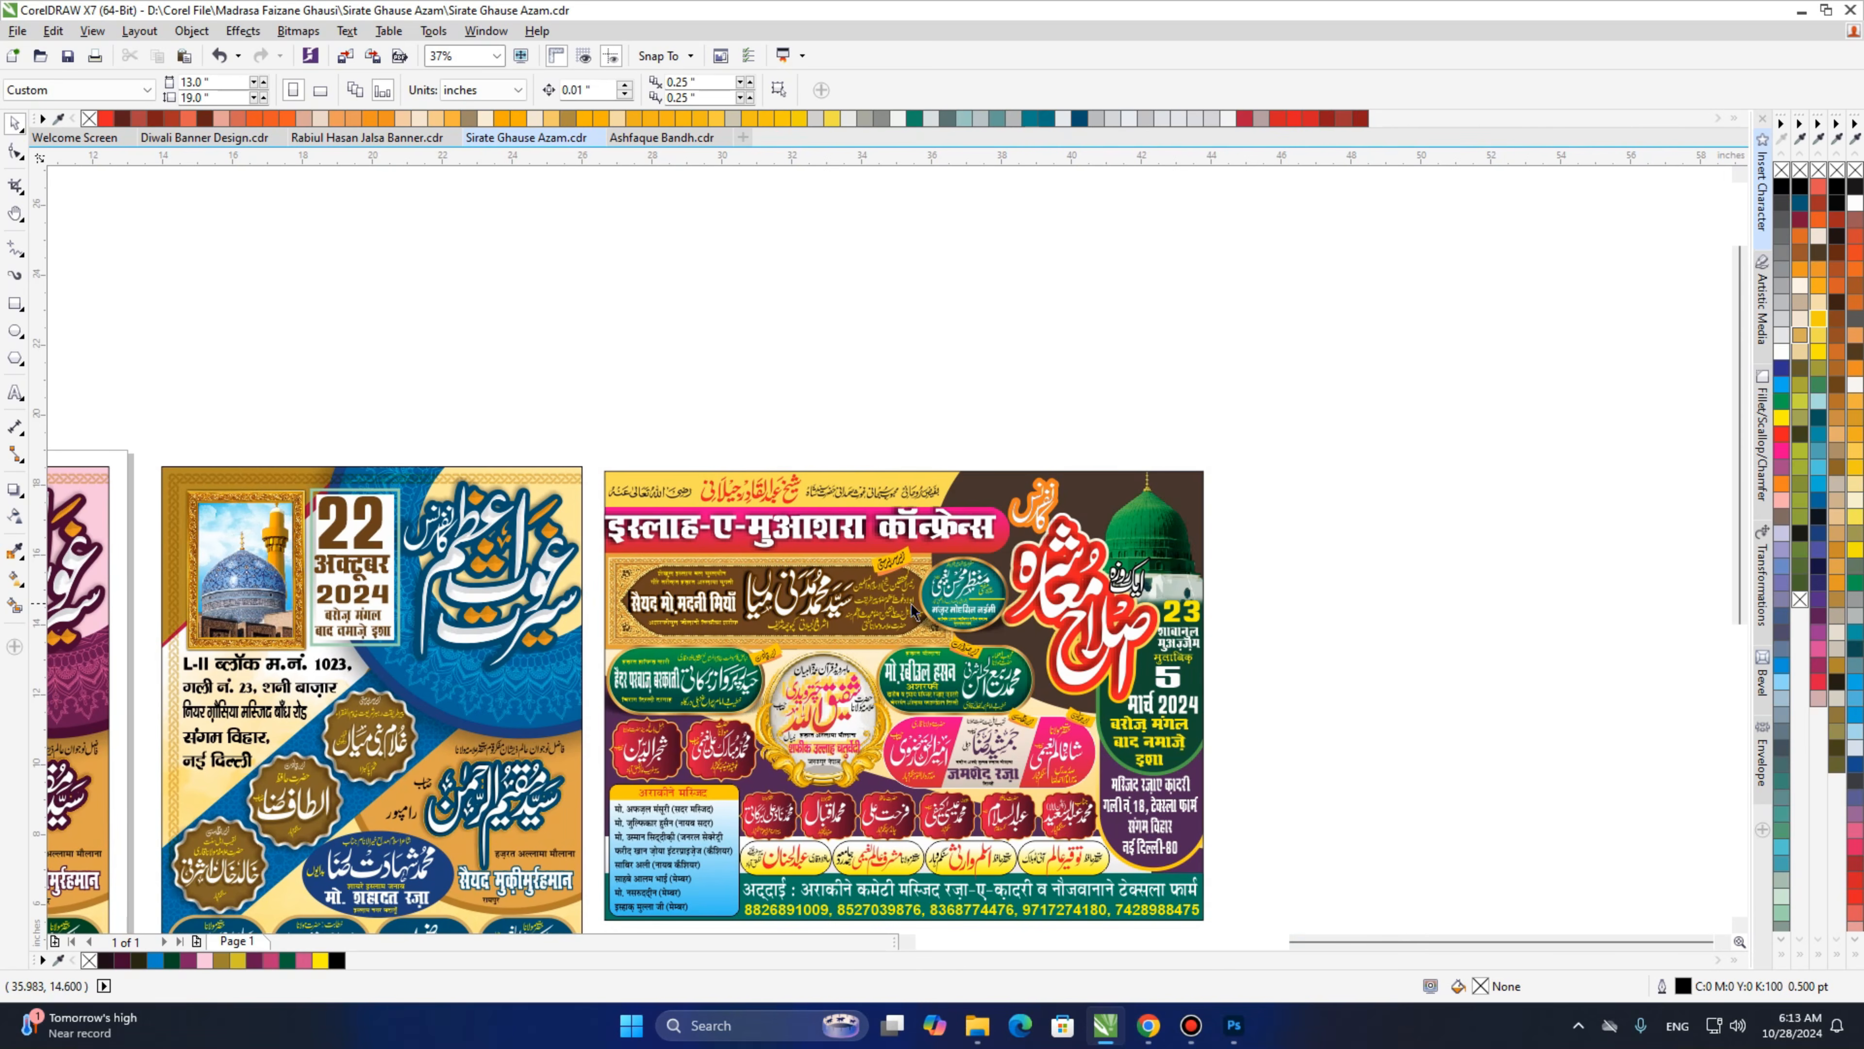
{"action": "left_click_drag", "start_coordinate": [595, 623], "coordinate": [1114, 628]}
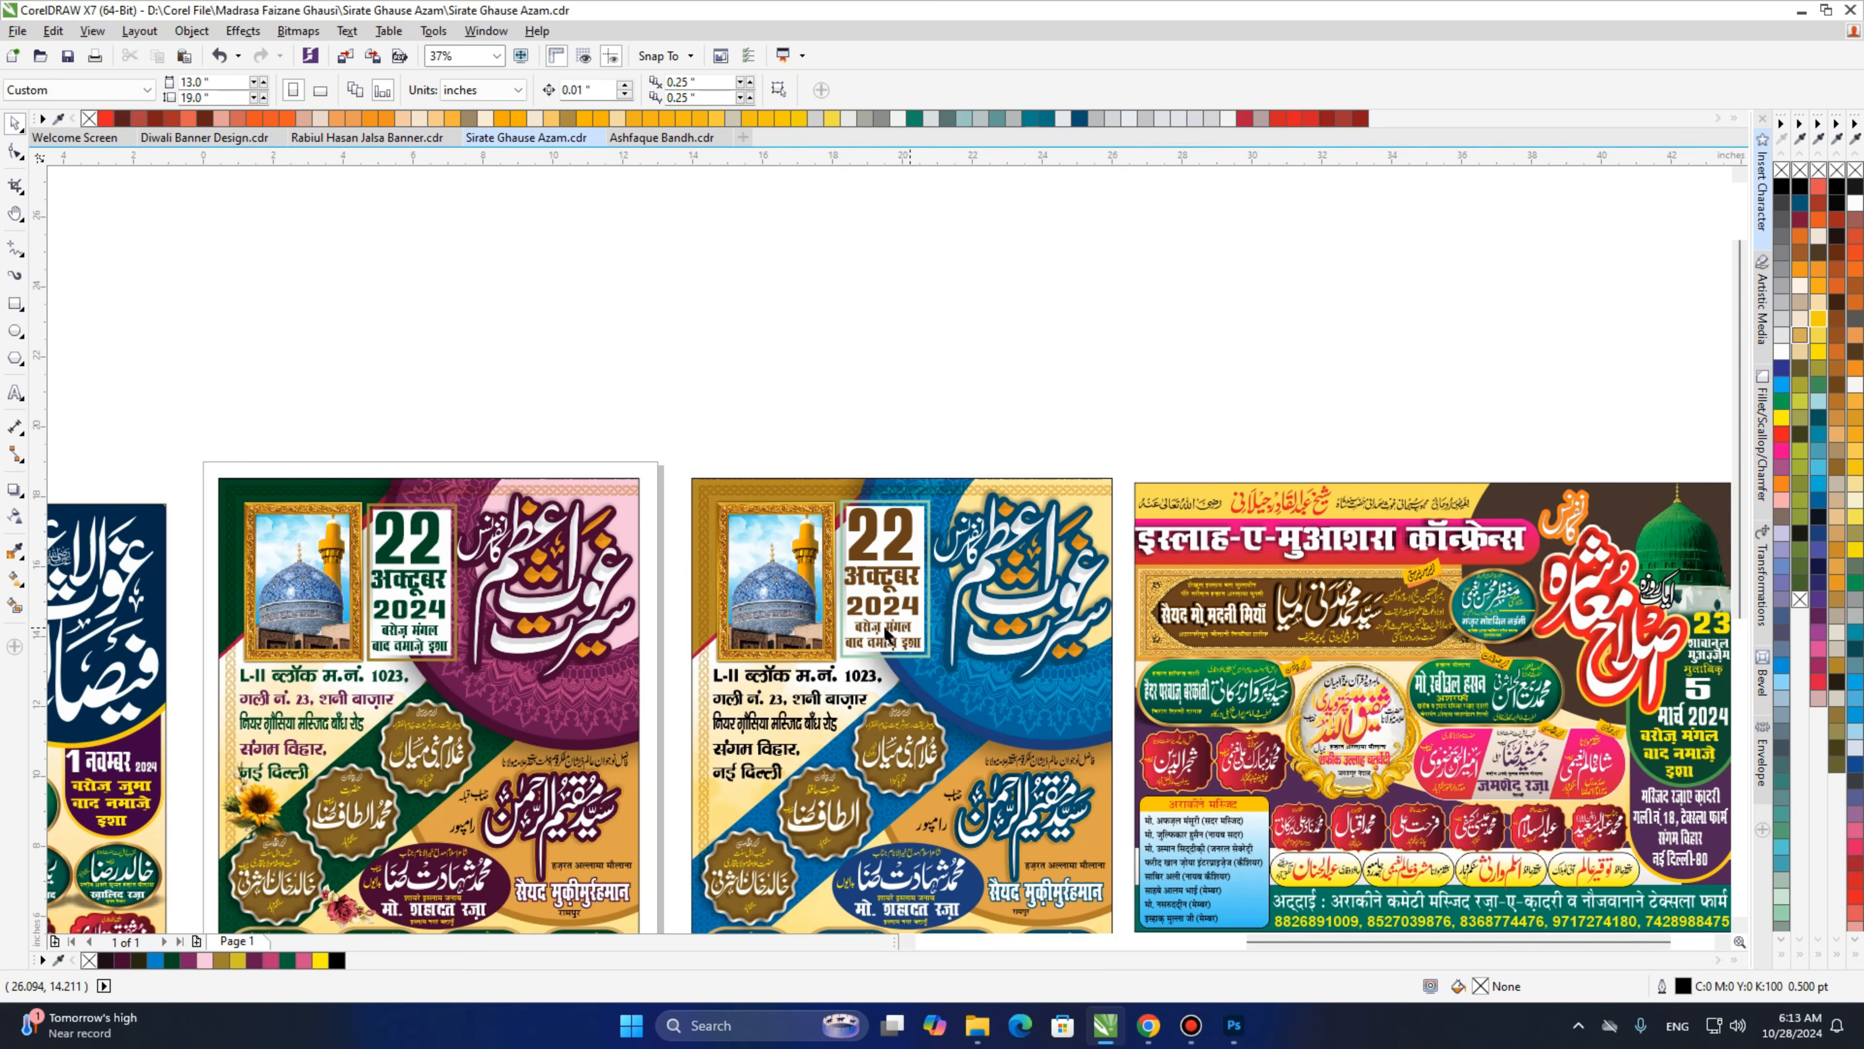
{"action": "left_click_drag", "start_coordinate": [699, 626], "coordinate": [1304, 634]}
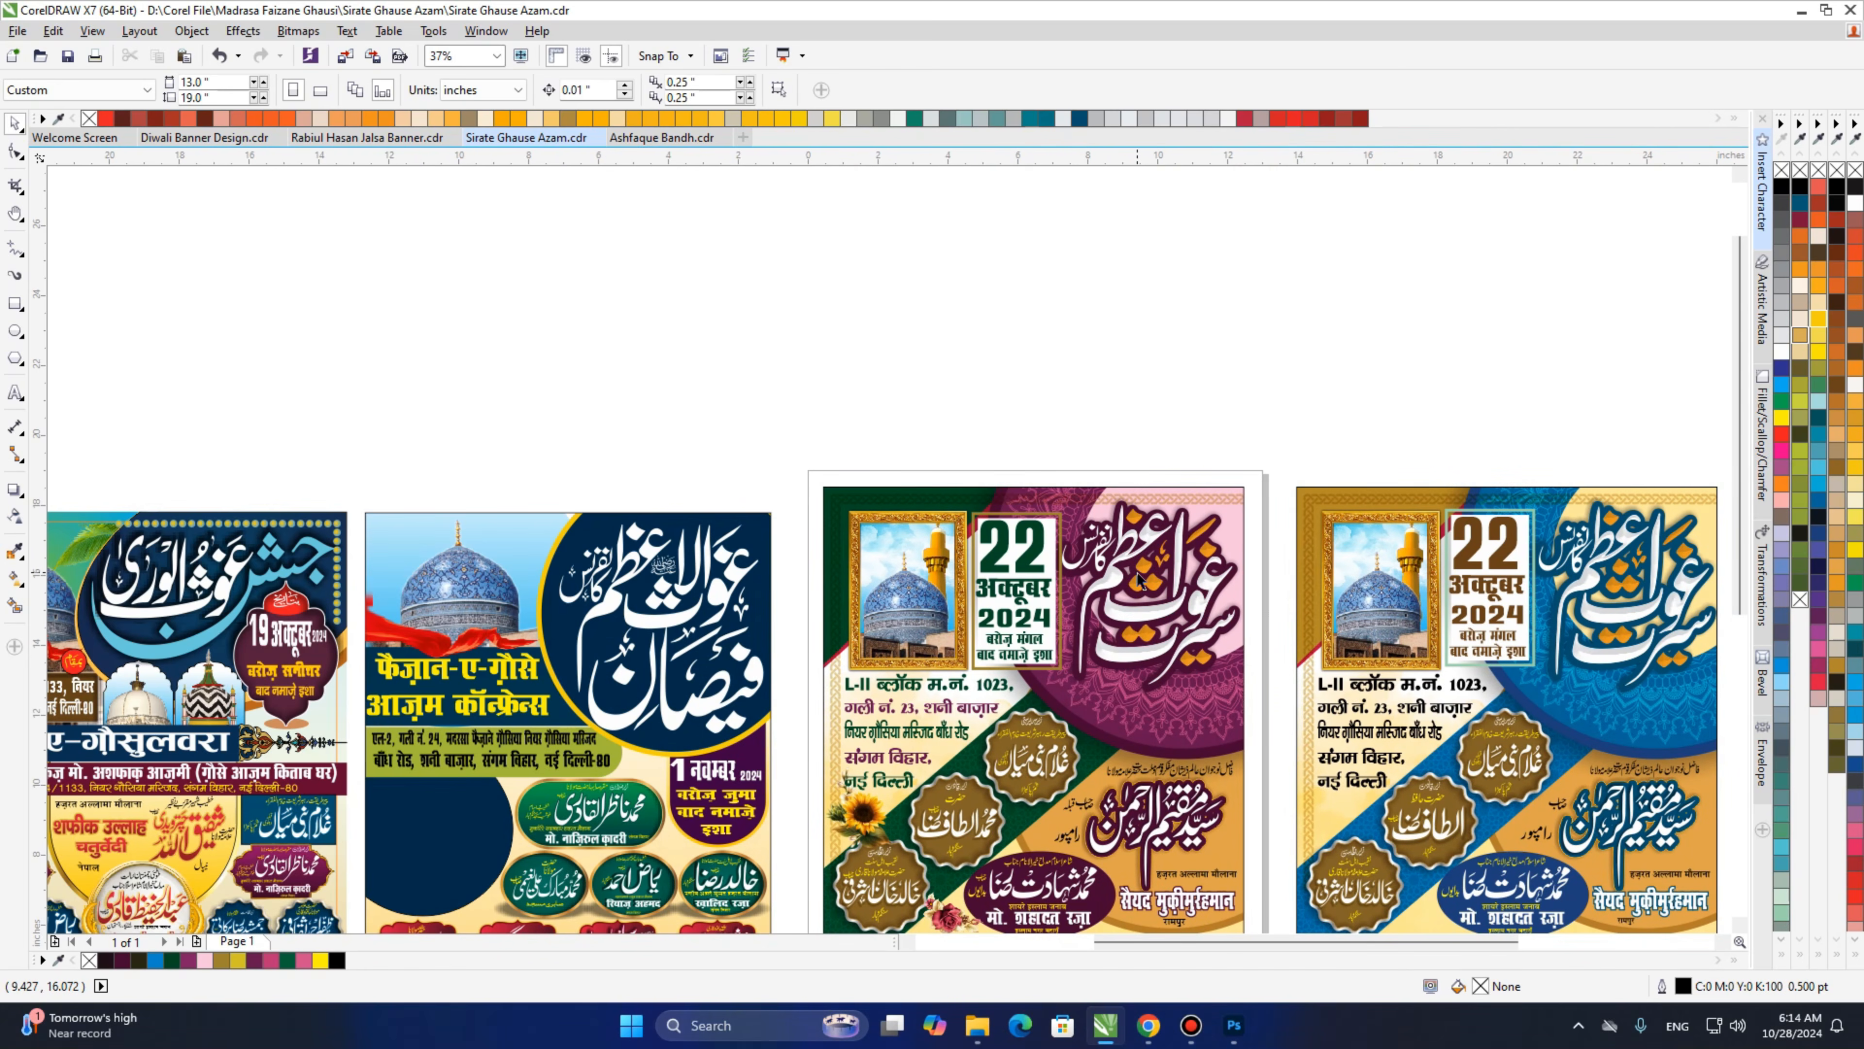
Start an artistic text above the maroon 22 October poster and set its font to AlQalam Taj Nastaleeq.
{"action": "scroll", "coordinate": [1017, 429], "scroll_direction": "up", "scroll_amount": 1}
{"action": "left_click_drag", "start_coordinate": [1021, 433], "coordinate": [835, 389]}
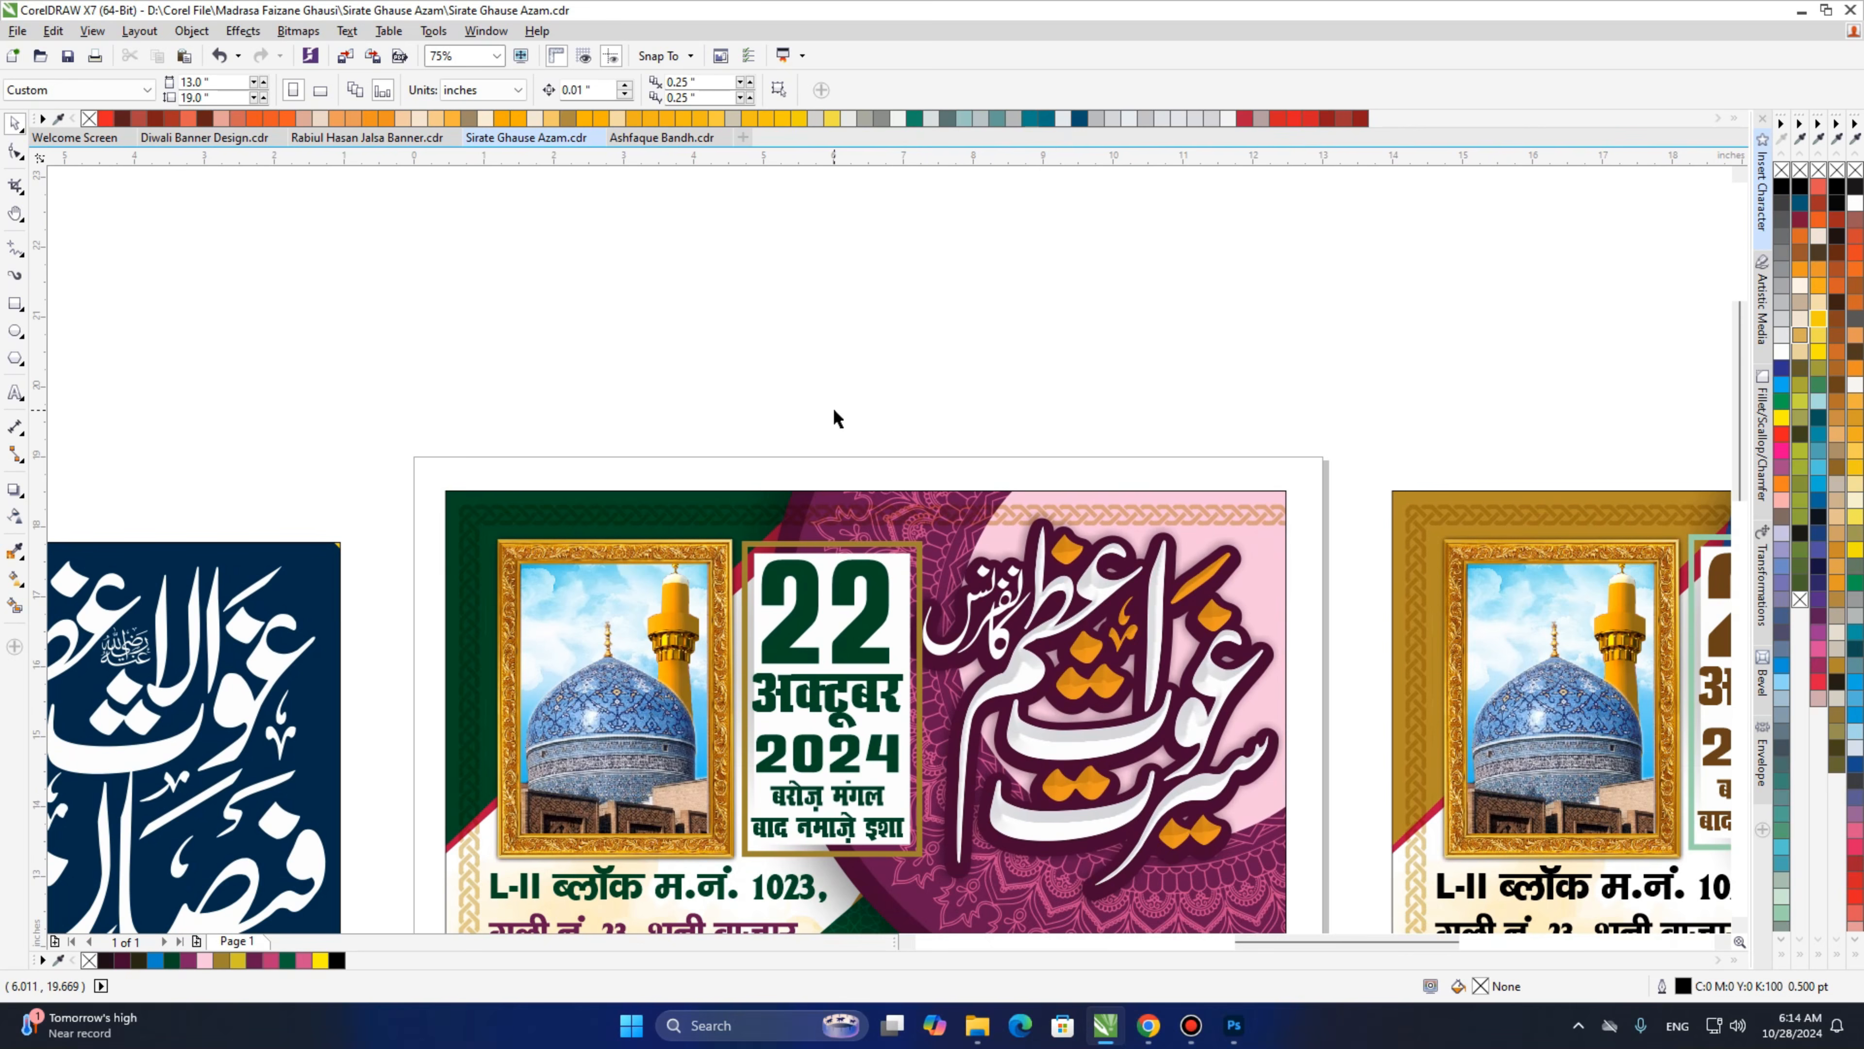
{"action": "key", "text": "F8"}
{"action": "left_click", "coordinate": [745, 403]}
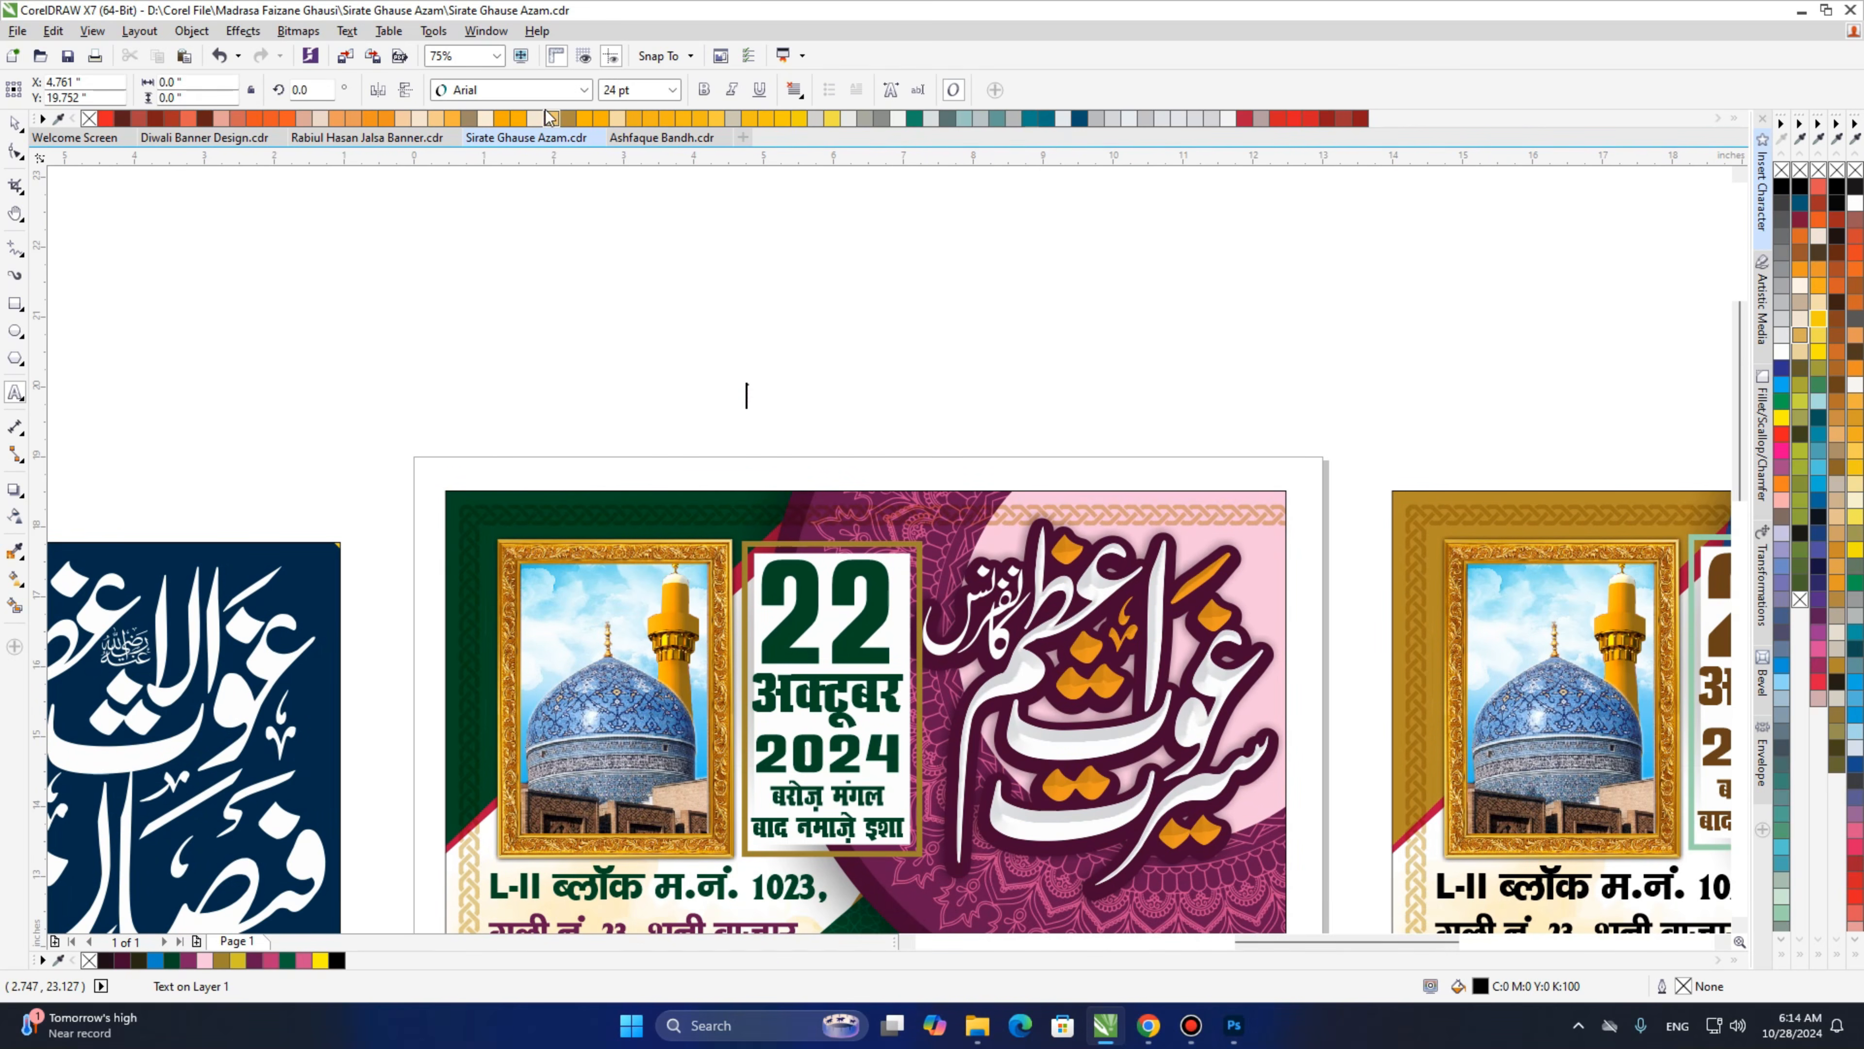
{"action": "left_click", "coordinate": [522, 92]}
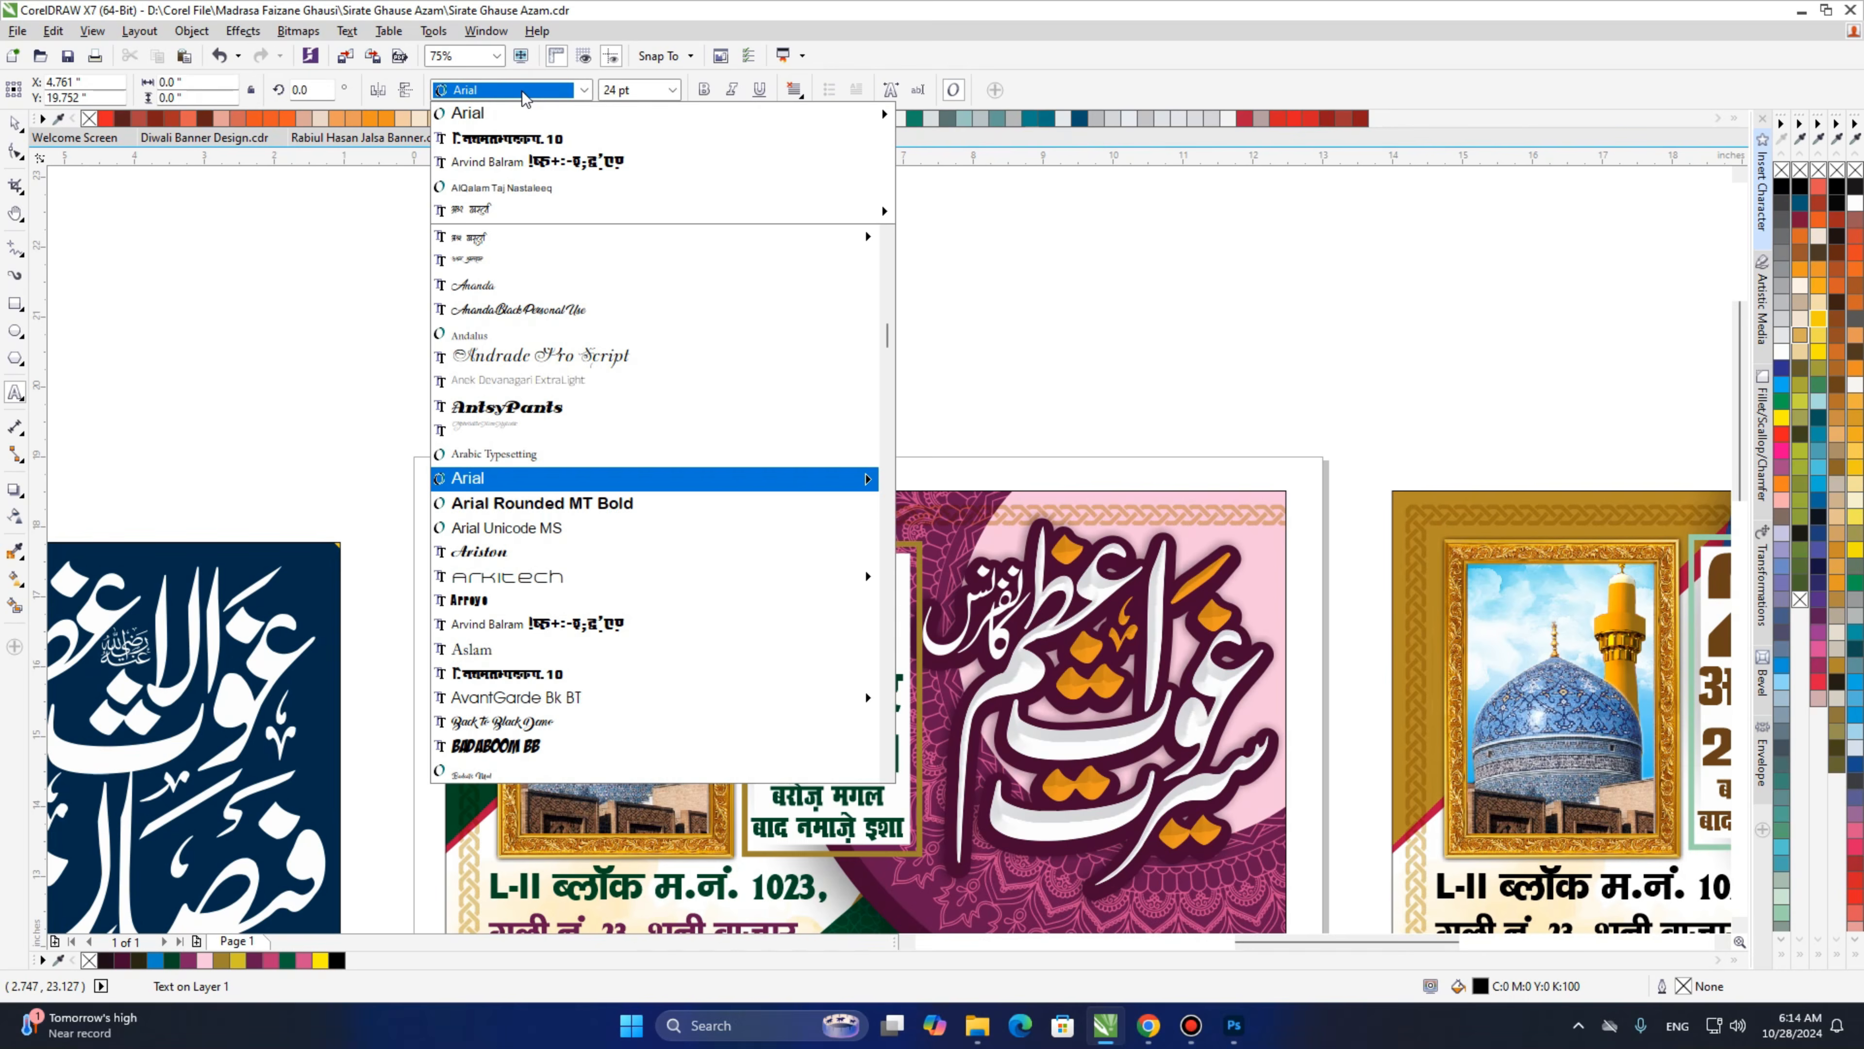
{"action": "type", "text": "alqal"}
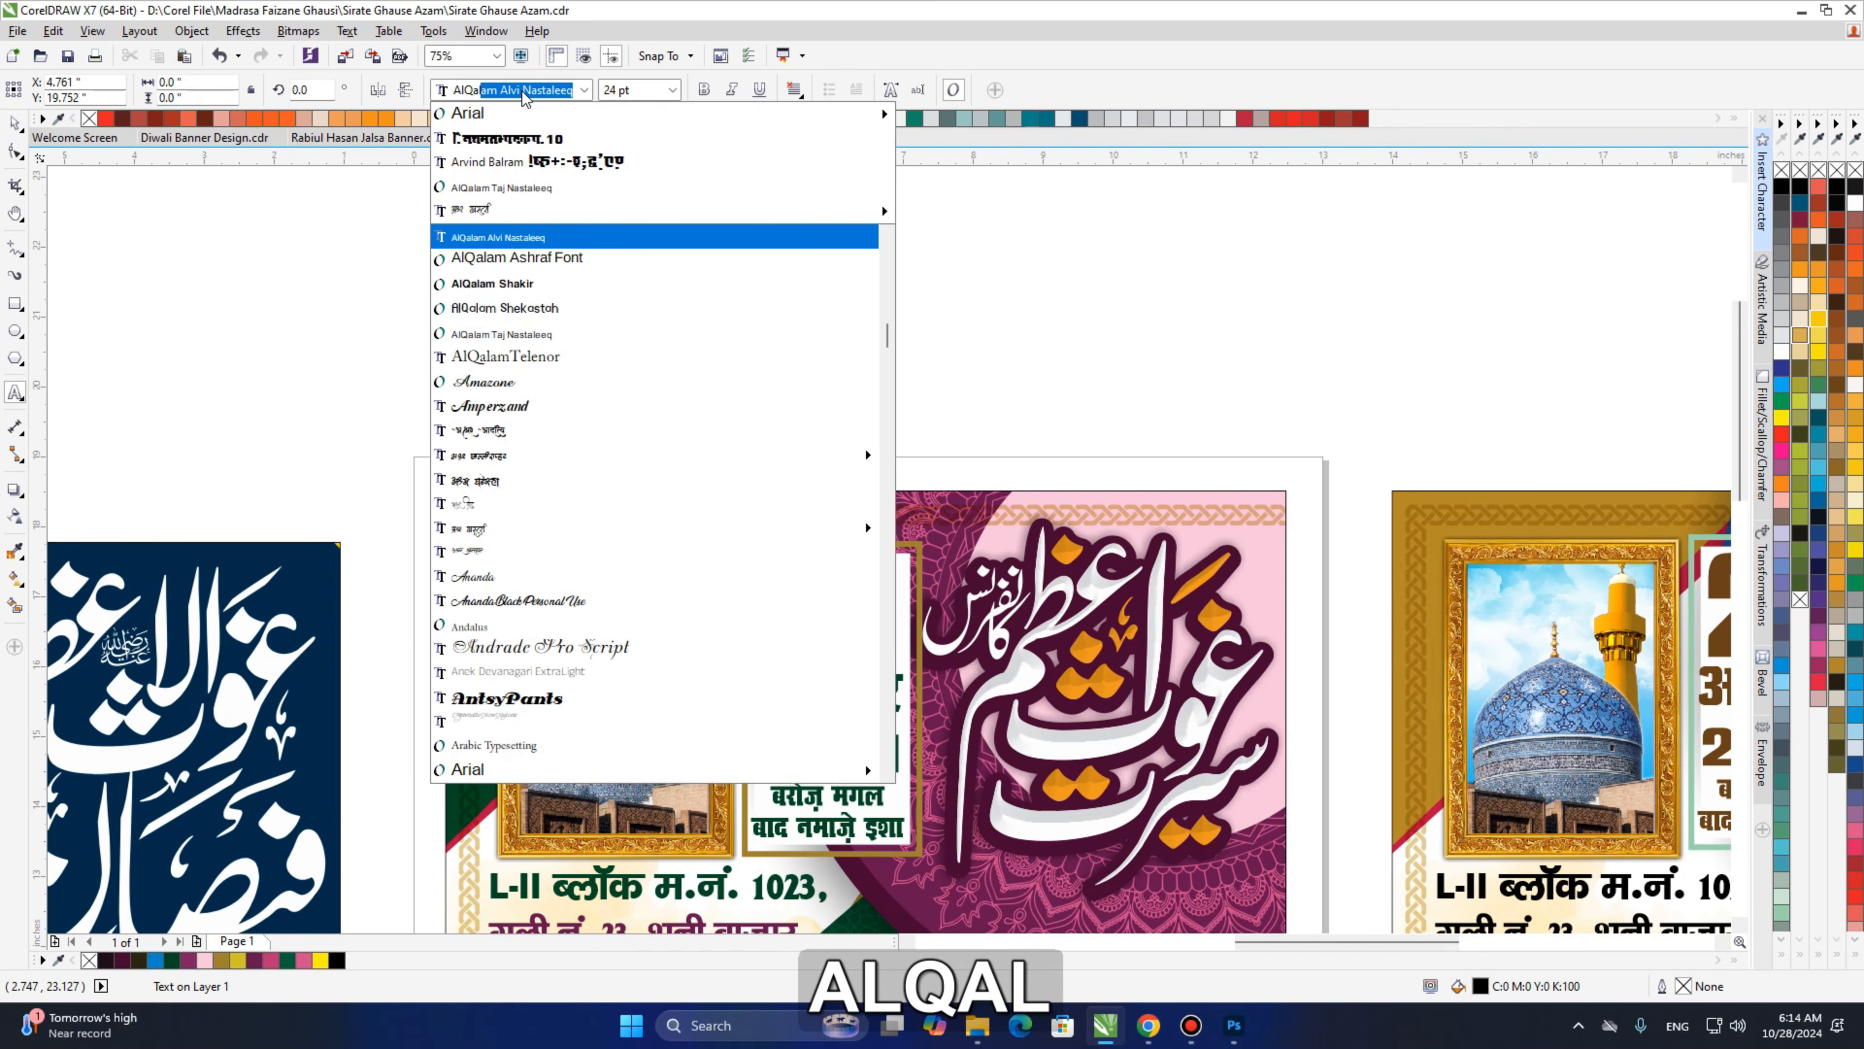
{"action": "left_click", "coordinate": [507, 188]}
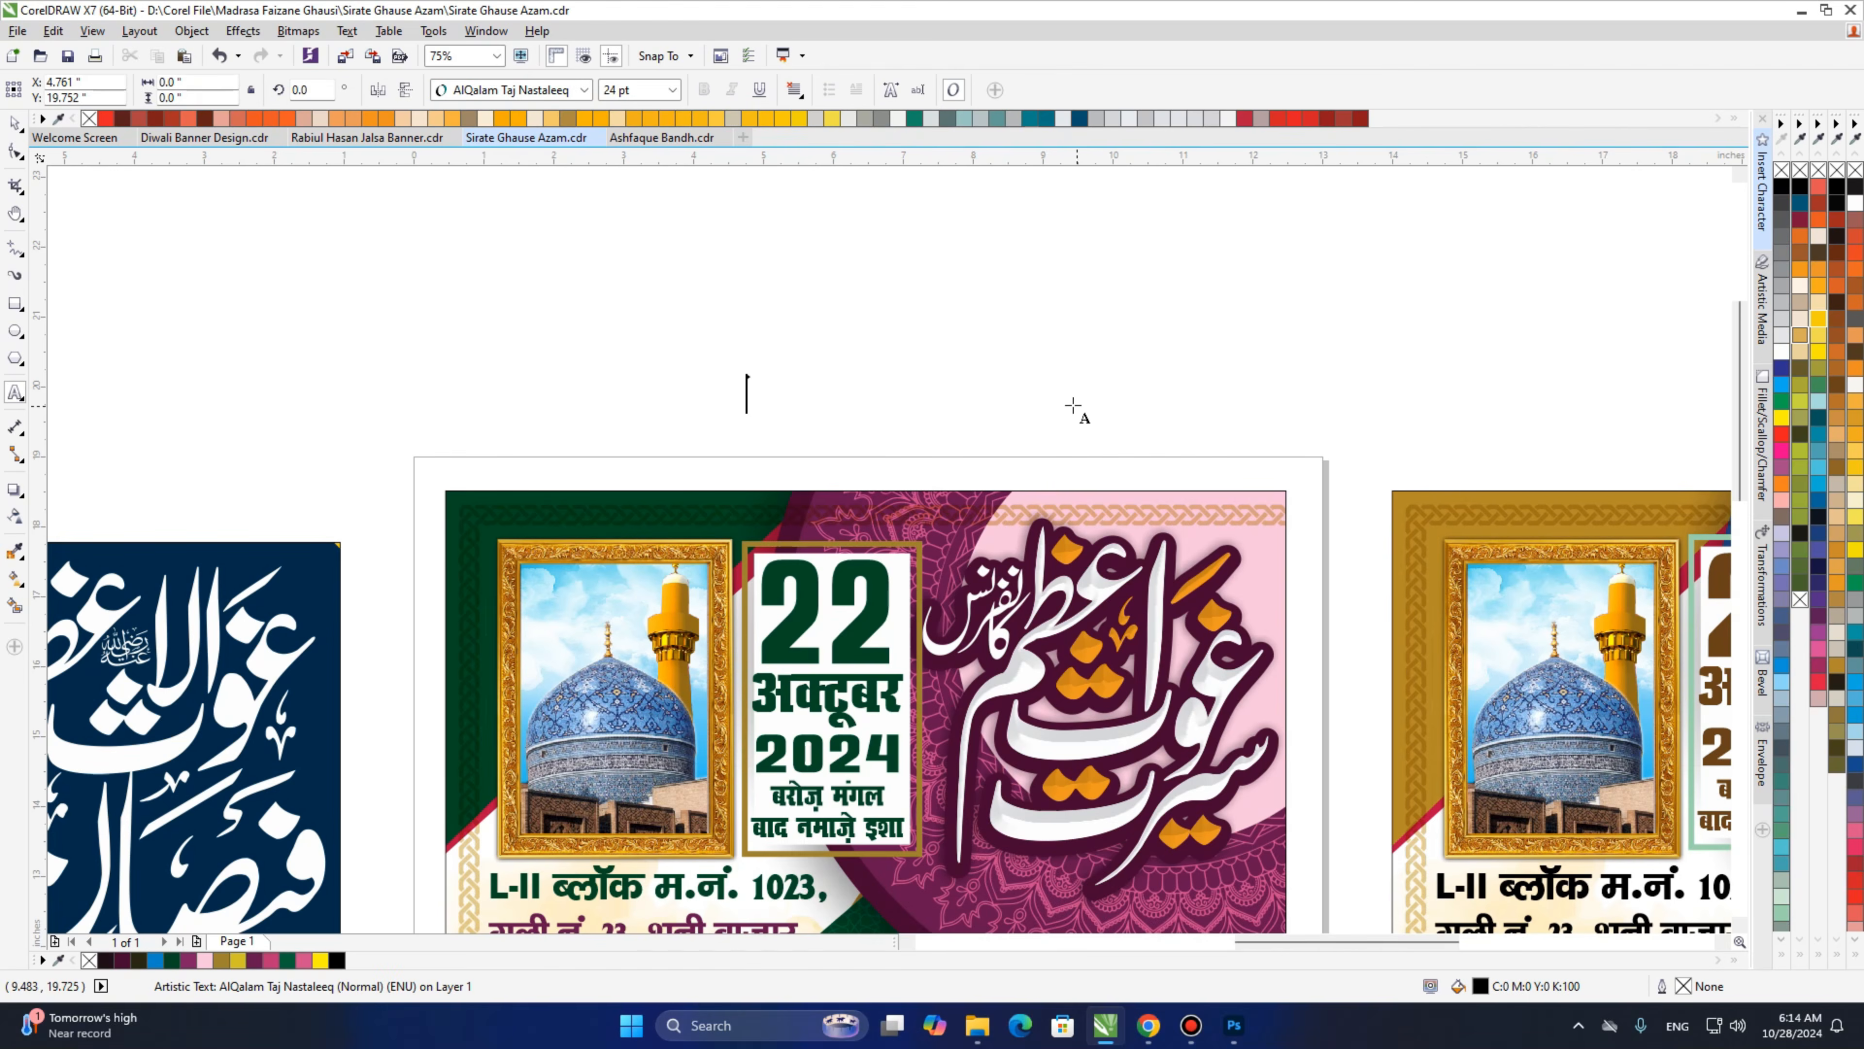
Switch the keyboard layout to Urdu InPage Monotype 1.1 and write "سیرت غوث اعظم کانفرنس" with "غَوثْ" on a second line.
{"action": "left_click", "coordinate": [1677, 1025]}
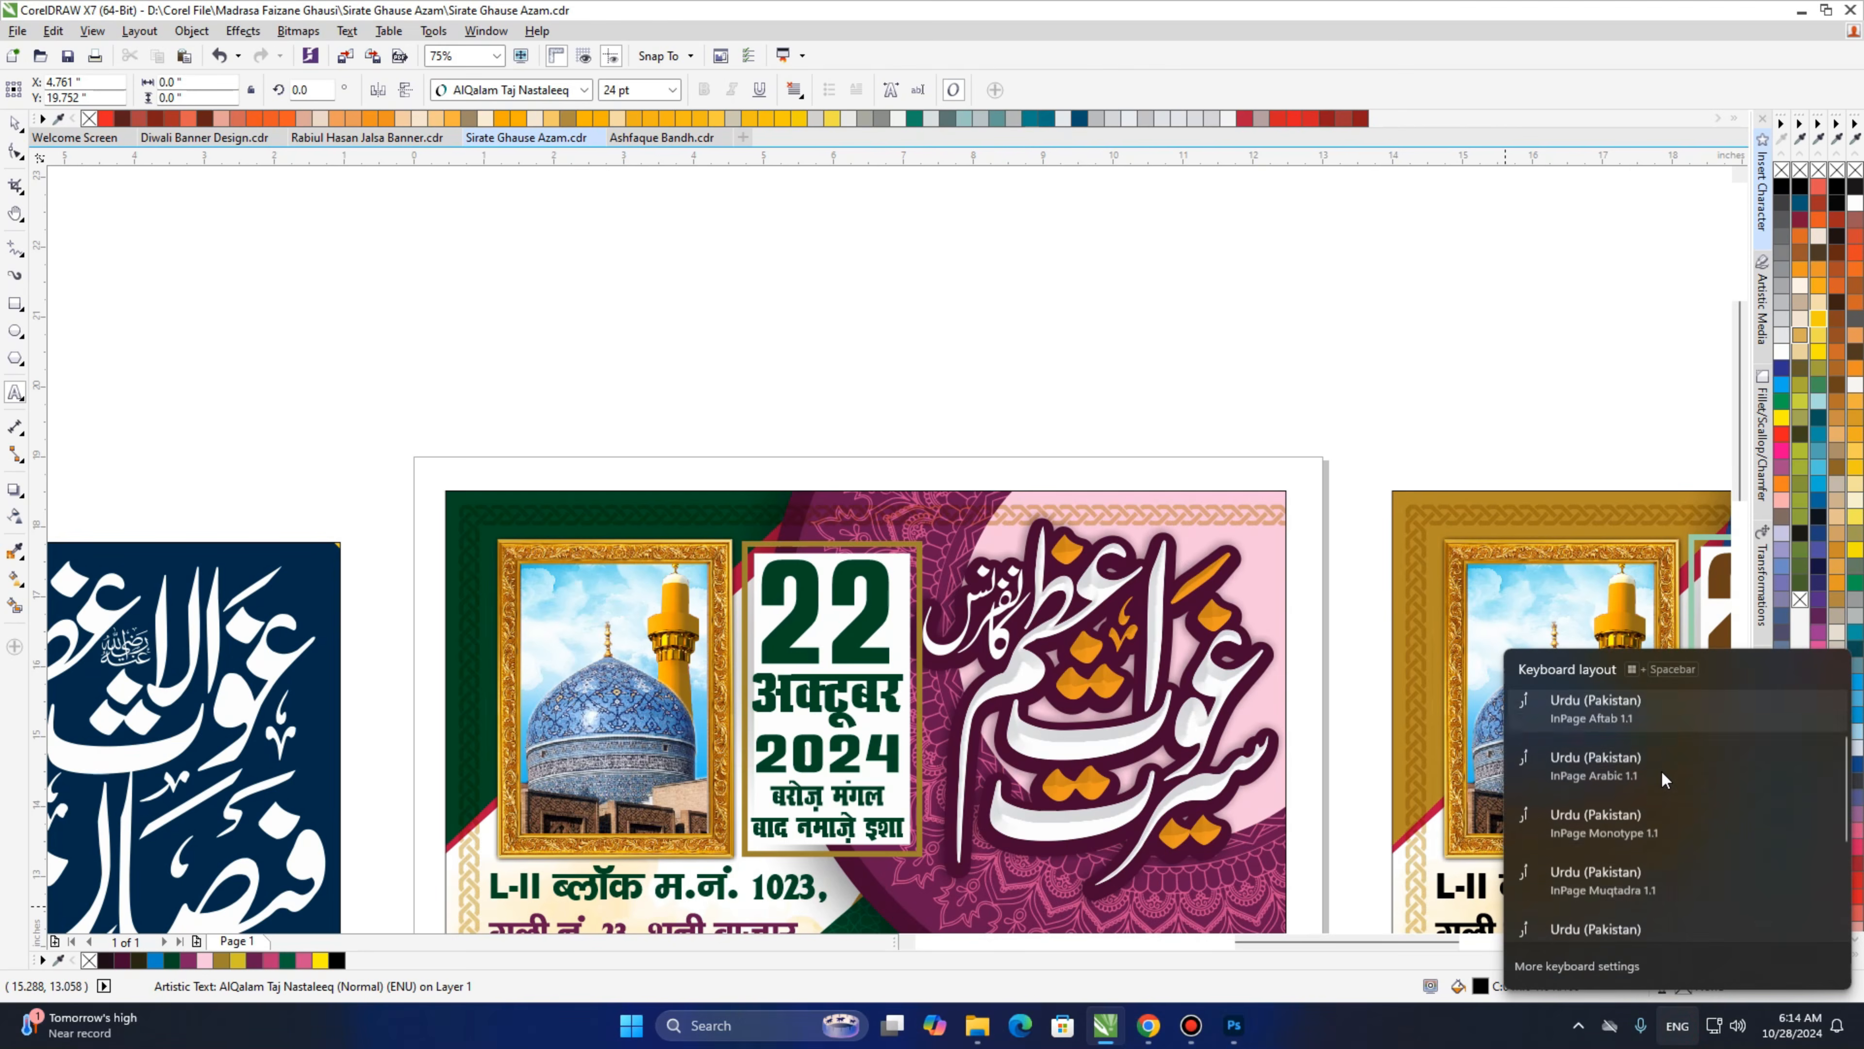
{"action": "left_click", "coordinate": [1642, 829]}
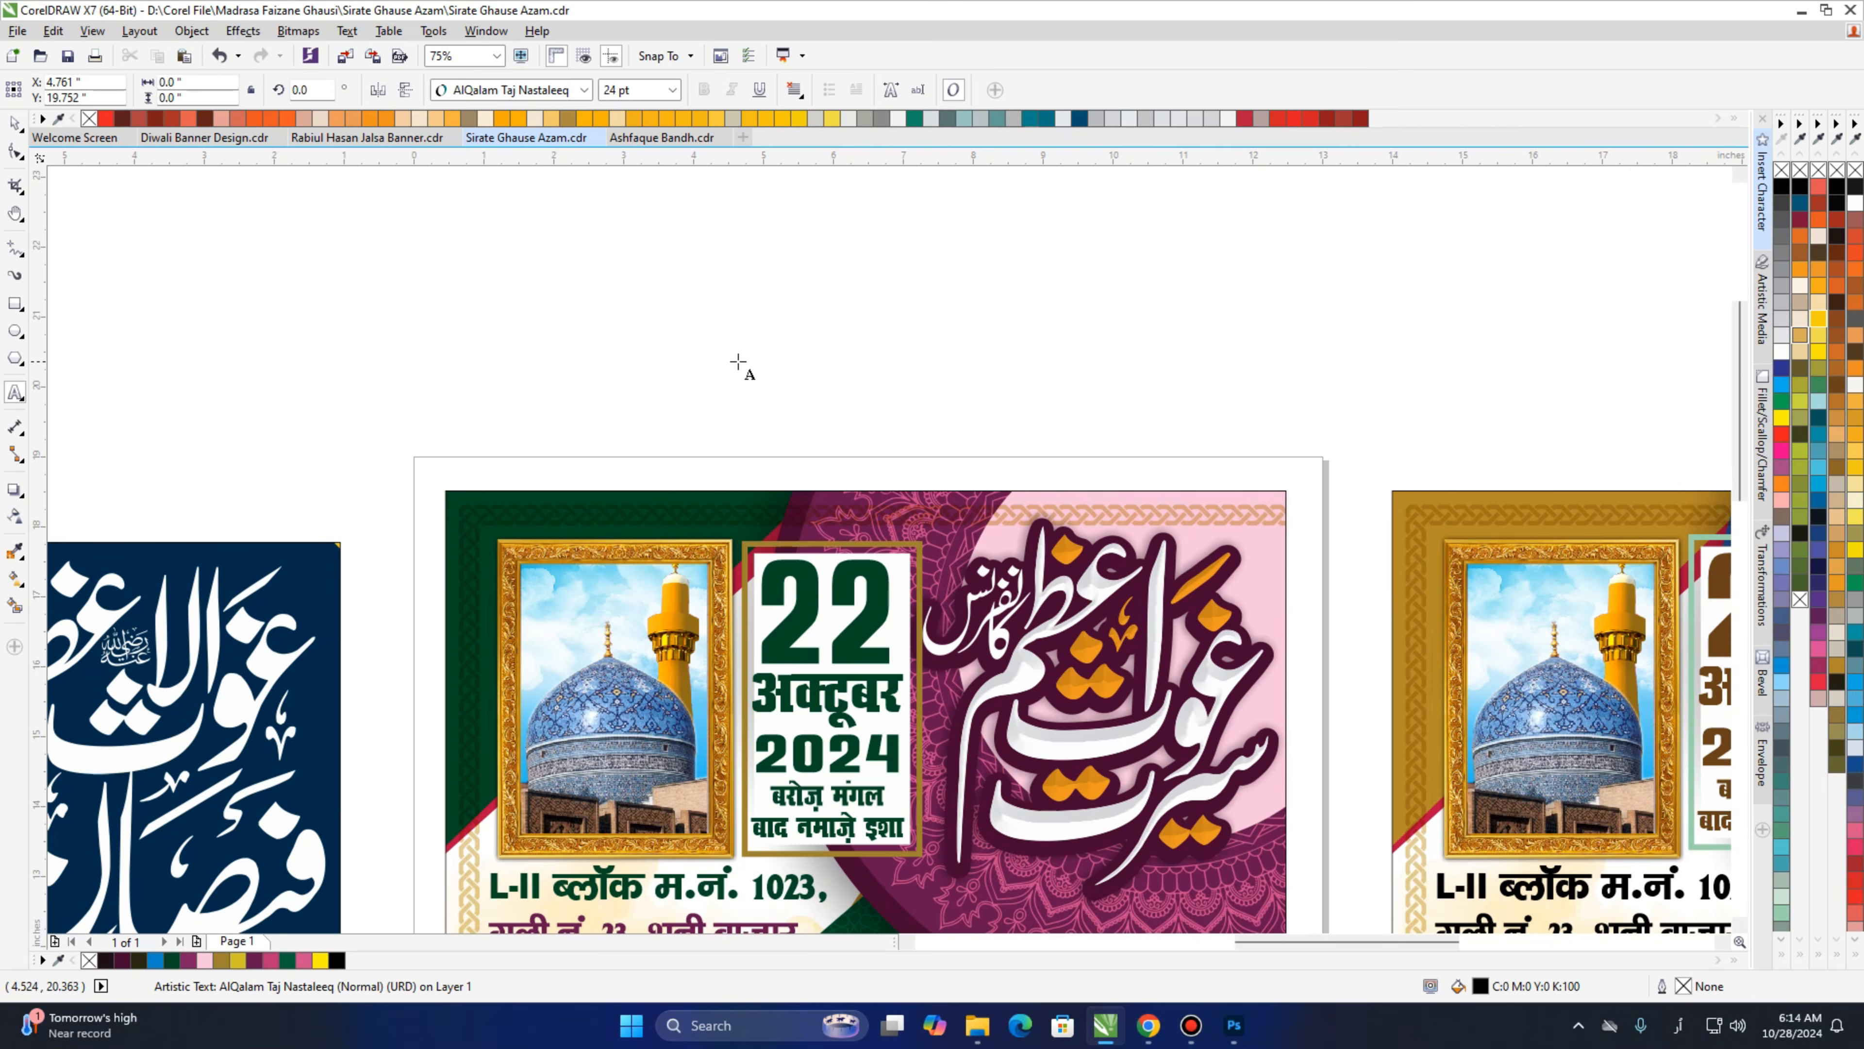
{"action": "type", "text": "سیرت غوث اعظم کانفرنس"}
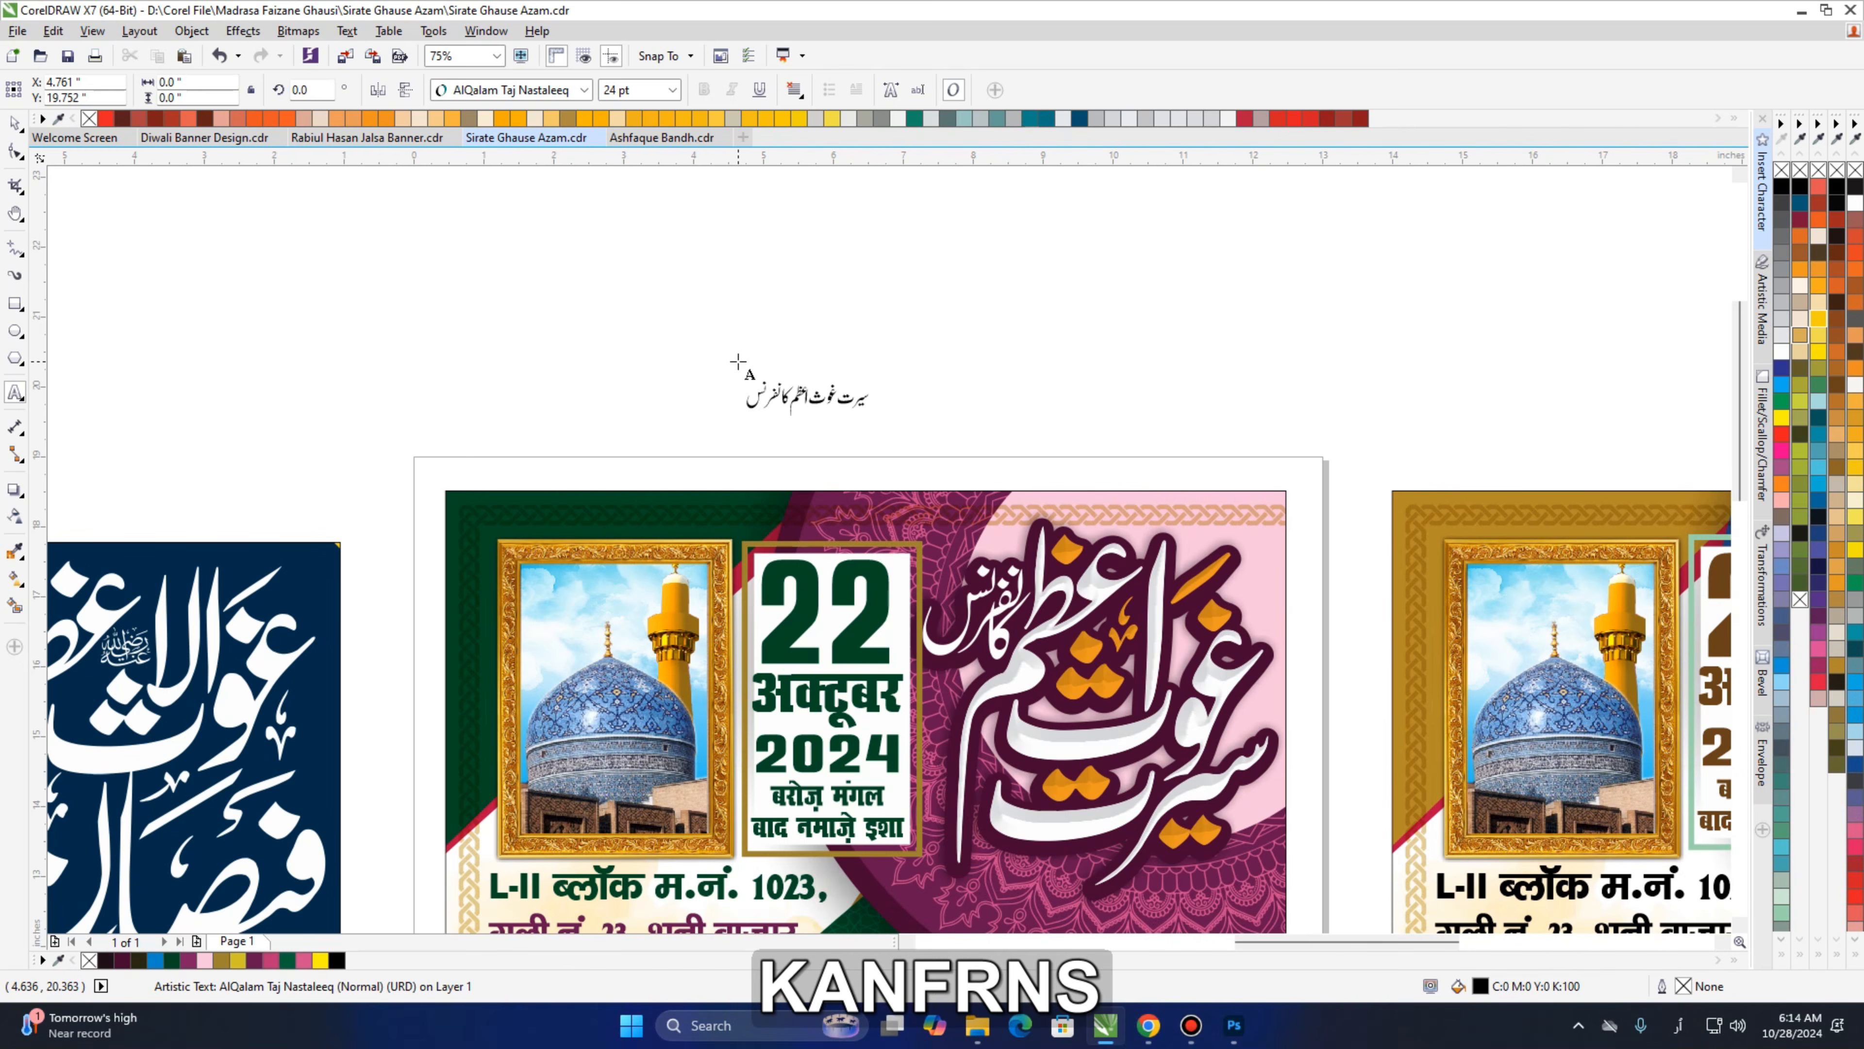
{"action": "key", "text": "Return"}
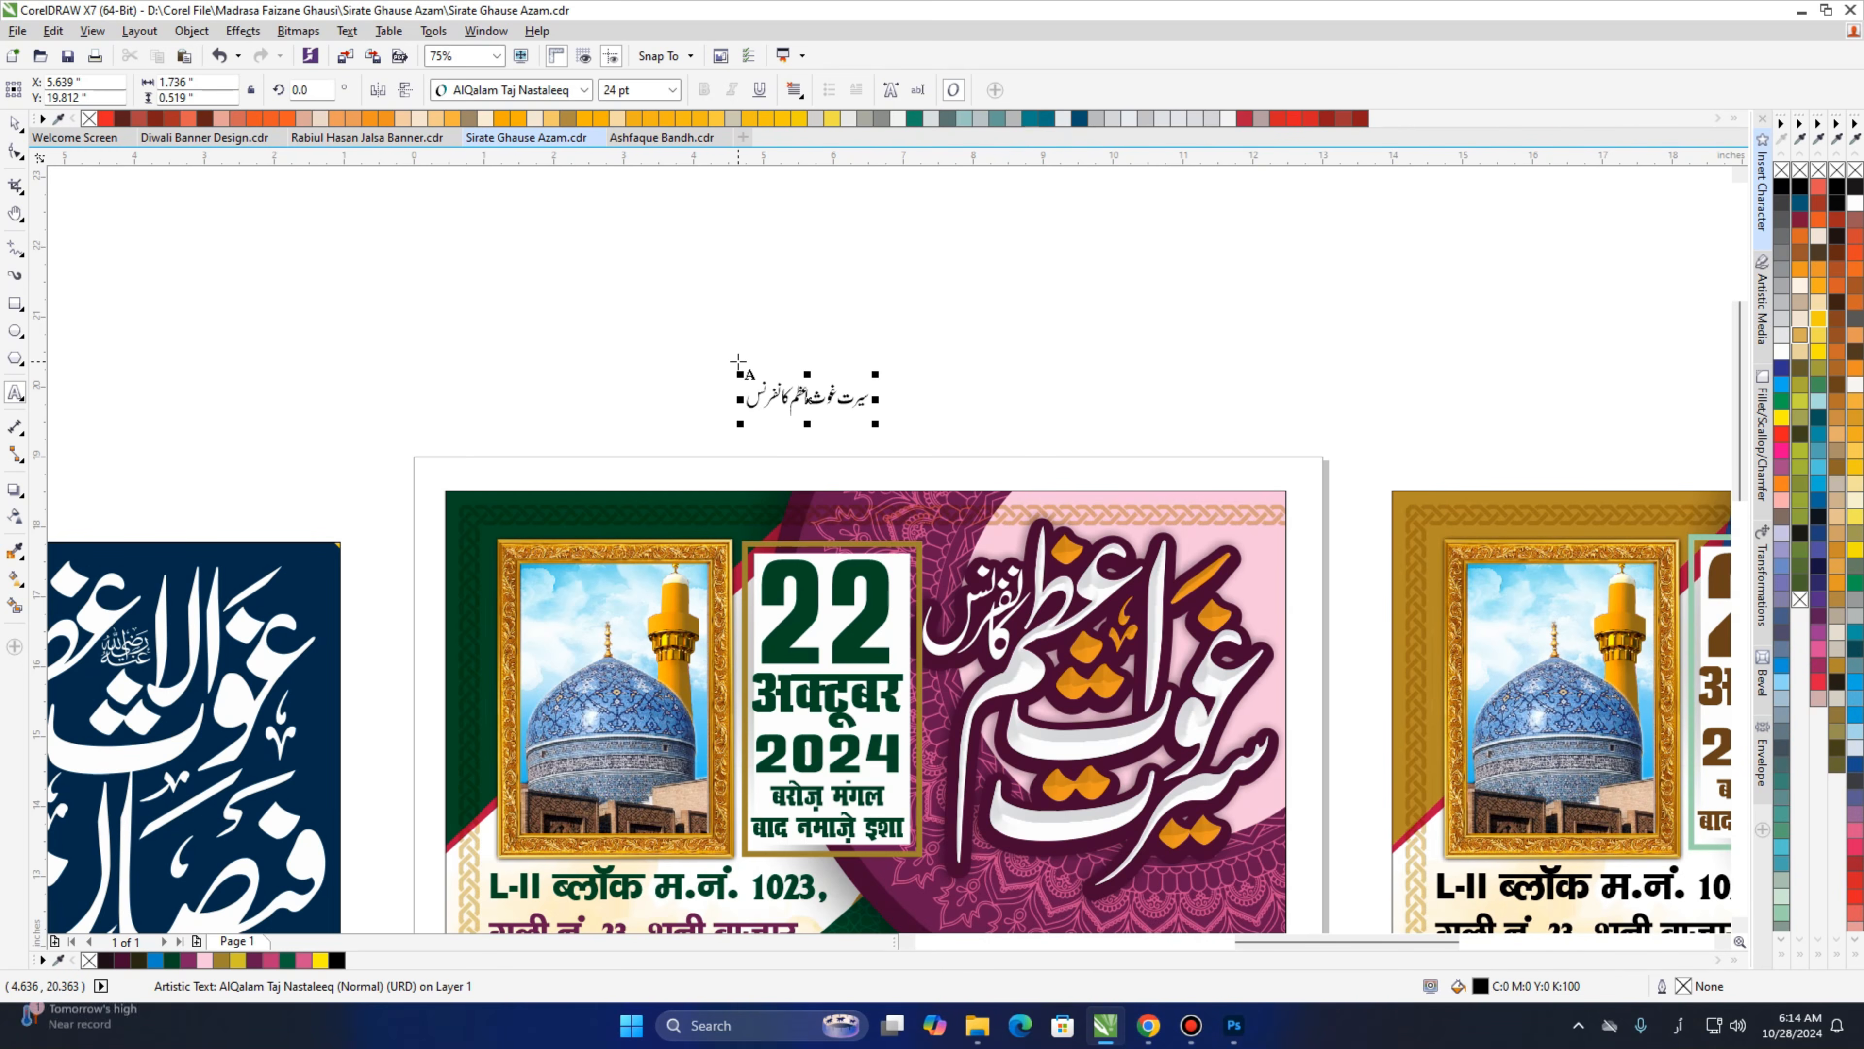
{"action": "type", "text": "غوث"}
{"action": "key", "text": "ctrl+space"}
Enlarge the two-line text to about 129 pt and break it apart into separate lines.
{"action": "key", "text": "ctrl+k"}
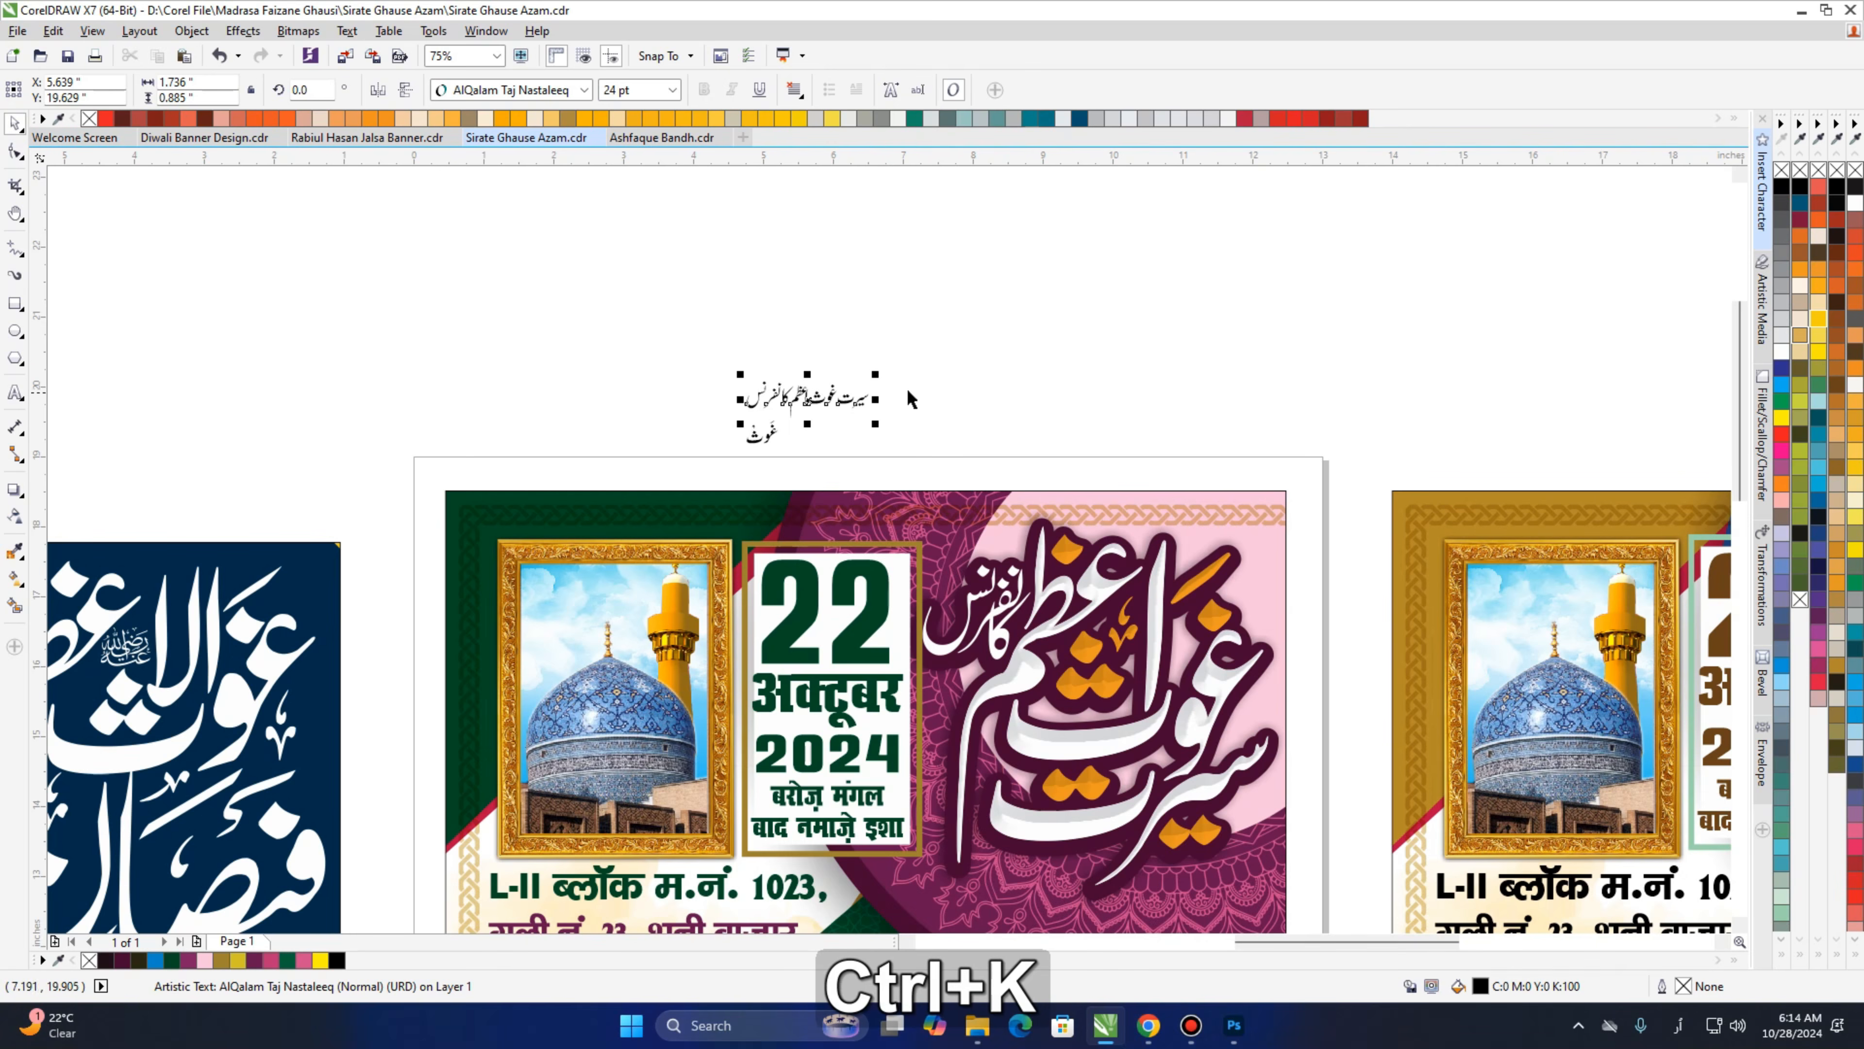
{"action": "left_click_drag", "start_coordinate": [877, 379], "coordinate": [1175, 239]}
{"action": "left_click_drag", "start_coordinate": [627, 522], "coordinate": [760, 390]}
{"action": "left_click_drag", "start_coordinate": [760, 389], "coordinate": [774, 554]}
{"action": "key", "text": "ctrl+k"}
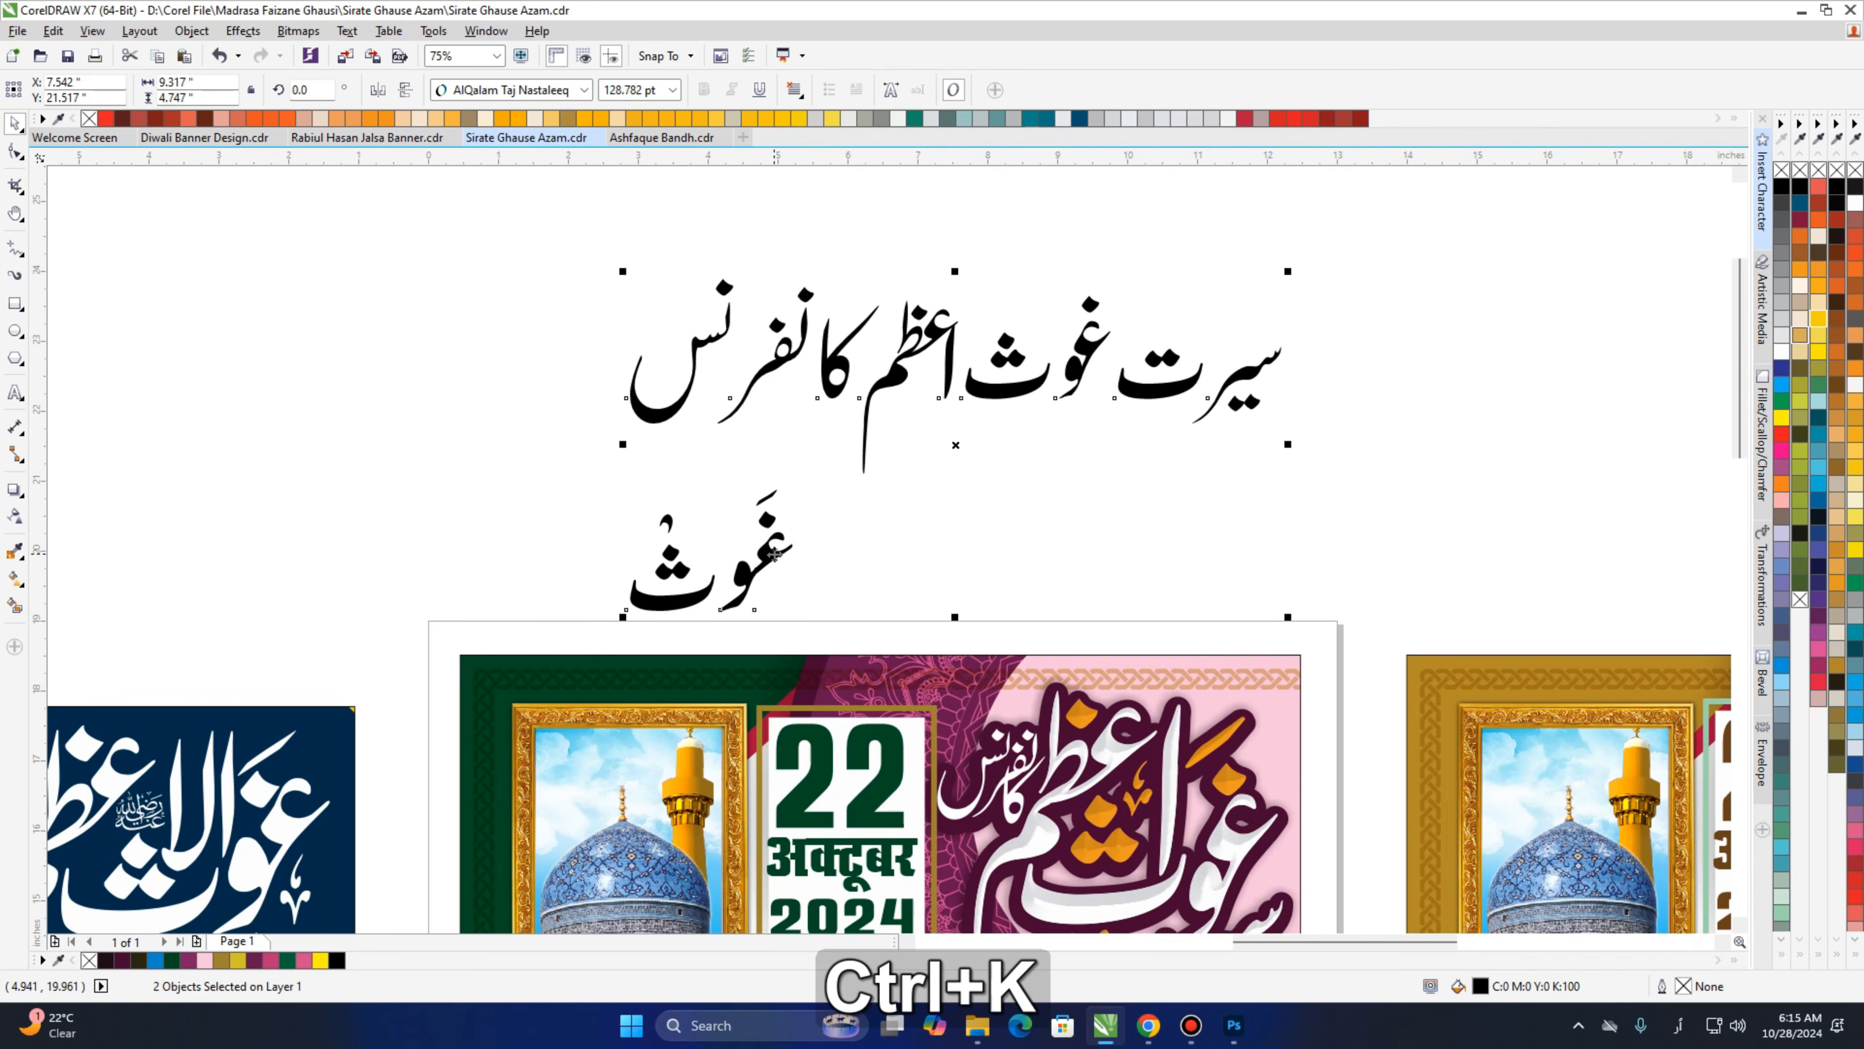
Convert the long title line to curves, ungroup it, and break the joined letters apart into individual shapes.
{"action": "left_click", "coordinate": [932, 530]}
{"action": "left_click", "coordinate": [994, 405]}
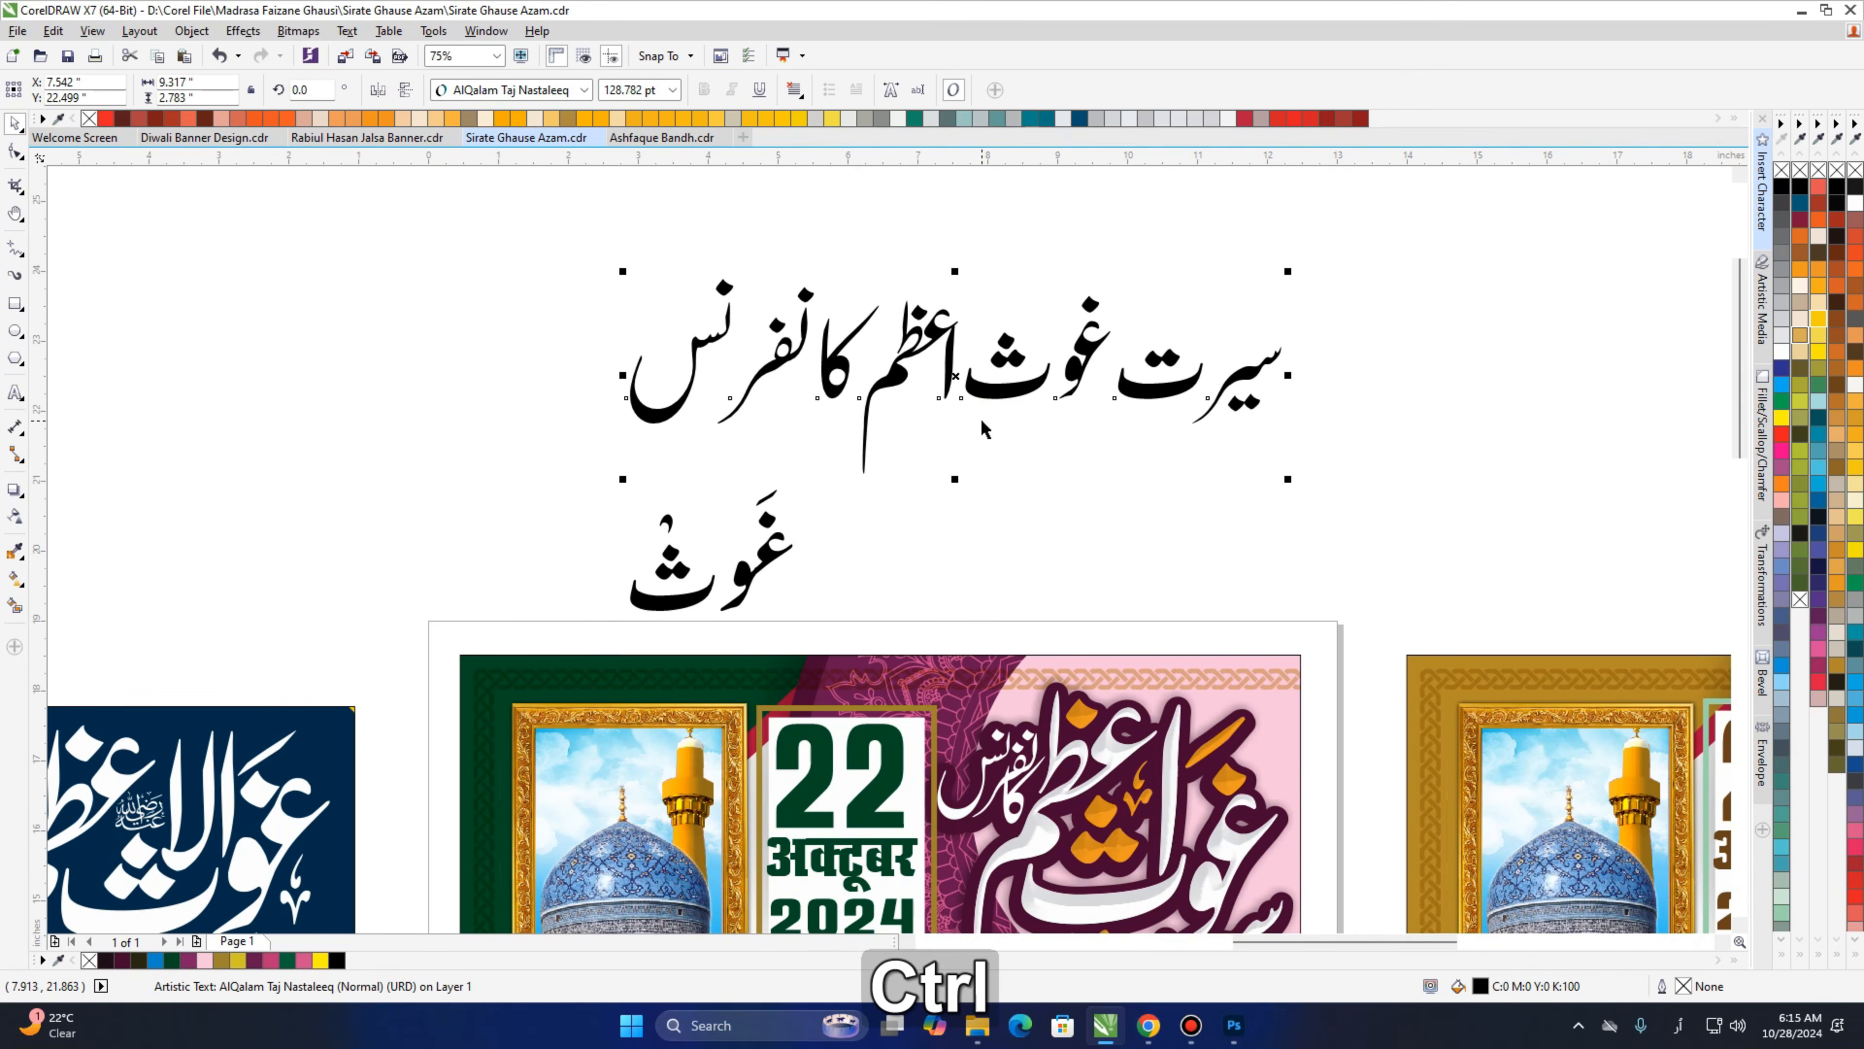
{"action": "key", "text": "ctrl+q"}
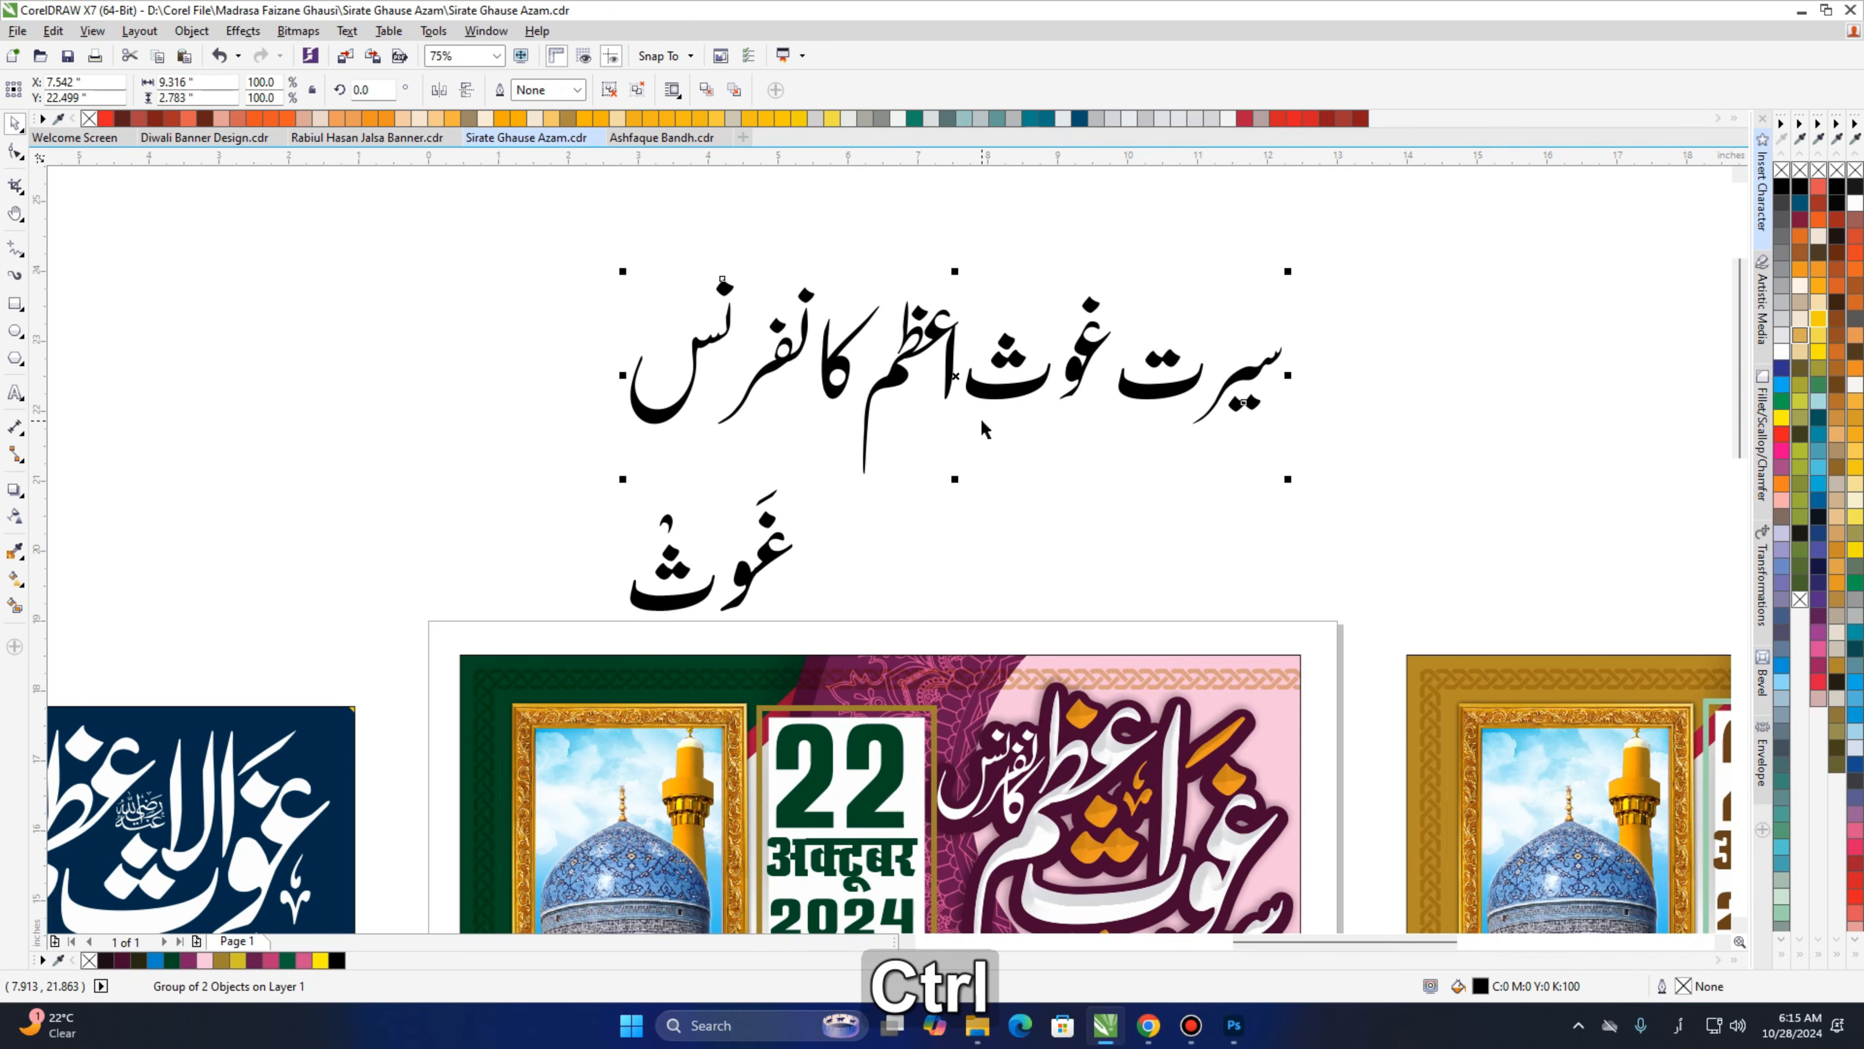
{"action": "key", "text": "ctrl+u"}
{"action": "left_click_drag", "start_coordinate": [1161, 397], "coordinate": [1139, 397]}
{"action": "key", "text": "ctrl"}
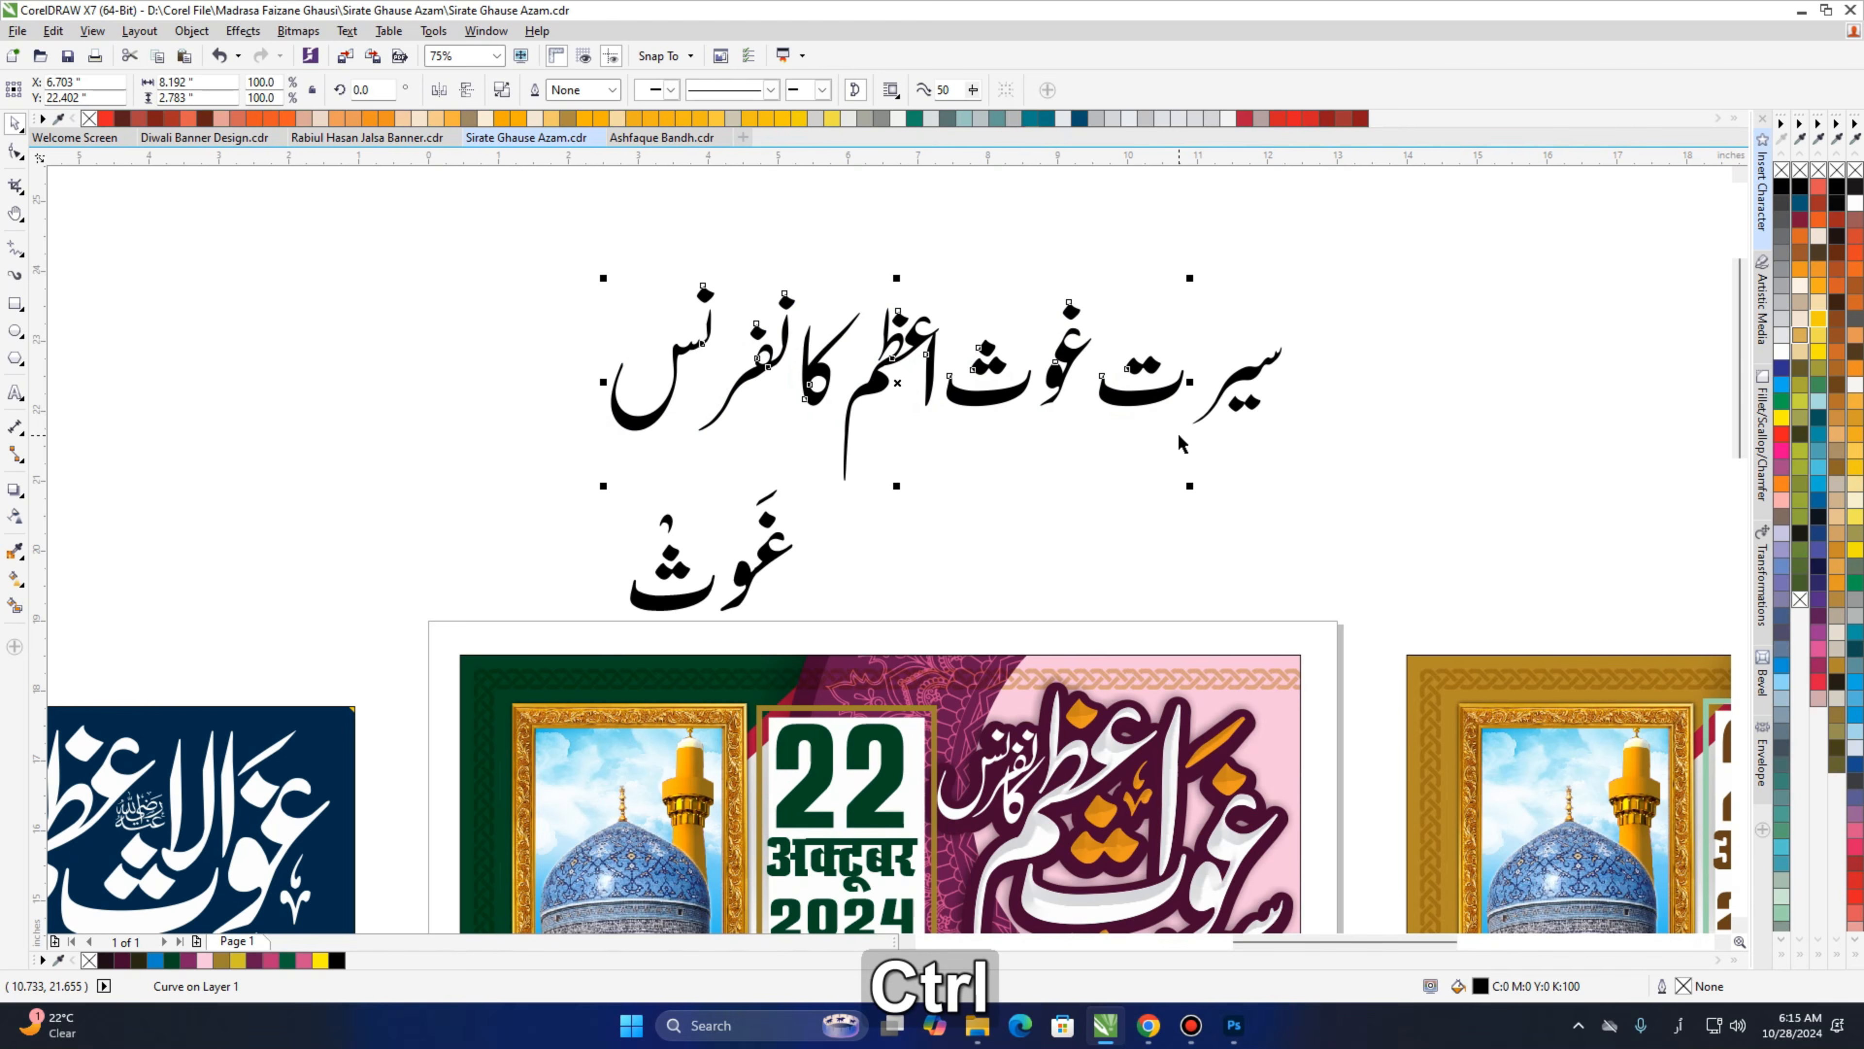
{"action": "key", "text": "ctrl+k"}
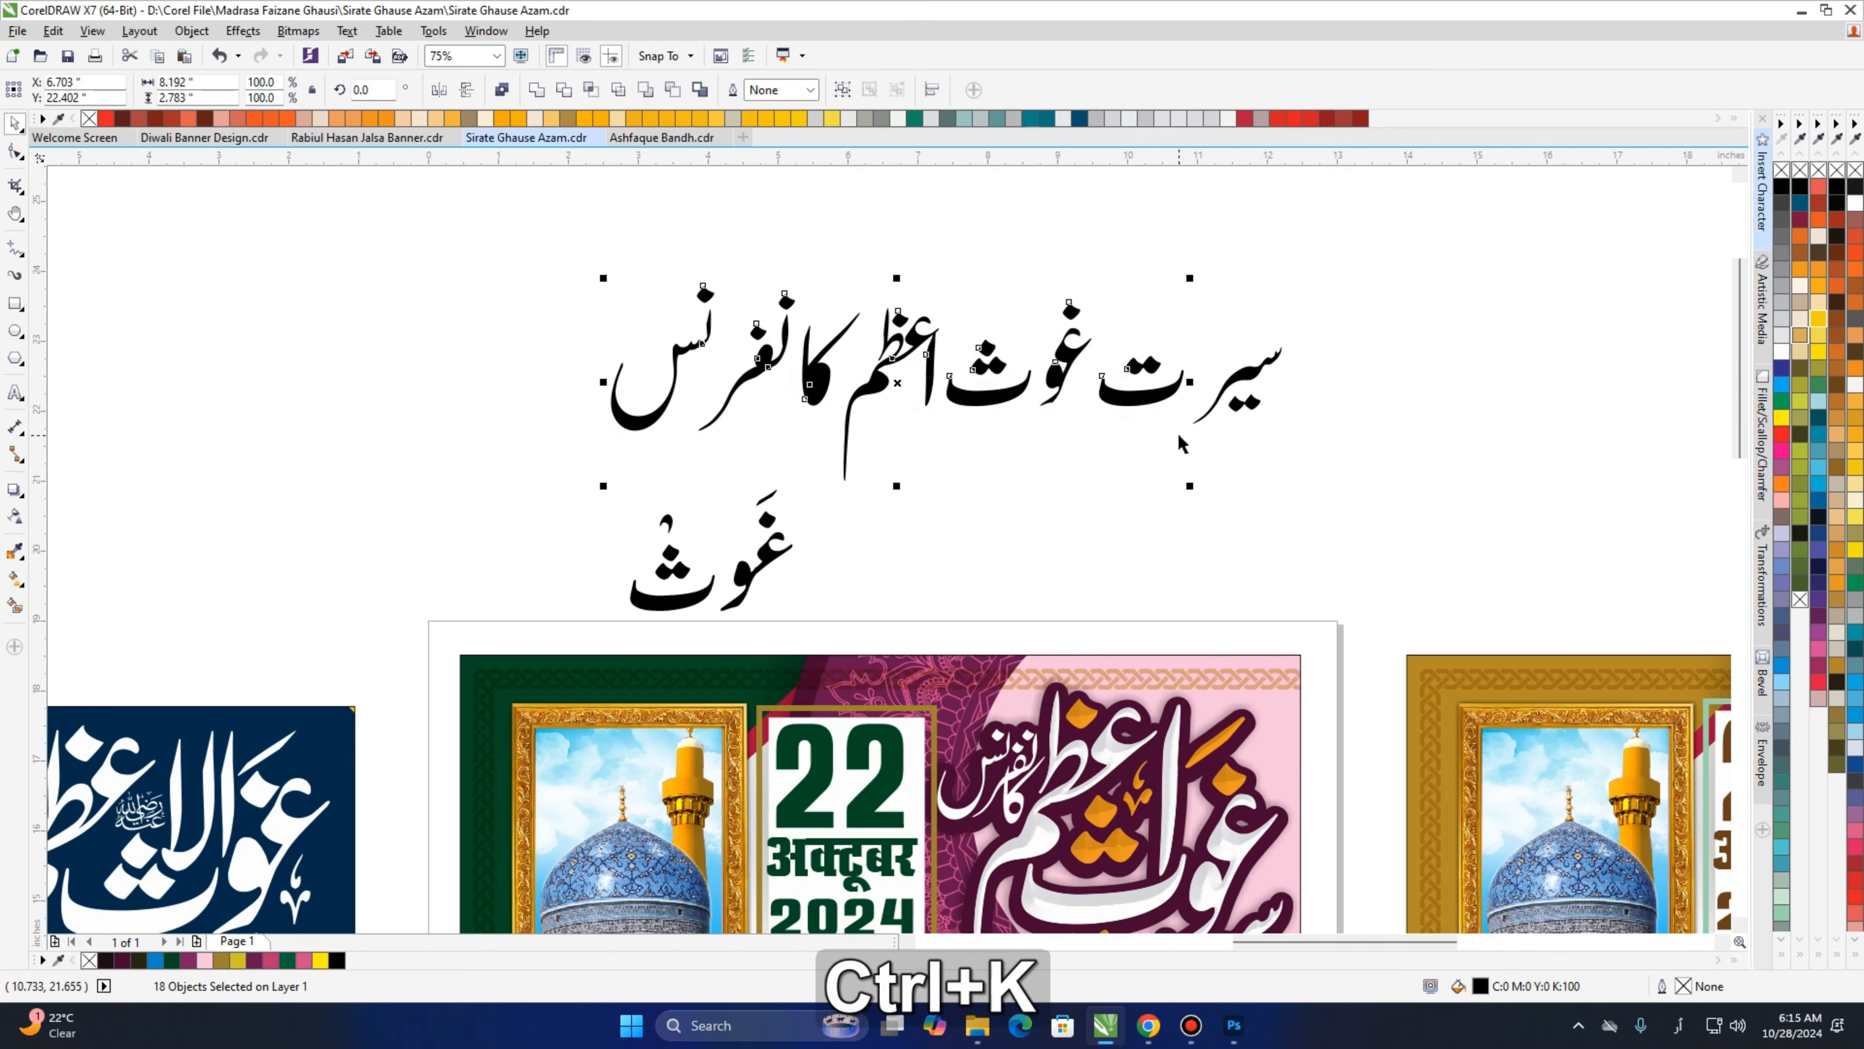
Combine the pieces of کا, and likewise those of نفر, in the word کانفرنس to restore their cut-out counters.
{"action": "left_click", "coordinate": [1092, 482]}
{"action": "key", "text": "h"}
{"action": "scroll", "coordinate": [917, 416], "scroll_direction": "up", "scroll_amount": 2}
{"action": "key", "text": "space"}
{"action": "left_click", "coordinate": [922, 376]}
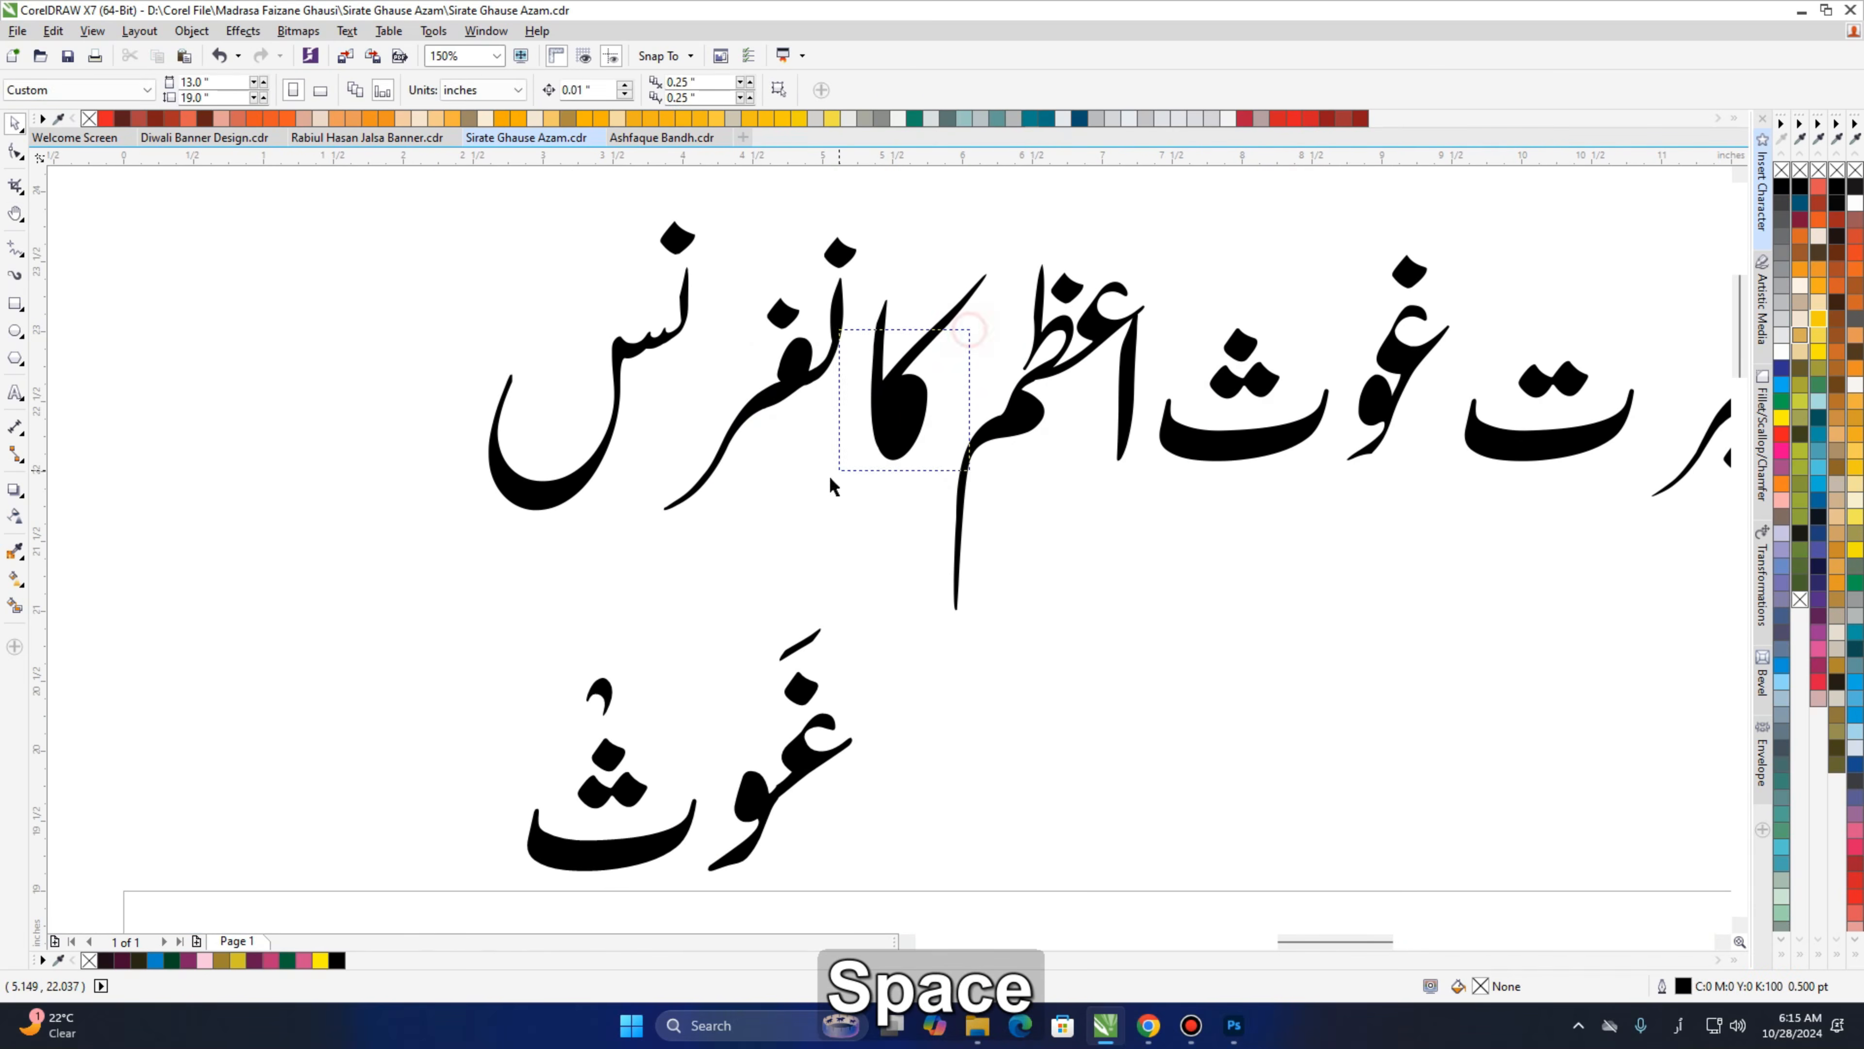
{"action": "left_click", "coordinate": [919, 352], "text": "shift"}
{"action": "key", "text": "ctrl+l"}
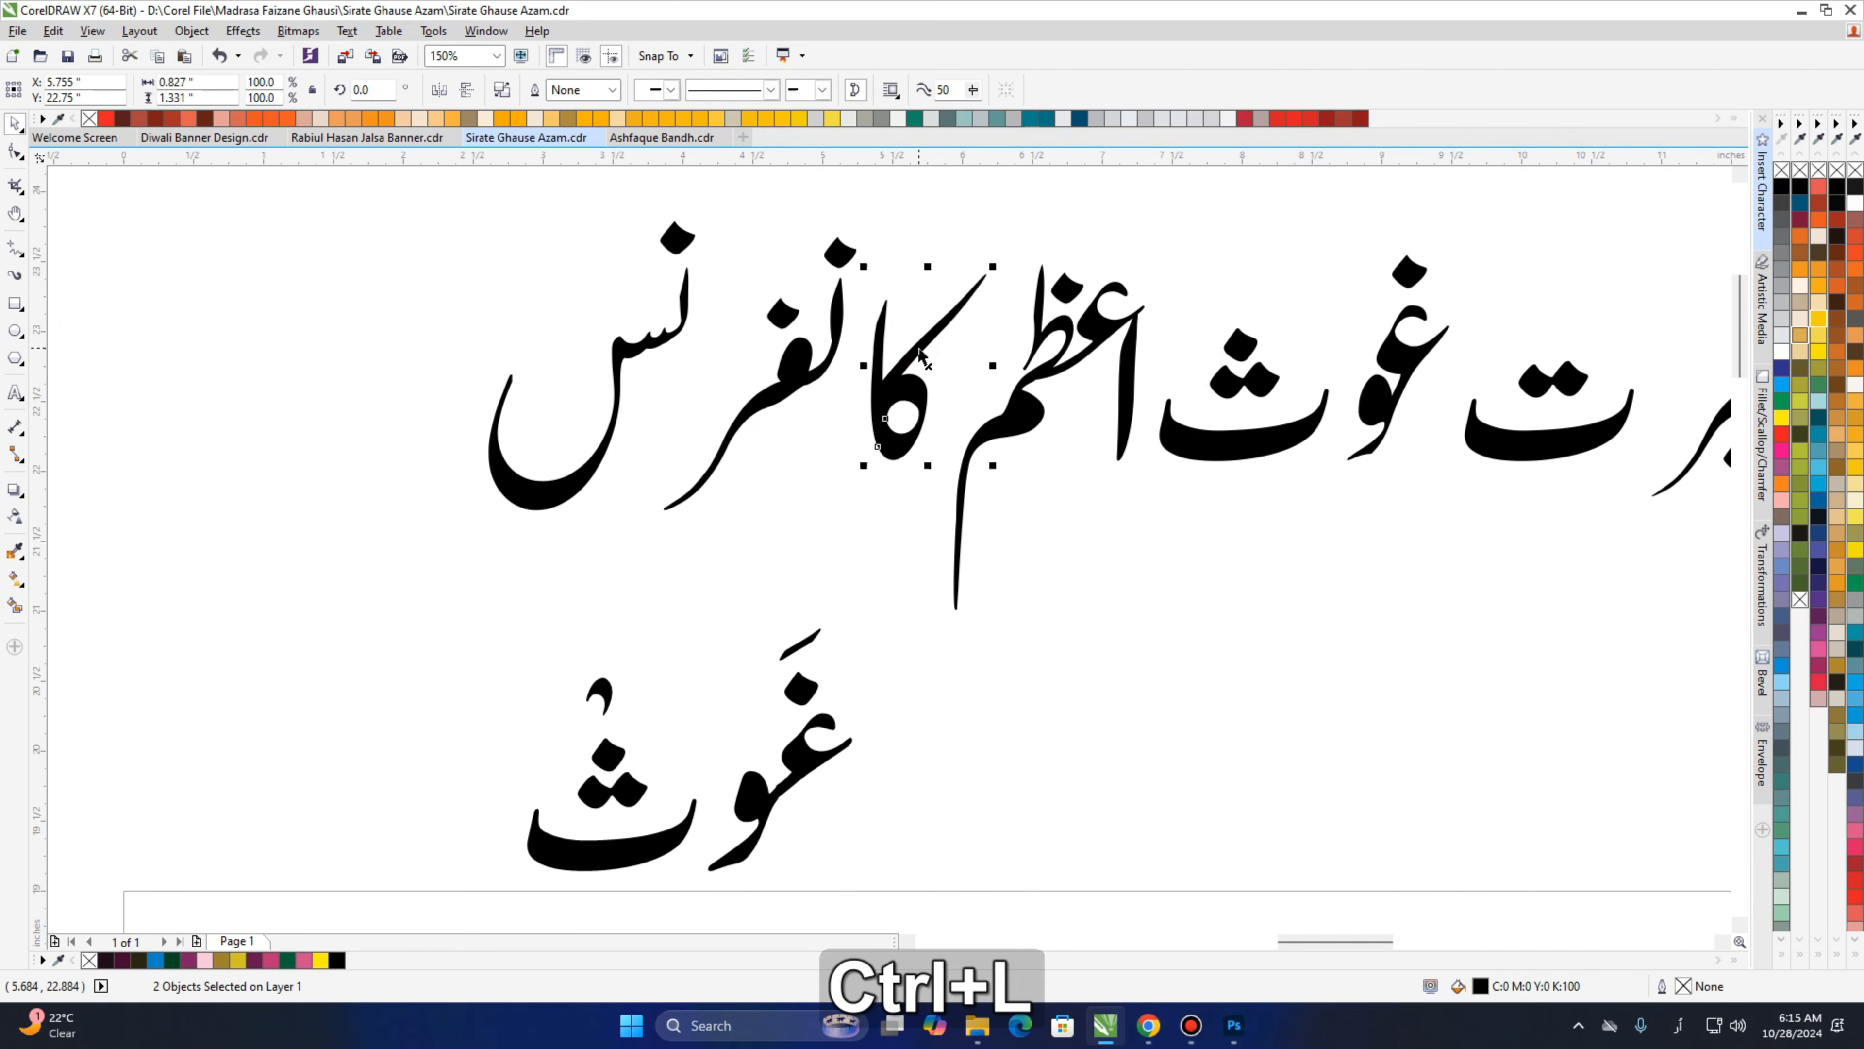
{"action": "left_click", "coordinate": [805, 418]}
{"action": "left_click", "coordinate": [752, 404], "text": "shift"}
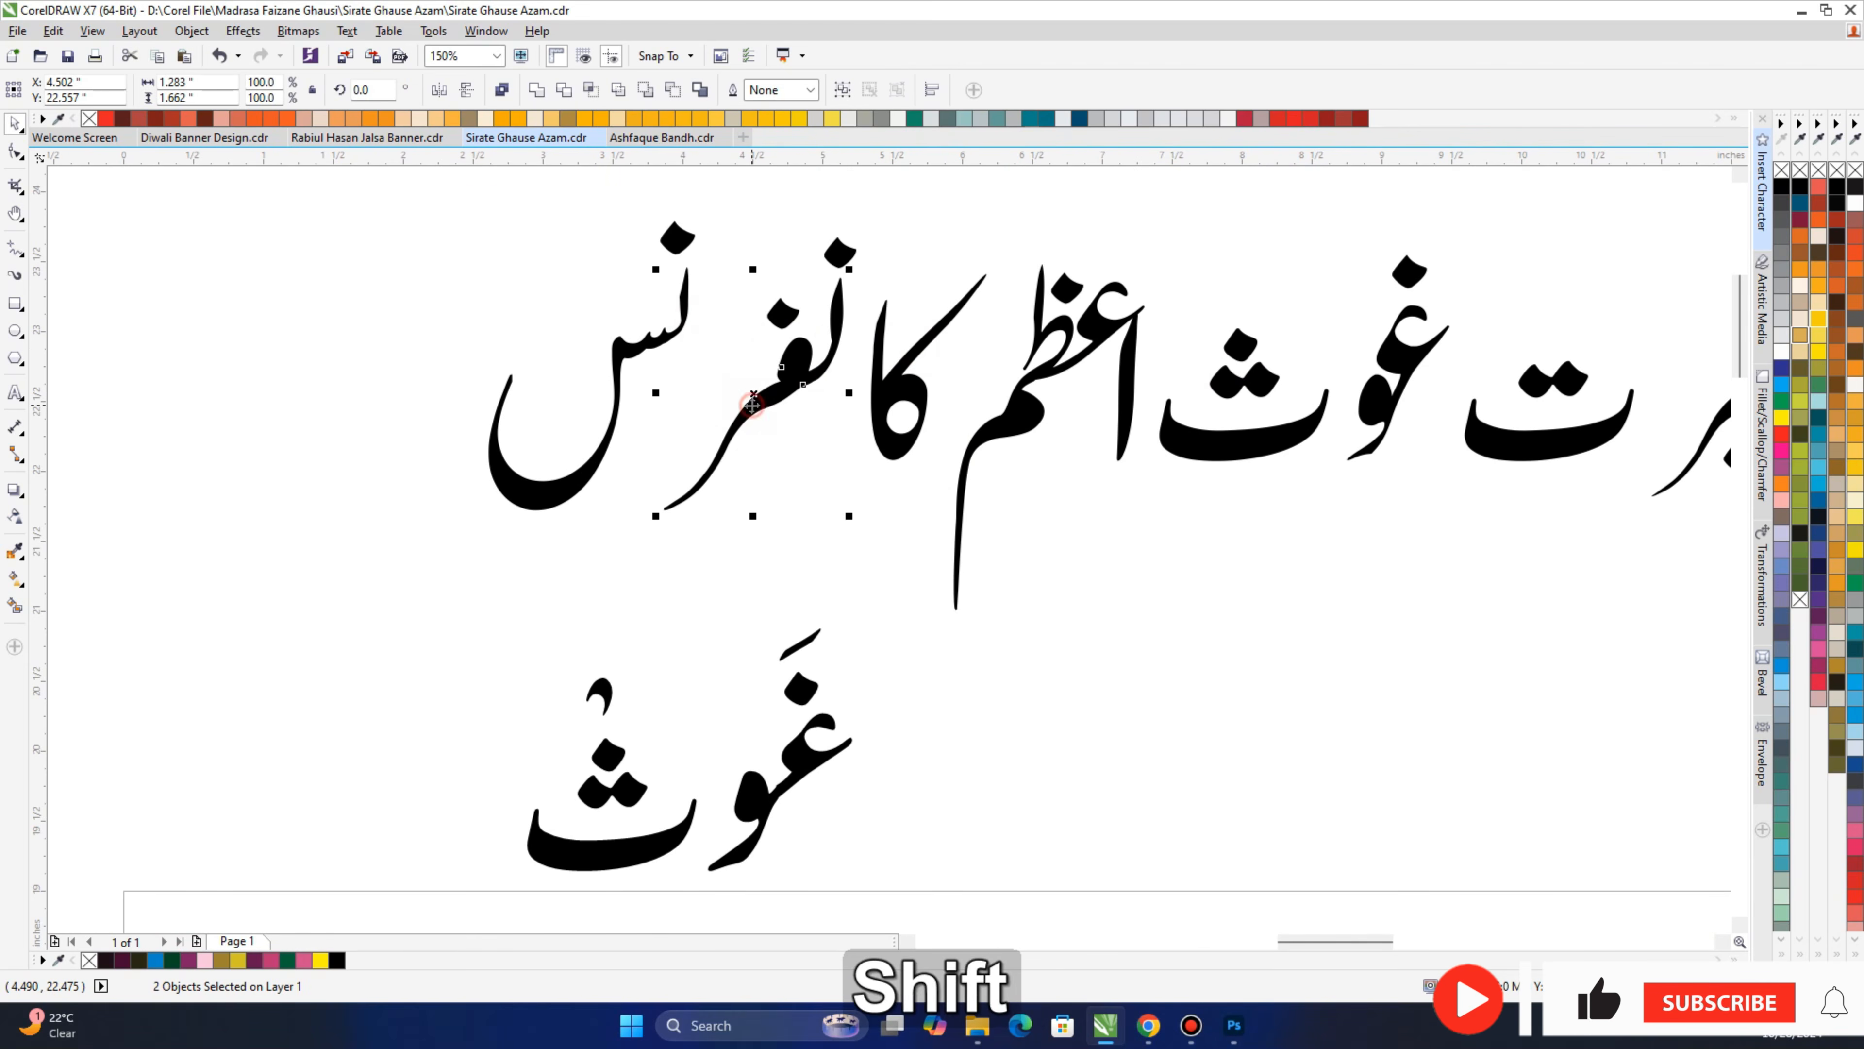
{"action": "key", "text": "ctrl+l"}
Tighten the word سیرت by moving its سیر part closer against the ت.
{"action": "key", "text": "h"}
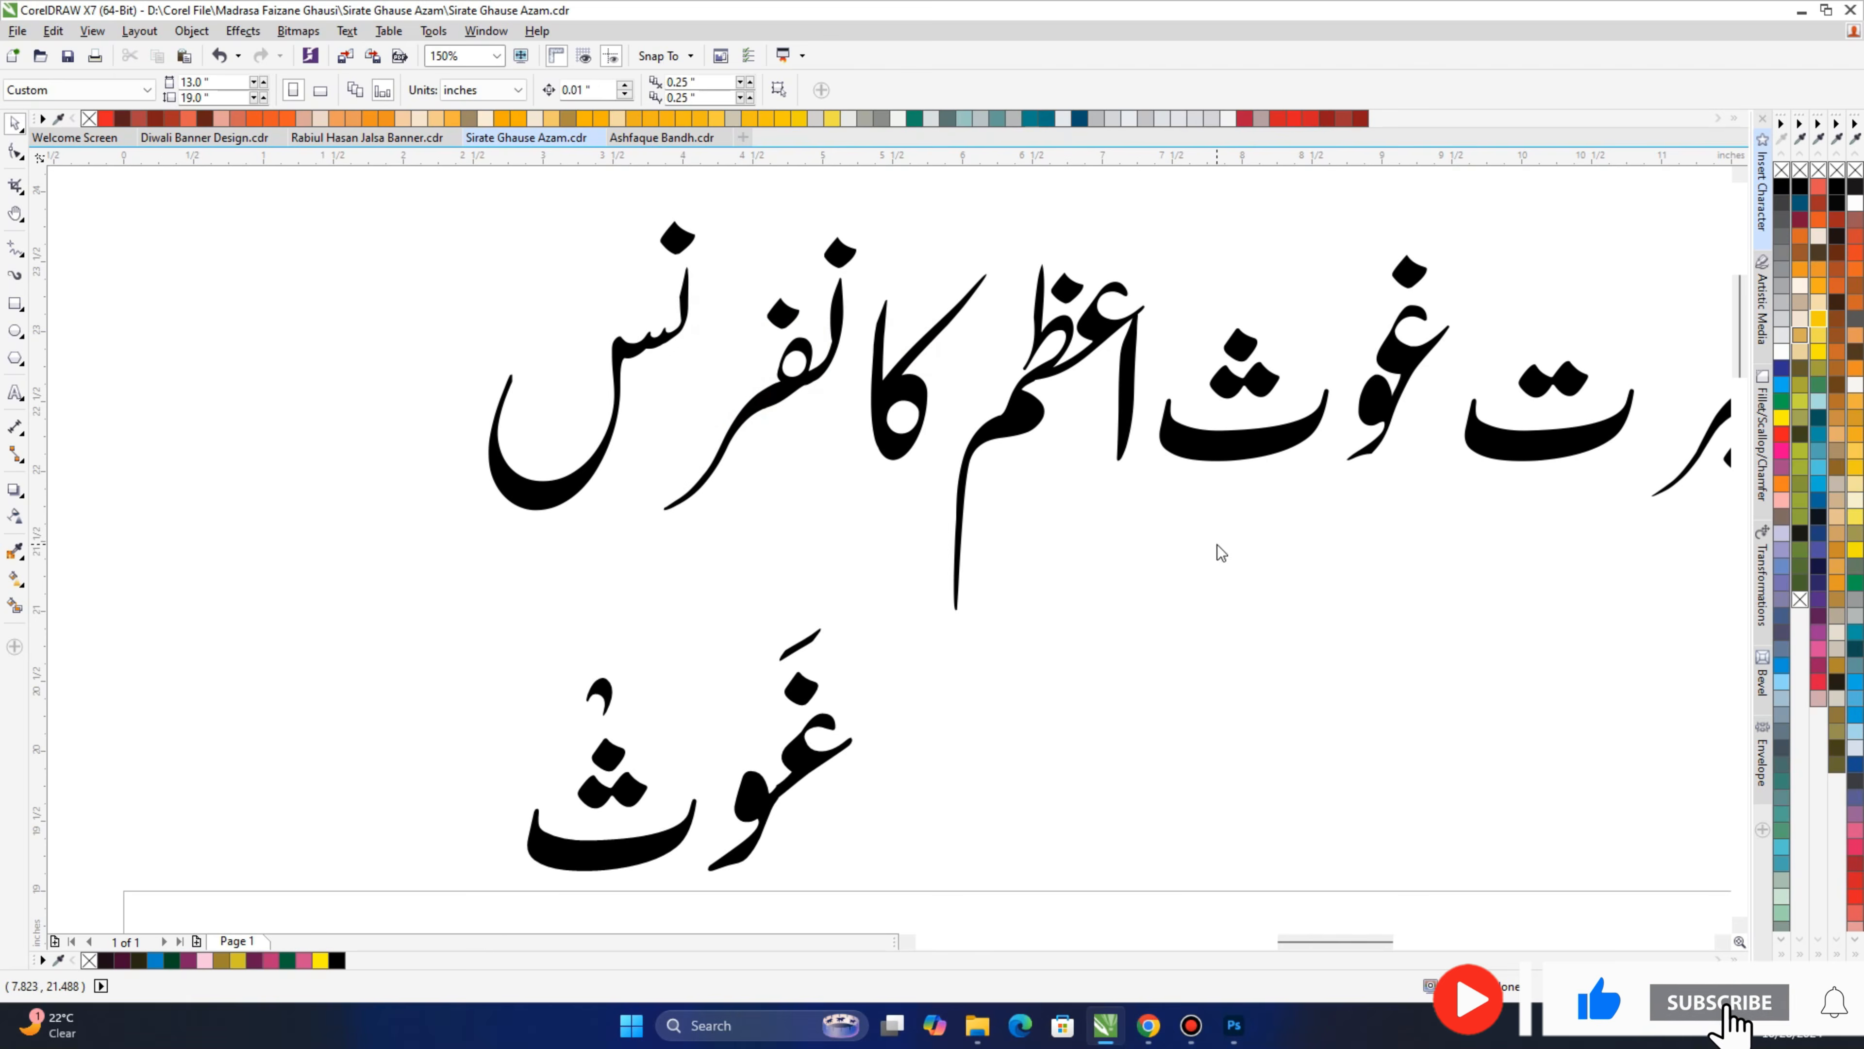
{"action": "left_click_drag", "start_coordinate": [1341, 556], "coordinate": [1046, 550]}
{"action": "scroll", "coordinate": [1046, 551], "scroll_direction": "down", "scroll_amount": 1}
{"action": "left_click_drag", "start_coordinate": [1069, 701], "coordinate": [1107, 437]}
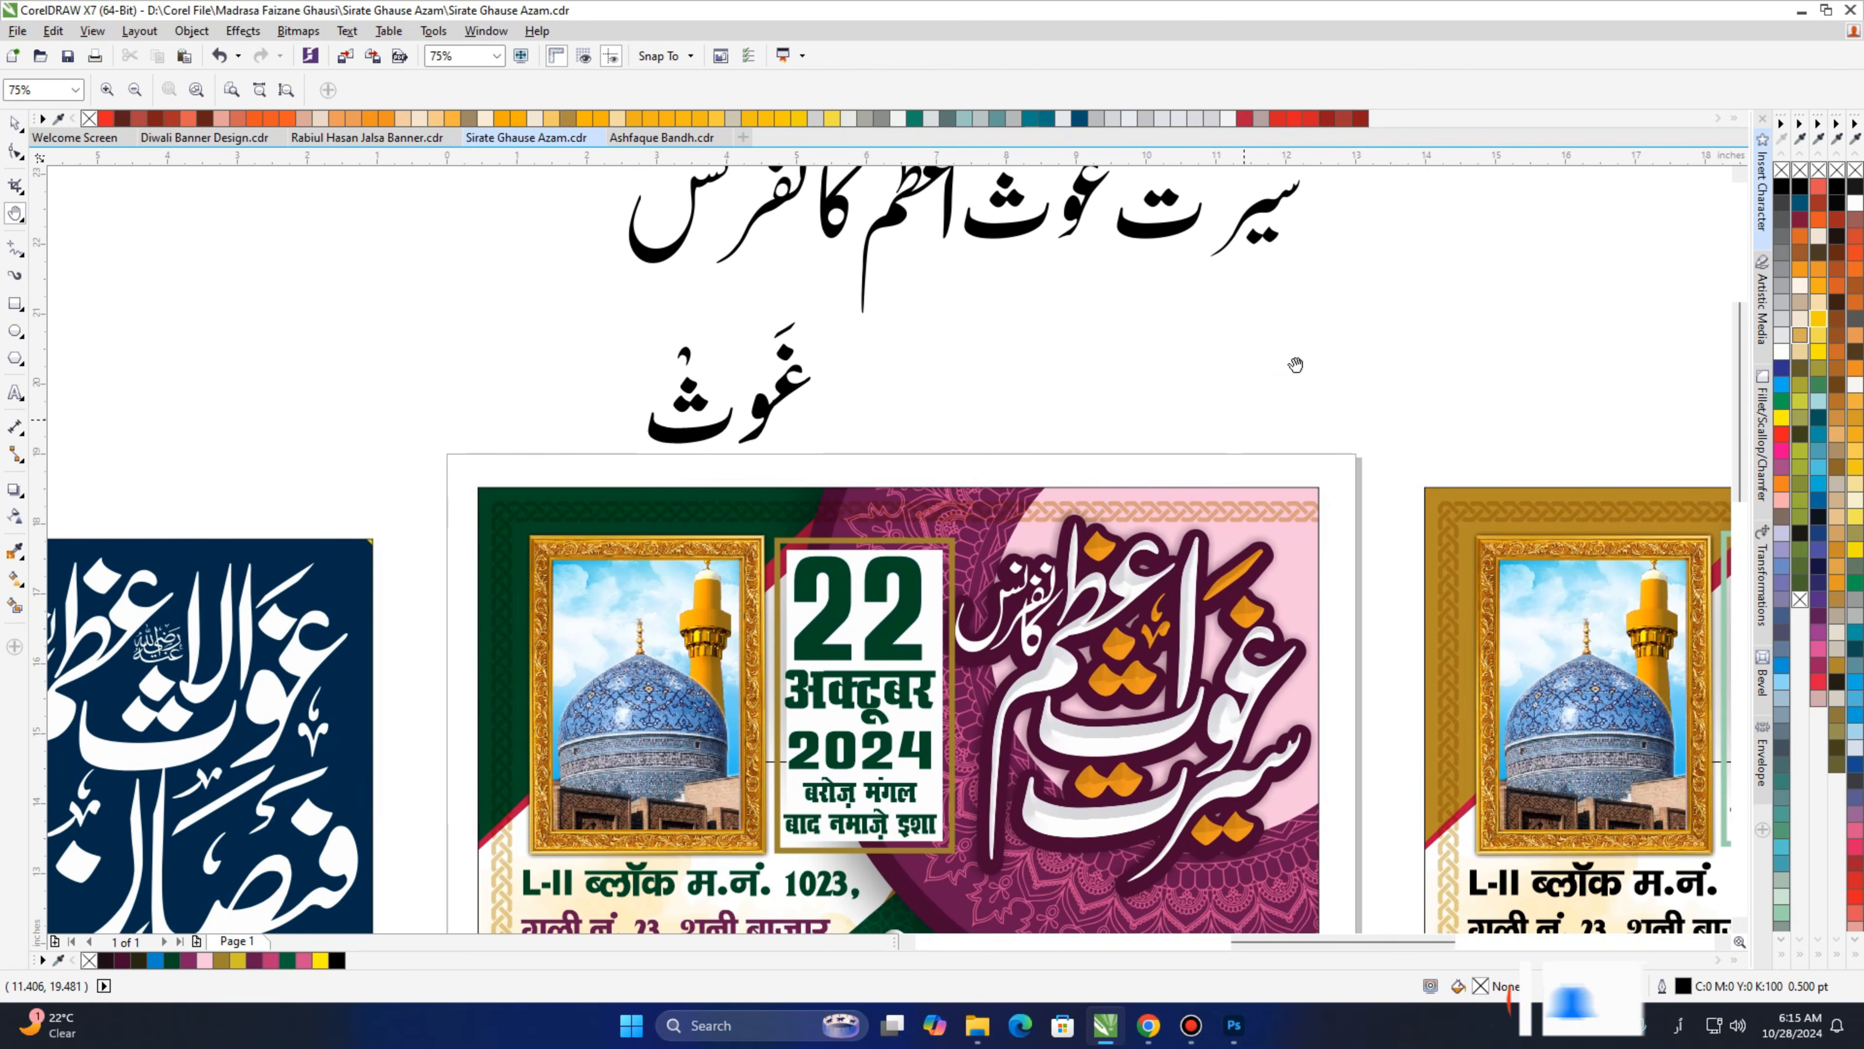
{"action": "left_click_drag", "start_coordinate": [1298, 363], "coordinate": [1210, 458]}
{"action": "key", "text": "space"}
{"action": "left_click_drag", "start_coordinate": [1256, 235], "coordinate": [1105, 367]}
{"action": "left_click_drag", "start_coordinate": [1171, 310], "coordinate": [1071, 464]}
{"action": "left_click", "coordinate": [1222, 345]}
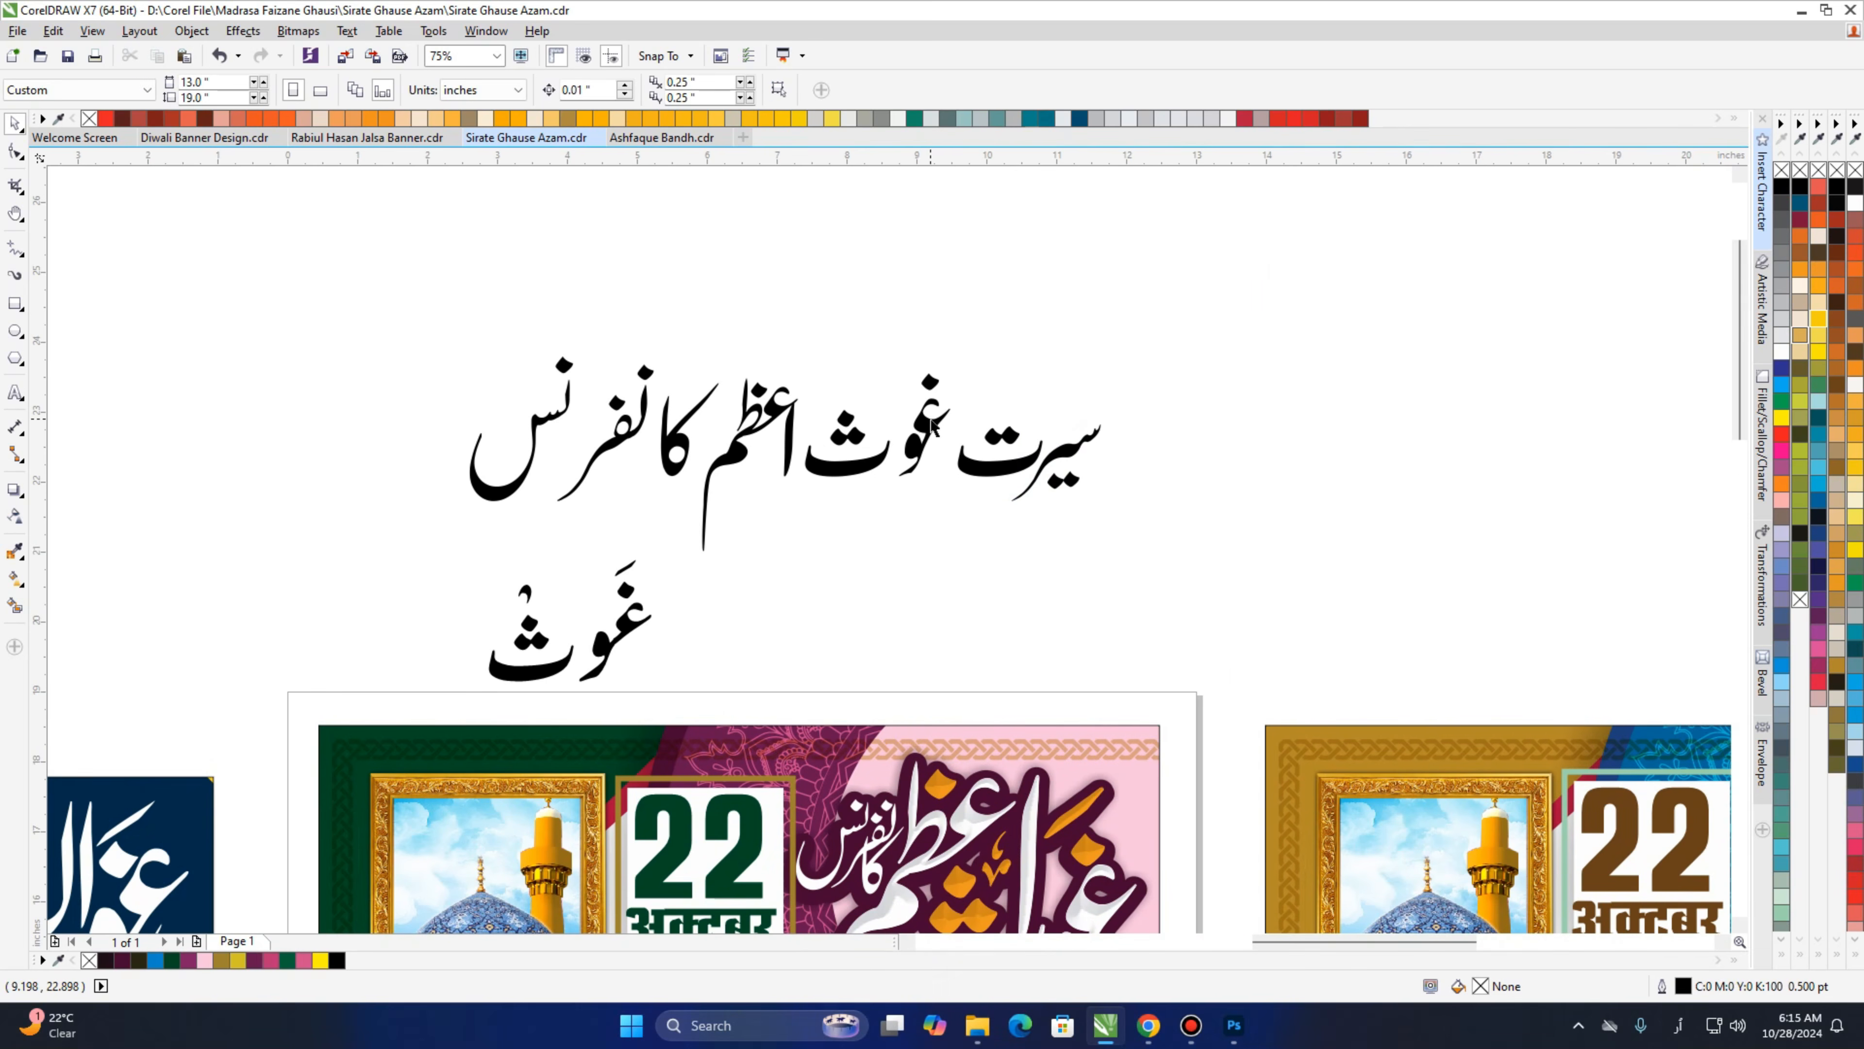
Move the غو part of غوث and its dot above the سیر of سیرت.
{"action": "left_click_drag", "start_coordinate": [928, 423], "coordinate": [1091, 378]}
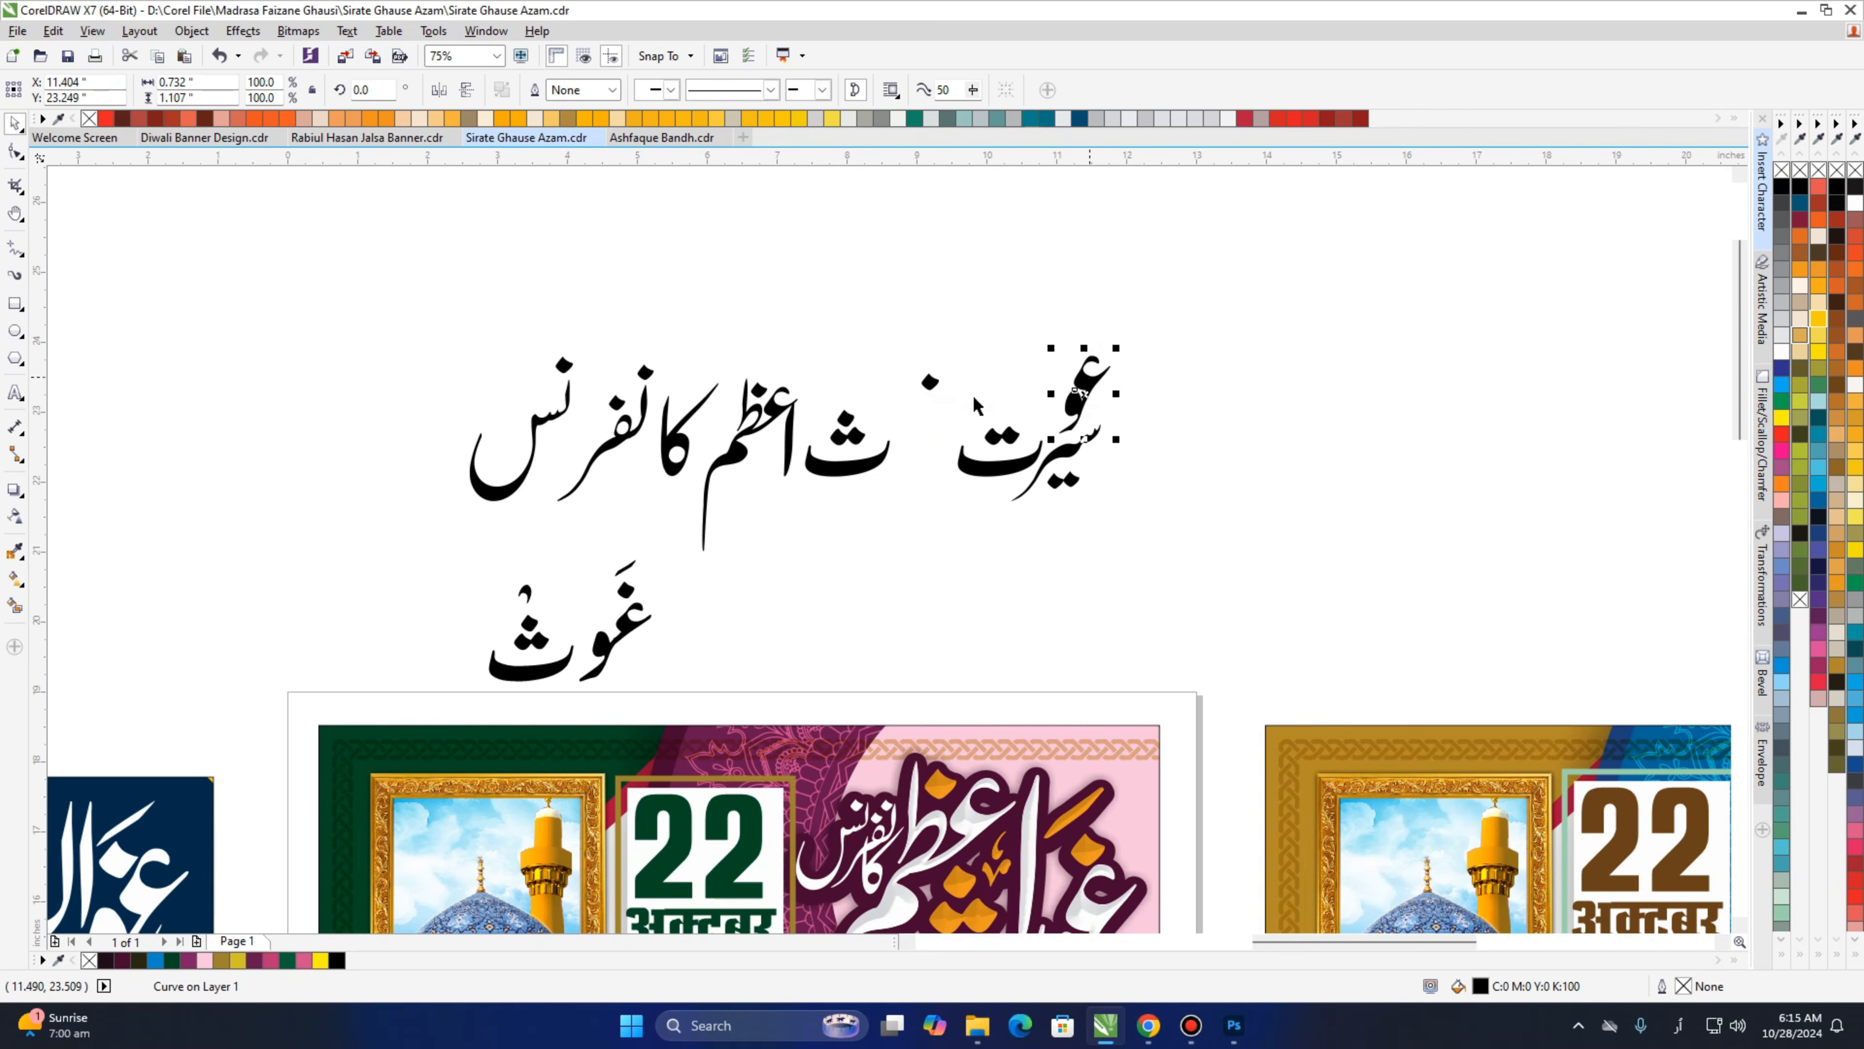
{"action": "left_click_drag", "start_coordinate": [928, 385], "coordinate": [1066, 361]}
{"action": "left_click_drag", "start_coordinate": [864, 467], "coordinate": [1032, 413]}
{"action": "left_click_drag", "start_coordinate": [1031, 412], "coordinate": [1031, 412]}
{"action": "key", "text": "ctrl+z"}
Move the ث together with its three dots beside غو, stacked above the ت of سیرت.
{"action": "left_click_drag", "start_coordinate": [929, 348], "coordinate": [799, 469]}
{"action": "left_click_drag", "start_coordinate": [847, 433], "coordinate": [1017, 385]}
{"action": "left_click", "coordinate": [1244, 441]}
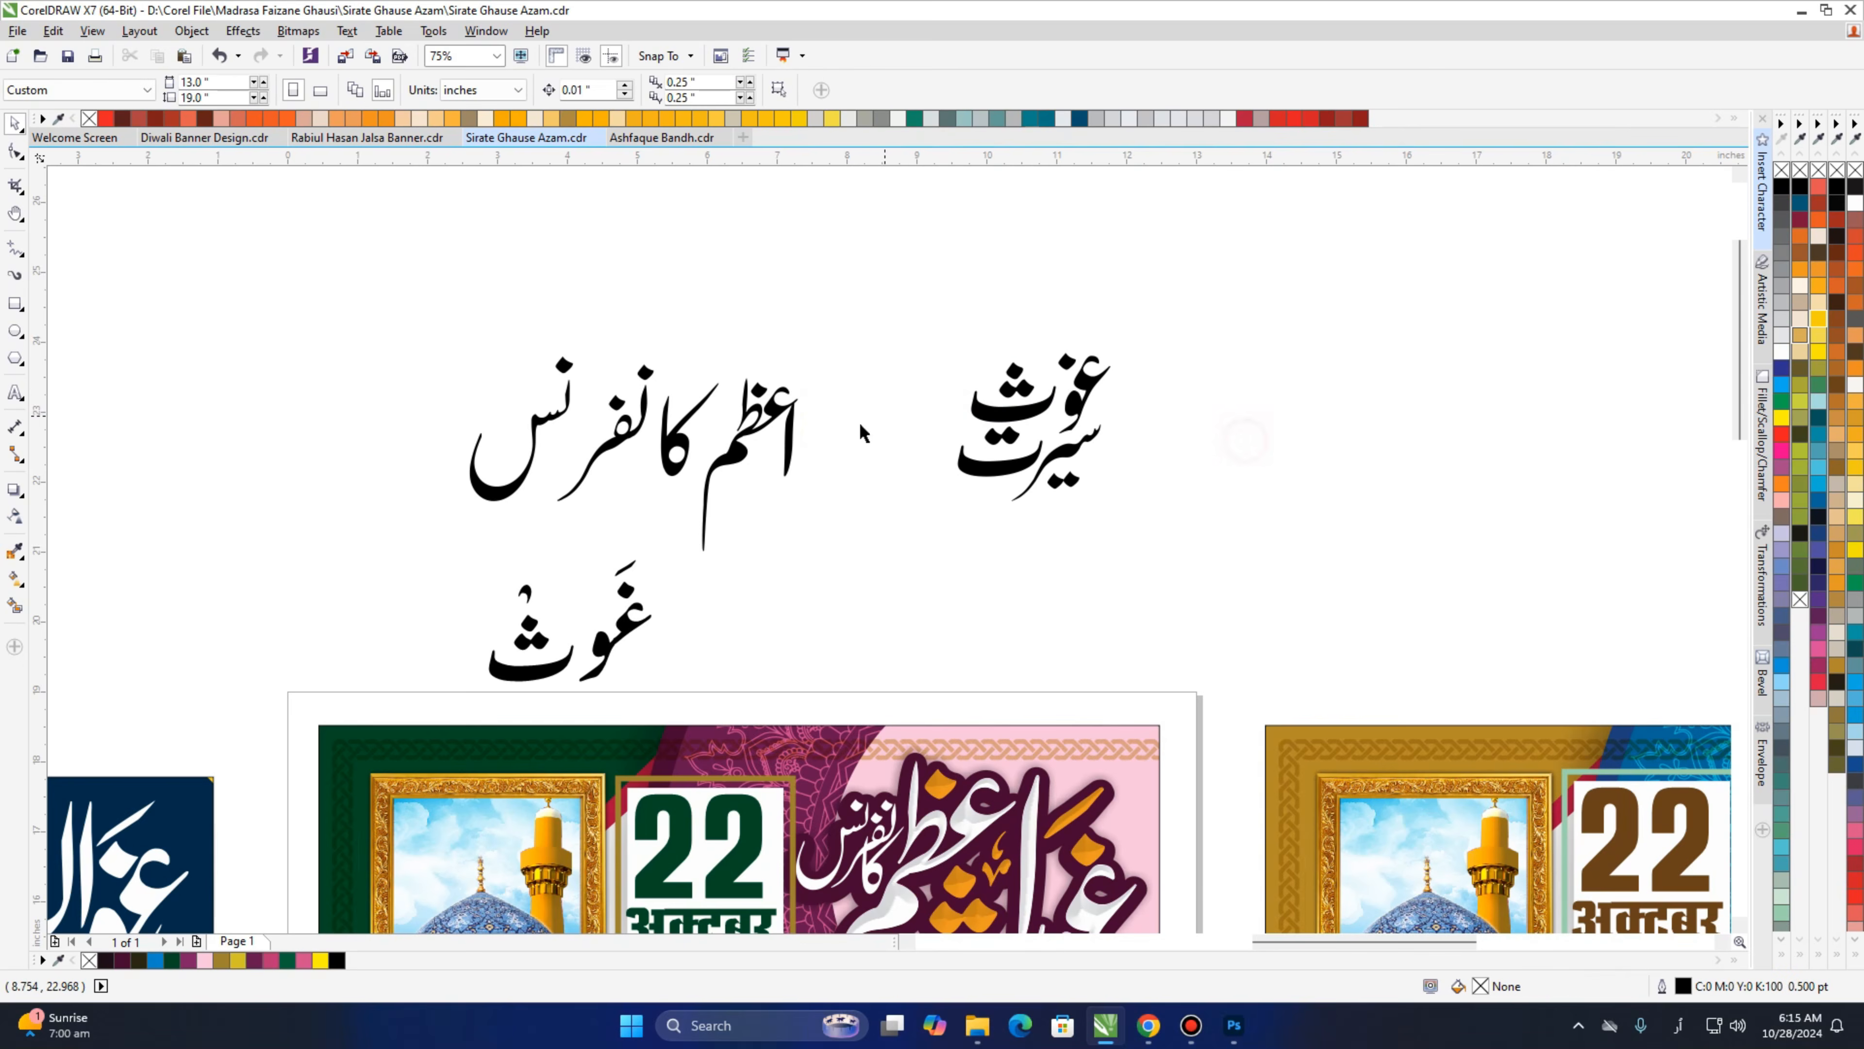
Stand the alif of اعظم over the ث of غوث and move عظم with its dot beside it.
{"action": "scroll", "coordinate": [962, 499], "scroll_direction": "down", "scroll_amount": 3}
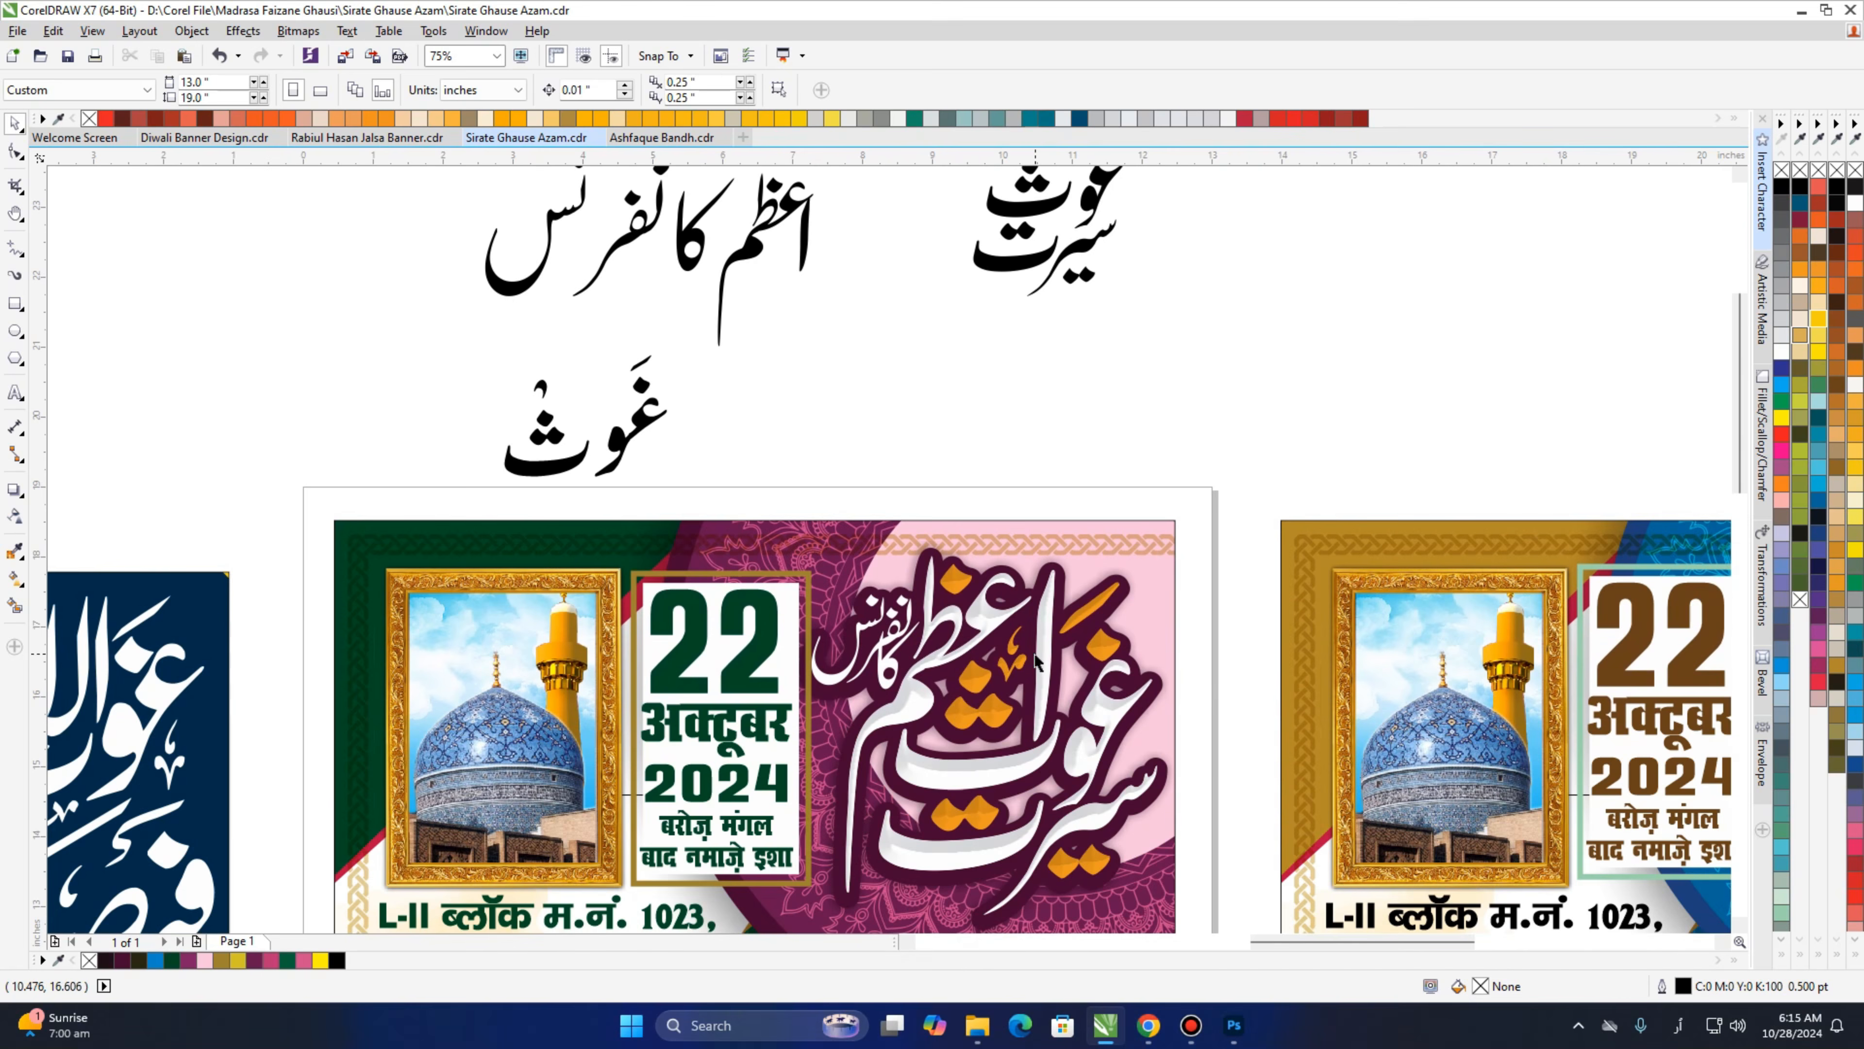
{"action": "left_click_drag", "start_coordinate": [1083, 357], "coordinate": [1031, 609]}
{"action": "left_click_drag", "start_coordinate": [757, 491], "coordinate": [1028, 409]}
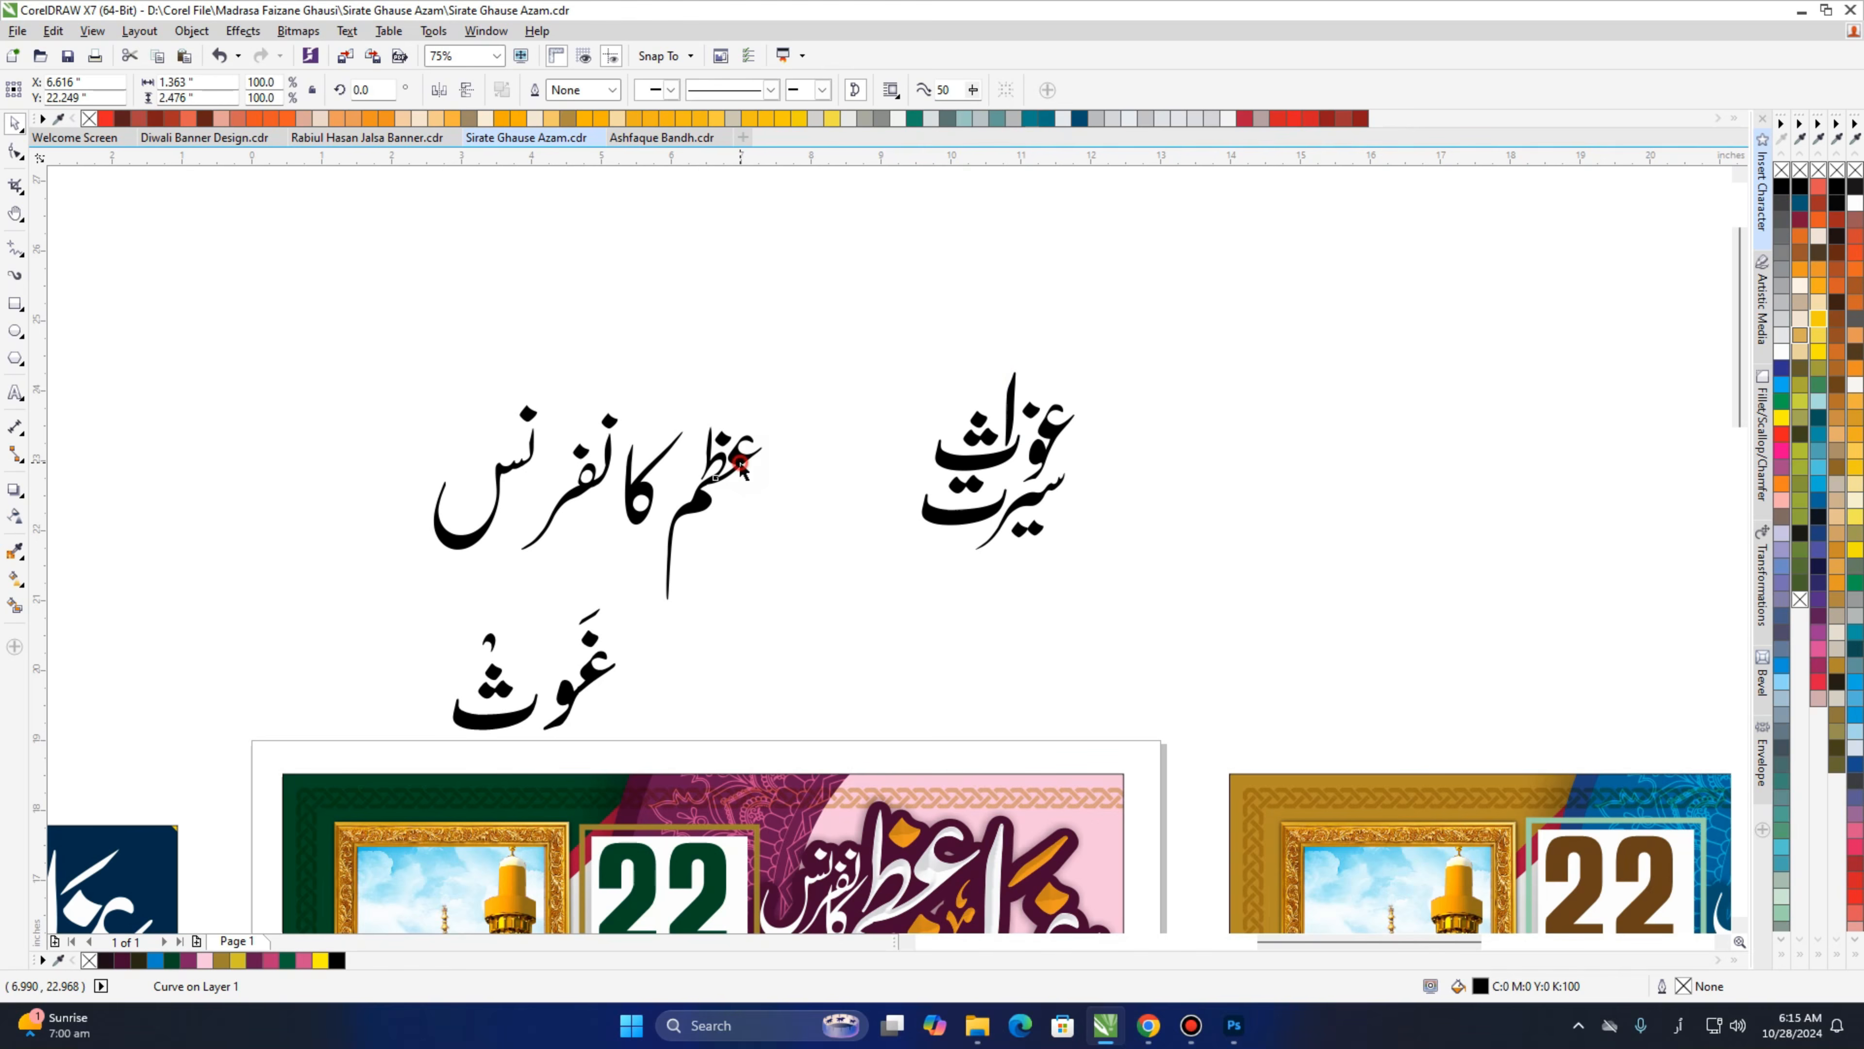
{"action": "left_click", "coordinate": [723, 435], "text": "shift"}
{"action": "left_click_drag", "start_coordinate": [764, 450], "coordinate": [970, 395]}
{"action": "left_click", "coordinate": [810, 484]}
Adjust the ت of سیرت and its dots, break the lower dots away from سیر, and move them closer beneath it.
{"action": "key", "text": "h"}
{"action": "scroll", "coordinate": [1000, 454], "scroll_direction": "up", "scroll_amount": 2}
{"action": "key", "text": "space"}
{"action": "left_click_drag", "start_coordinate": [891, 576], "coordinate": [878, 599]}
{"action": "left_click_drag", "start_coordinate": [896, 699], "coordinate": [916, 672]}
{"action": "left_click", "coordinate": [1135, 721]}
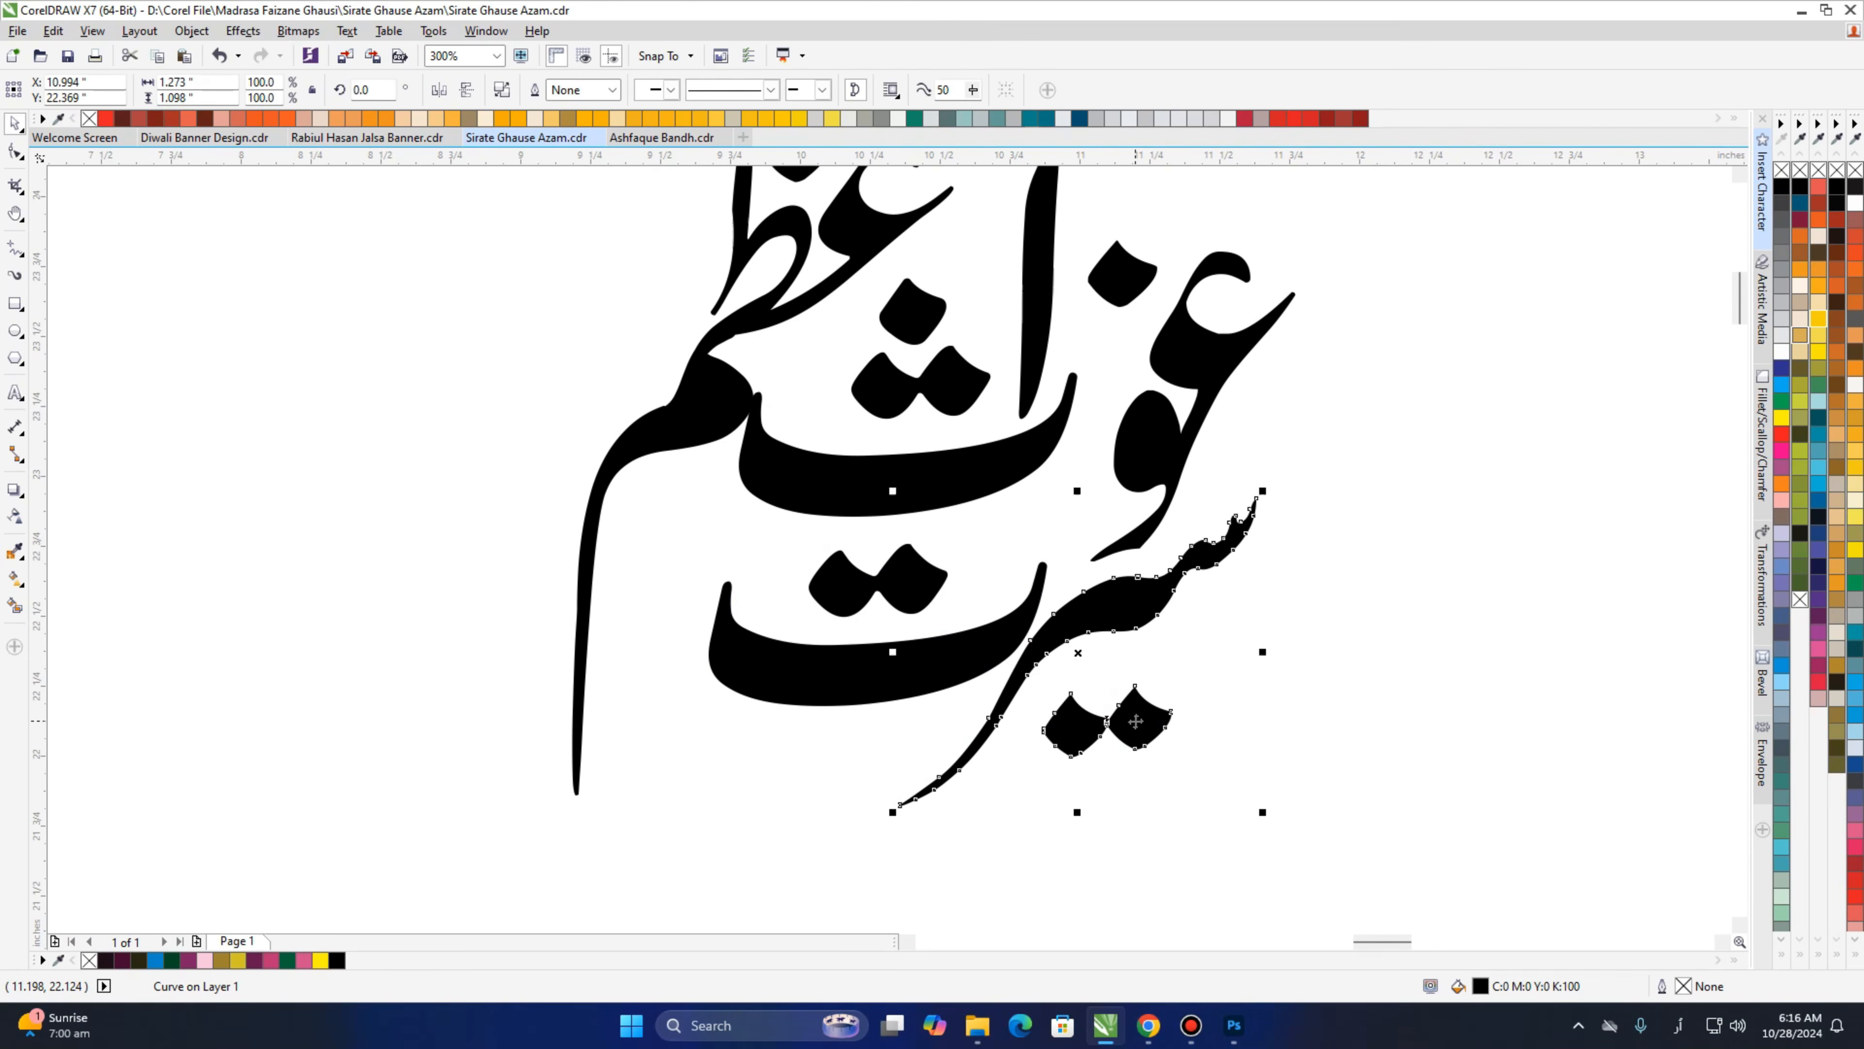
{"action": "key", "text": "ctrl+k"}
{"action": "left_click_drag", "start_coordinate": [1148, 749], "coordinate": [1153, 716]}
Nudge غو, its dot and the two dots of the ت downward to tighten the spacing in the stacked title.
{"action": "middle_click", "coordinate": [1079, 517]}
{"action": "left_click_drag", "start_coordinate": [1151, 565], "coordinate": [1139, 594]}
{"action": "left_click_drag", "start_coordinate": [1111, 379], "coordinate": [1115, 405]}
{"action": "left_click_drag", "start_coordinate": [947, 580], "coordinate": [947, 598]}
{"action": "left_click", "coordinate": [891, 684]}
{"action": "left_click_drag", "start_coordinate": [891, 683], "coordinate": [894, 686]}
{"action": "middle_click", "coordinate": [1007, 497]}
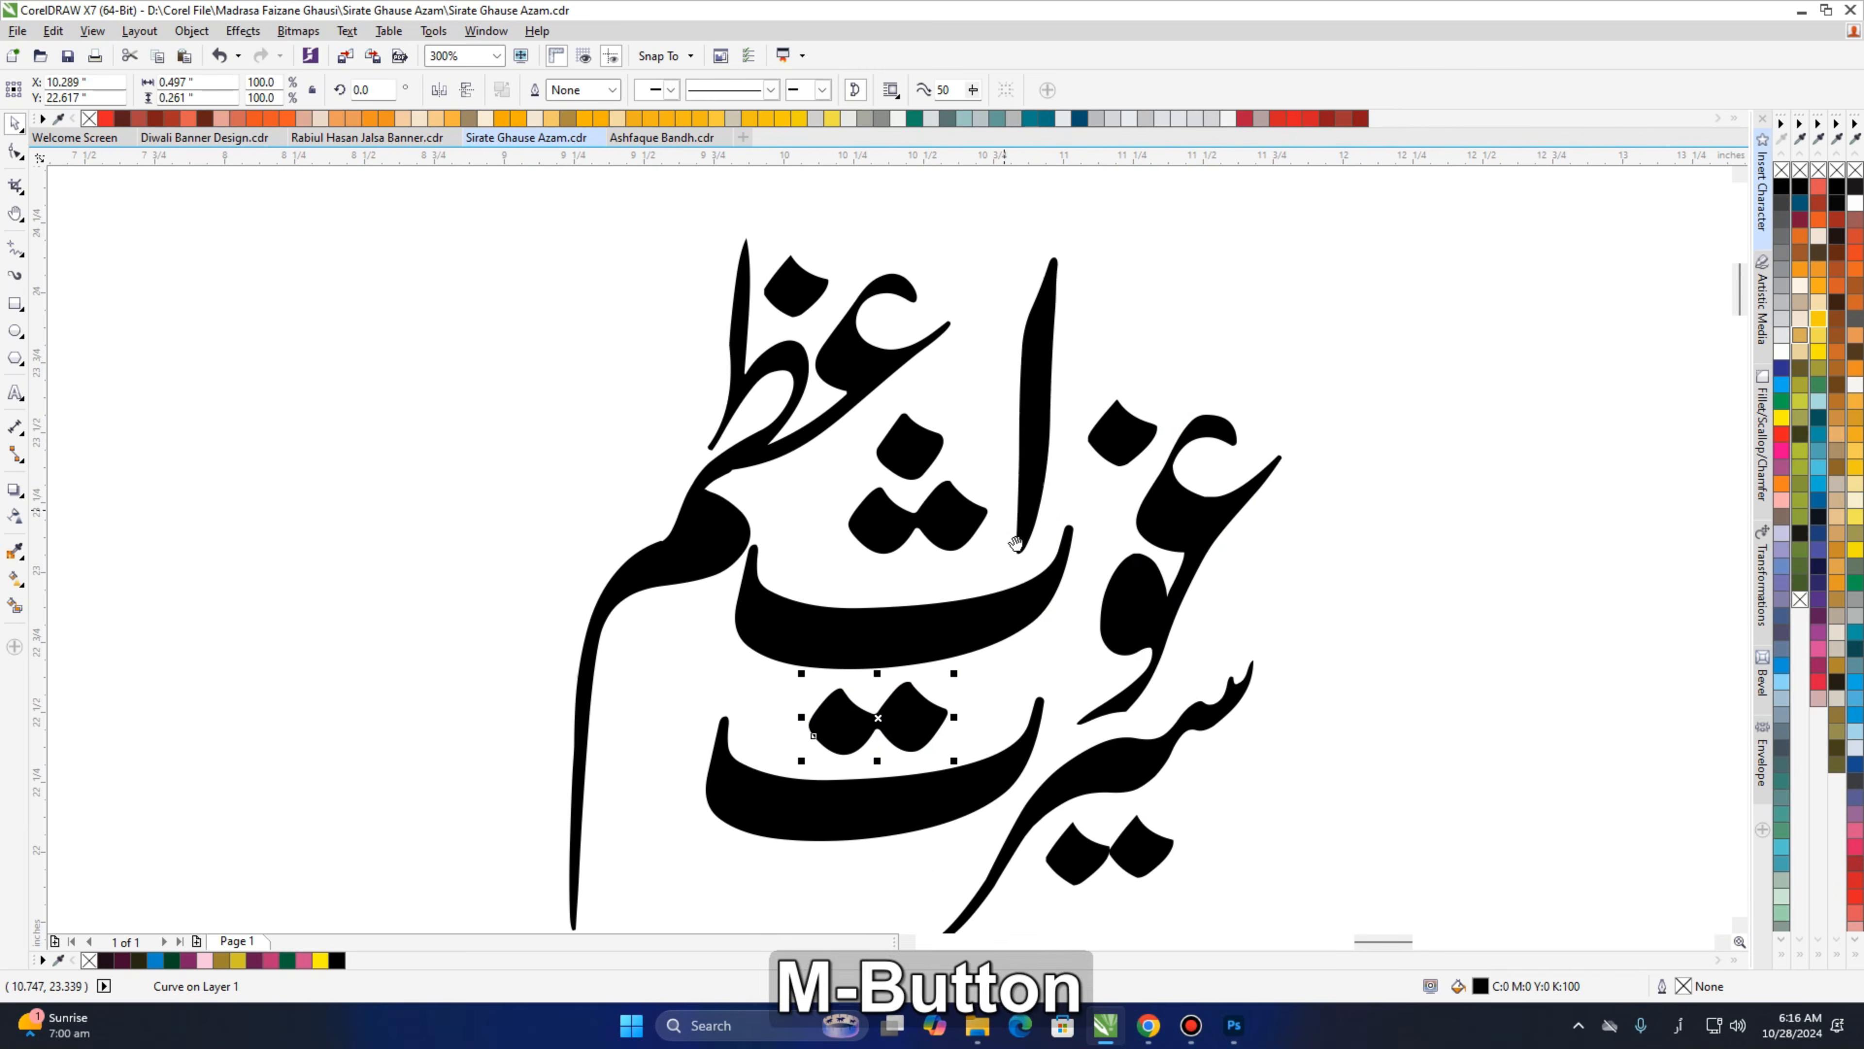
Lower the three dots of ث toward its bowl and fine-tune the positions of the bowl and عظم.
{"action": "left_click_drag", "start_coordinate": [1052, 490], "coordinate": [1064, 498]}
{"action": "left_click_drag", "start_coordinate": [1017, 418], "coordinate": [840, 615]}
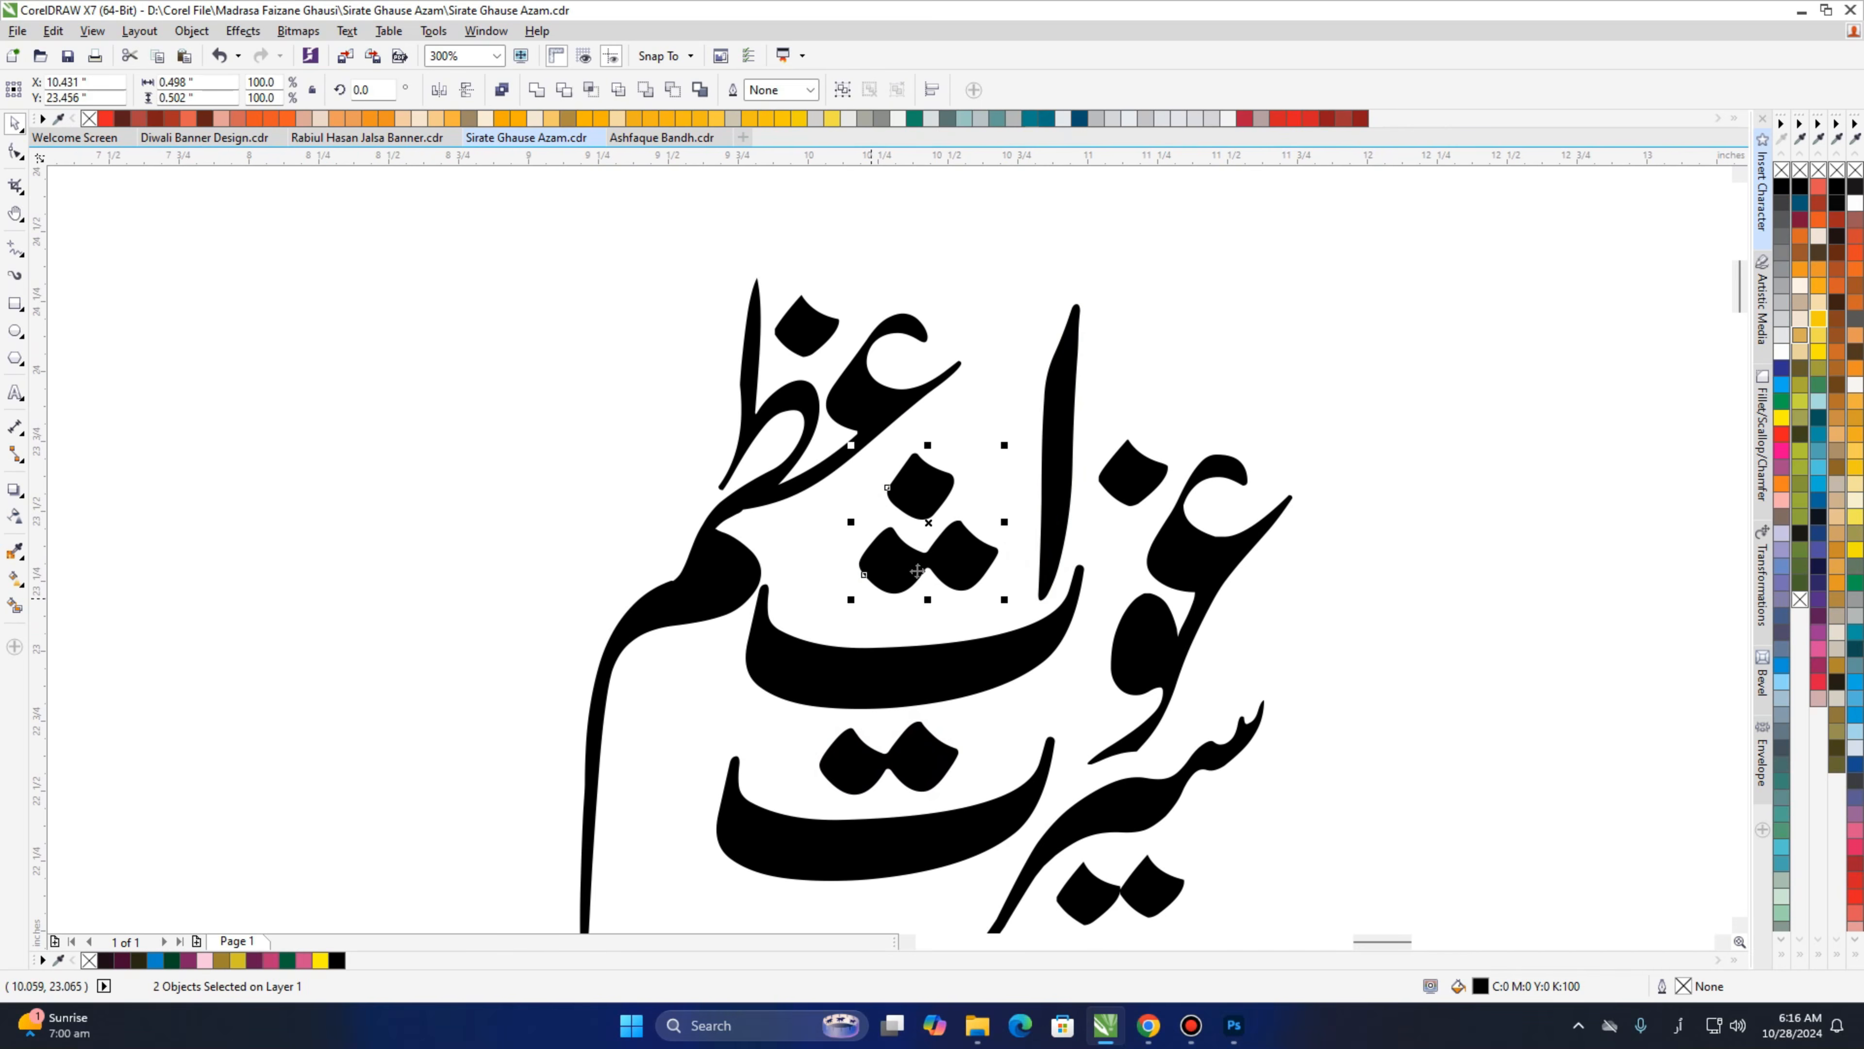
{"action": "left_click_drag", "start_coordinate": [948, 568], "coordinate": [941, 591]}
{"action": "left_click_drag", "start_coordinate": [811, 665], "coordinate": [812, 672]}
{"action": "left_click_drag", "start_coordinate": [720, 582], "coordinate": [716, 588]}
{"action": "left_click", "coordinate": [974, 527]}
Shift عظم closer to the alif and place its dot between the ظ upright and the ع, following the poster's title.
{"action": "scroll", "coordinate": [975, 527], "scroll_direction": "down", "scroll_amount": 2}
{"action": "middle_click", "coordinate": [891, 799]}
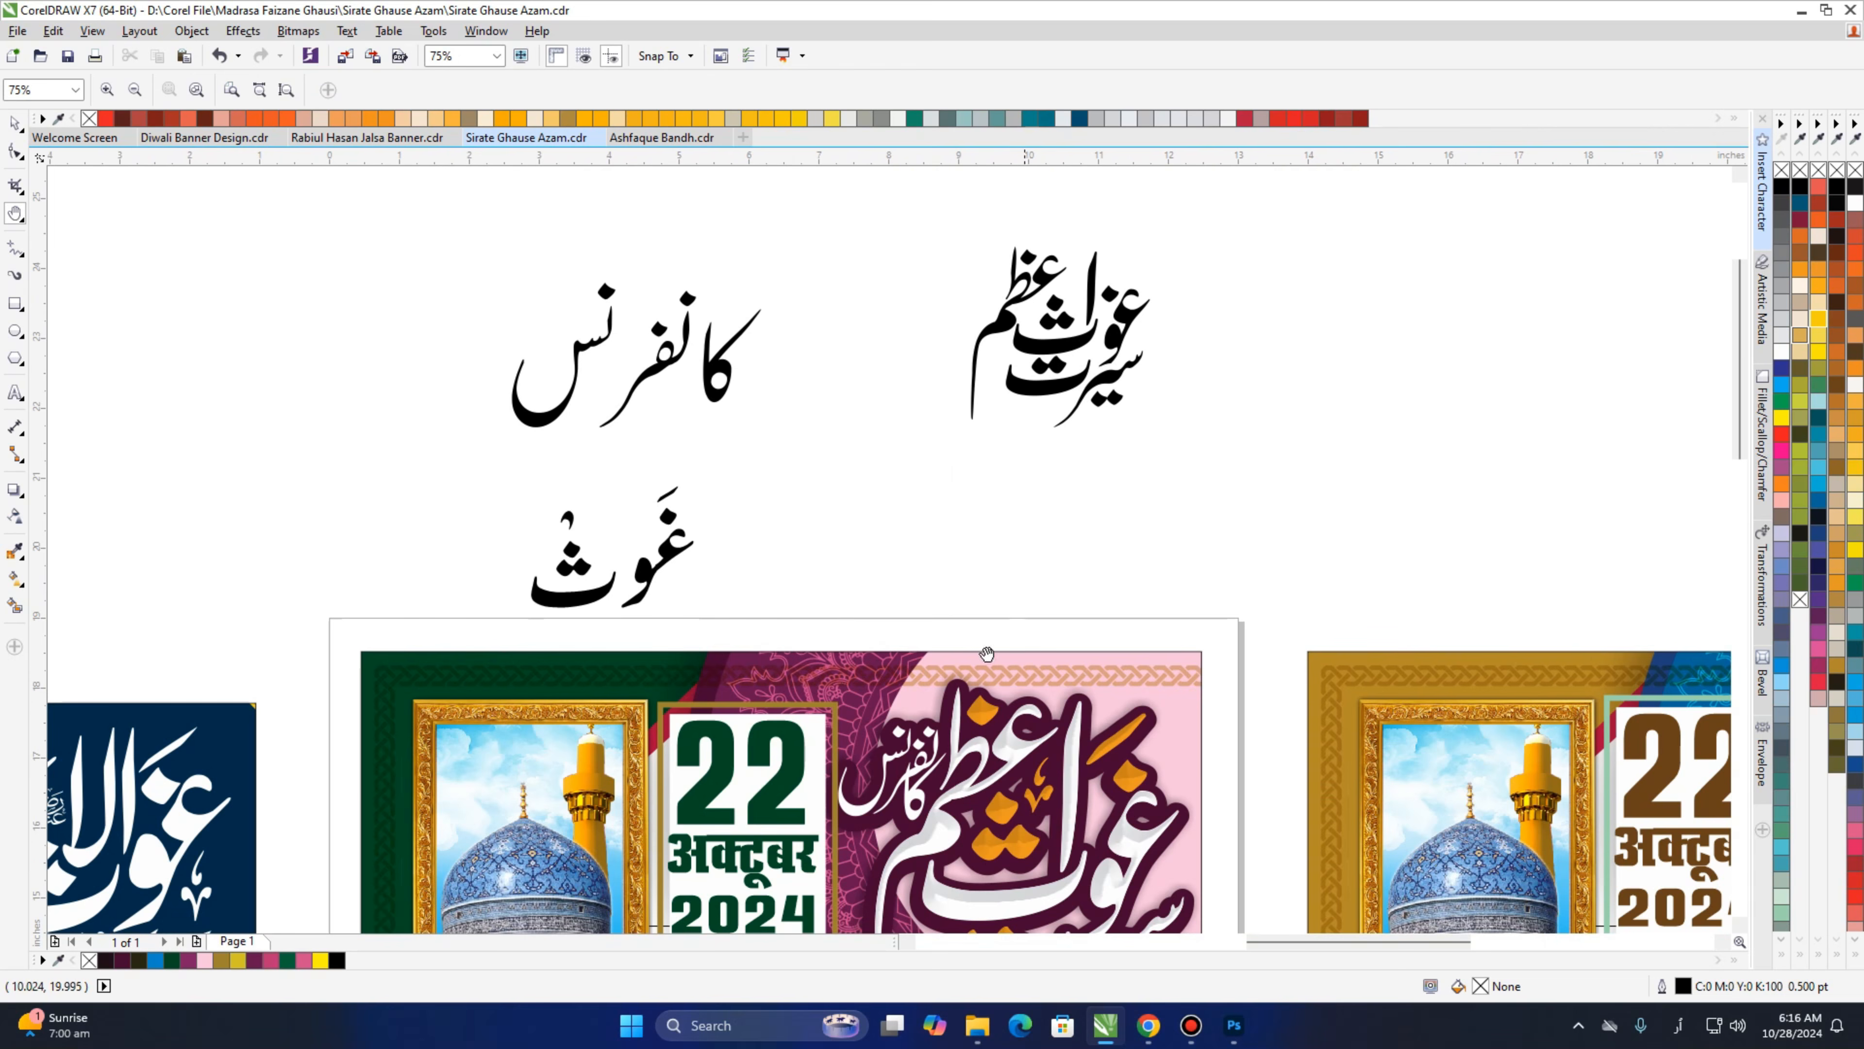
{"action": "scroll", "coordinate": [1006, 574], "scroll_direction": "down", "scroll_amount": 3}
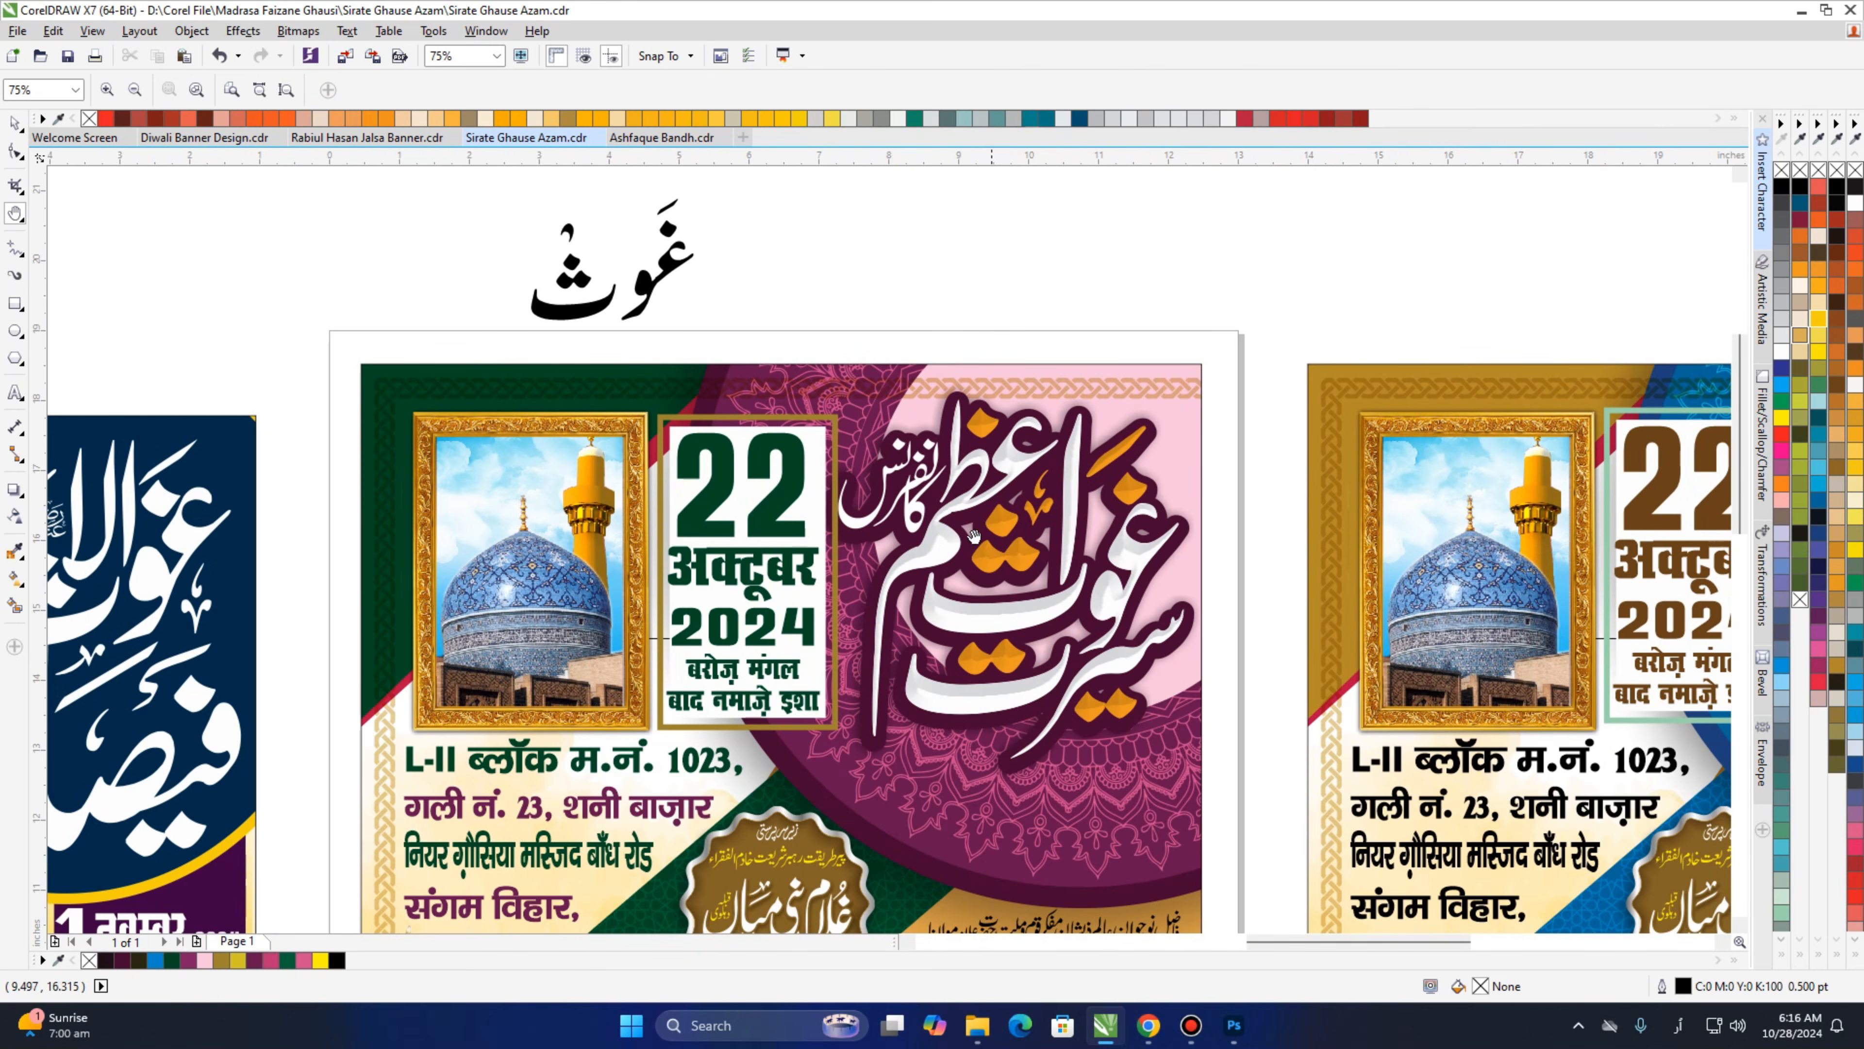
{"action": "scroll", "coordinate": [1053, 379], "scroll_direction": "up", "scroll_amount": 3}
{"action": "scroll", "coordinate": [989, 379], "scroll_direction": "up", "scroll_amount": 3}
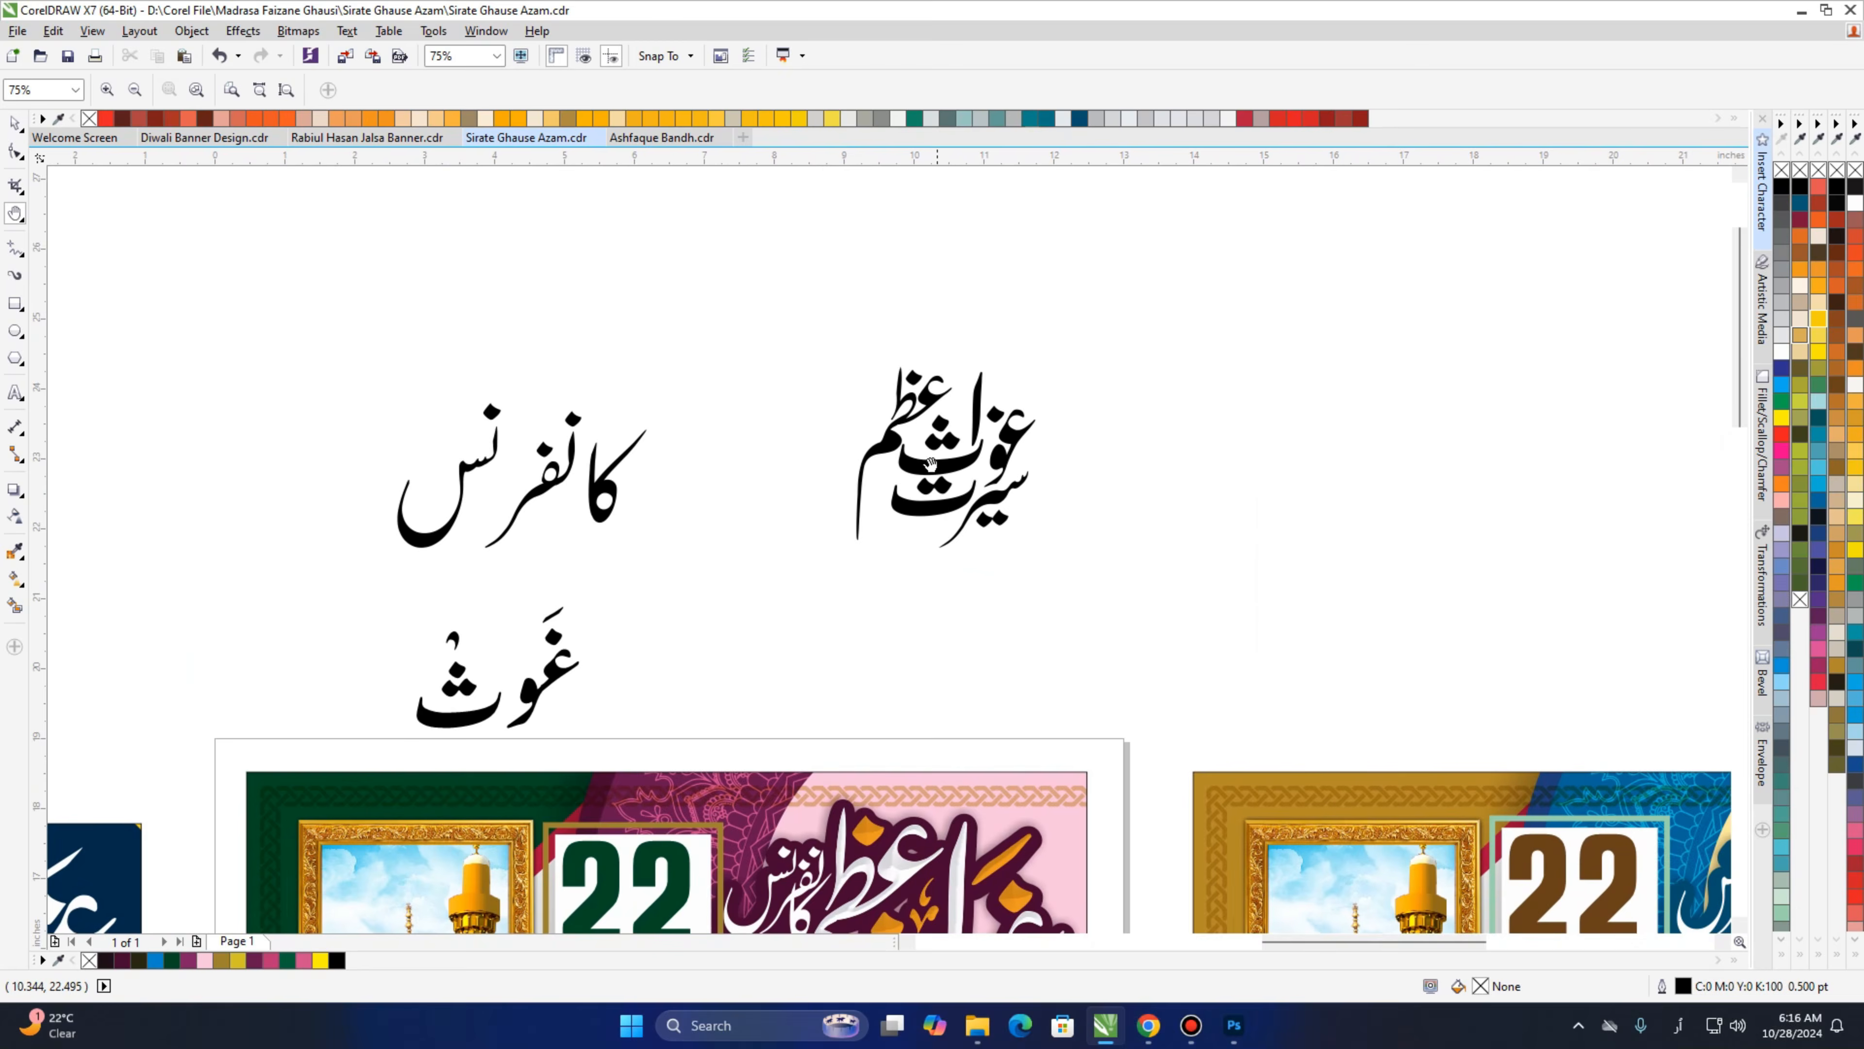
{"action": "left_click_drag", "start_coordinate": [989, 379], "coordinate": [864, 581]}
{"action": "key", "text": "space"}
{"action": "left_click_drag", "start_coordinate": [783, 493], "coordinate": [862, 456]}
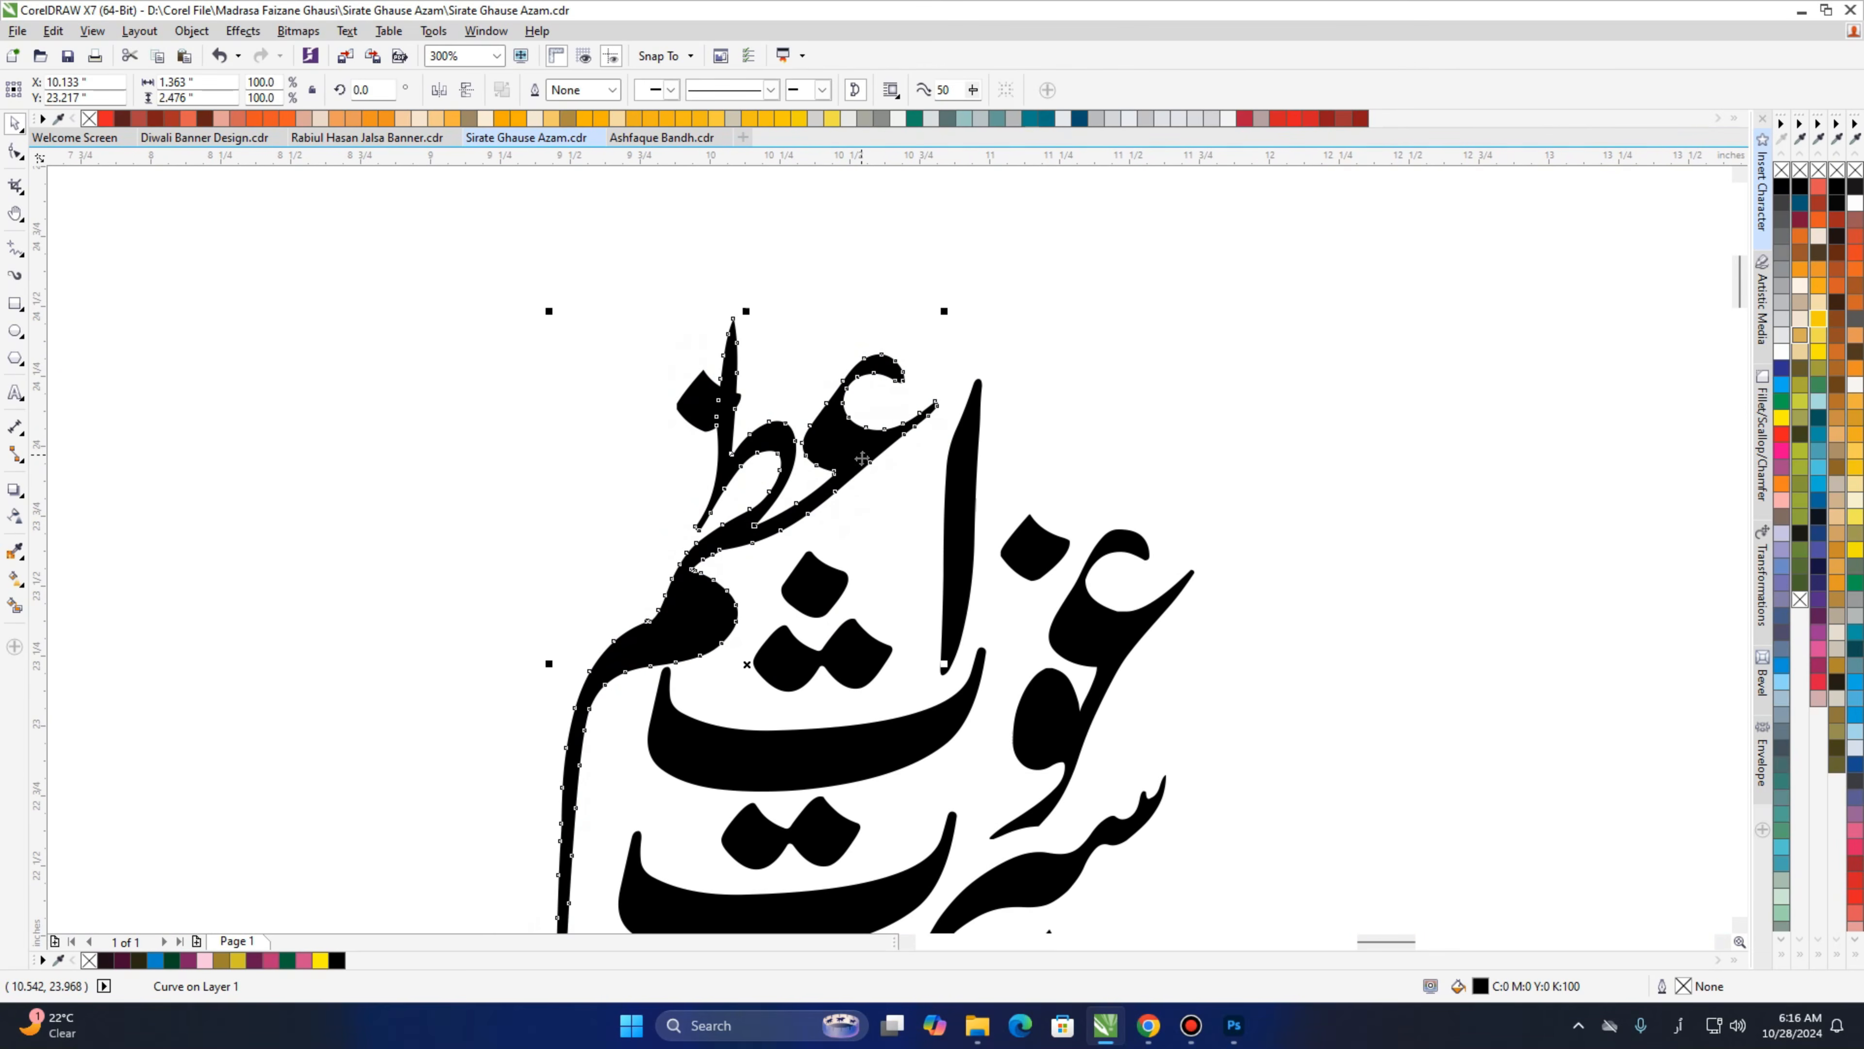
{"action": "left_click_drag", "start_coordinate": [765, 373], "coordinate": [780, 369]}
Lengthen the alif of اعظم by reshaping its upper end upward to the height of the ظ upright.
{"action": "left_click_drag", "start_coordinate": [914, 576], "coordinate": [974, 564]}
{"action": "left_click", "coordinate": [1016, 550]}
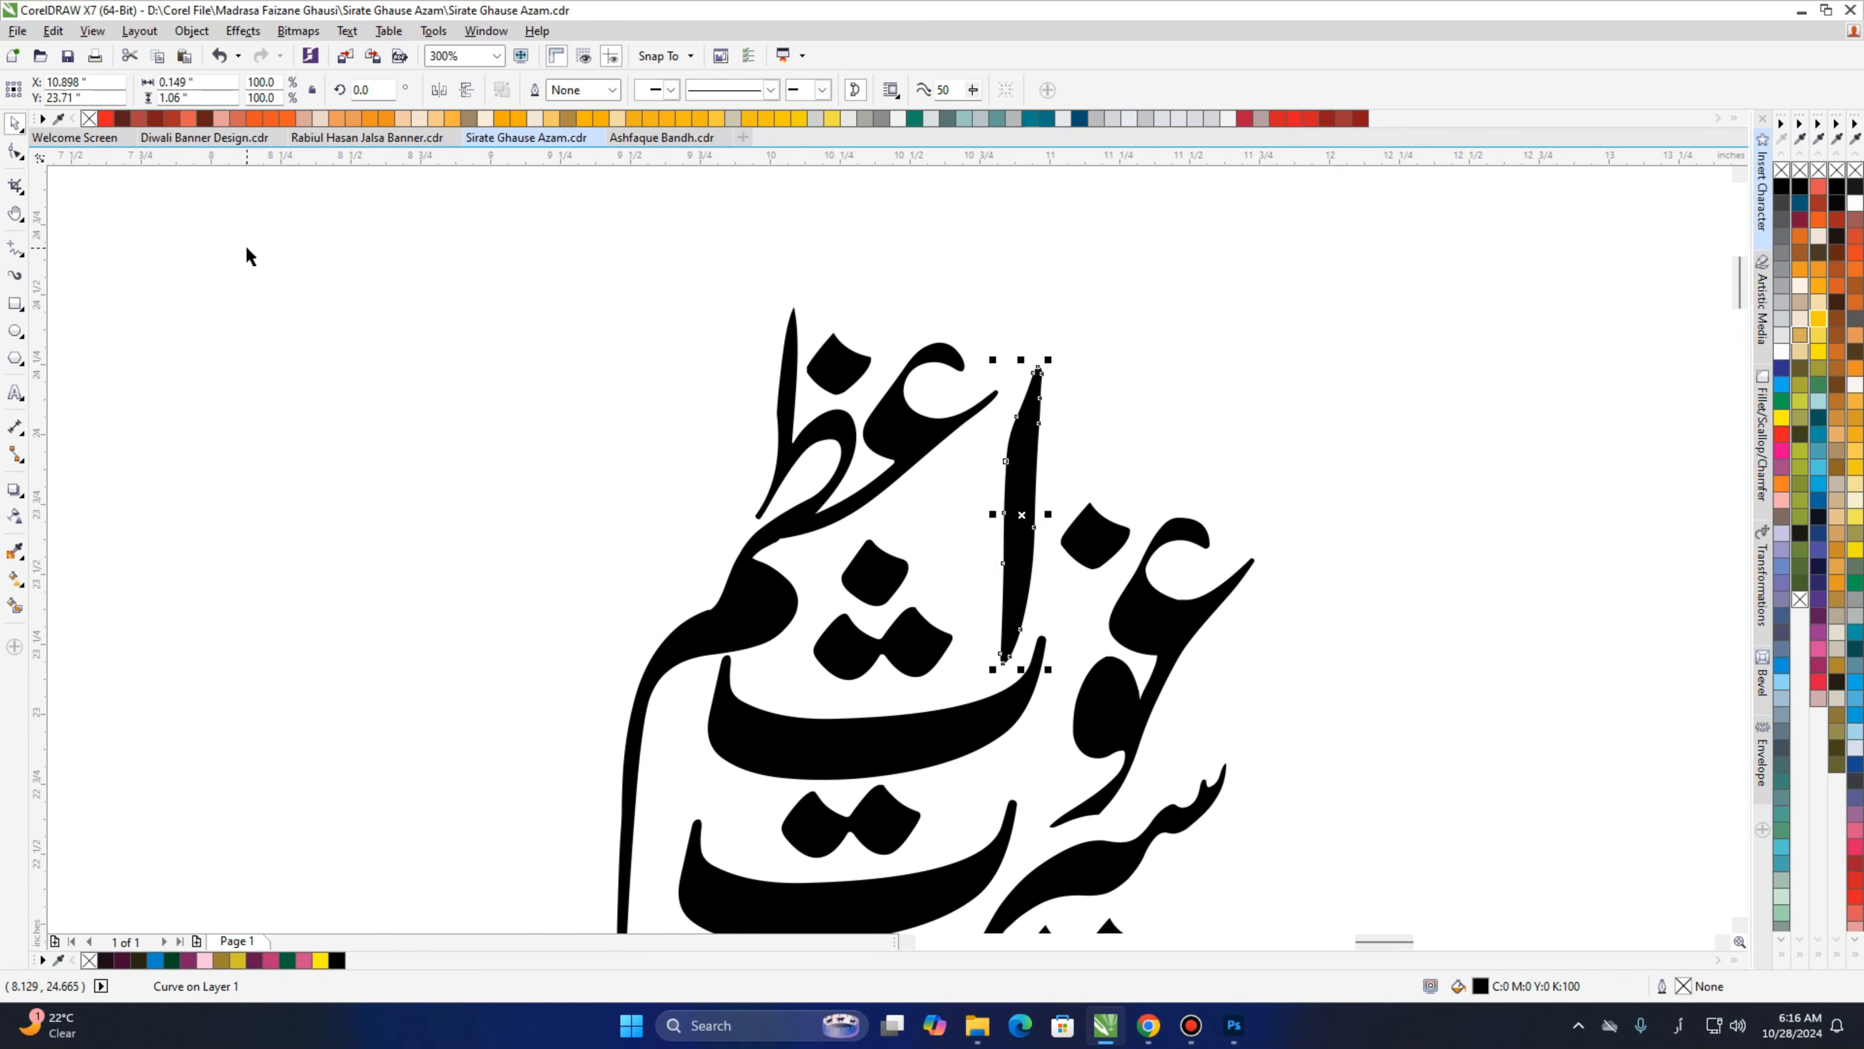
{"action": "left_click", "coordinate": [16, 152]}
{"action": "left_click_drag", "start_coordinate": [1154, 316], "coordinate": [1044, 367]}
{"action": "key", "text": "space"}
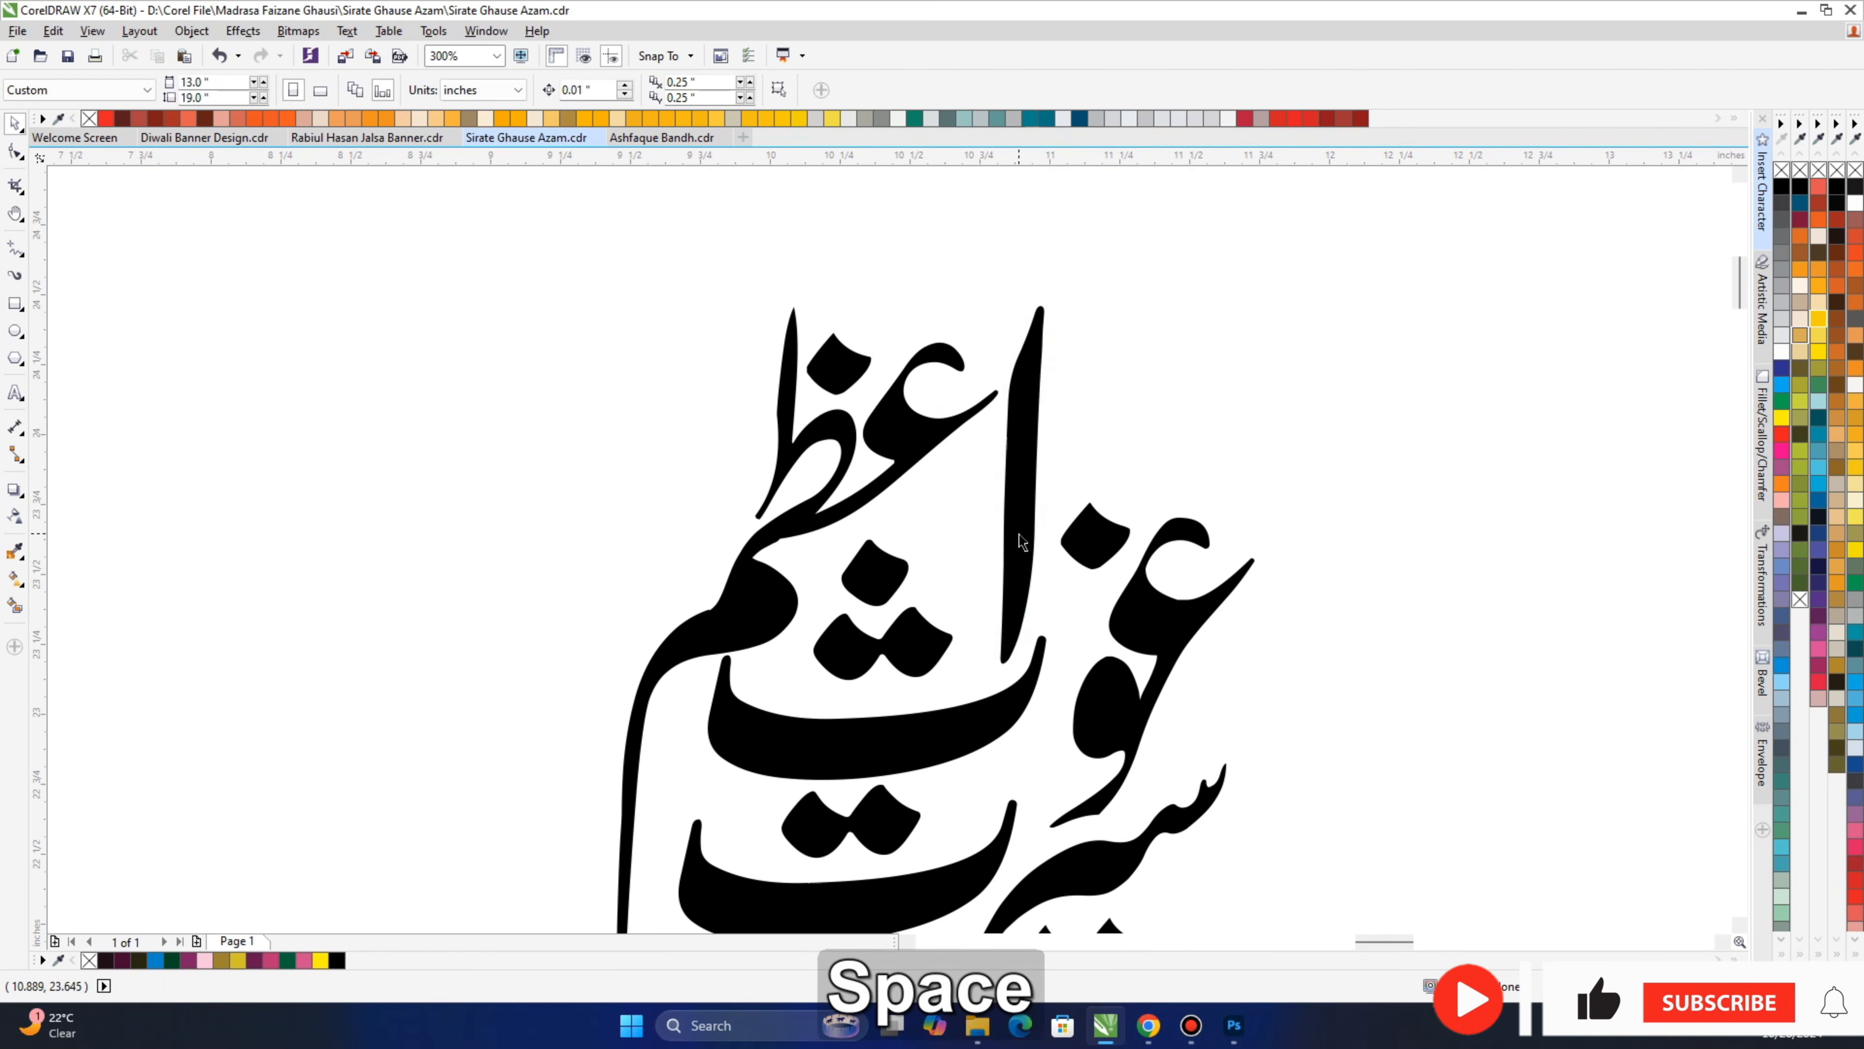
{"action": "key", "text": "h"}
{"action": "scroll", "coordinate": [1016, 532], "scroll_direction": "down", "scroll_amount": 2}
{"action": "scroll", "coordinate": [1016, 531], "scroll_direction": "down", "scroll_amount": 2}
{"action": "left_click_drag", "start_coordinate": [986, 607], "coordinate": [987, 378]}
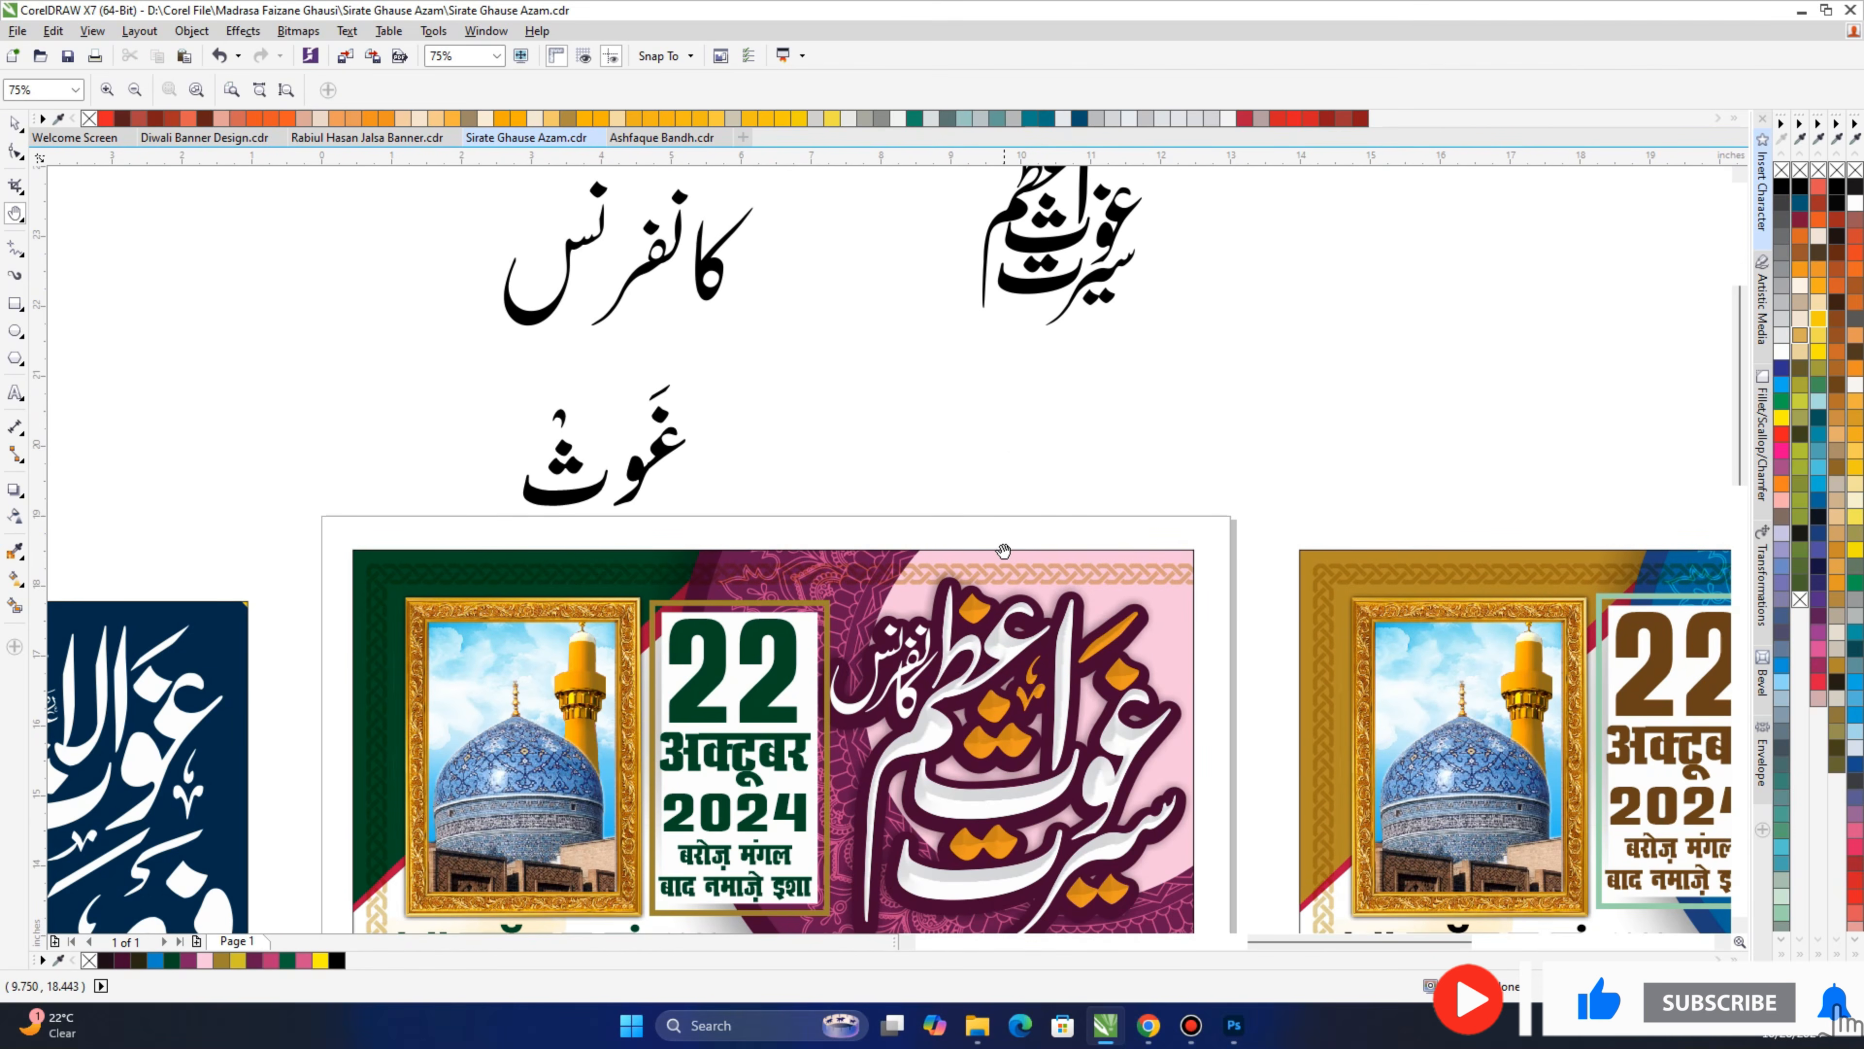
Start artistic text between کانفرنس and the stacked title, and switch the typing language from Urdu to English.
{"action": "left_click_drag", "start_coordinate": [1083, 443], "coordinate": [1018, 694]}
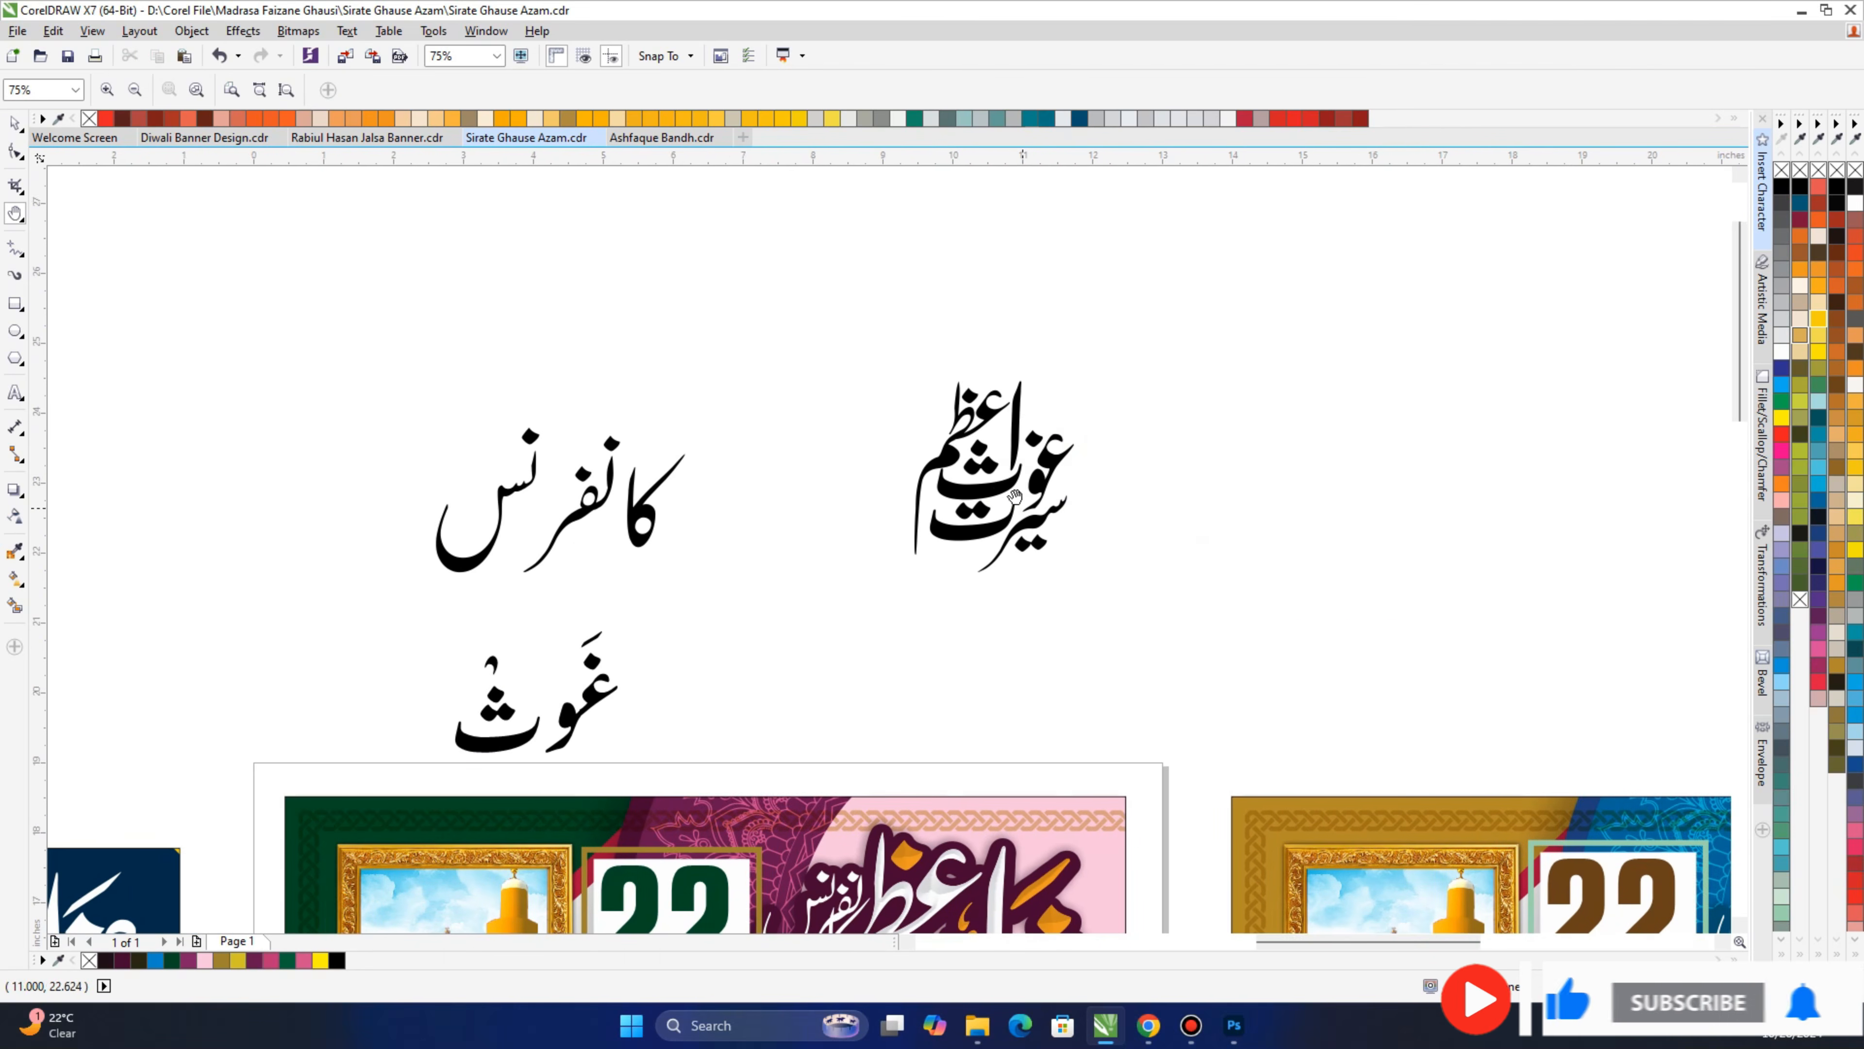
{"action": "scroll", "coordinate": [1010, 494], "scroll_direction": "up", "scroll_amount": 1}
{"action": "scroll", "coordinate": [978, 461], "scroll_direction": "up", "scroll_amount": 1}
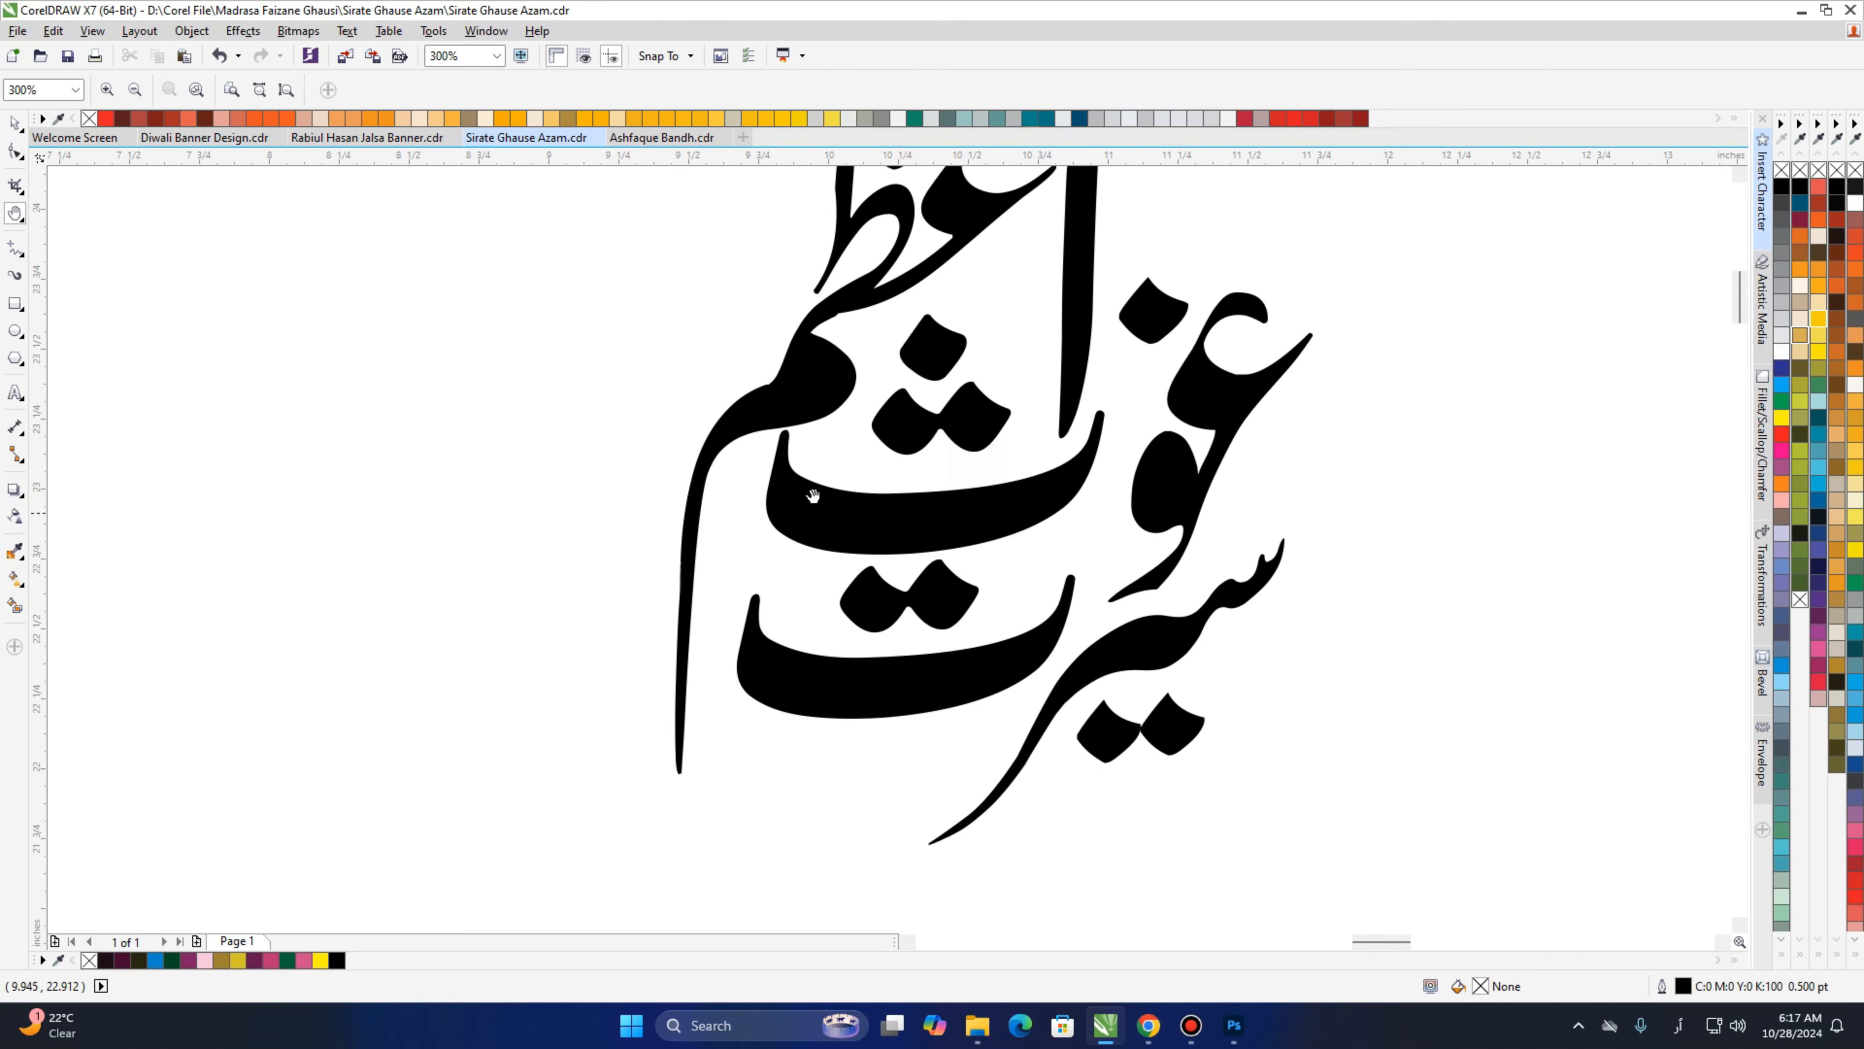
{"action": "key", "text": "space"}
{"action": "key", "text": "F8"}
{"action": "left_click", "coordinate": [486, 569]}
{"action": "left_click", "coordinate": [501, 90]}
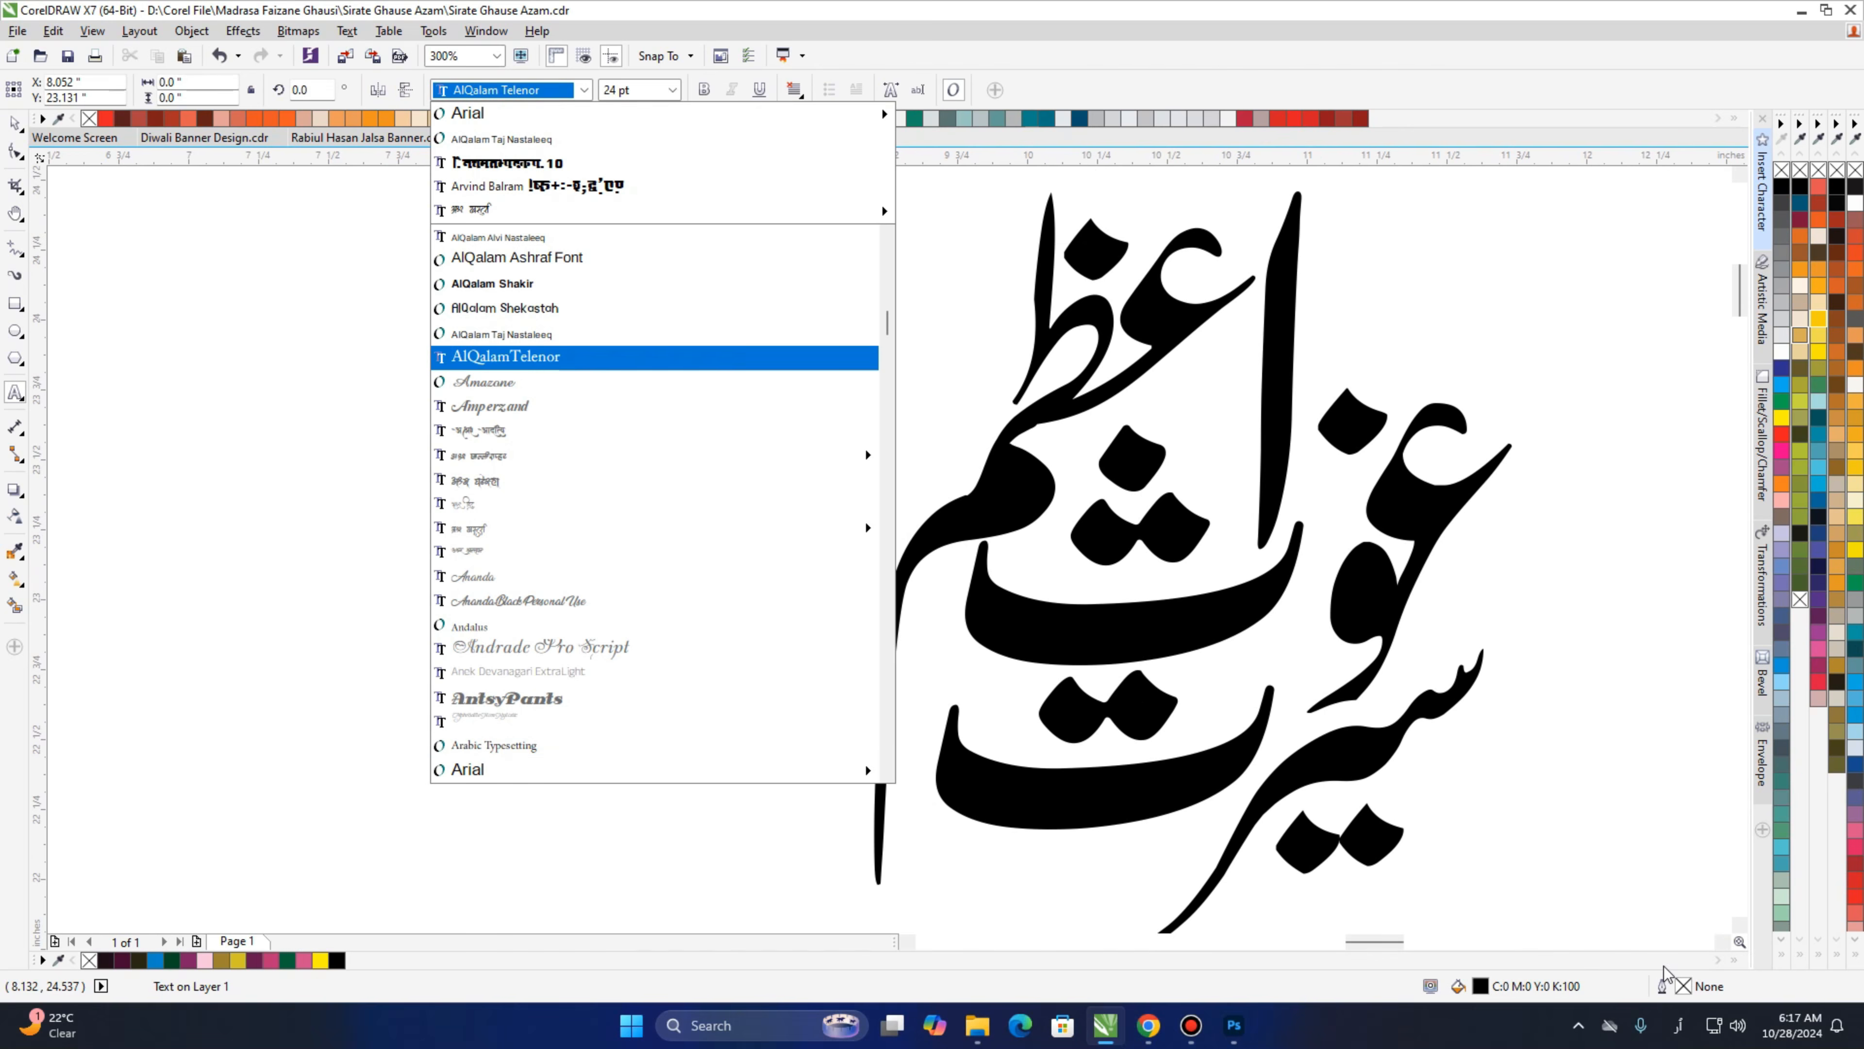
{"action": "left_click", "coordinate": [1678, 1026]}
{"action": "left_click", "coordinate": [1689, 948]}
{"action": "scroll", "coordinate": [1672, 849], "scroll_direction": "down", "scroll_amount": 1}
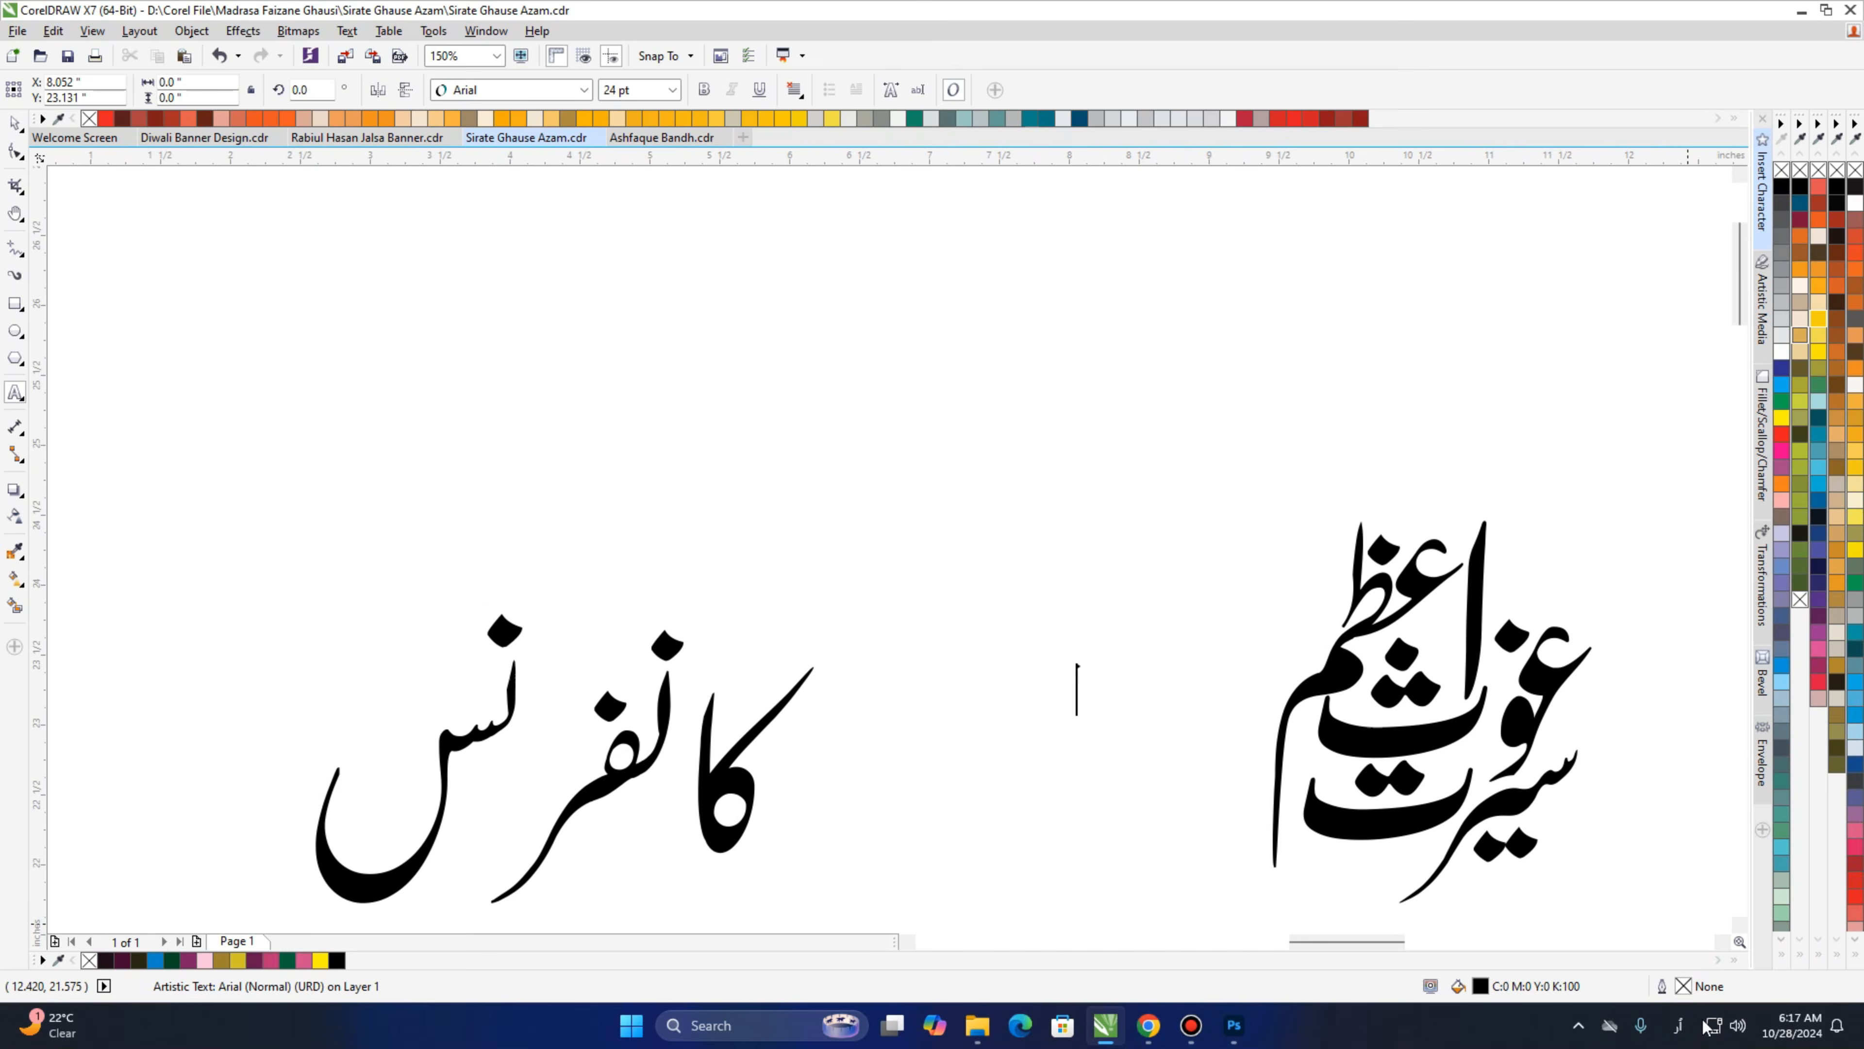
{"action": "left_click", "coordinate": [1679, 1026]}
{"action": "scroll", "coordinate": [1676, 804], "scroll_direction": "down", "scroll_amount": 1}
{"action": "scroll", "coordinate": [1686, 790], "scroll_direction": "up", "scroll_amount": 1}
{"action": "left_click", "coordinate": [1606, 719]}
Enter the text "asd" in the AGA Islamic Phrases font to produce three honorific symbols.
{"action": "left_click", "coordinate": [521, 91]}
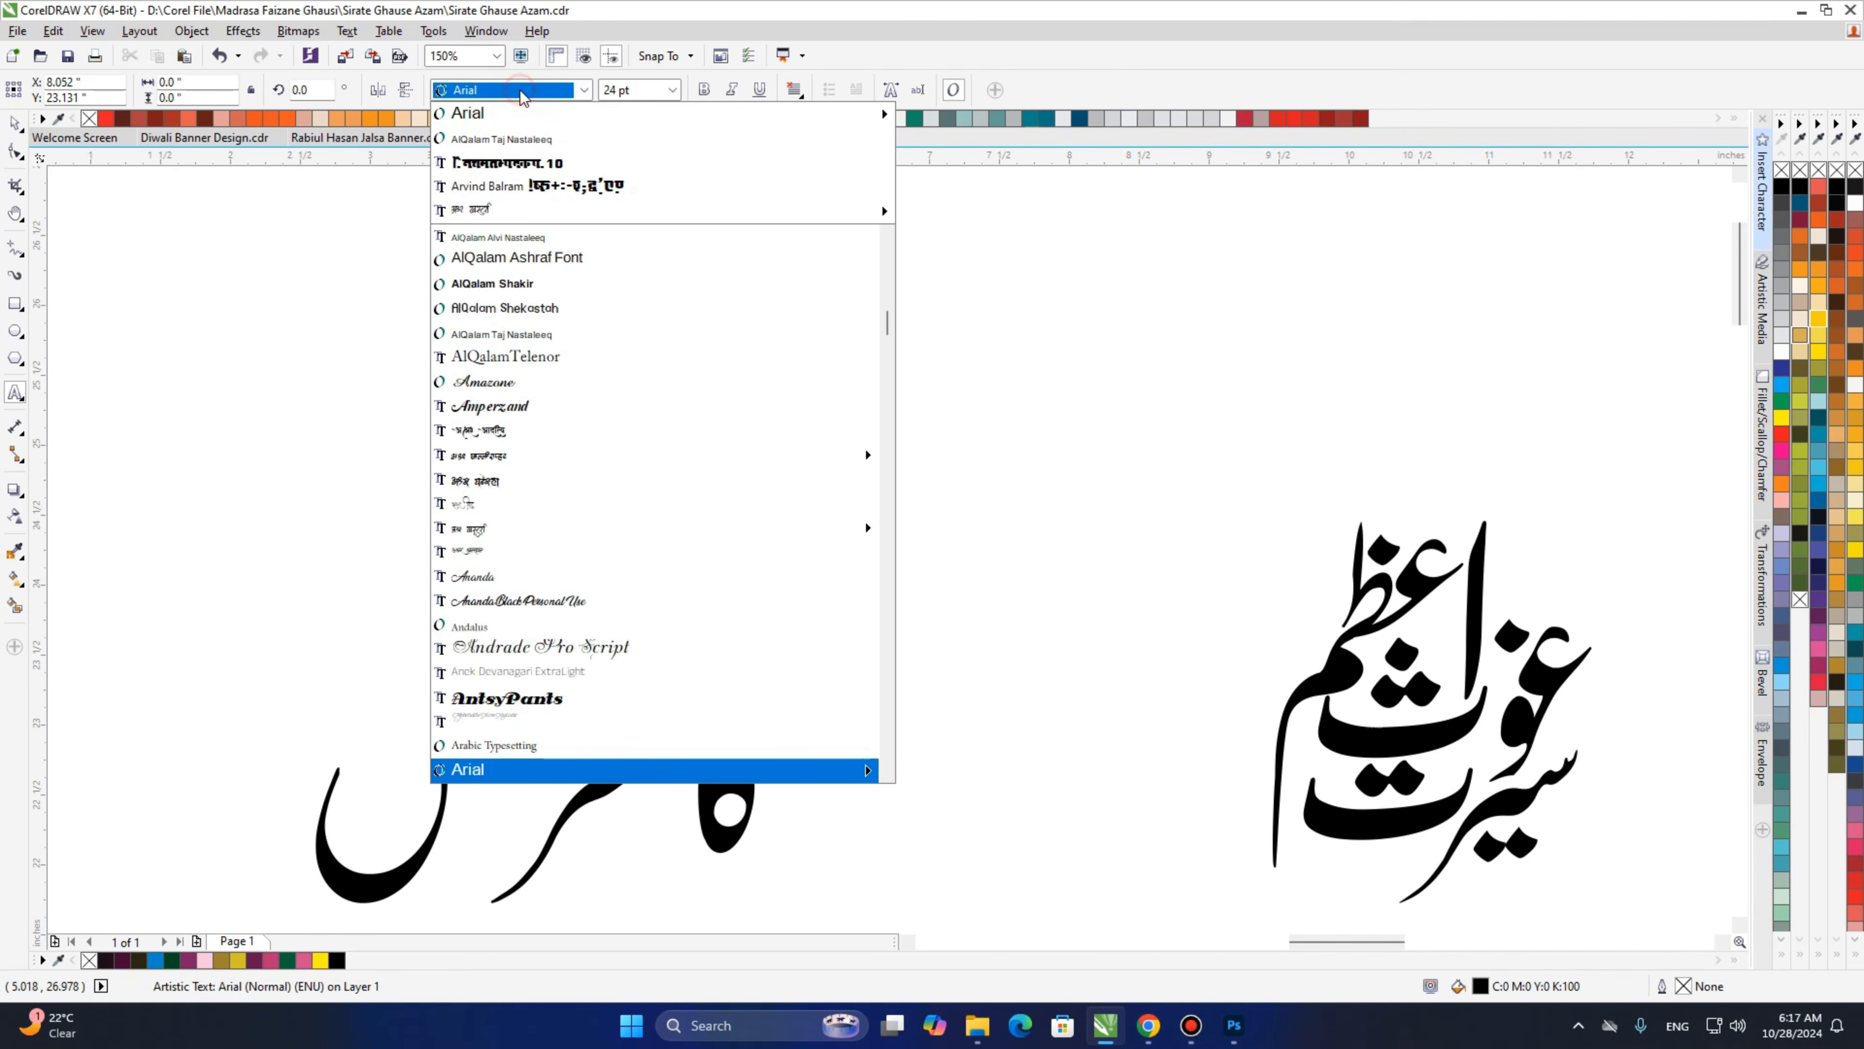
{"action": "type", "text": "AGA"}
{"action": "left_click", "coordinate": [579, 262]}
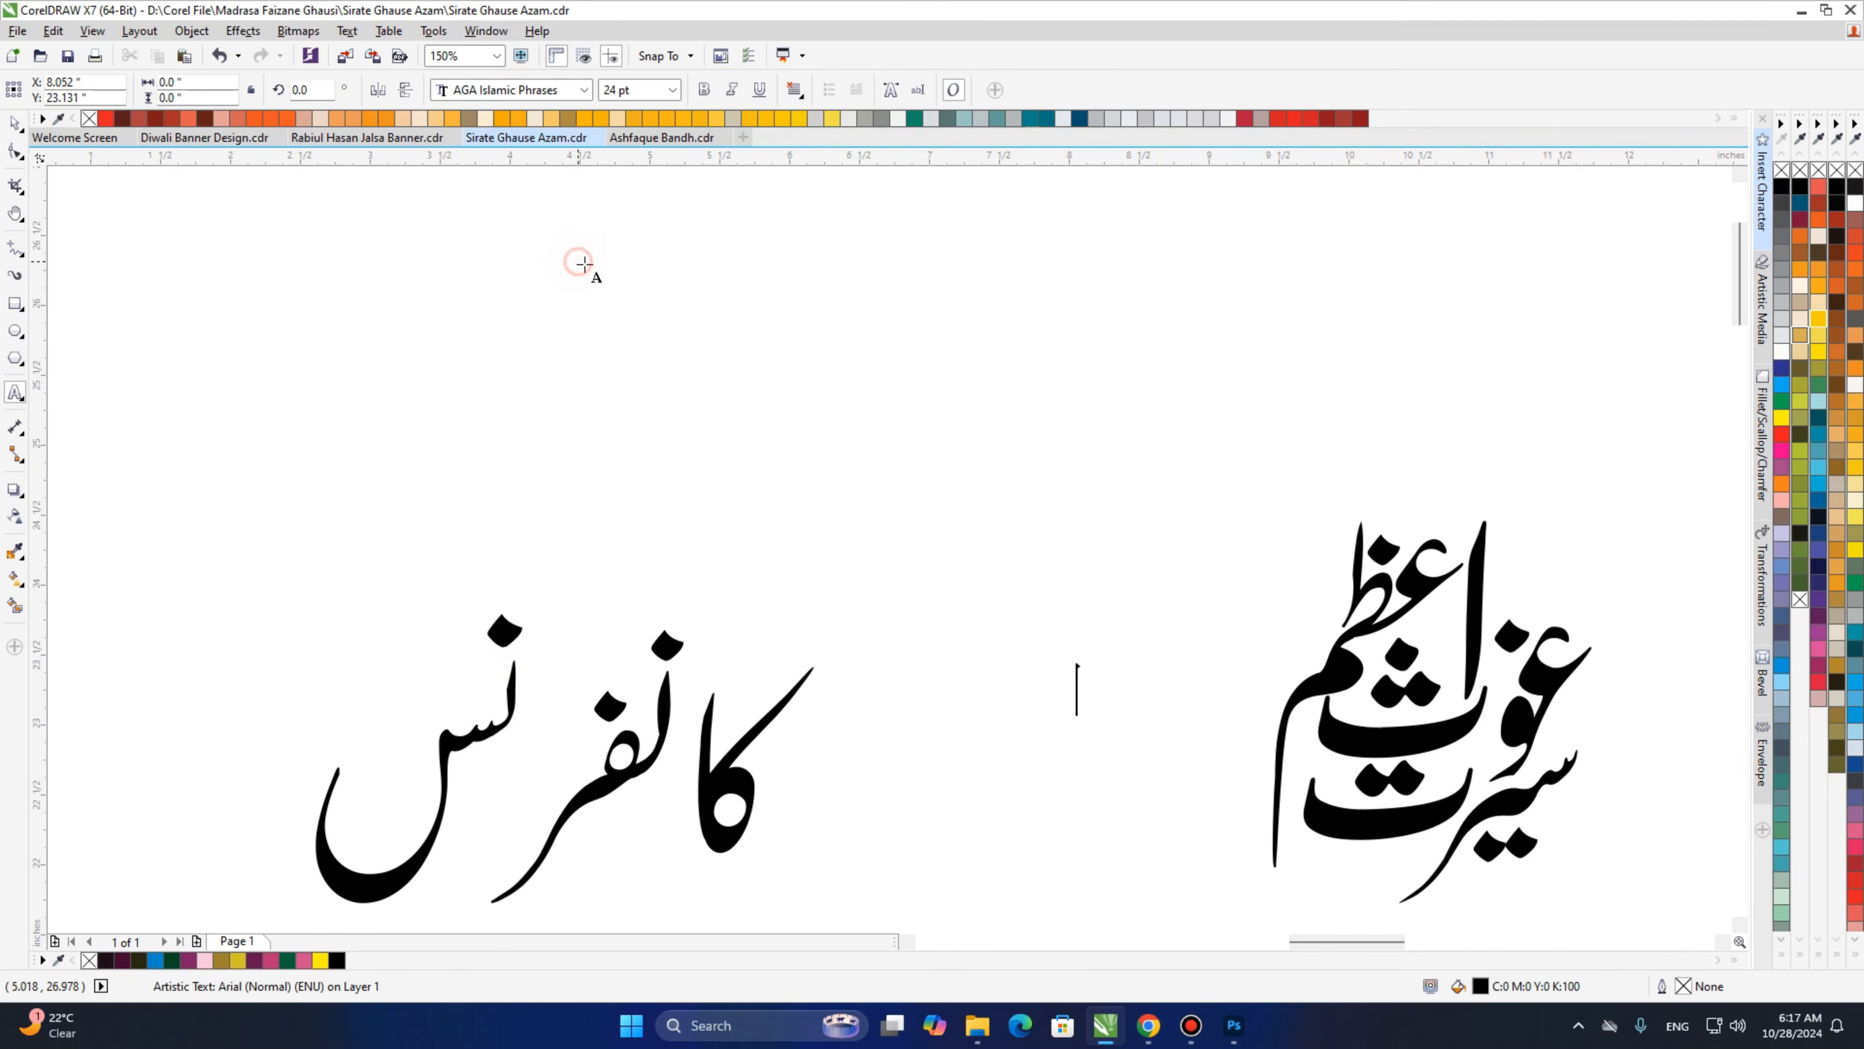
{"action": "type", "text": "asd"}
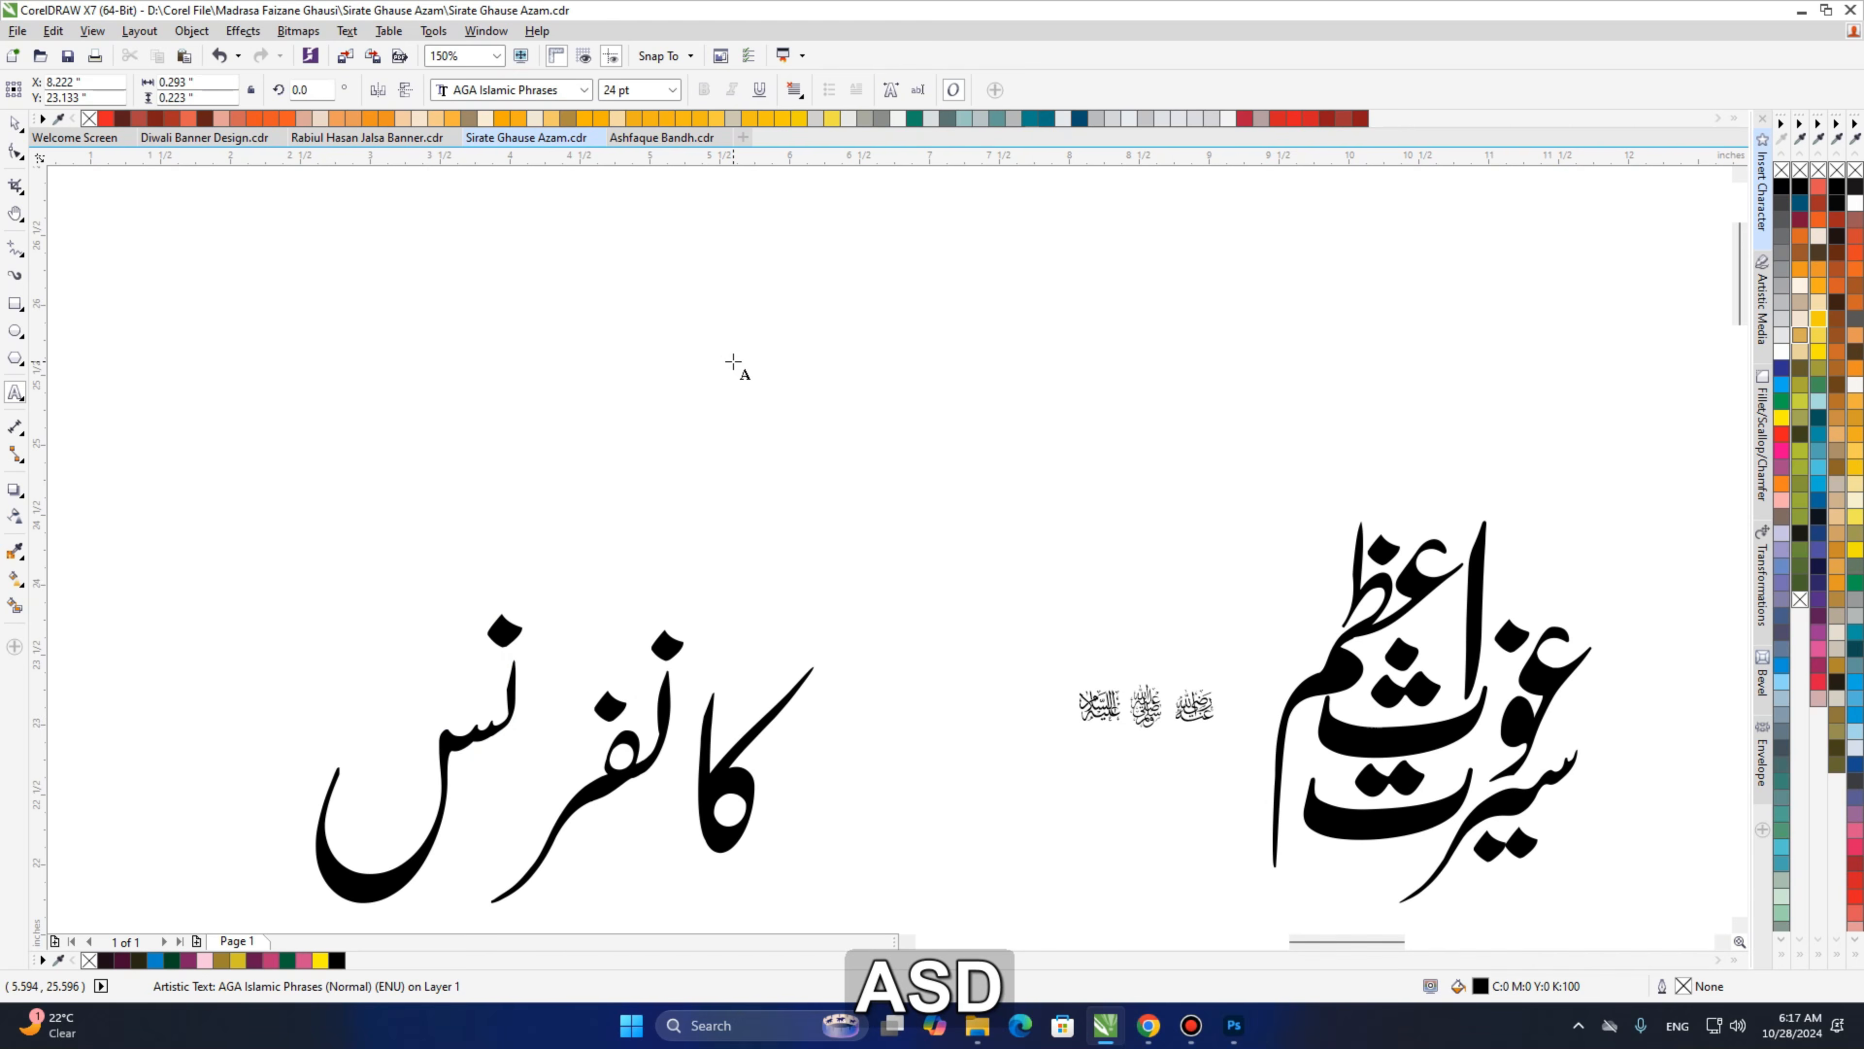
Break the honorific text apart and convert the رضی اللہ عنہ symbol to curves.
{"action": "key", "text": "ctrl+space"}
{"action": "key", "text": "h"}
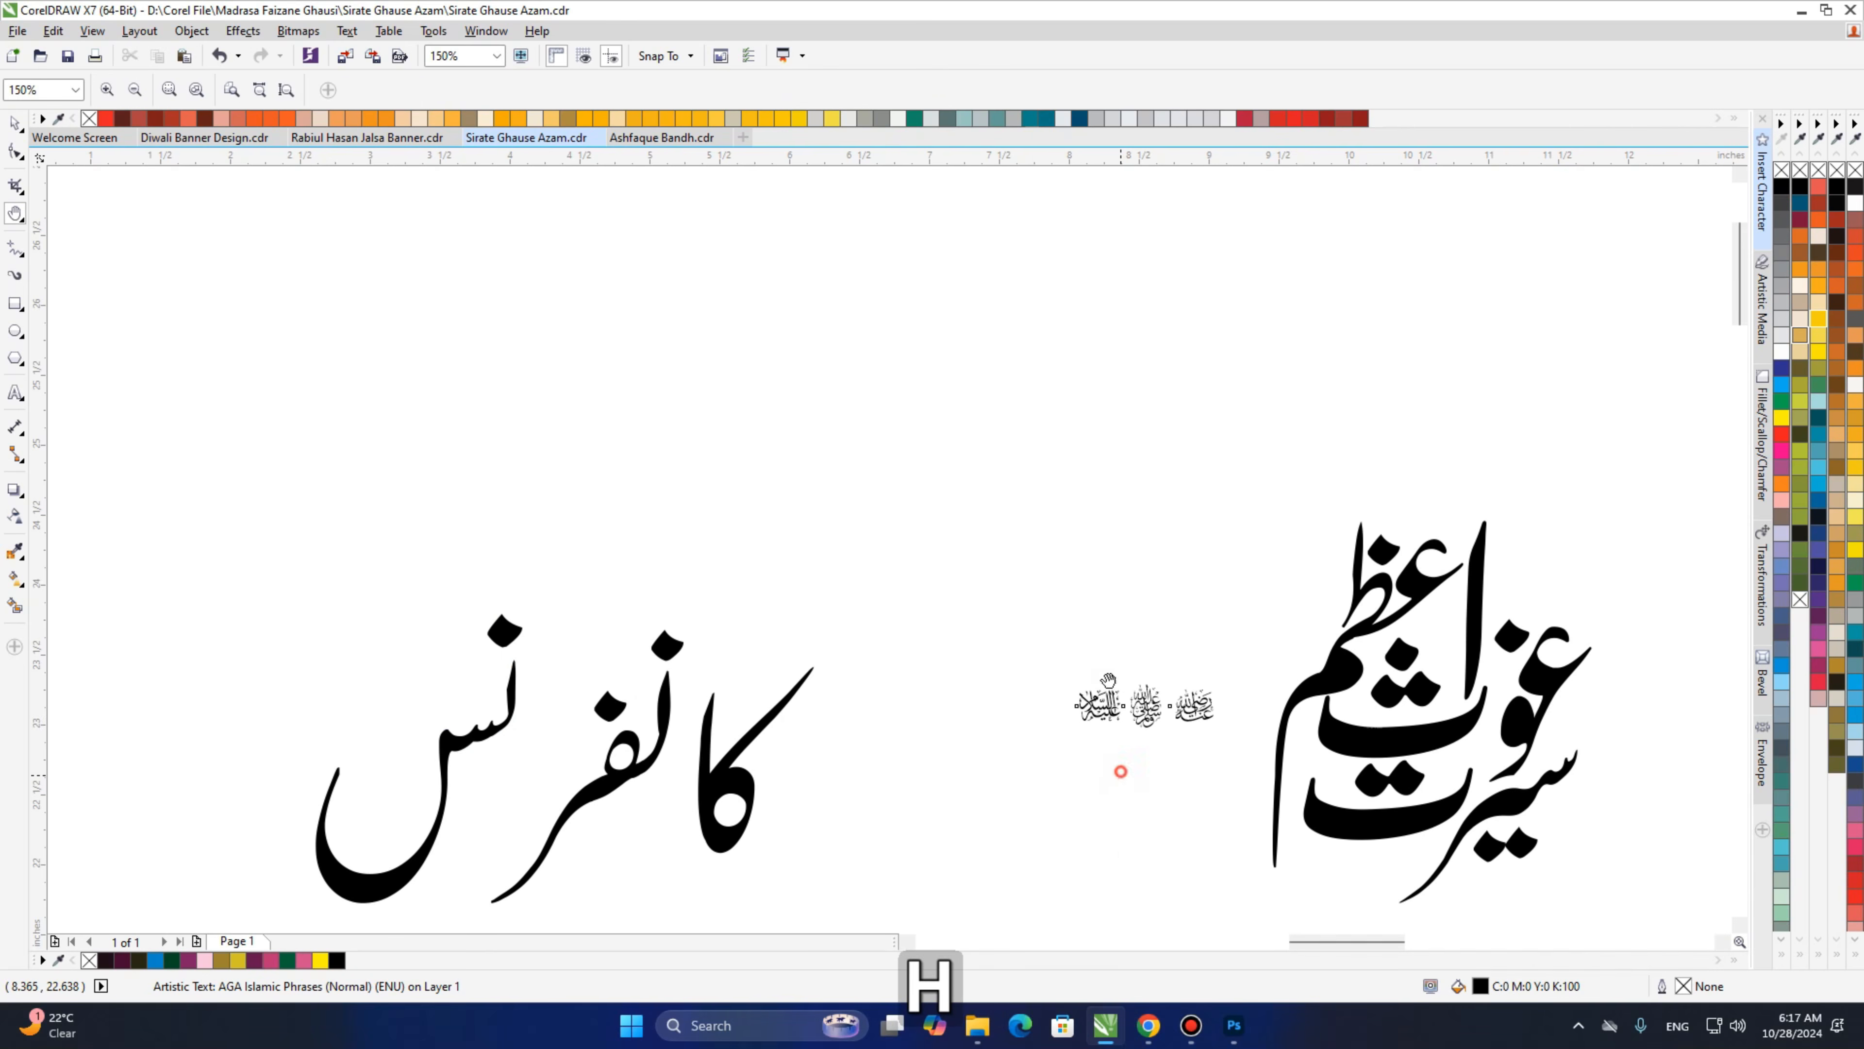
{"action": "left_click_drag", "start_coordinate": [1115, 762], "coordinate": [1100, 609]}
{"action": "key", "text": "space"}
{"action": "key", "text": "ctrl+k"}
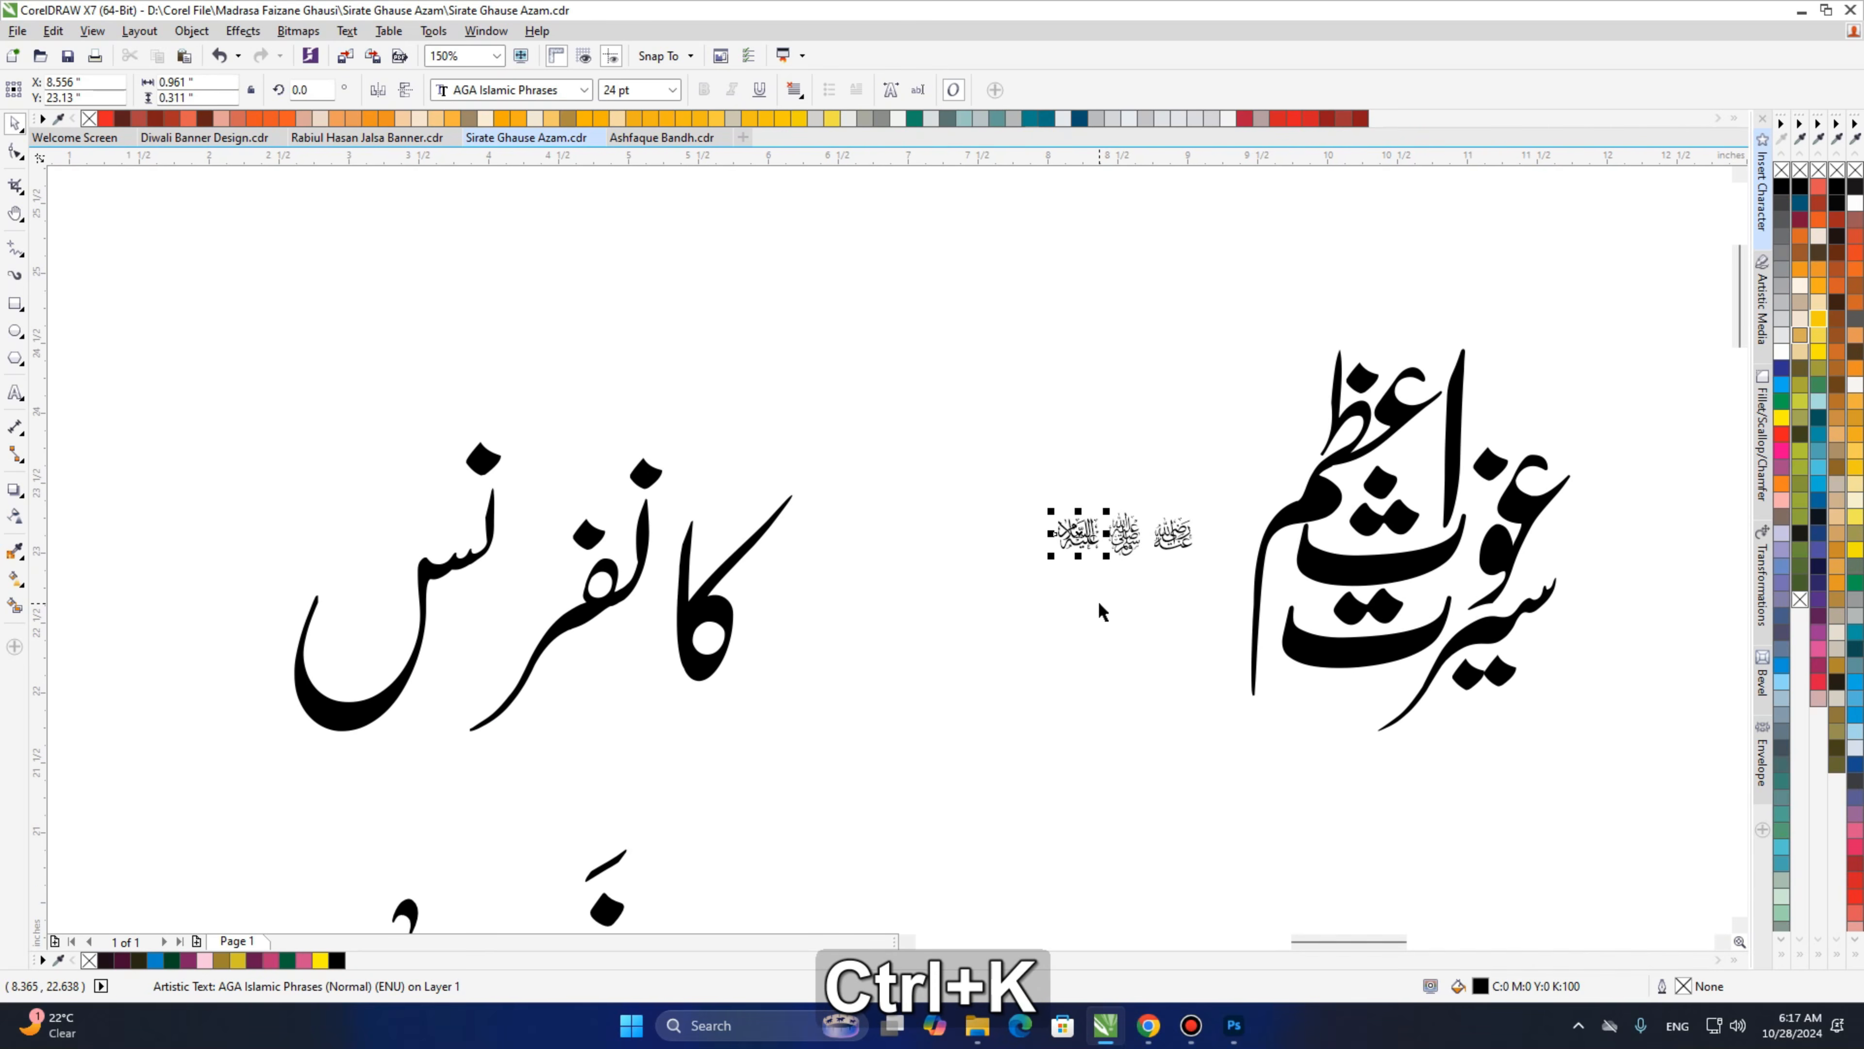
{"action": "left_click", "coordinate": [1179, 543]}
{"action": "key", "text": "ctrl+q"}
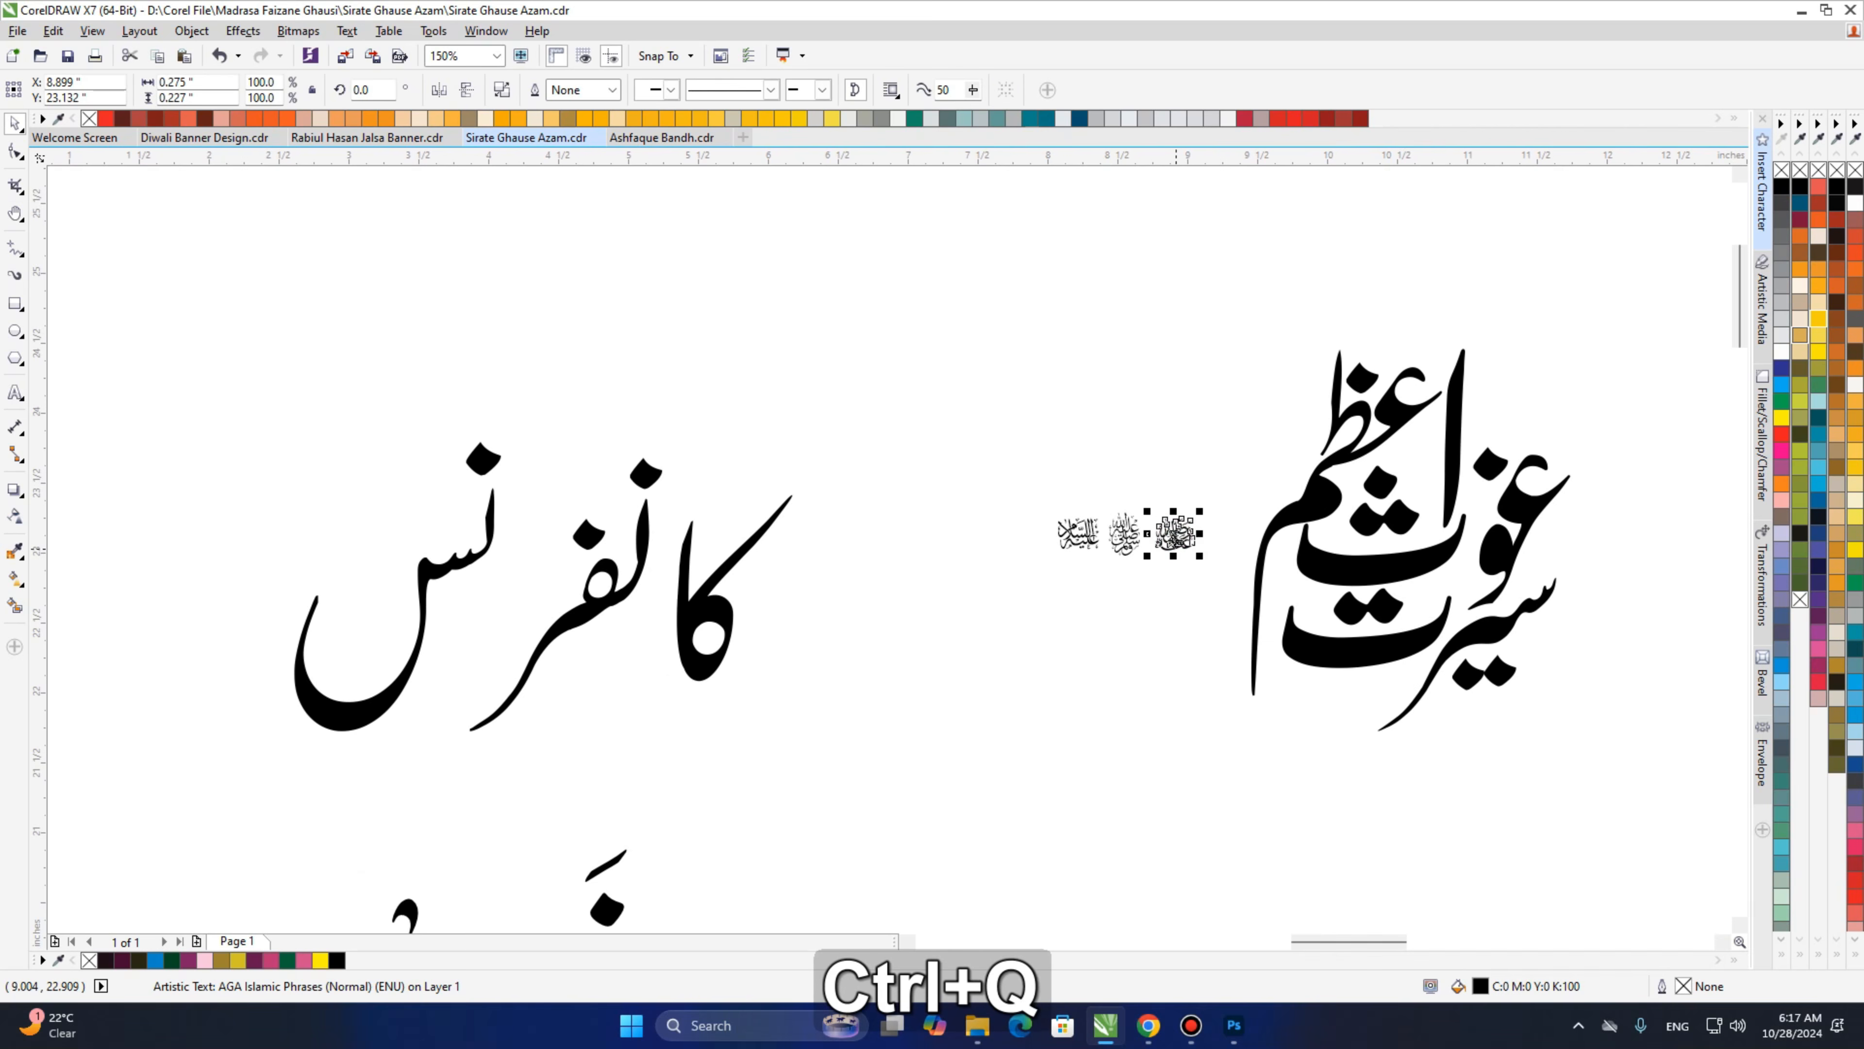
Place the رضی اللہ عنہ symbol between عظم and the alif, and enlarge it to fill the gap.
{"action": "left_click_drag", "start_coordinate": [1485, 495], "coordinate": [1416, 455]}
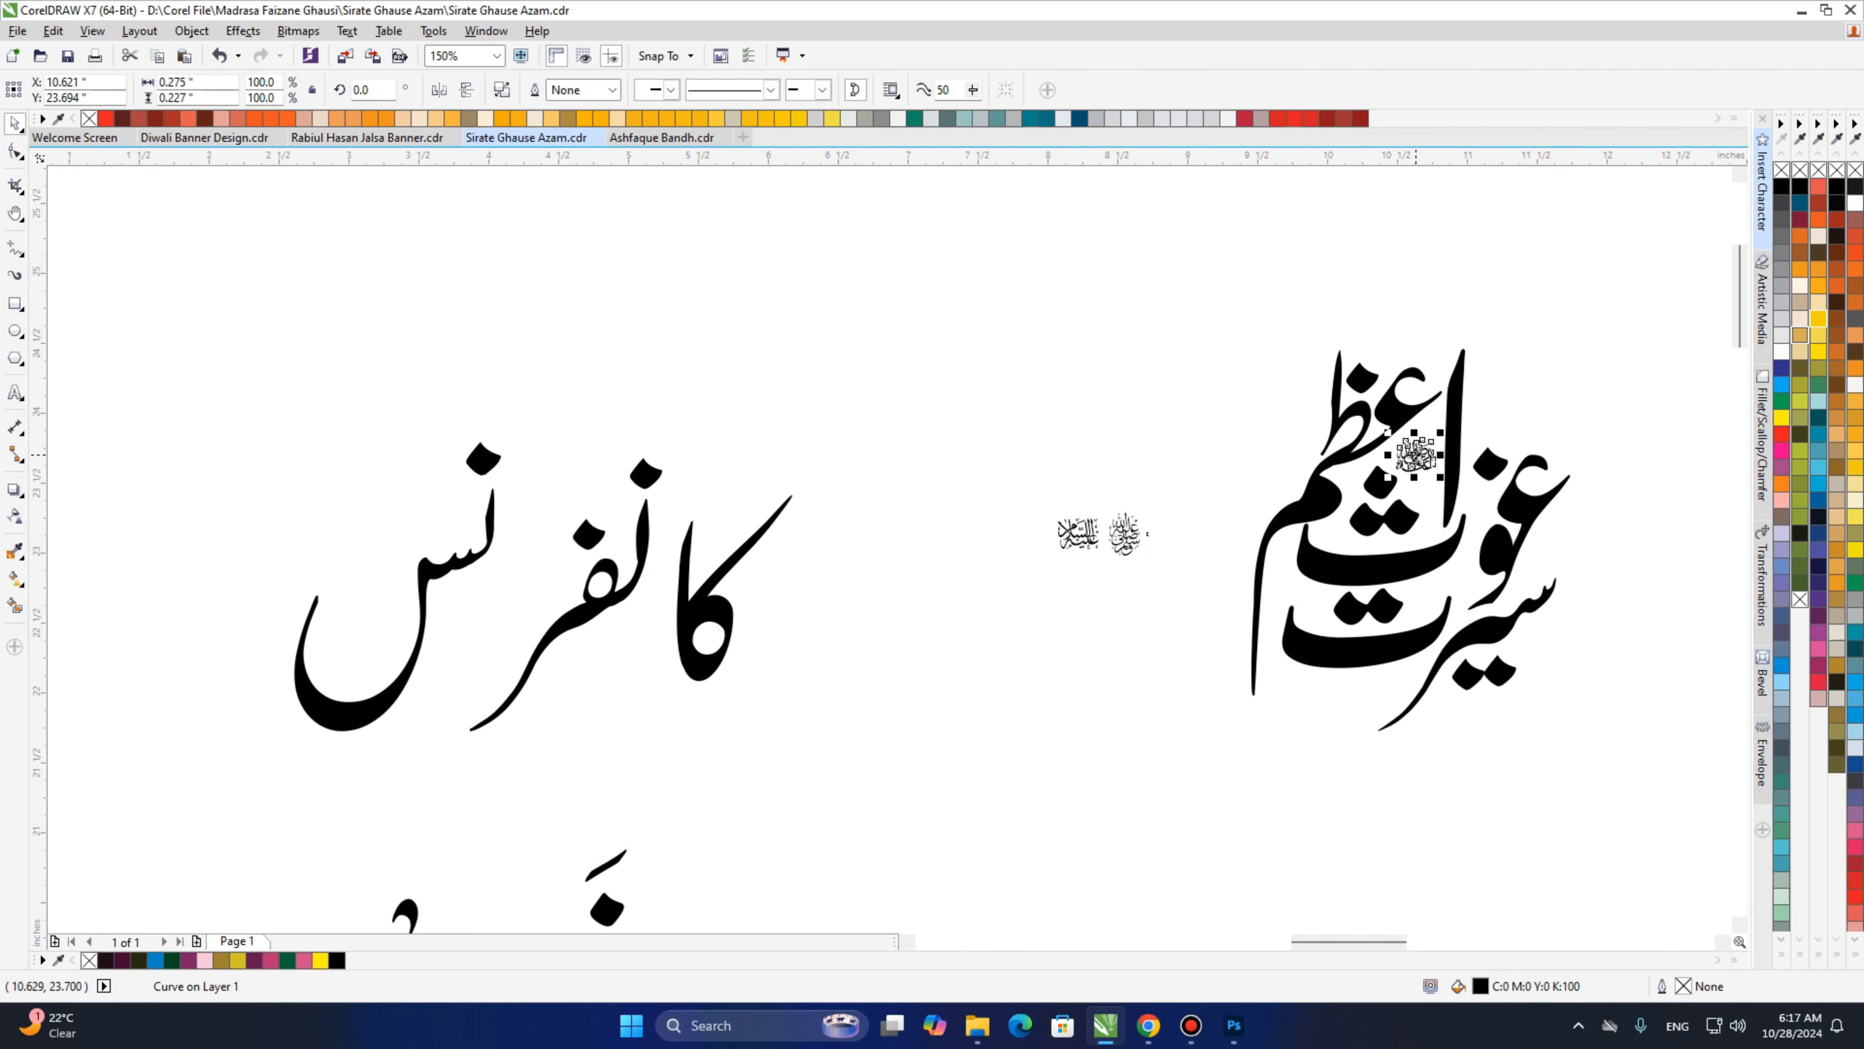
{"action": "scroll", "coordinate": [1415, 455], "scroll_direction": "up", "scroll_amount": 4}
{"action": "left_click_drag", "start_coordinate": [1327, 387], "coordinate": [1298, 363]}
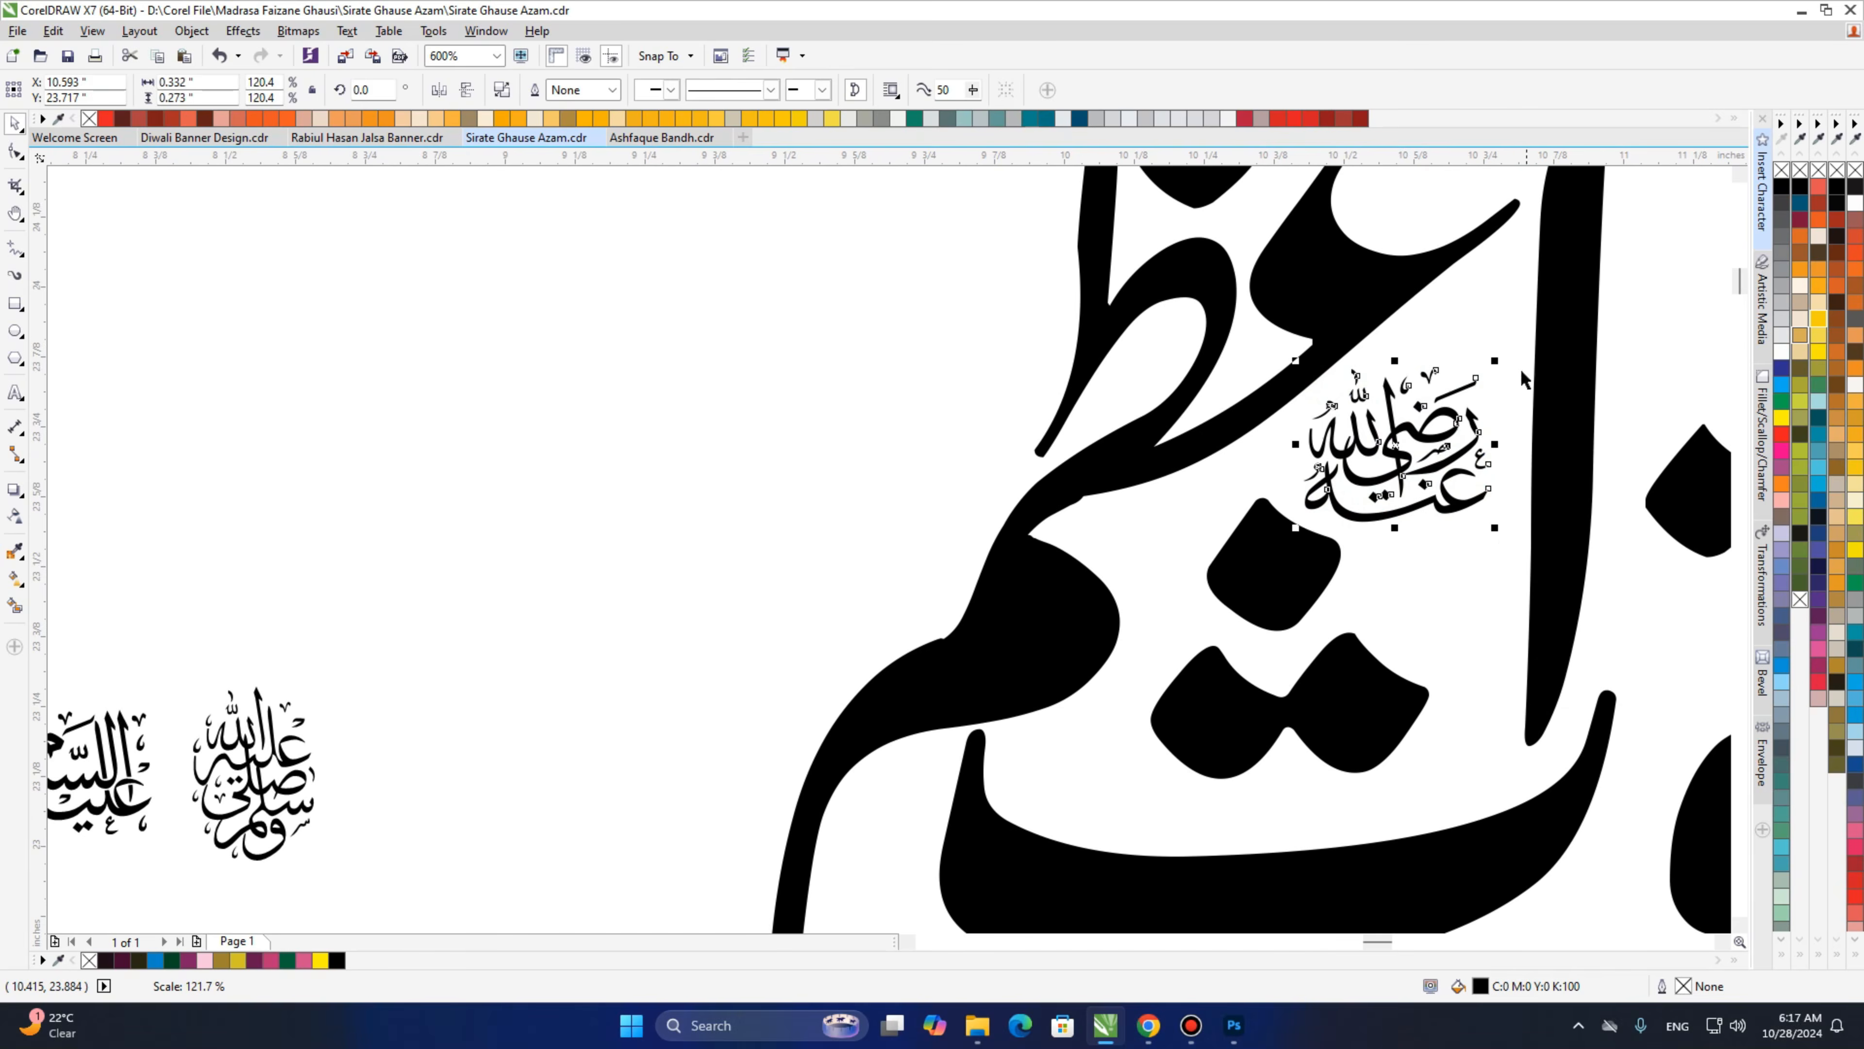
{"action": "left_click_drag", "start_coordinate": [1494, 362], "coordinate": [1533, 332]}
Delete the two unused honorific symbols beside the stacked title.
{"action": "key", "text": "h"}
{"action": "scroll", "coordinate": [1401, 529], "scroll_direction": "down", "scroll_amount": 1}
{"action": "key", "text": "space"}
{"action": "left_click_drag", "start_coordinate": [1090, 478], "coordinate": [1430, 670]}
{"action": "left_click_drag", "start_coordinate": [903, 724], "coordinate": [993, 598]}
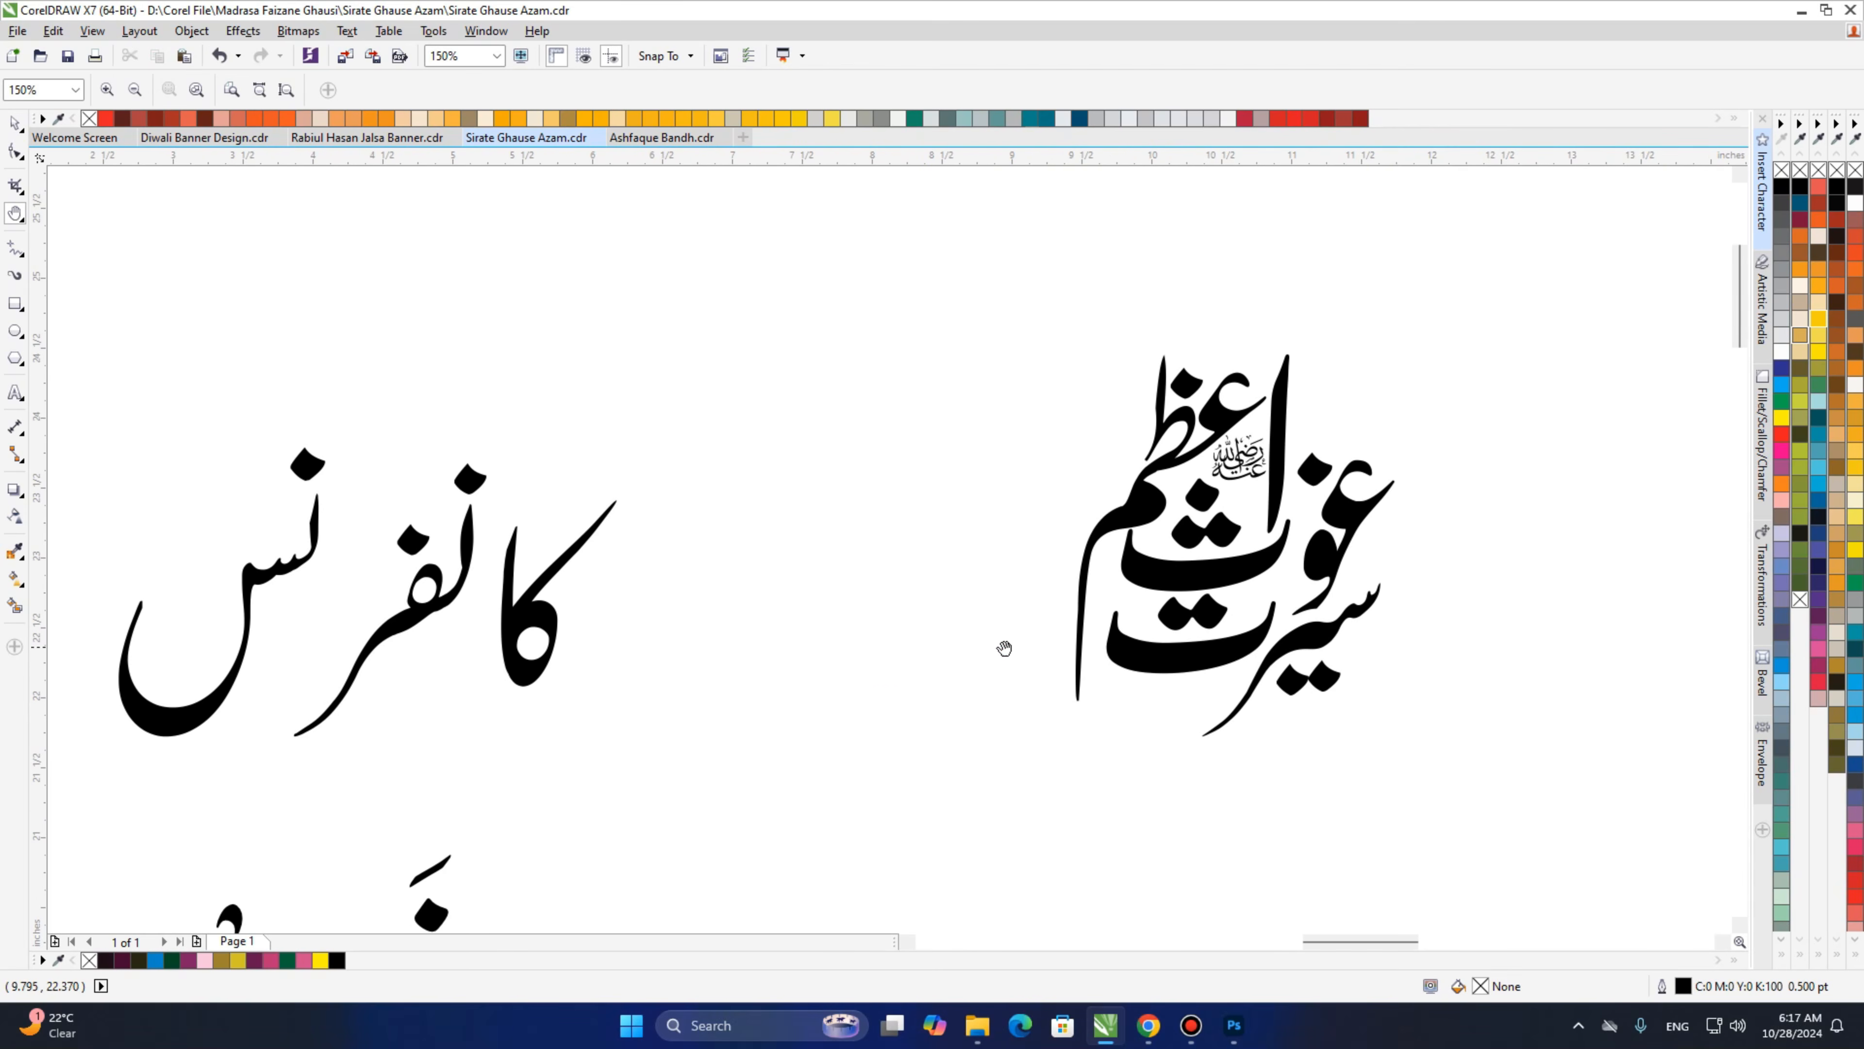
Place the letter bodies of کا and نفر, stacked on each other, beside عظم, following the poster's title.
{"action": "left_click_drag", "start_coordinate": [891, 651], "coordinate": [1058, 617]}
{"action": "right_click", "coordinate": [808, 638]}
{"action": "left_click_drag", "start_coordinate": [749, 617], "coordinate": [886, 265]}
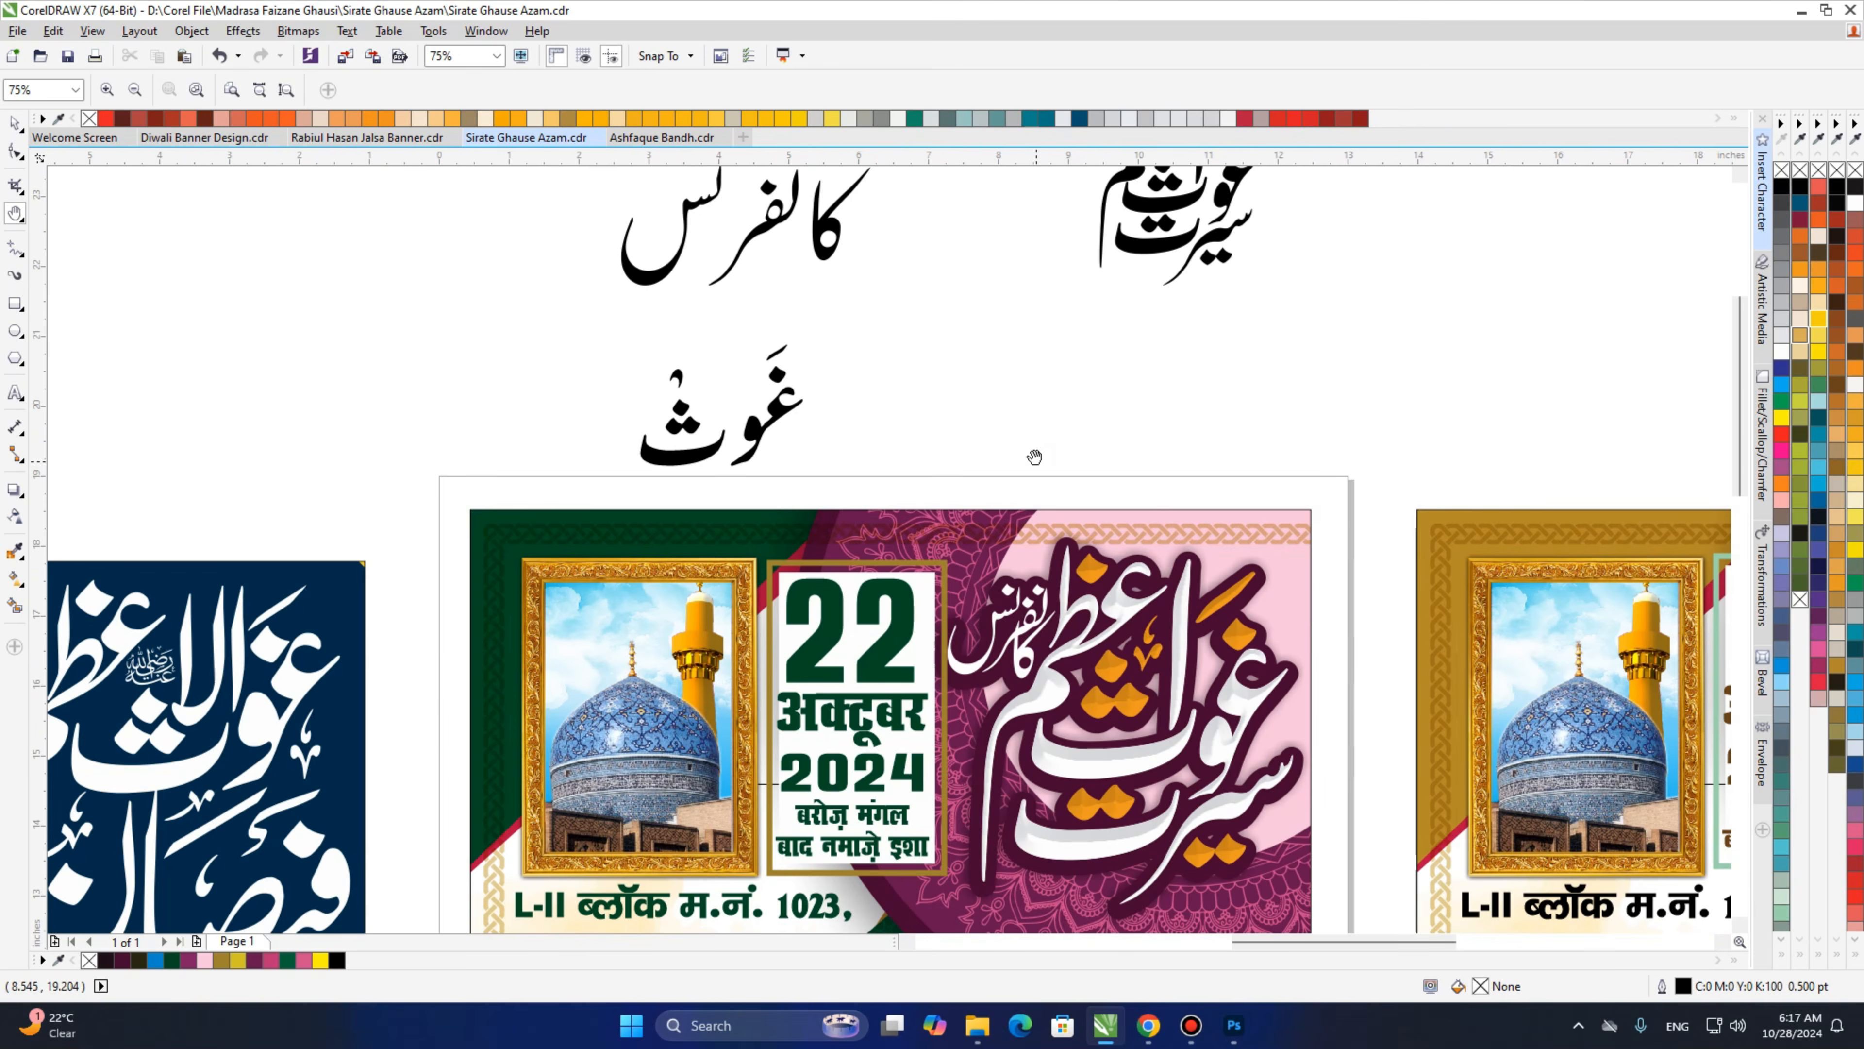
{"action": "left_click_drag", "start_coordinate": [1034, 457], "coordinate": [924, 574]}
{"action": "double_click", "coordinate": [894, 509]}
{"action": "key", "text": "space"}
{"action": "left_click_drag", "start_coordinate": [1031, 503], "coordinate": [1043, 527]}
{"action": "left_click_drag", "start_coordinate": [446, 616], "coordinate": [1074, 436]}
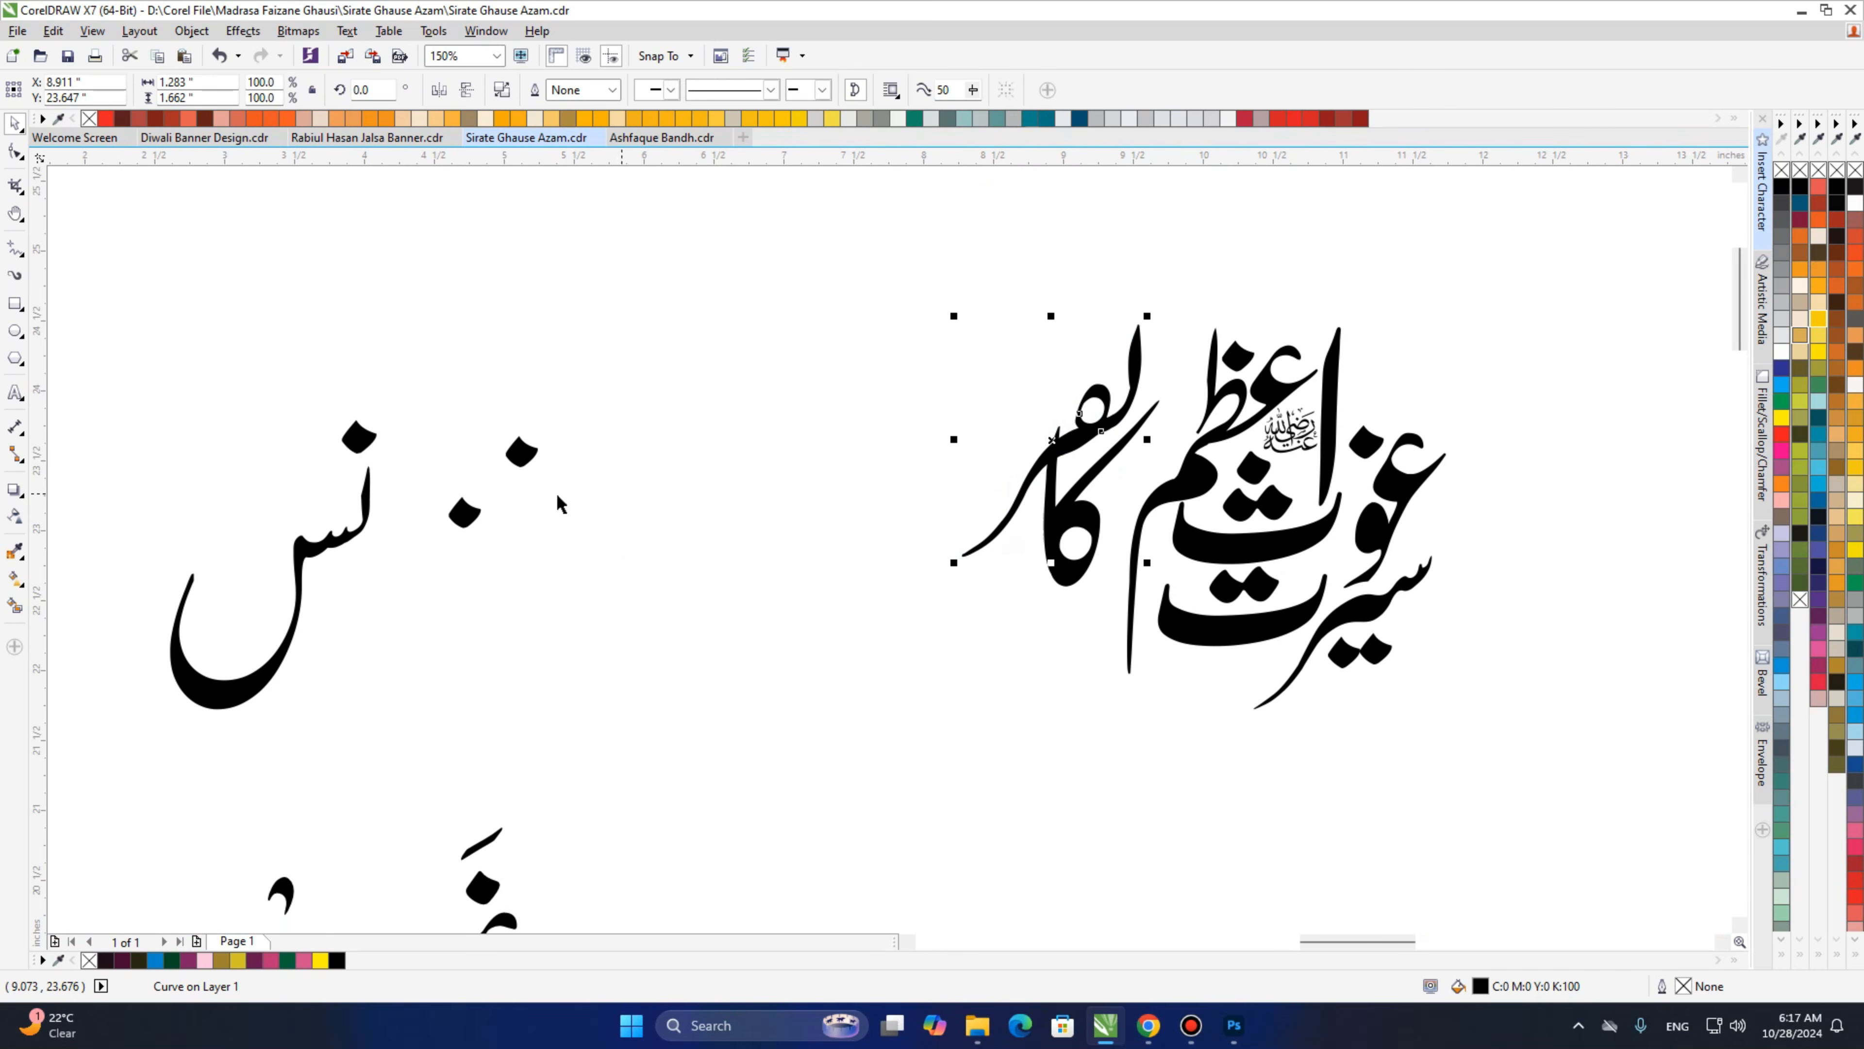
Add the dots of نفر and the نس letters with their dot to complete the stacked کانفرنس.
{"action": "left_click_drag", "start_coordinate": [1109, 333], "coordinate": [1115, 332]}
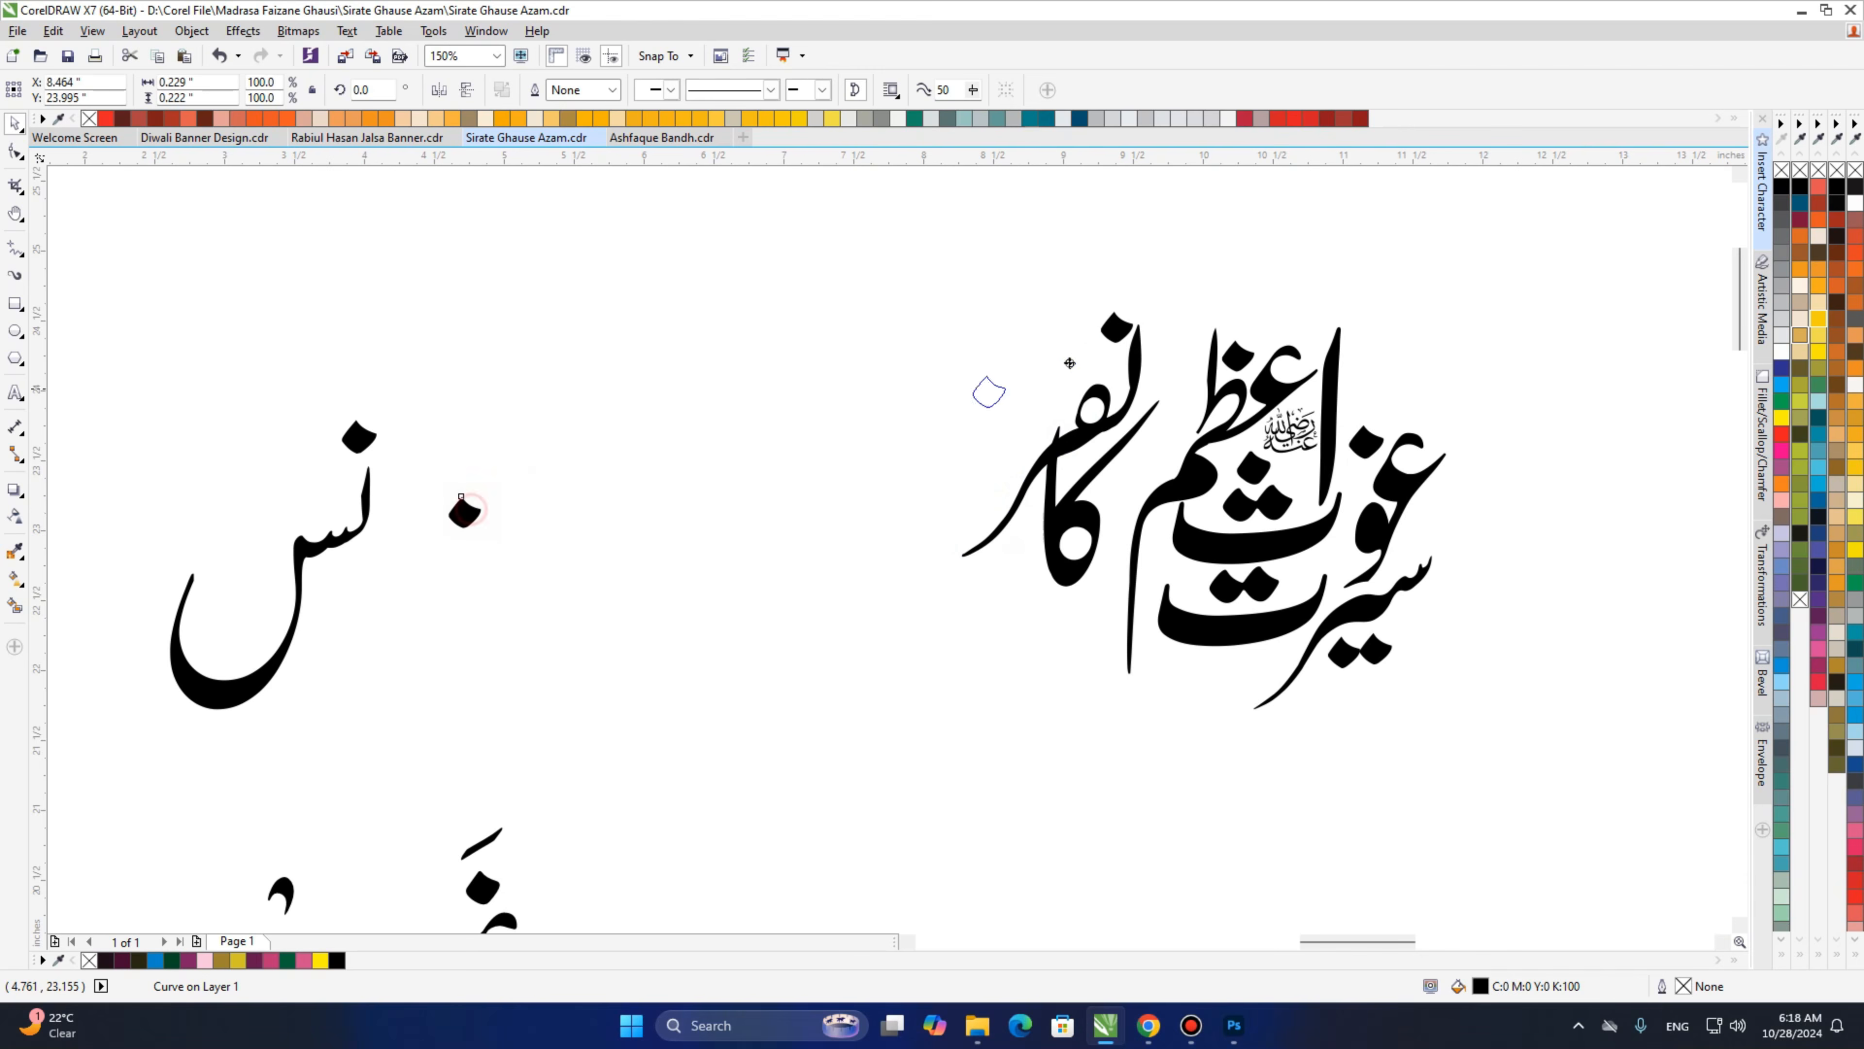
{"action": "left_click_drag", "start_coordinate": [962, 409], "coordinate": [1082, 364]}
{"action": "left_click_drag", "start_coordinate": [336, 552], "coordinate": [1033, 394]}
{"action": "left_click_drag", "start_coordinate": [361, 438], "coordinate": [1032, 332]}
Reduce کانفرنس to fit beside the upper part of عظم and group all the title's lettering.
{"action": "left_click_drag", "start_coordinate": [822, 625], "coordinate": [1177, 397]}
{"action": "scroll", "coordinate": [1055, 523], "scroll_direction": "down", "scroll_amount": 1}
{"action": "scroll", "coordinate": [1108, 400], "scroll_direction": "up", "scroll_amount": 1}
{"action": "key", "text": "space"}
{"action": "left_click_drag", "start_coordinate": [1276, 296], "coordinate": [713, 768]}
{"action": "left_click_drag", "start_coordinate": [1311, 285], "coordinate": [756, 749]}
{"action": "key", "text": "ctrl+g"}
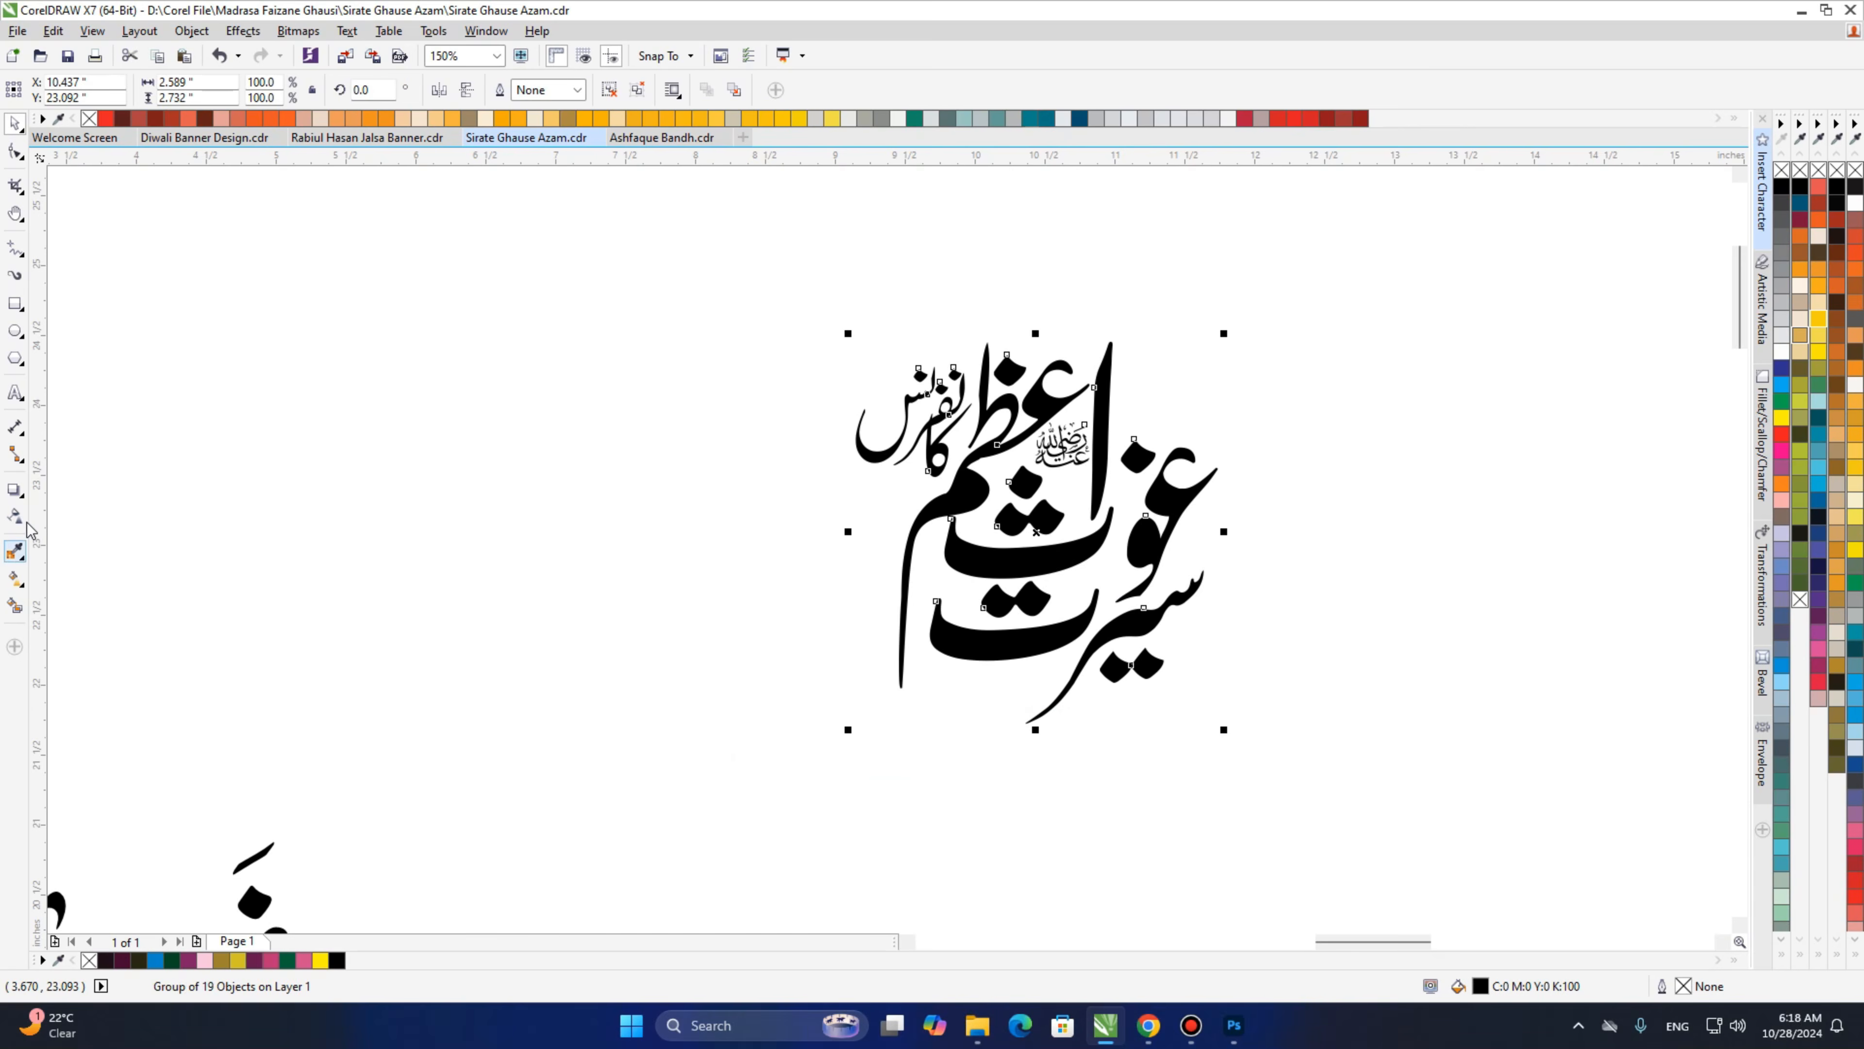
Add a one-step outside contour to the grouped title with a 0.1-inch offset.
{"action": "left_click", "coordinate": [14, 489]}
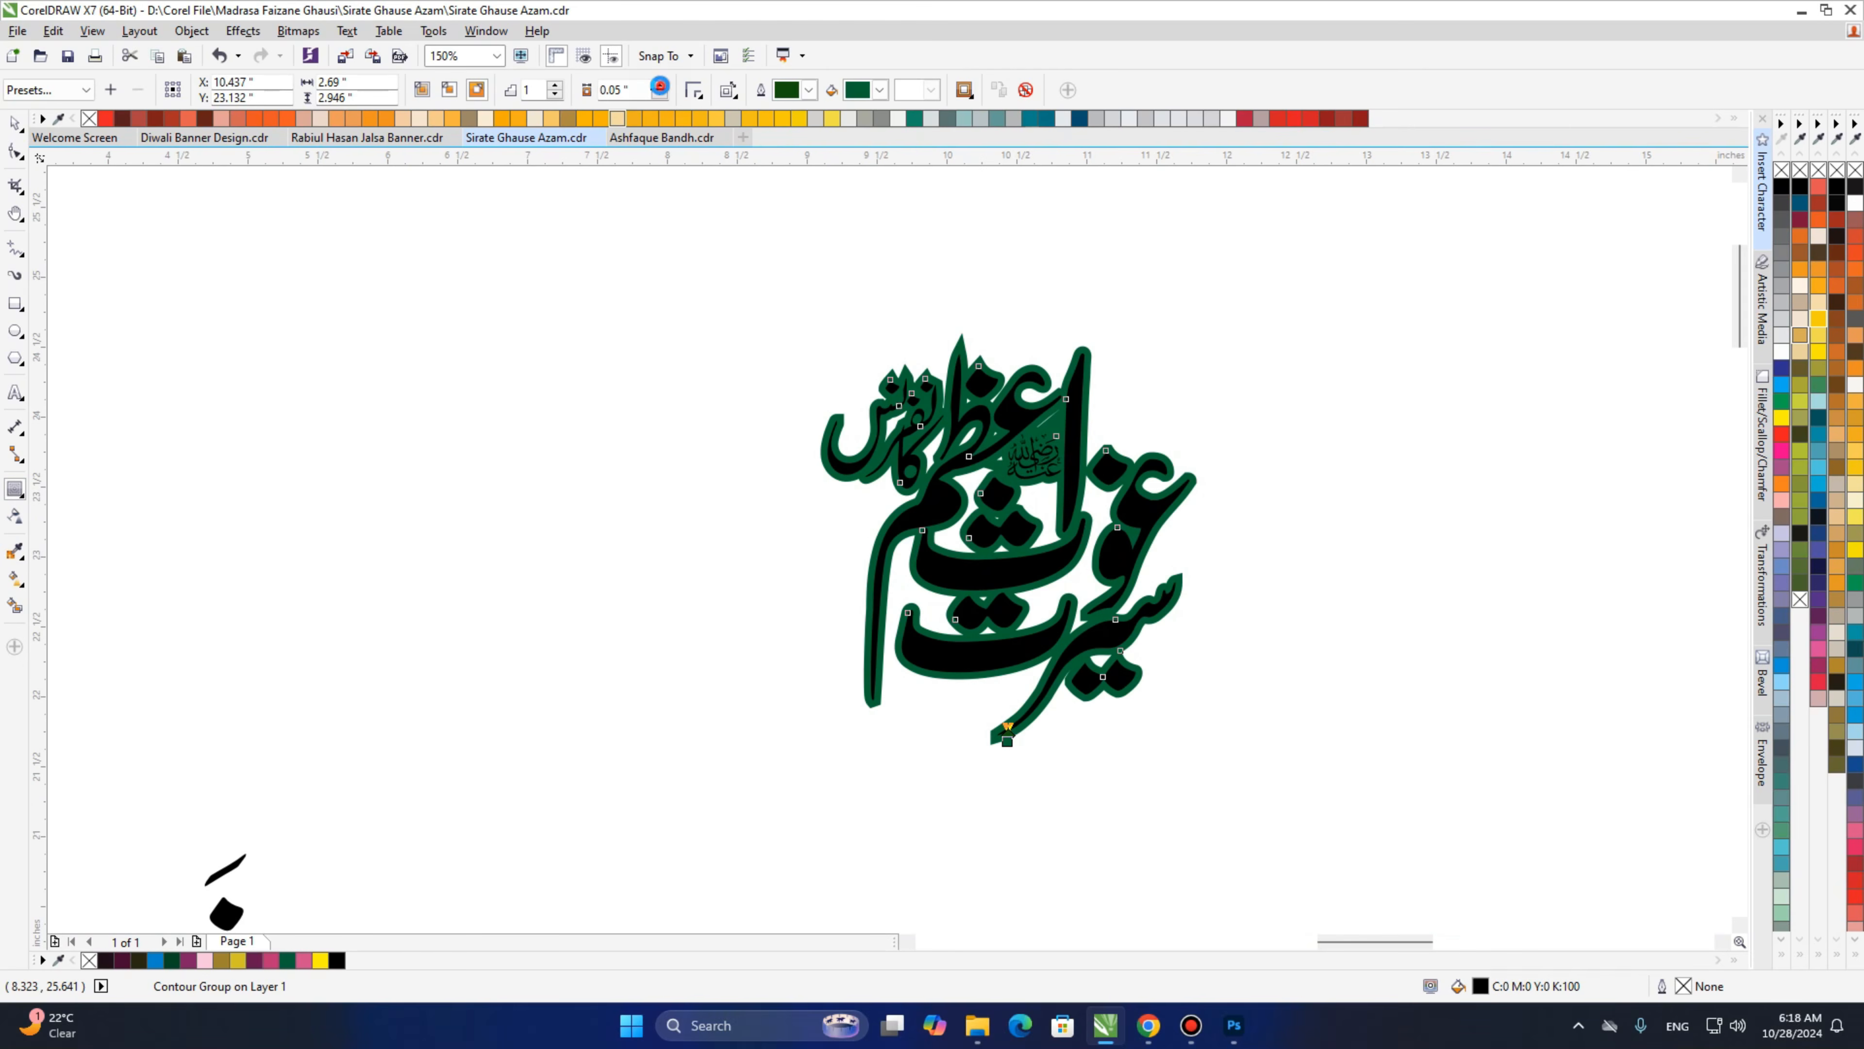
{"action": "left_click", "coordinate": [660, 86]}
{"action": "left_click", "coordinate": [659, 86]}
{"action": "left_click", "coordinate": [660, 86]}
{"action": "left_click", "coordinate": [660, 85]}
{"action": "left_click", "coordinate": [660, 86]}
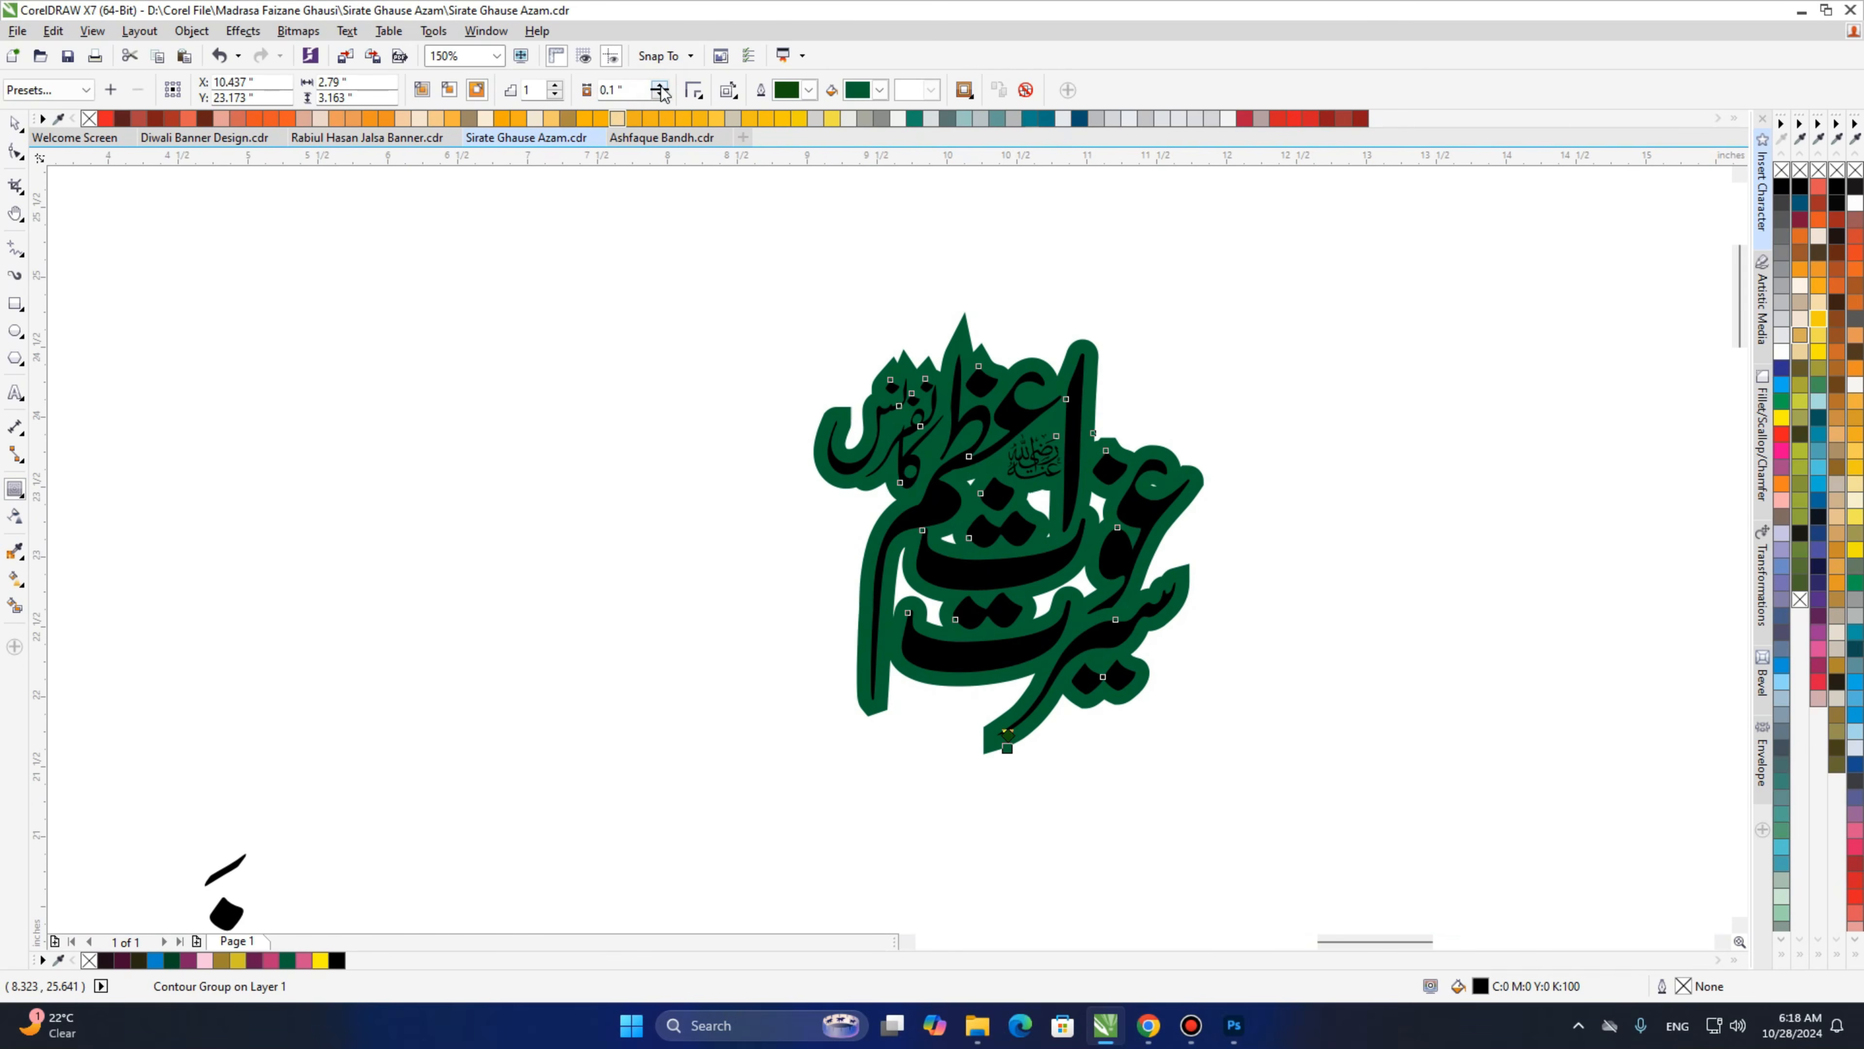
Give the contour round corners and set its offset to 0.11 inch.
{"action": "left_click", "coordinate": [696, 96]}
{"action": "left_click", "coordinate": [754, 135]}
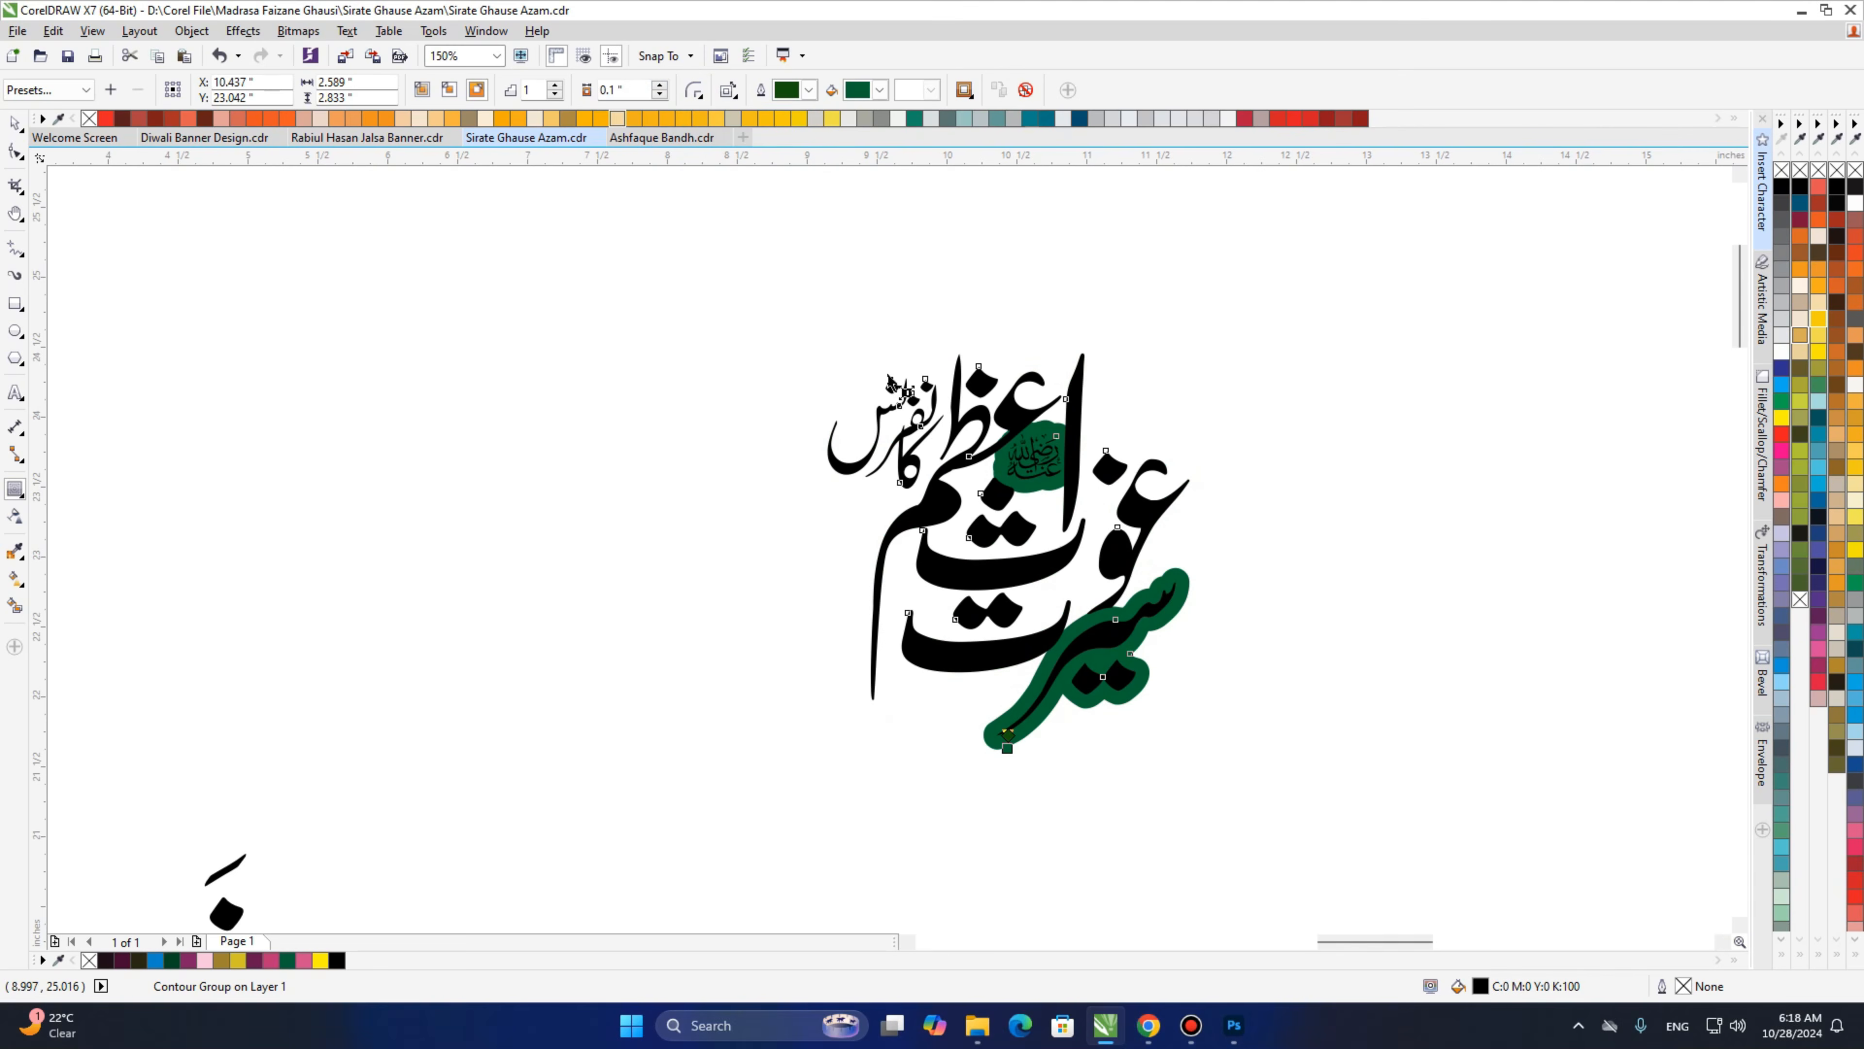
{"action": "left_click", "coordinate": [659, 86]}
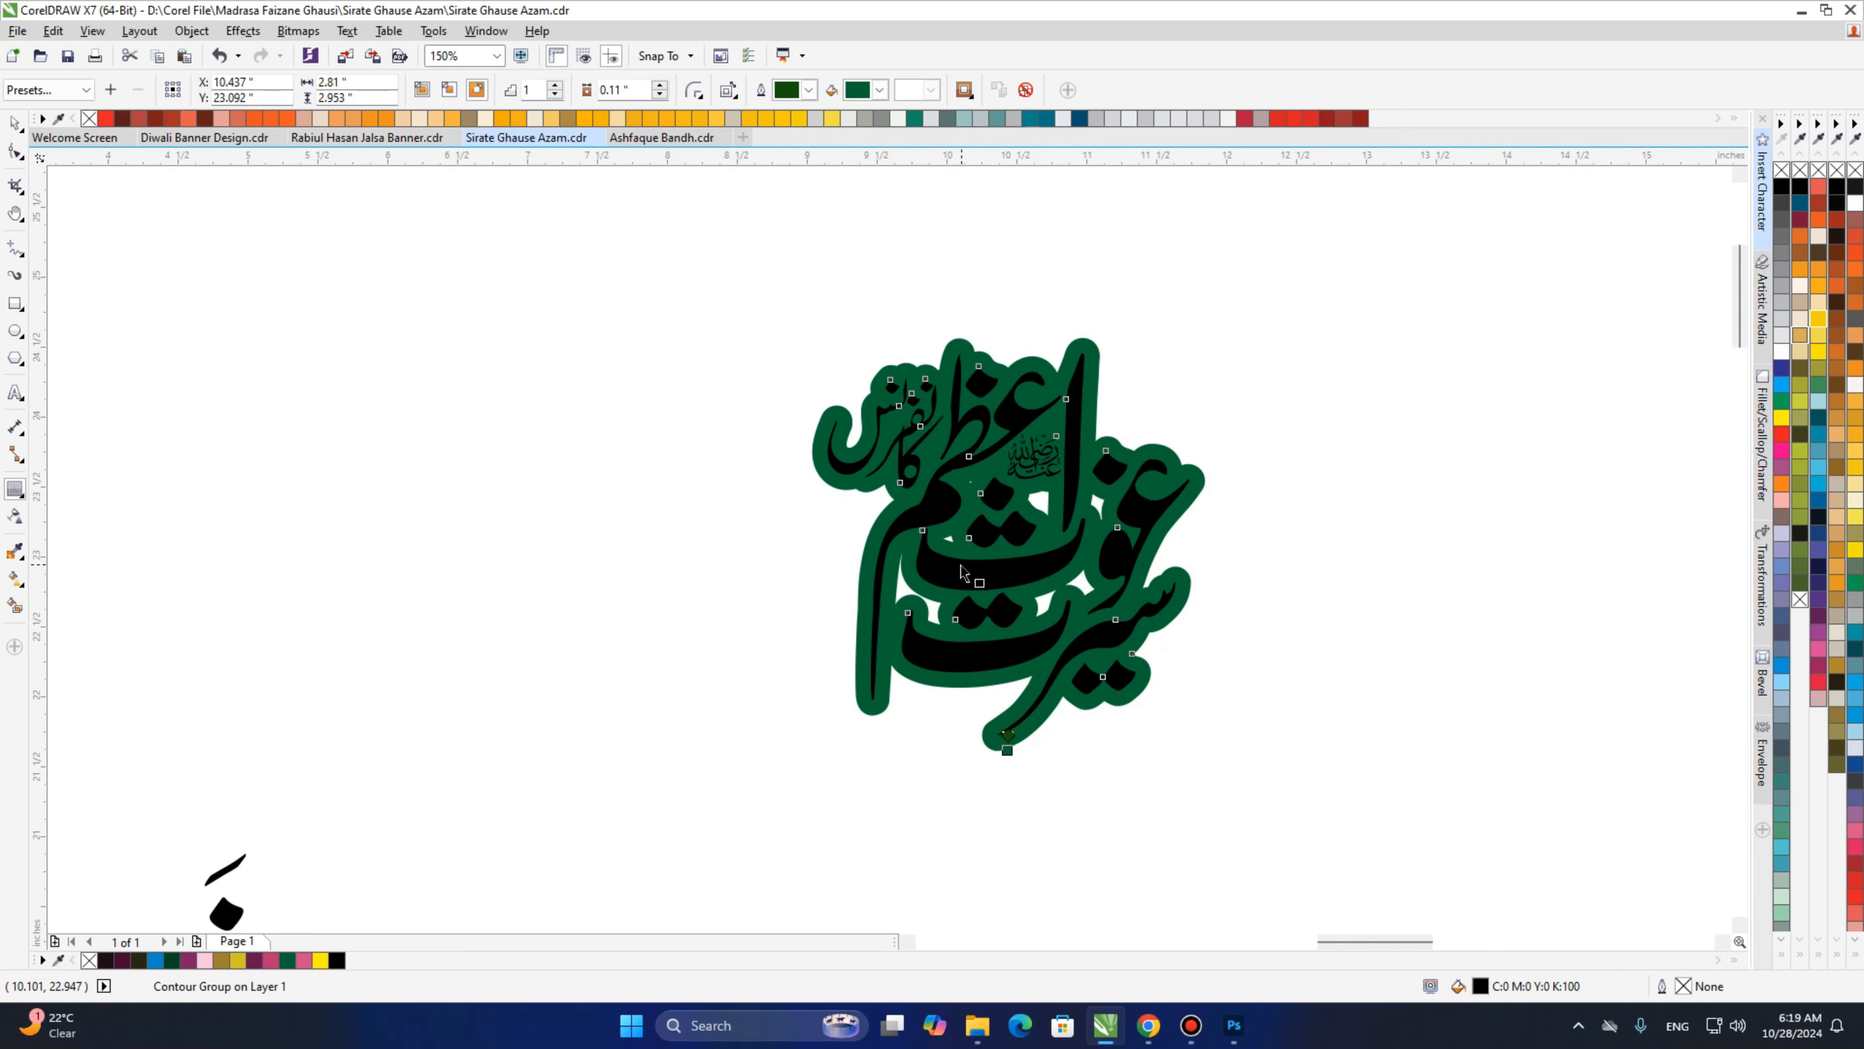
Break the contour group apart so the outline shape separates from the lettering.
{"action": "left_click", "coordinate": [16, 126]}
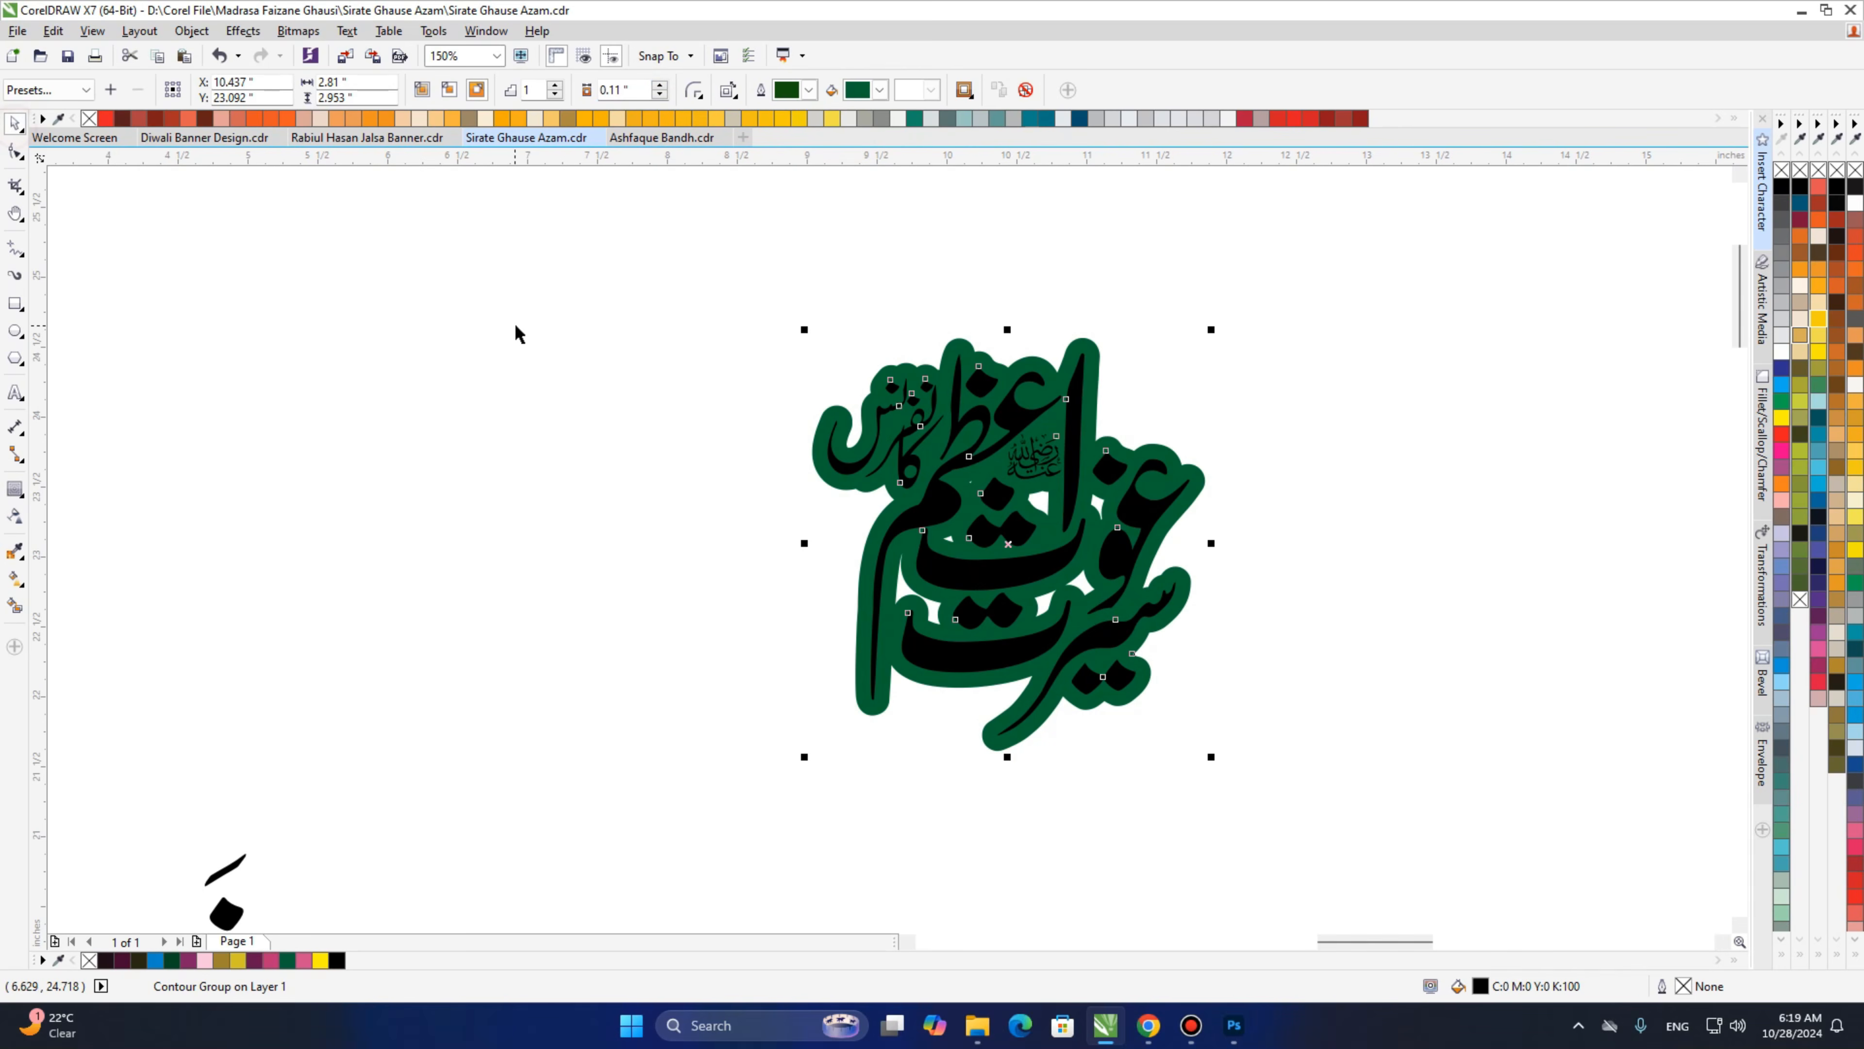
{"action": "key", "text": "ctrl+k"}
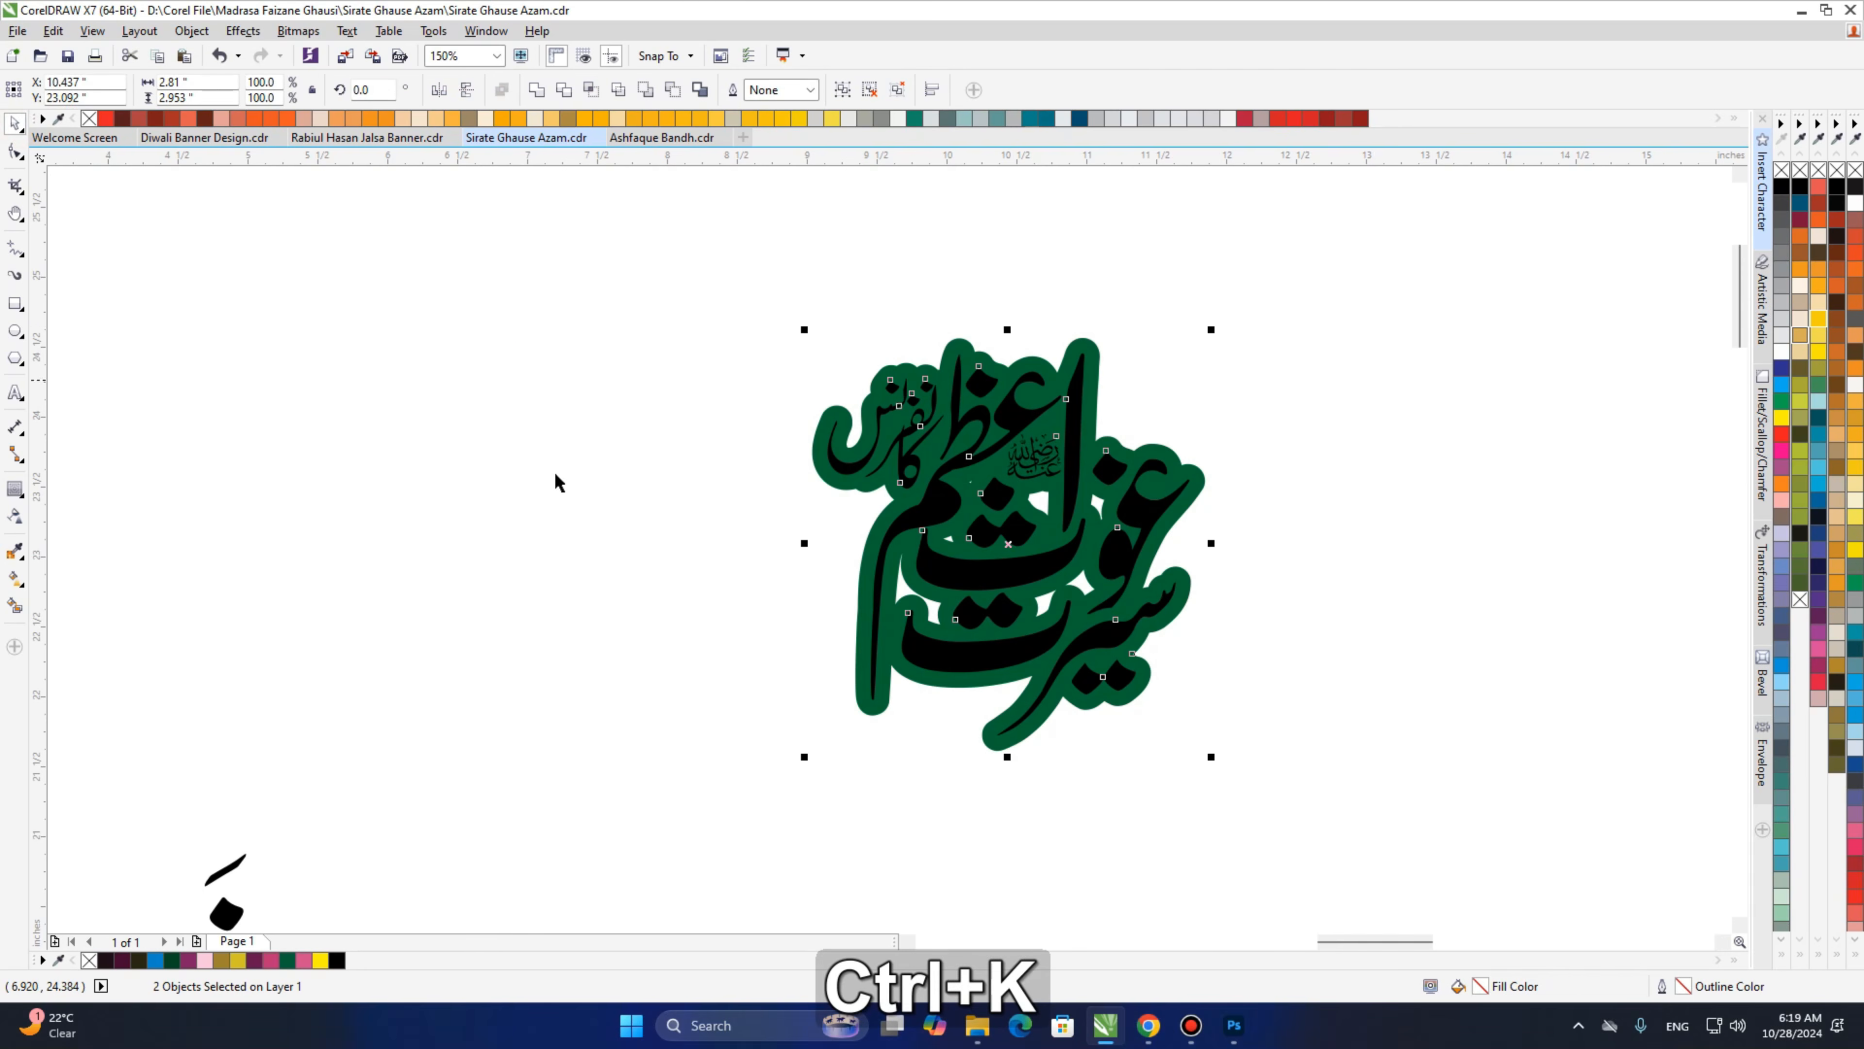
{"action": "left_click", "coordinate": [555, 473]}
Fill the title's contour shape with the dark maroon sampled from the poster title's outline.
{"action": "key", "text": "h"}
{"action": "scroll", "coordinate": [871, 538], "scroll_direction": "down", "scroll_amount": 1}
{"action": "left_click_drag", "start_coordinate": [873, 635], "coordinate": [1044, 364]}
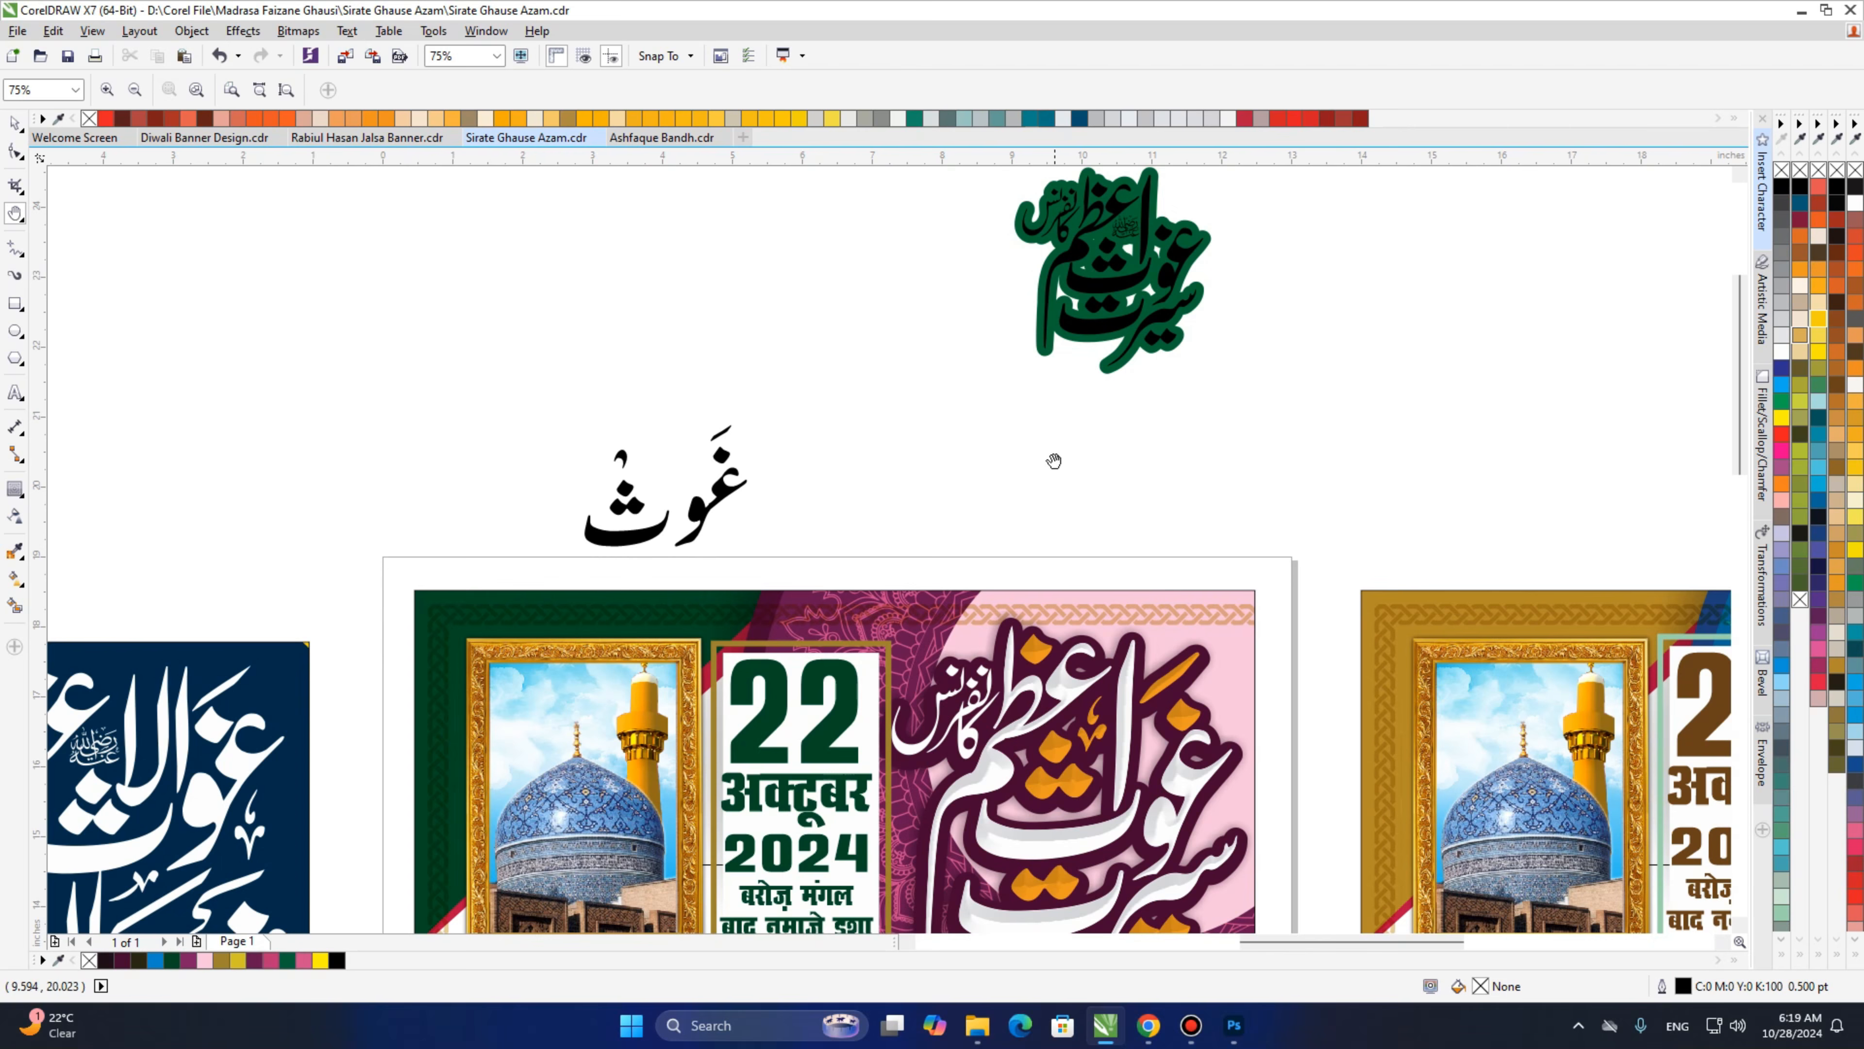
{"action": "left_click_drag", "start_coordinate": [1037, 620], "coordinate": [968, 597]}
{"action": "key", "text": "space"}
{"action": "left_click", "coordinate": [926, 614]}
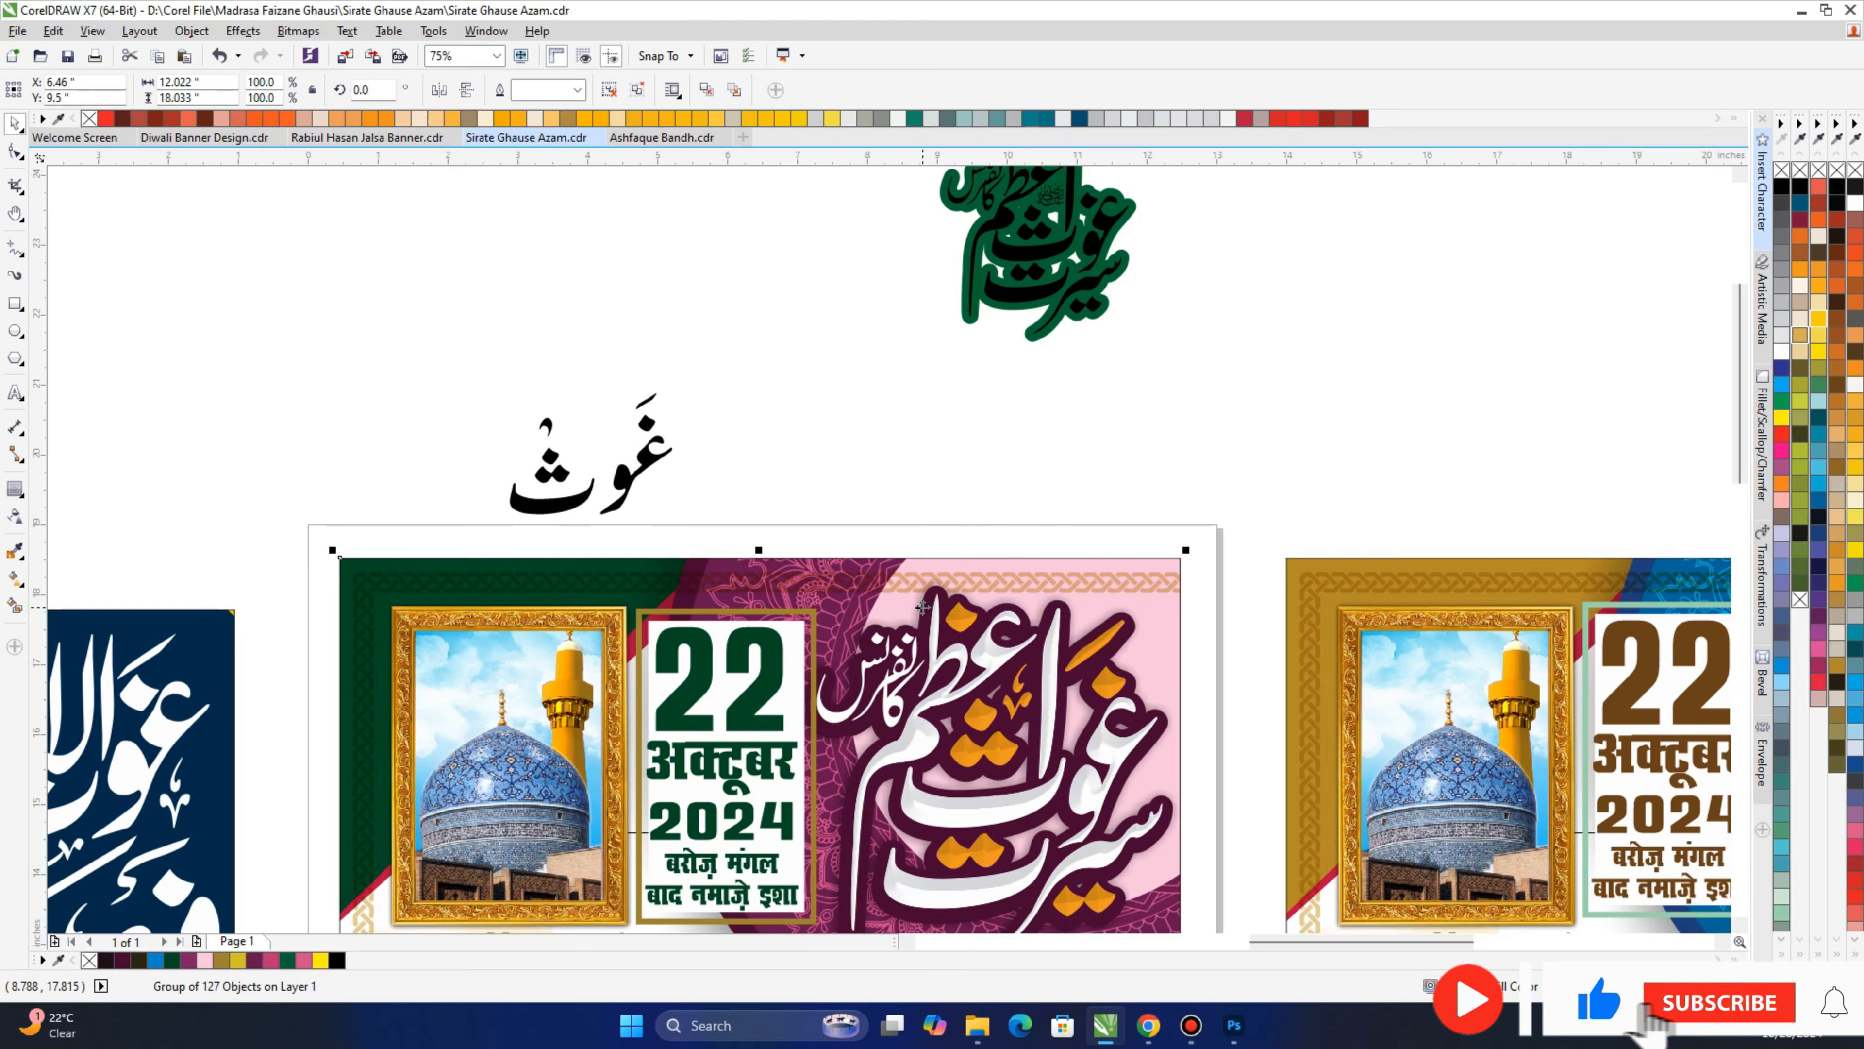
{"action": "left_click", "coordinate": [15, 550]}
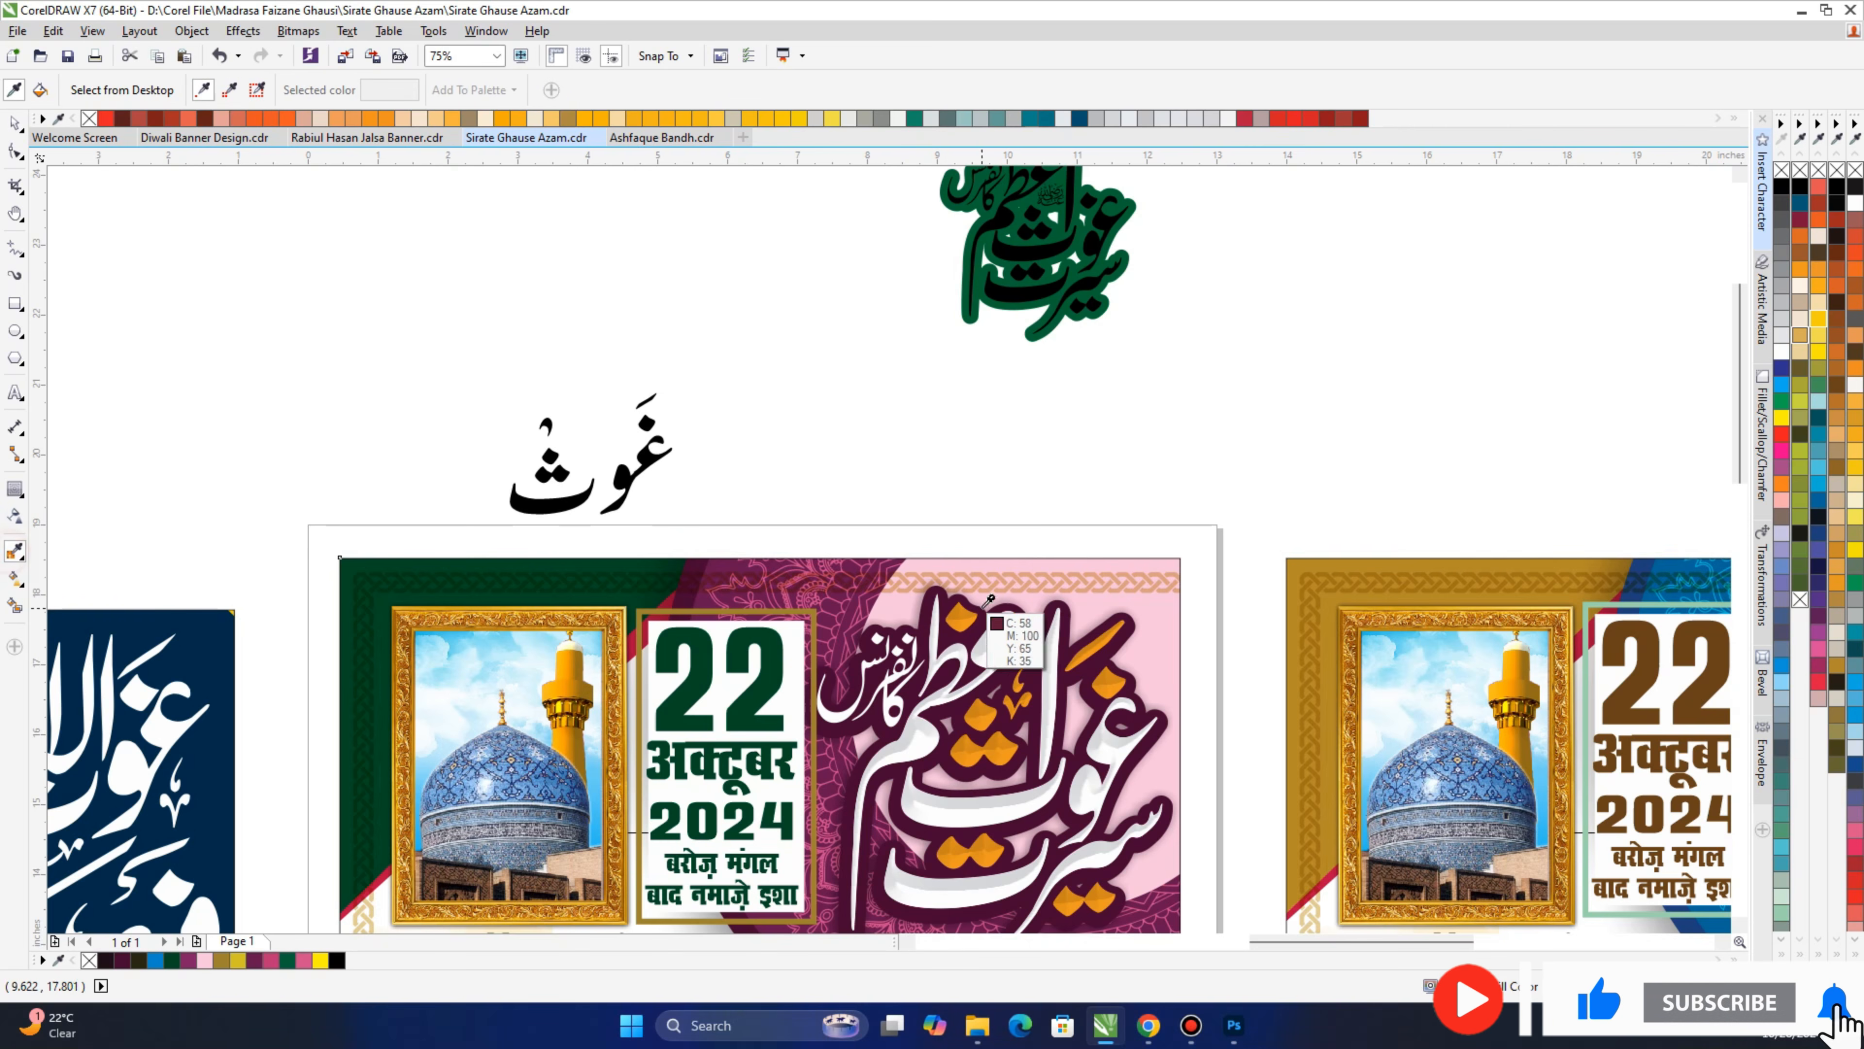
{"action": "left_click", "coordinate": [954, 600]}
{"action": "scroll", "coordinate": [954, 297], "scroll_direction": "up", "scroll_amount": 3}
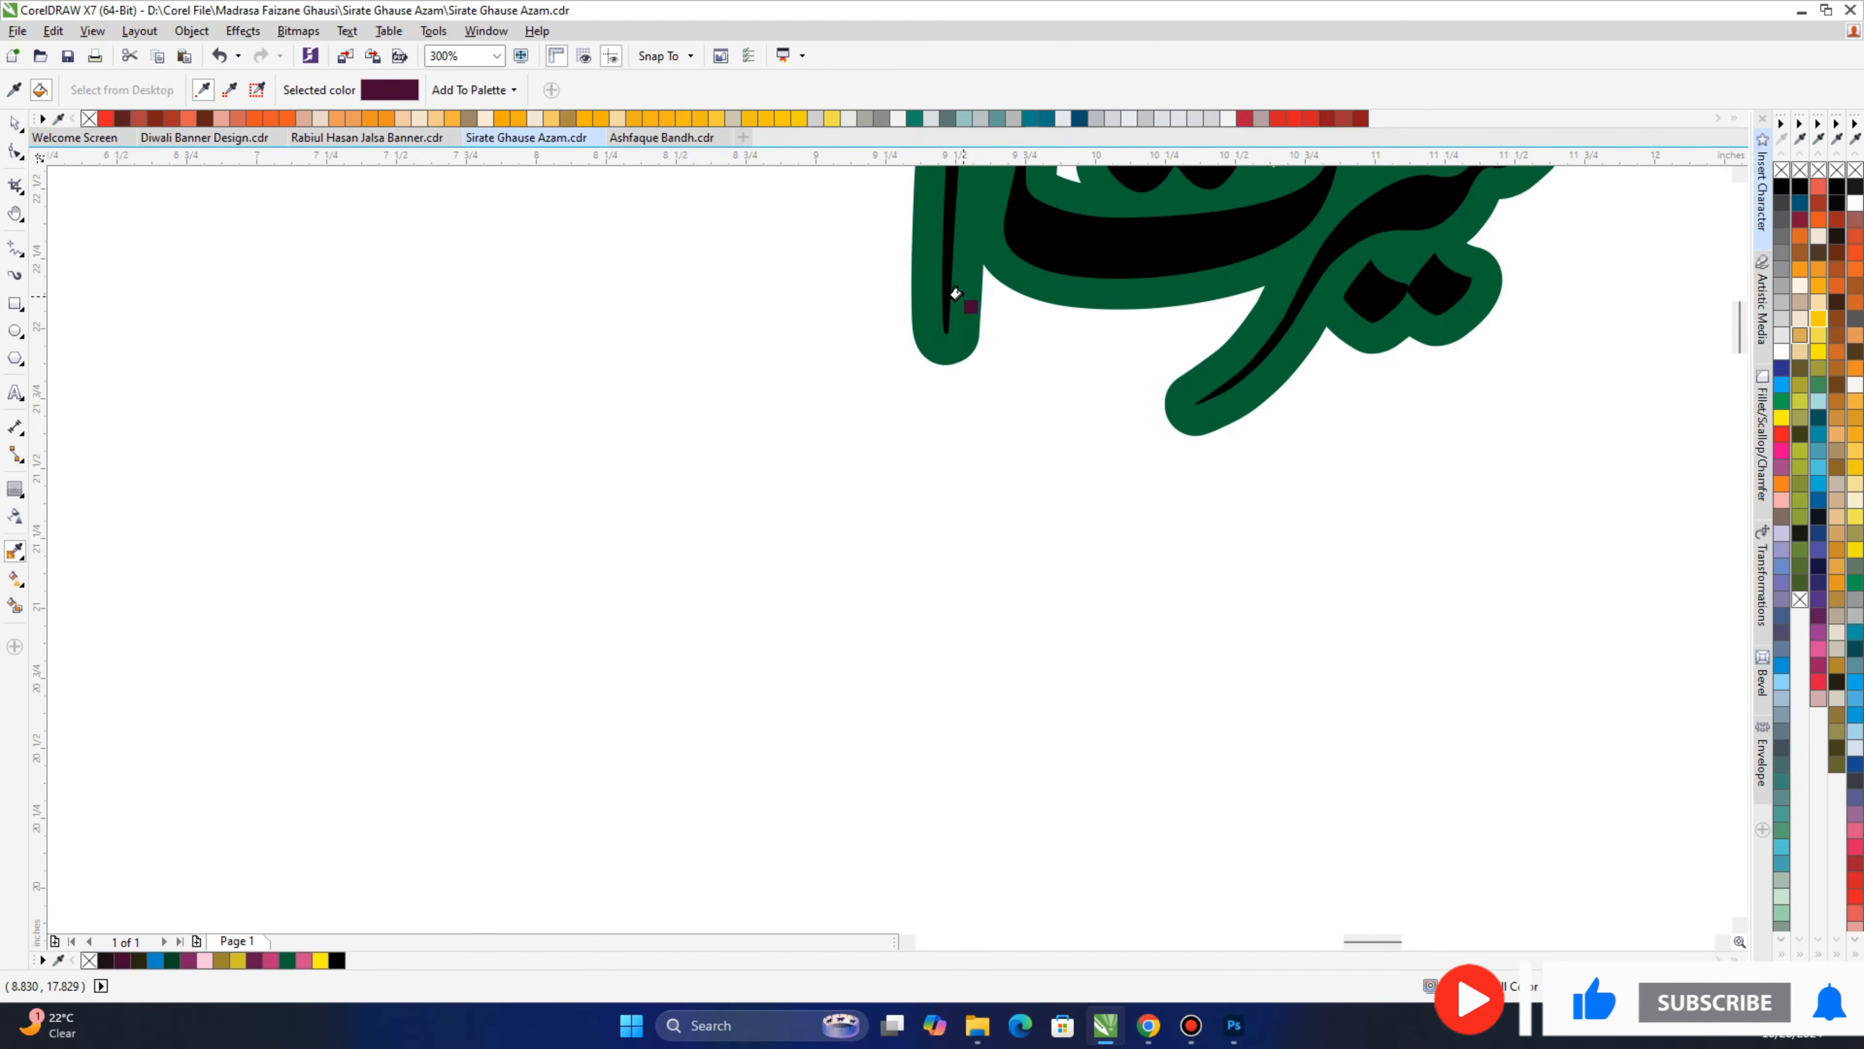
{"action": "left_click", "coordinate": [955, 293]}
Enlarge the title with its contour to 168.1% and ungroup the lettering.
{"action": "scroll", "coordinate": [999, 333], "scroll_direction": "down", "scroll_amount": 3}
{"action": "key", "text": "space"}
{"action": "left_click", "coordinate": [649, 458]}
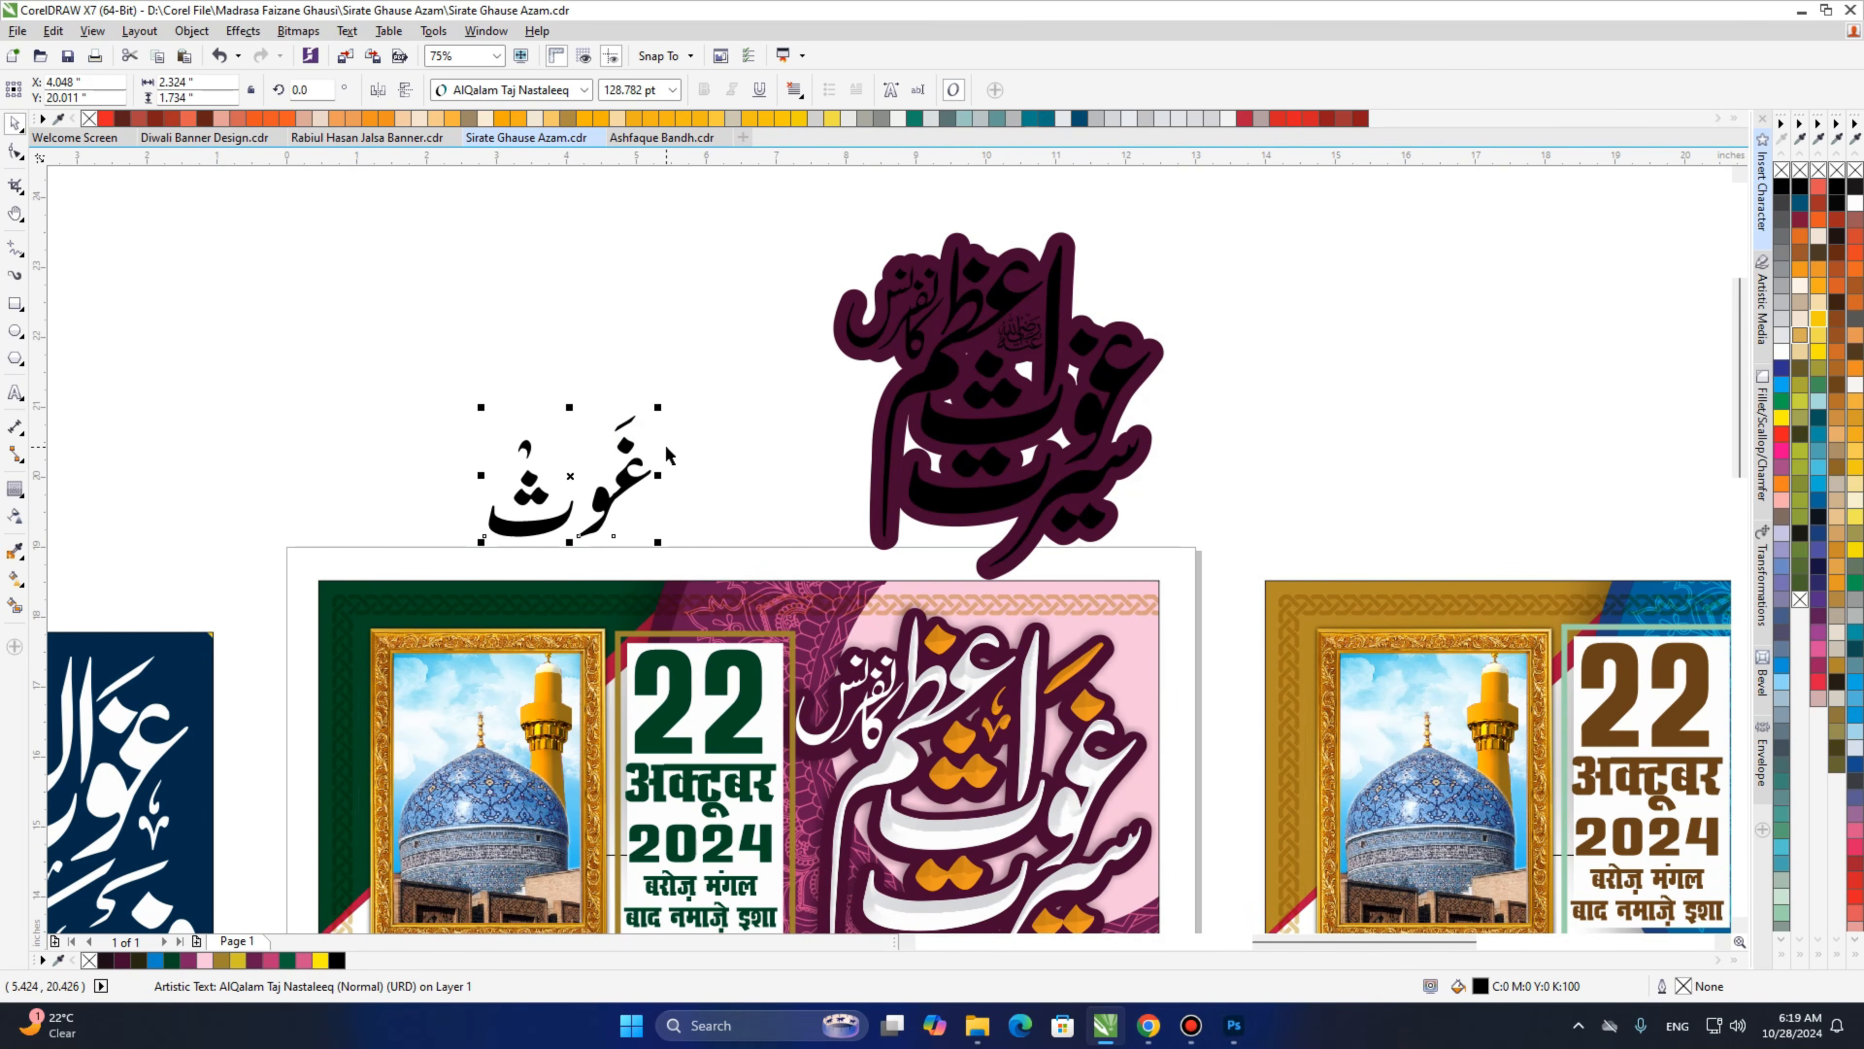
{"action": "left_click", "coordinate": [1117, 376]}
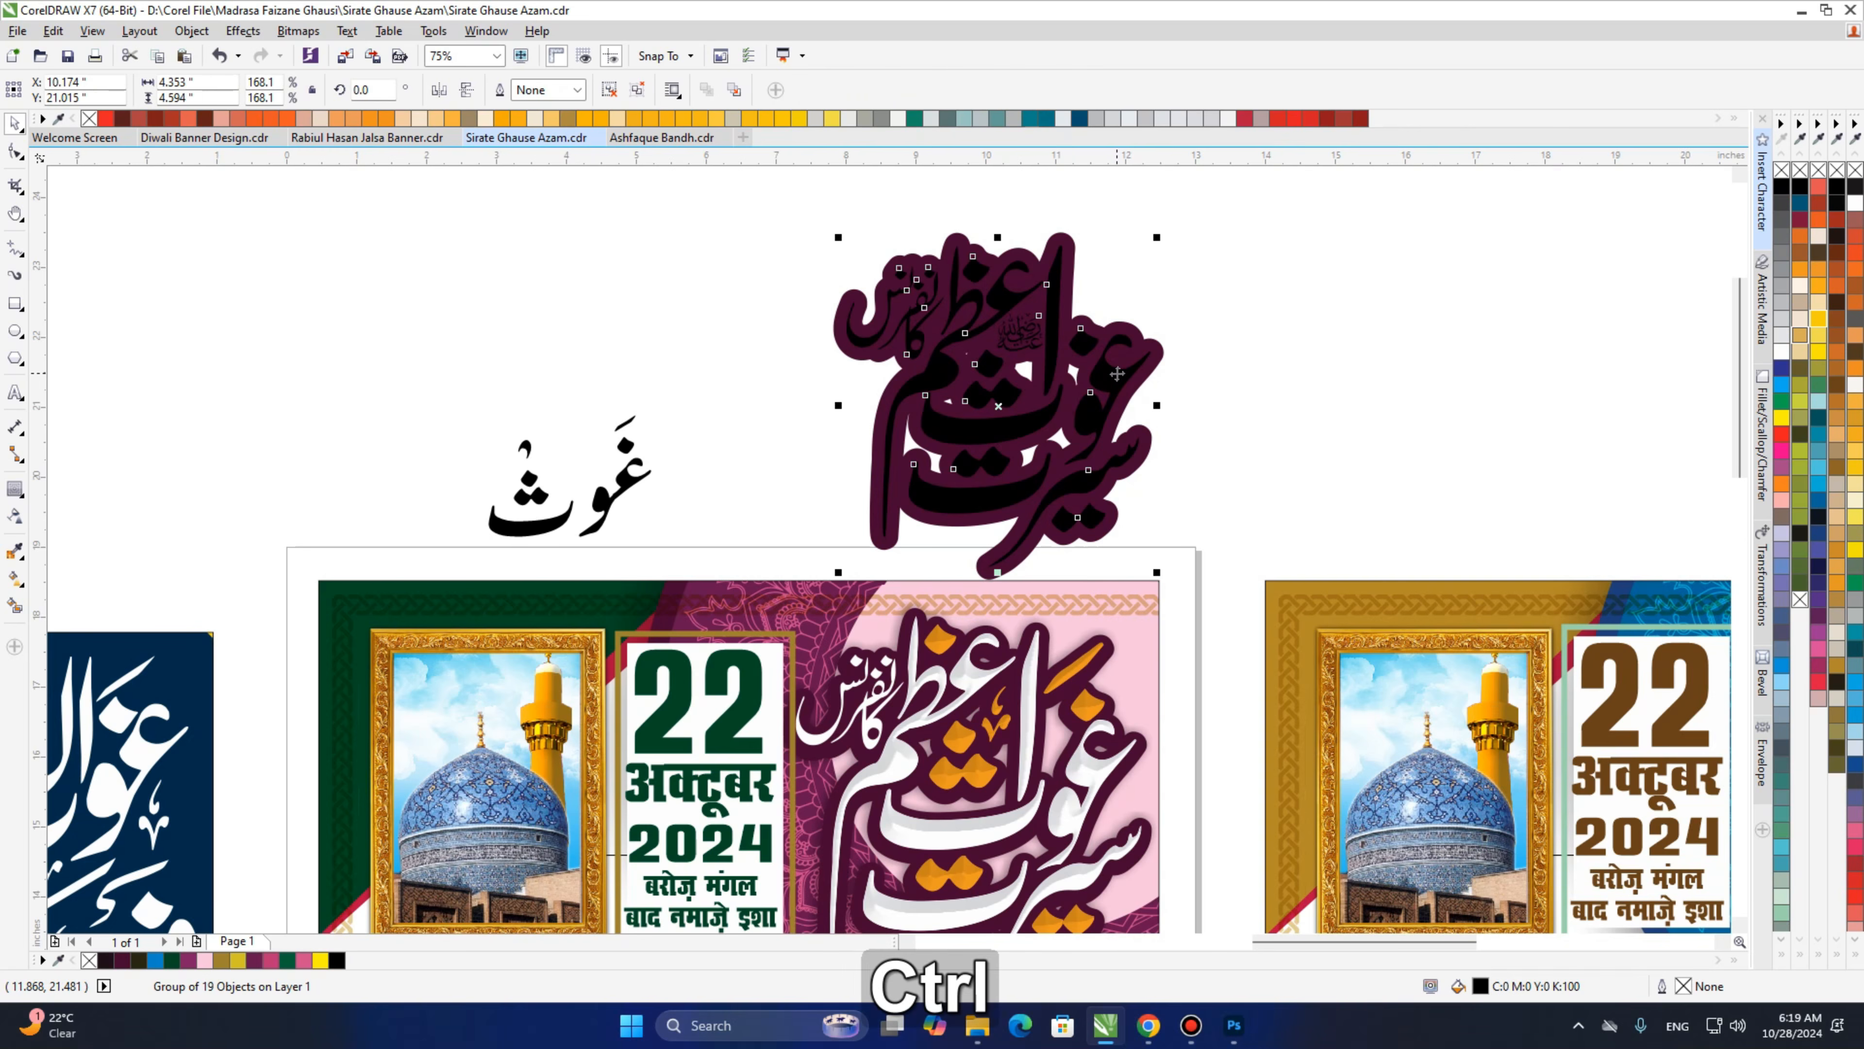
{"action": "key", "text": "ctrl+u"}
{"action": "left_click", "coordinate": [1349, 331]}
Fill the dots of غ, ث, ت, ی and ظ in the title with orange (C0 M60 Y100 K0).
{"action": "left_click", "coordinate": [1082, 344]}
{"action": "left_click_drag", "start_coordinate": [1782, 482], "coordinate": [1083, 342]}
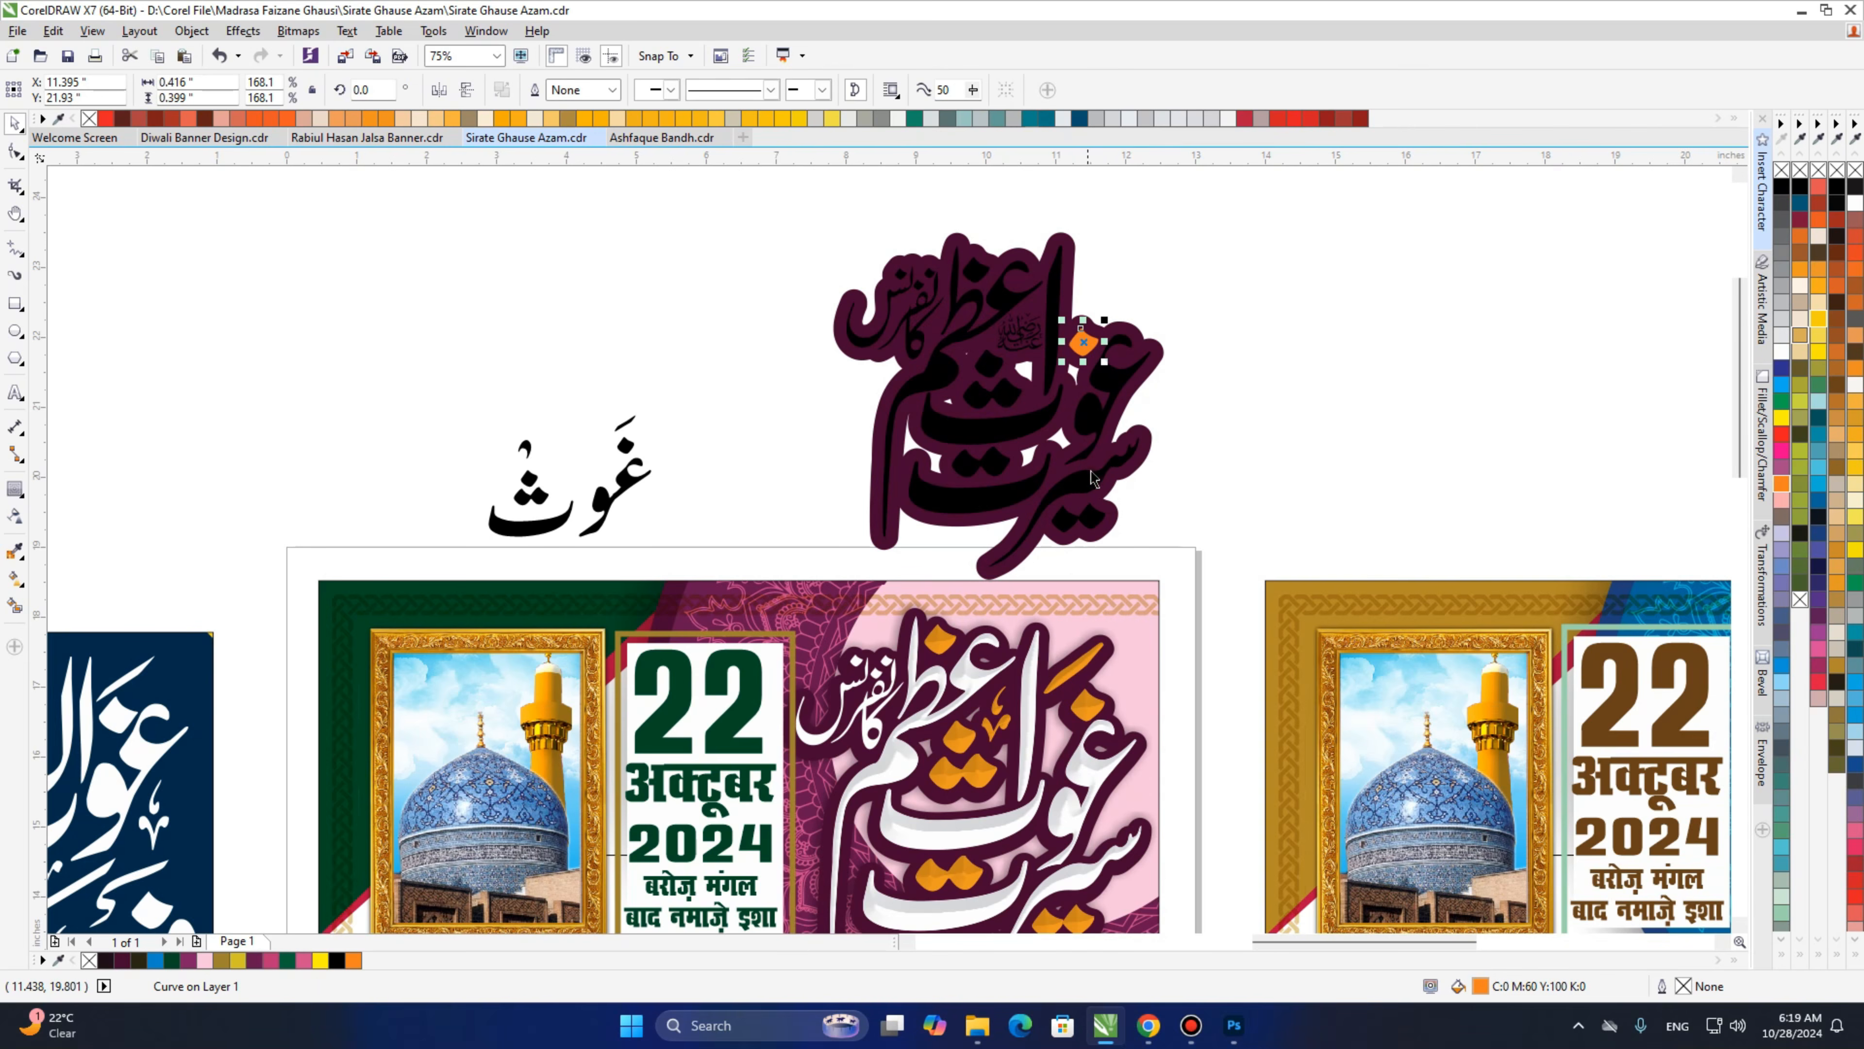
{"action": "left_click", "coordinate": [1091, 520]}
{"action": "left_click", "coordinate": [992, 467], "text": "shift"}
{"action": "left_click", "coordinate": [1002, 400], "text": "shift"}
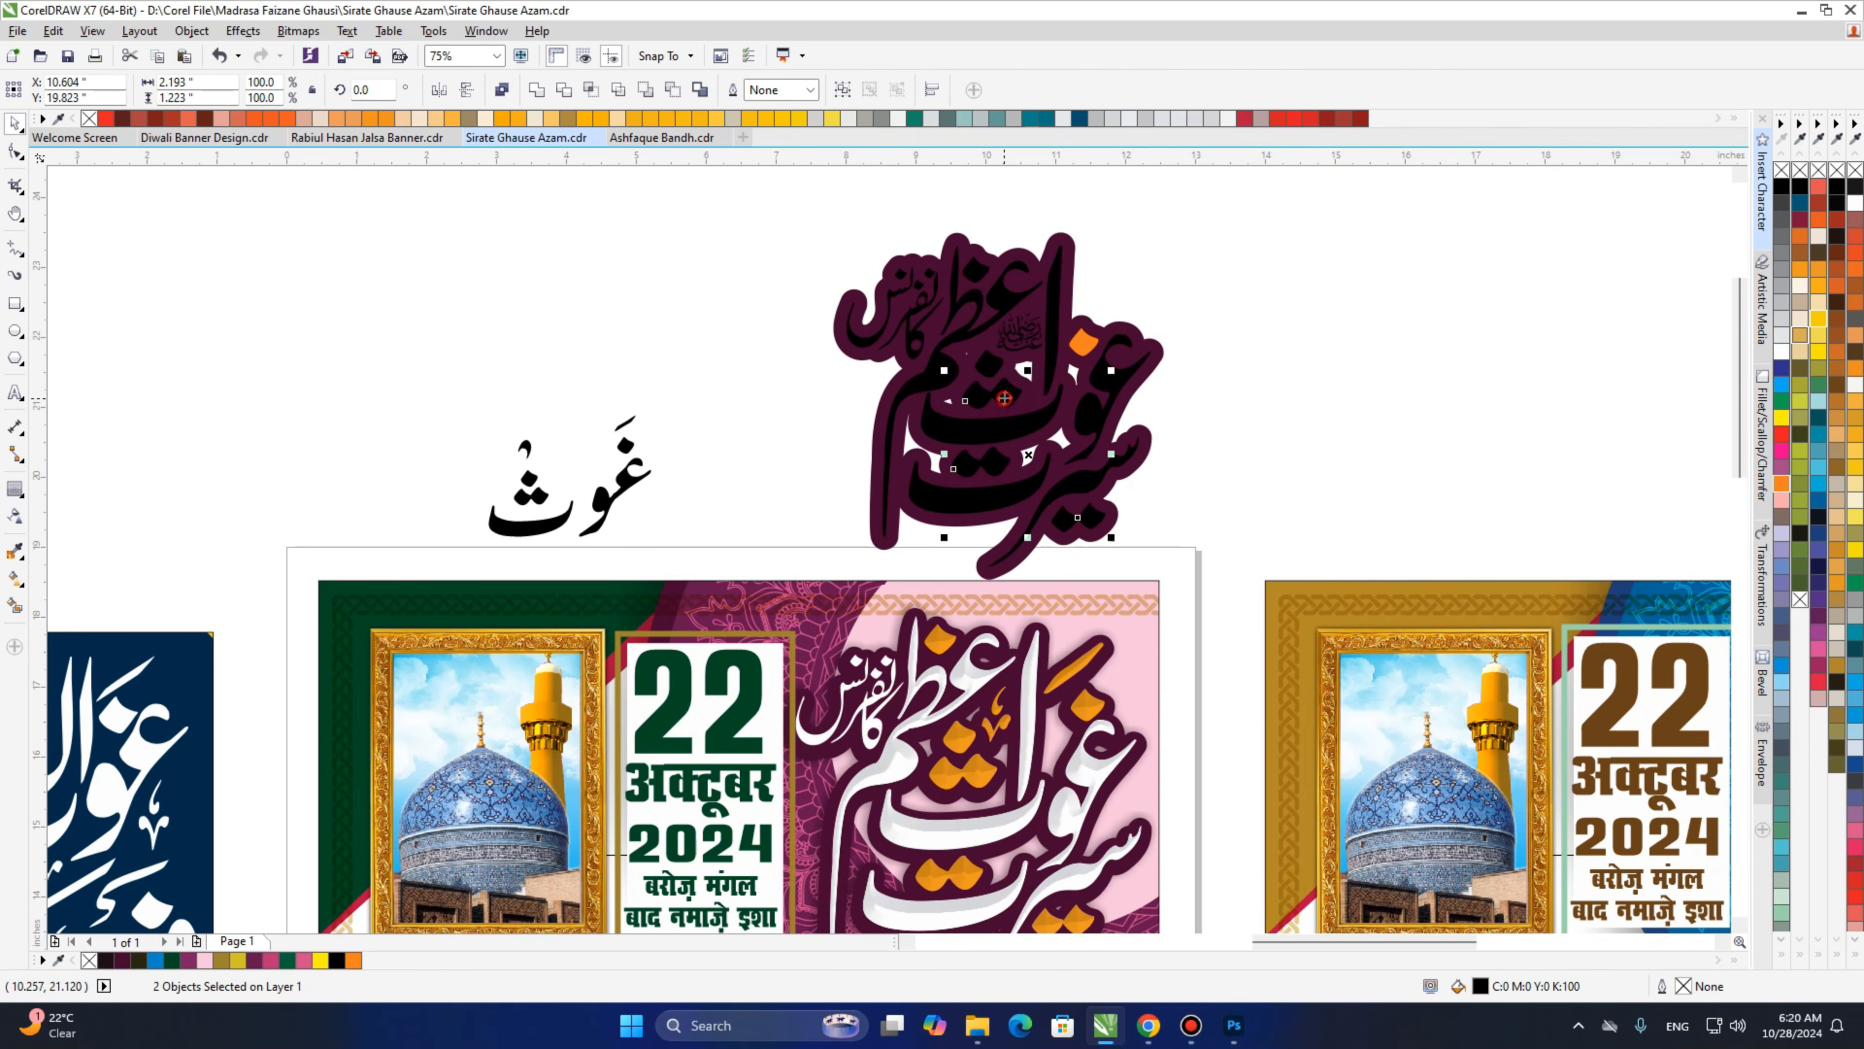
{"action": "left_click", "coordinate": [992, 365], "text": "shift"}
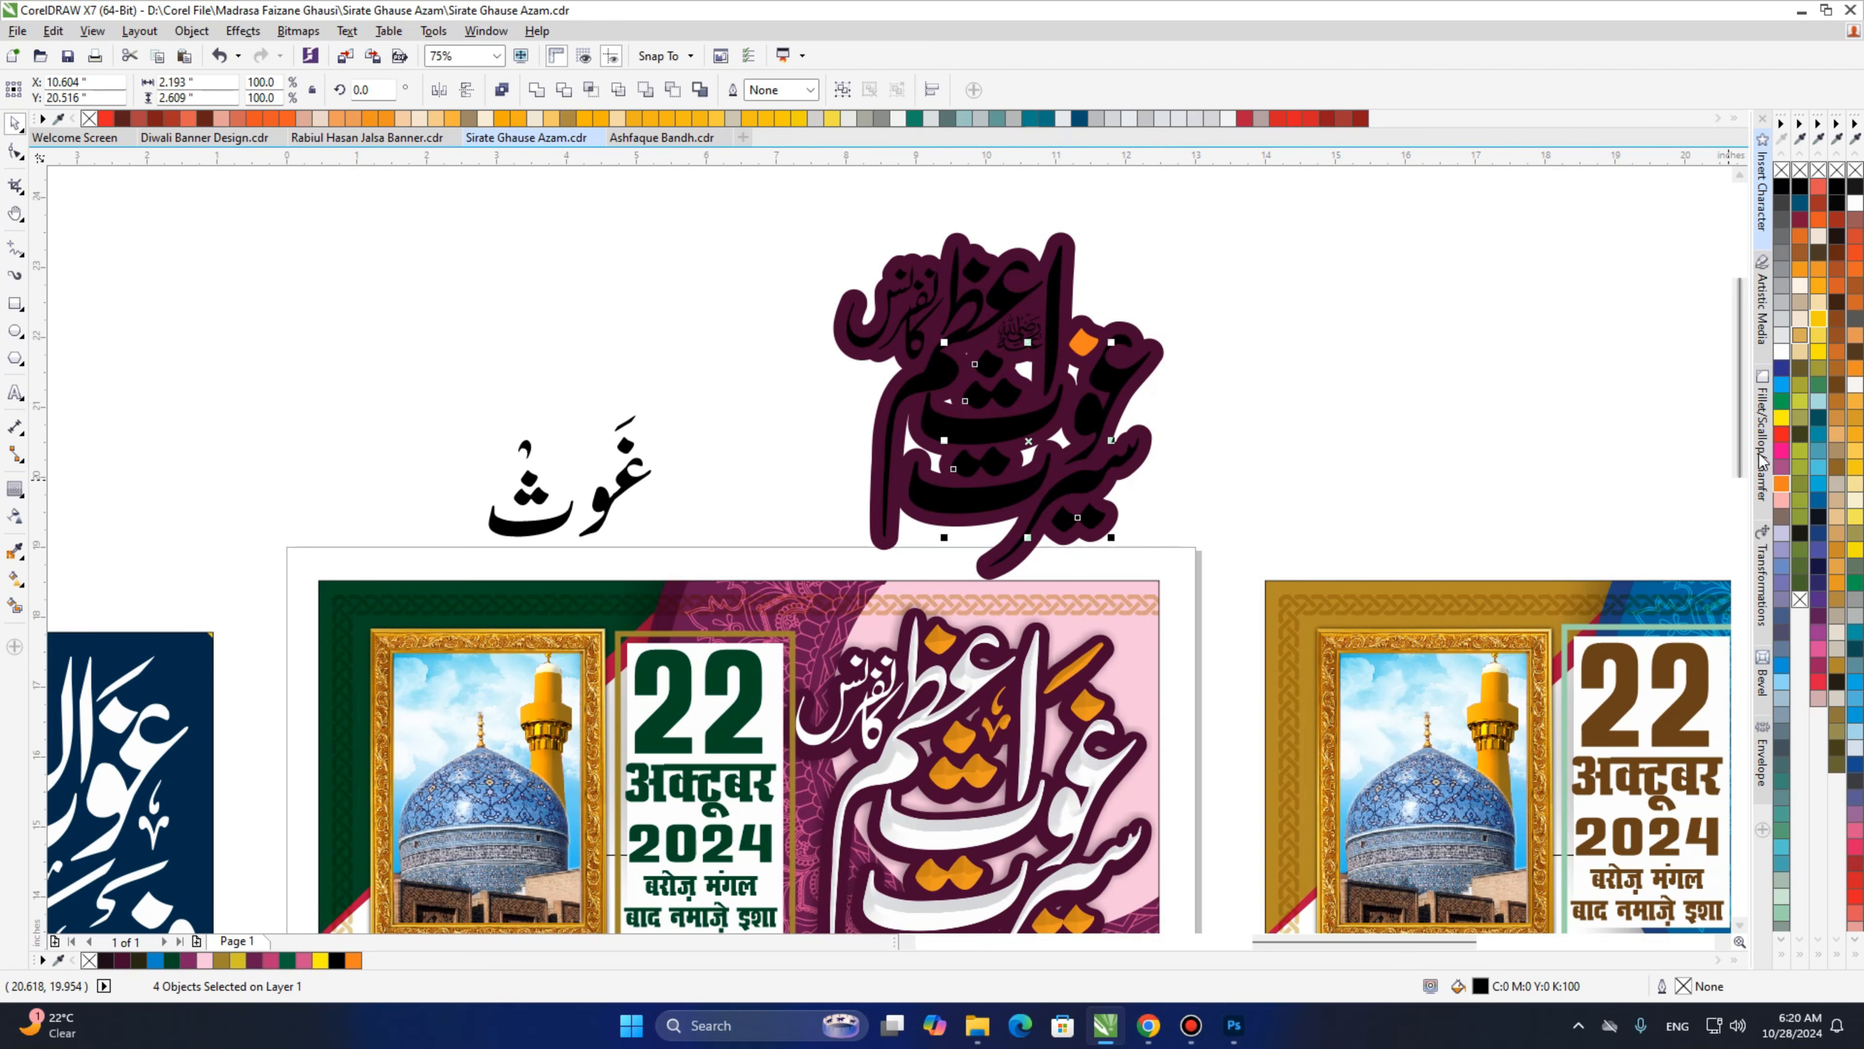
{"action": "left_click", "coordinate": [1781, 483]}
{"action": "left_click", "coordinate": [1318, 357]}
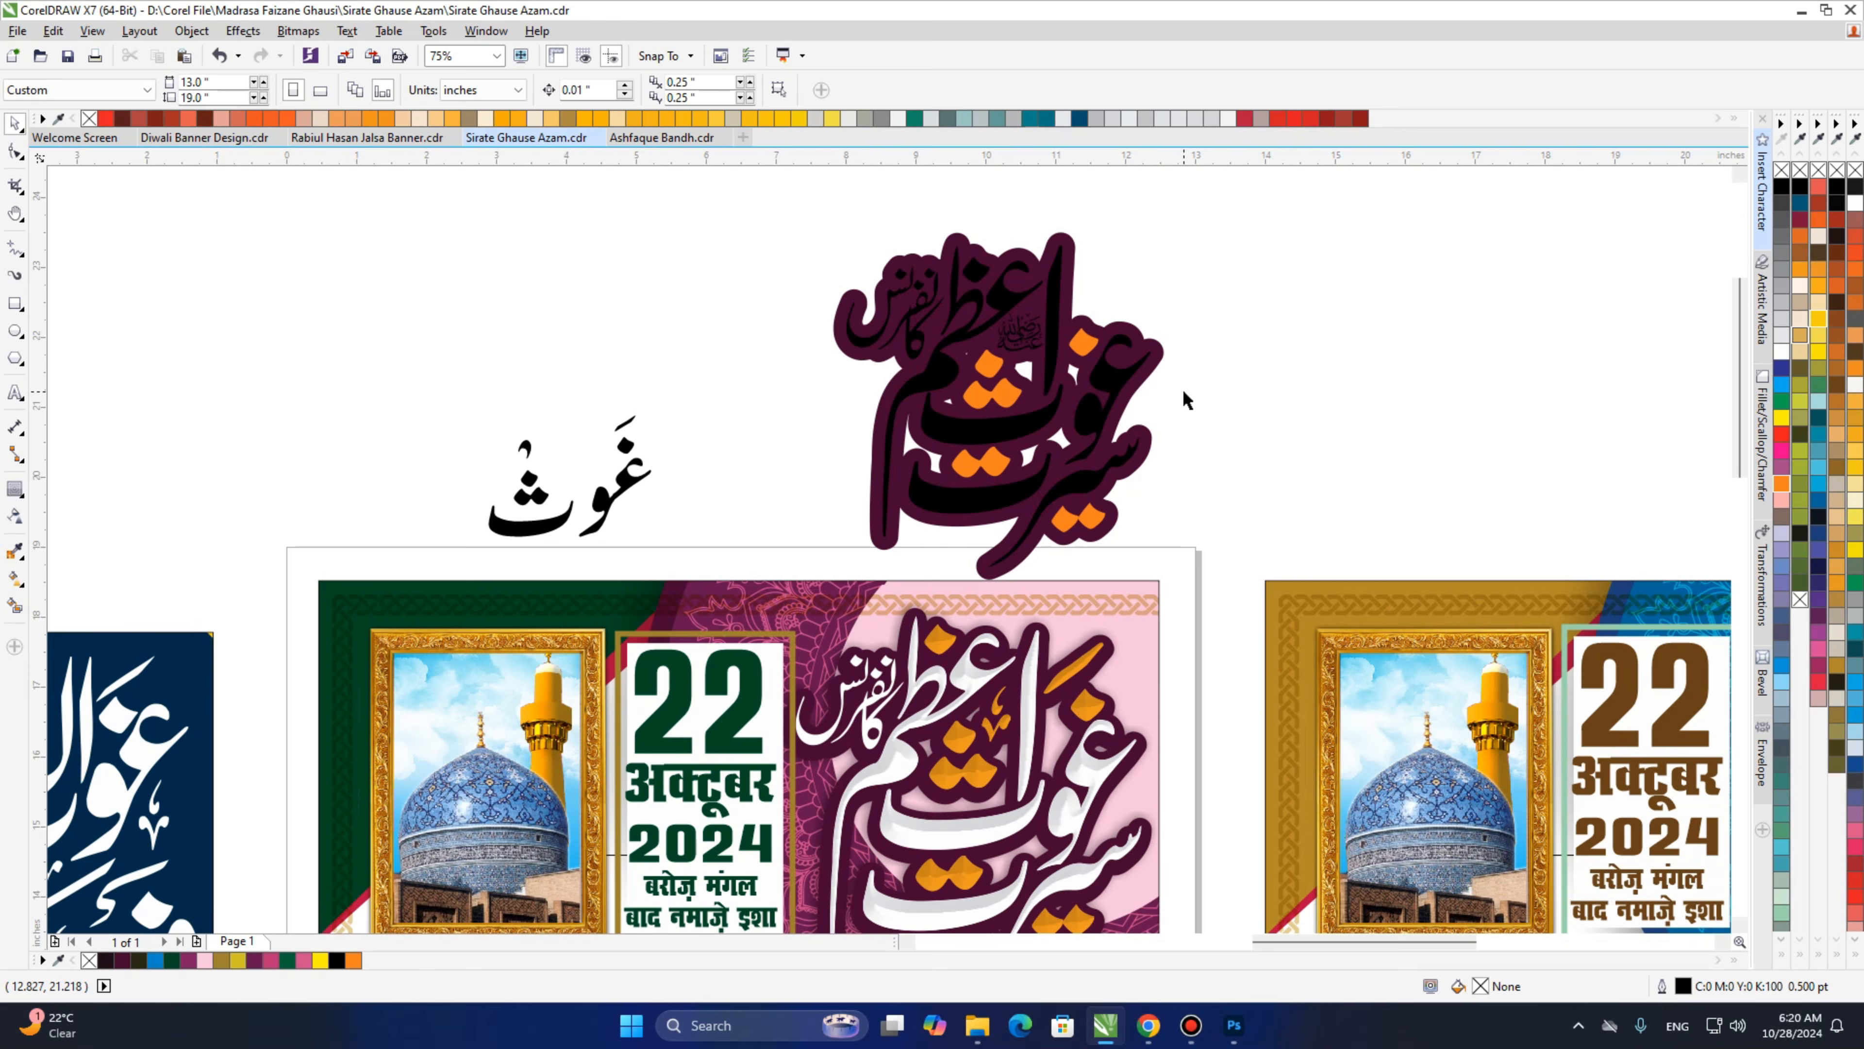
{"action": "left_click", "coordinate": [973, 273]}
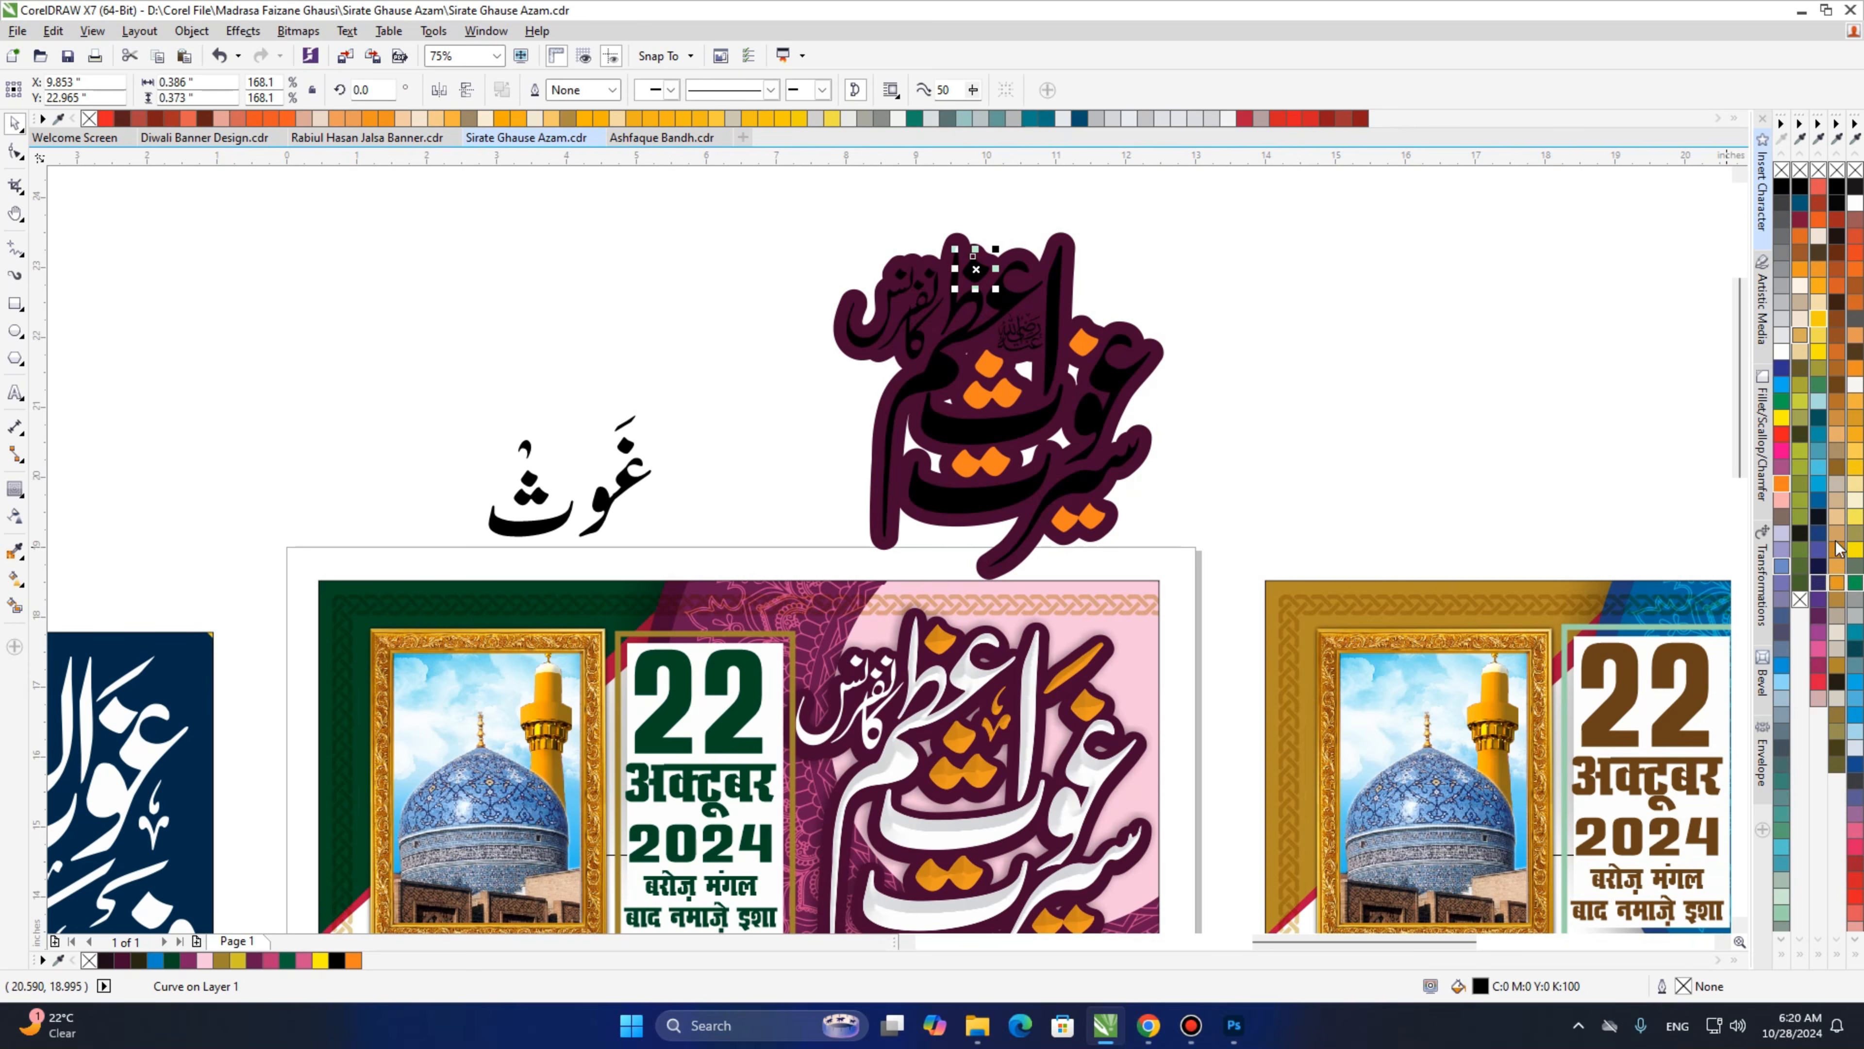
{"action": "left_click", "coordinate": [1781, 483]}
{"action": "left_click", "coordinate": [1369, 351]}
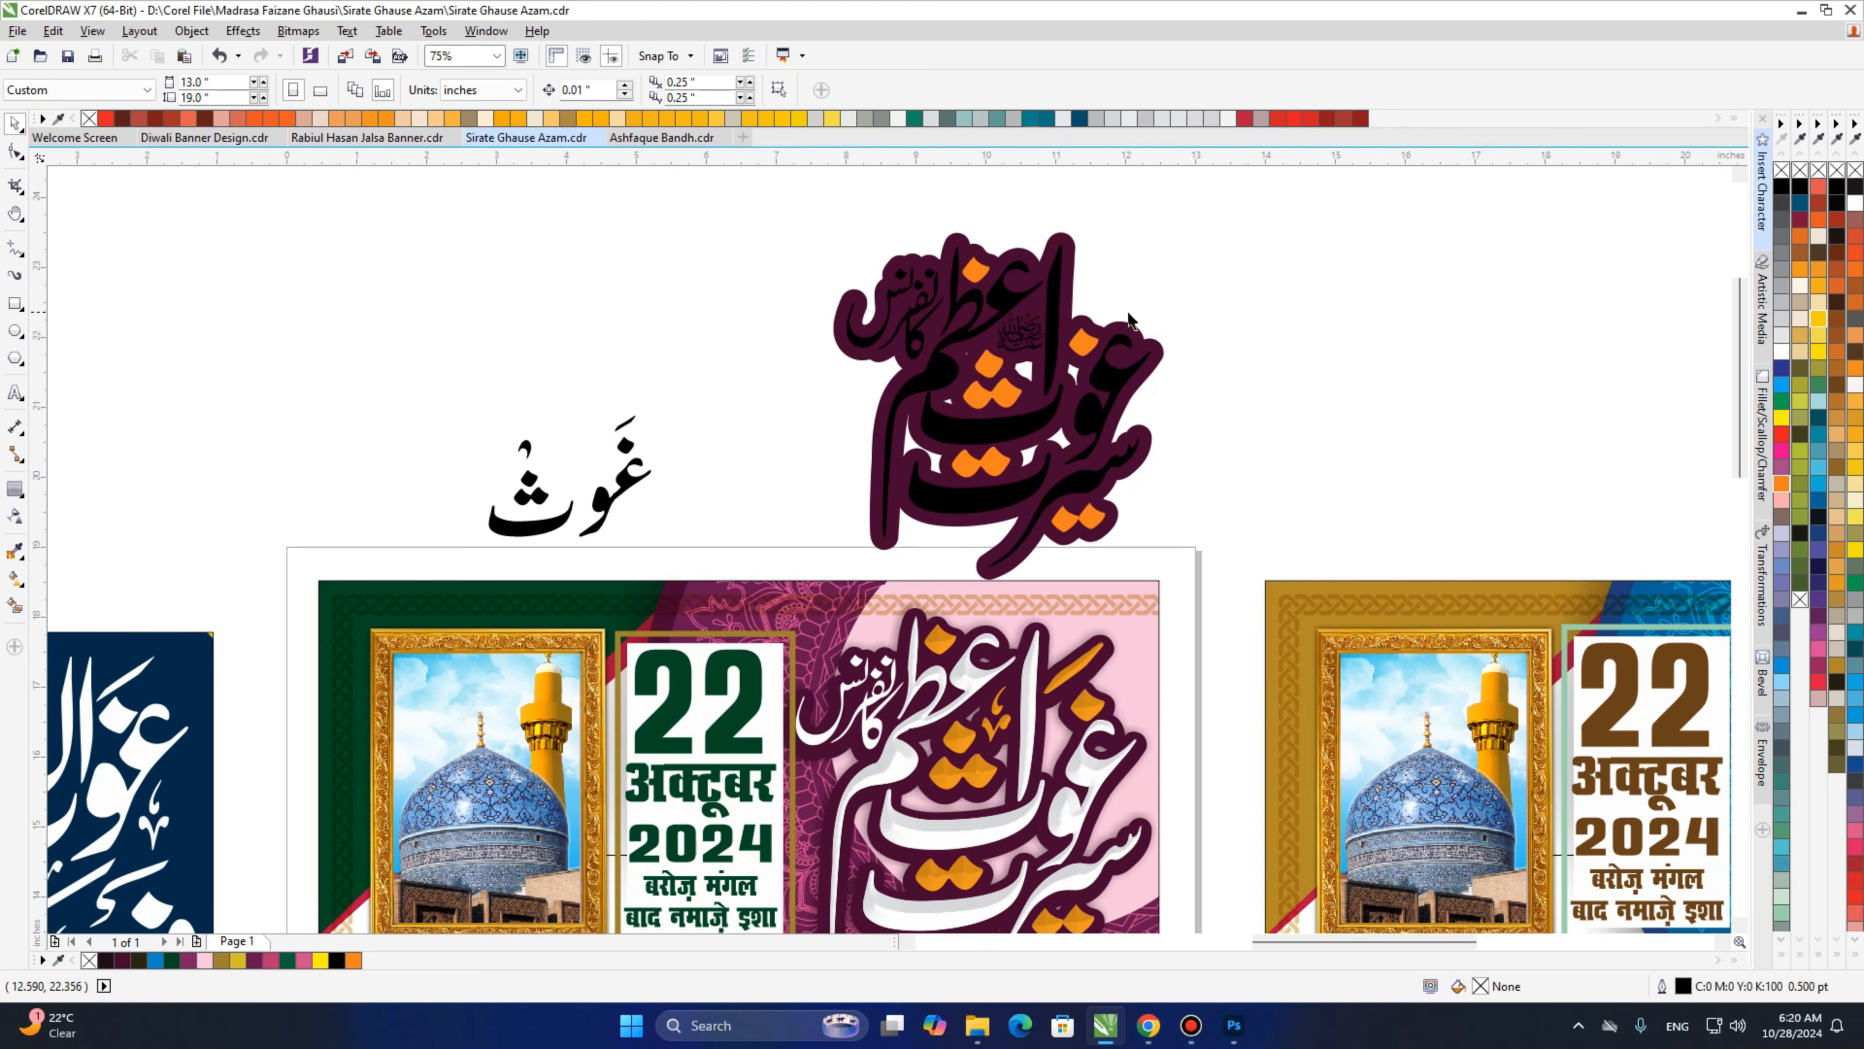
Fill the main letter strokes of سیرت, غوث and اعظم in the title with white.
{"action": "left_click", "coordinate": [1108, 387]}
{"action": "left_click", "coordinate": [1075, 482], "text": "shift"}
{"action": "left_click", "coordinate": [988, 502], "text": "shift"}
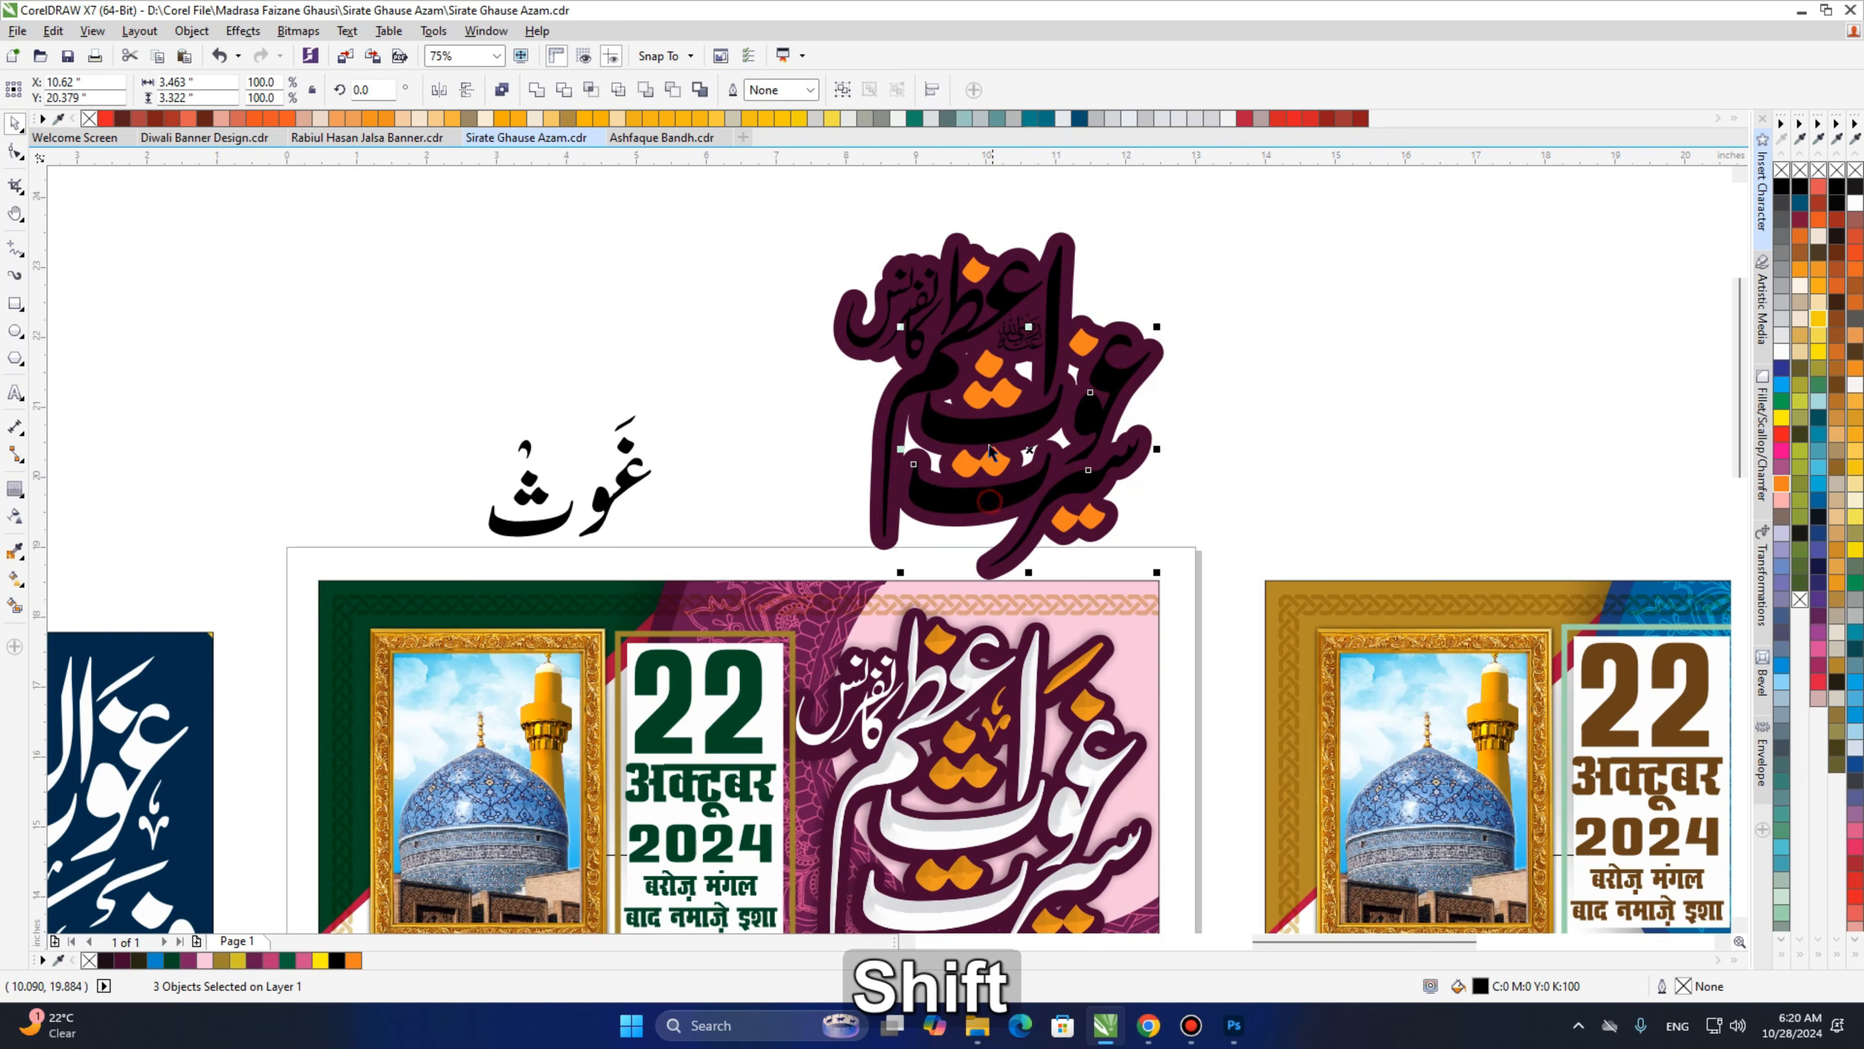
{"action": "left_click", "coordinate": [991, 425], "text": "shift"}
{"action": "left_click", "coordinate": [944, 373], "text": "shift"}
{"action": "left_click", "coordinate": [1057, 327], "text": "shift"}
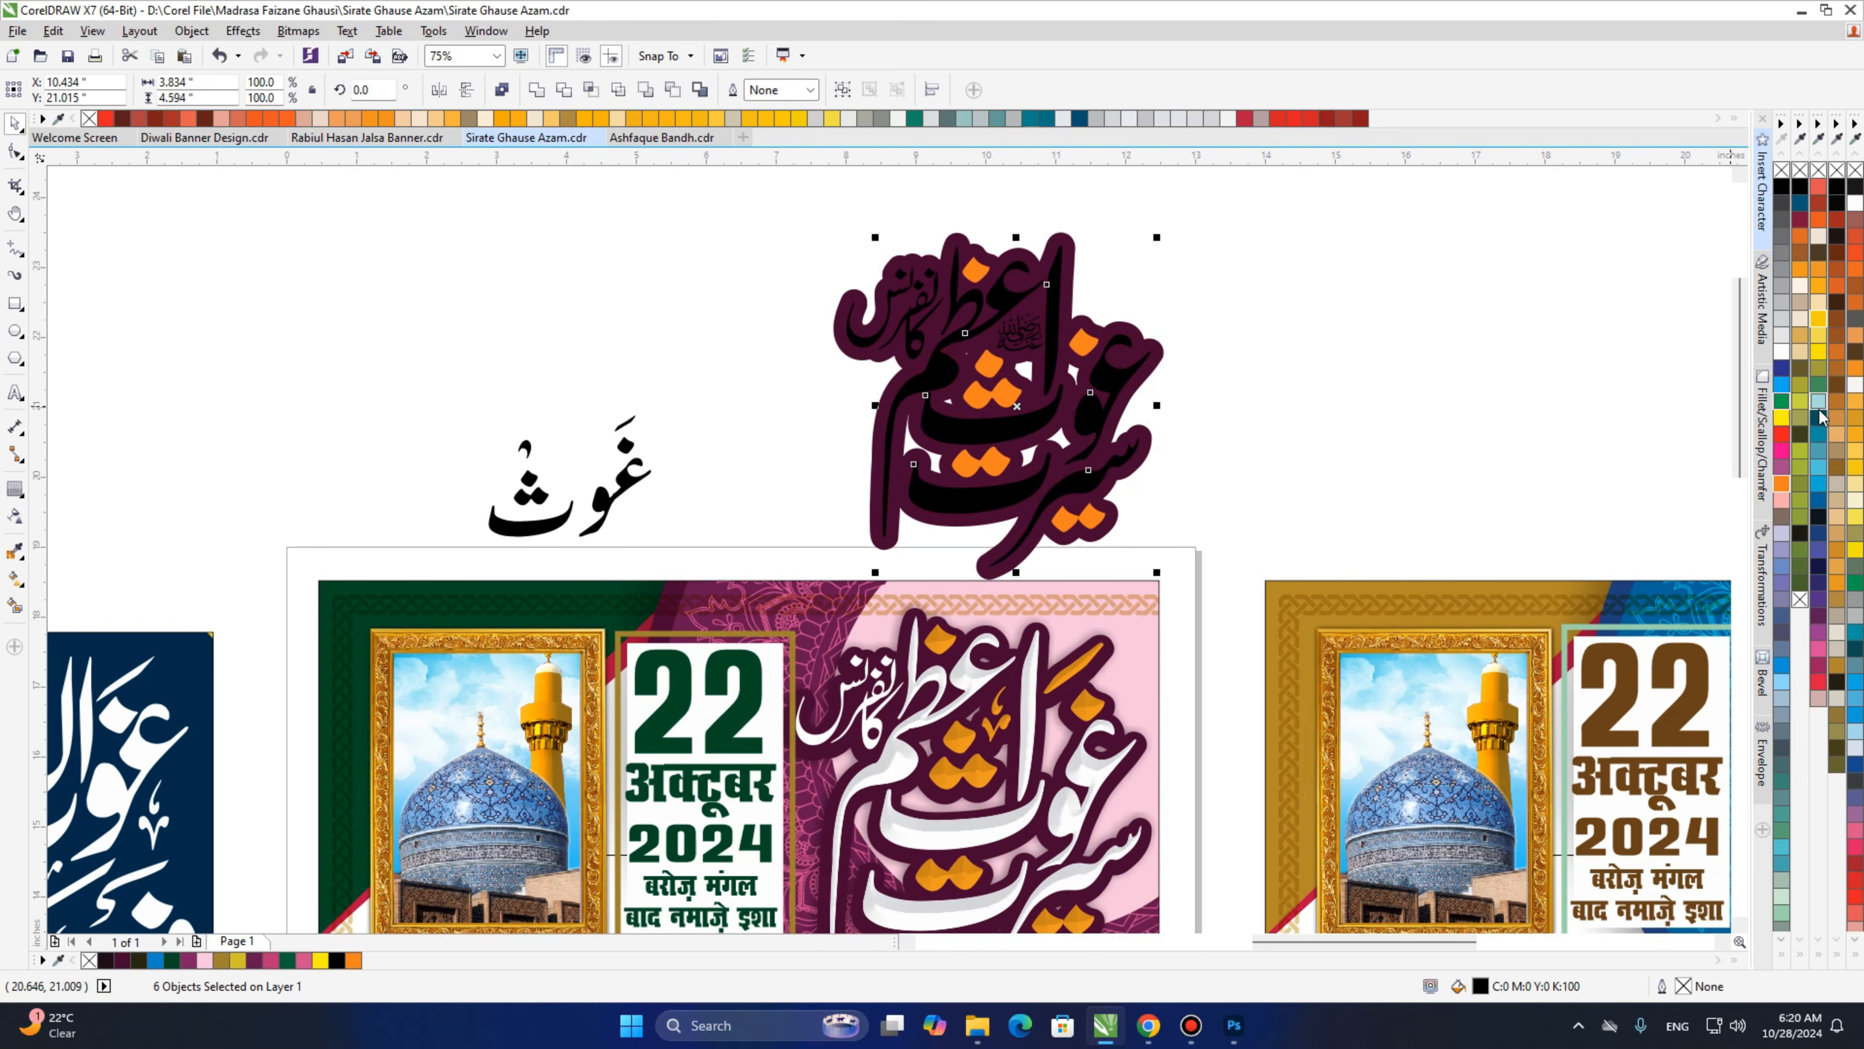
{"action": "left_click", "coordinate": [1783, 354]}
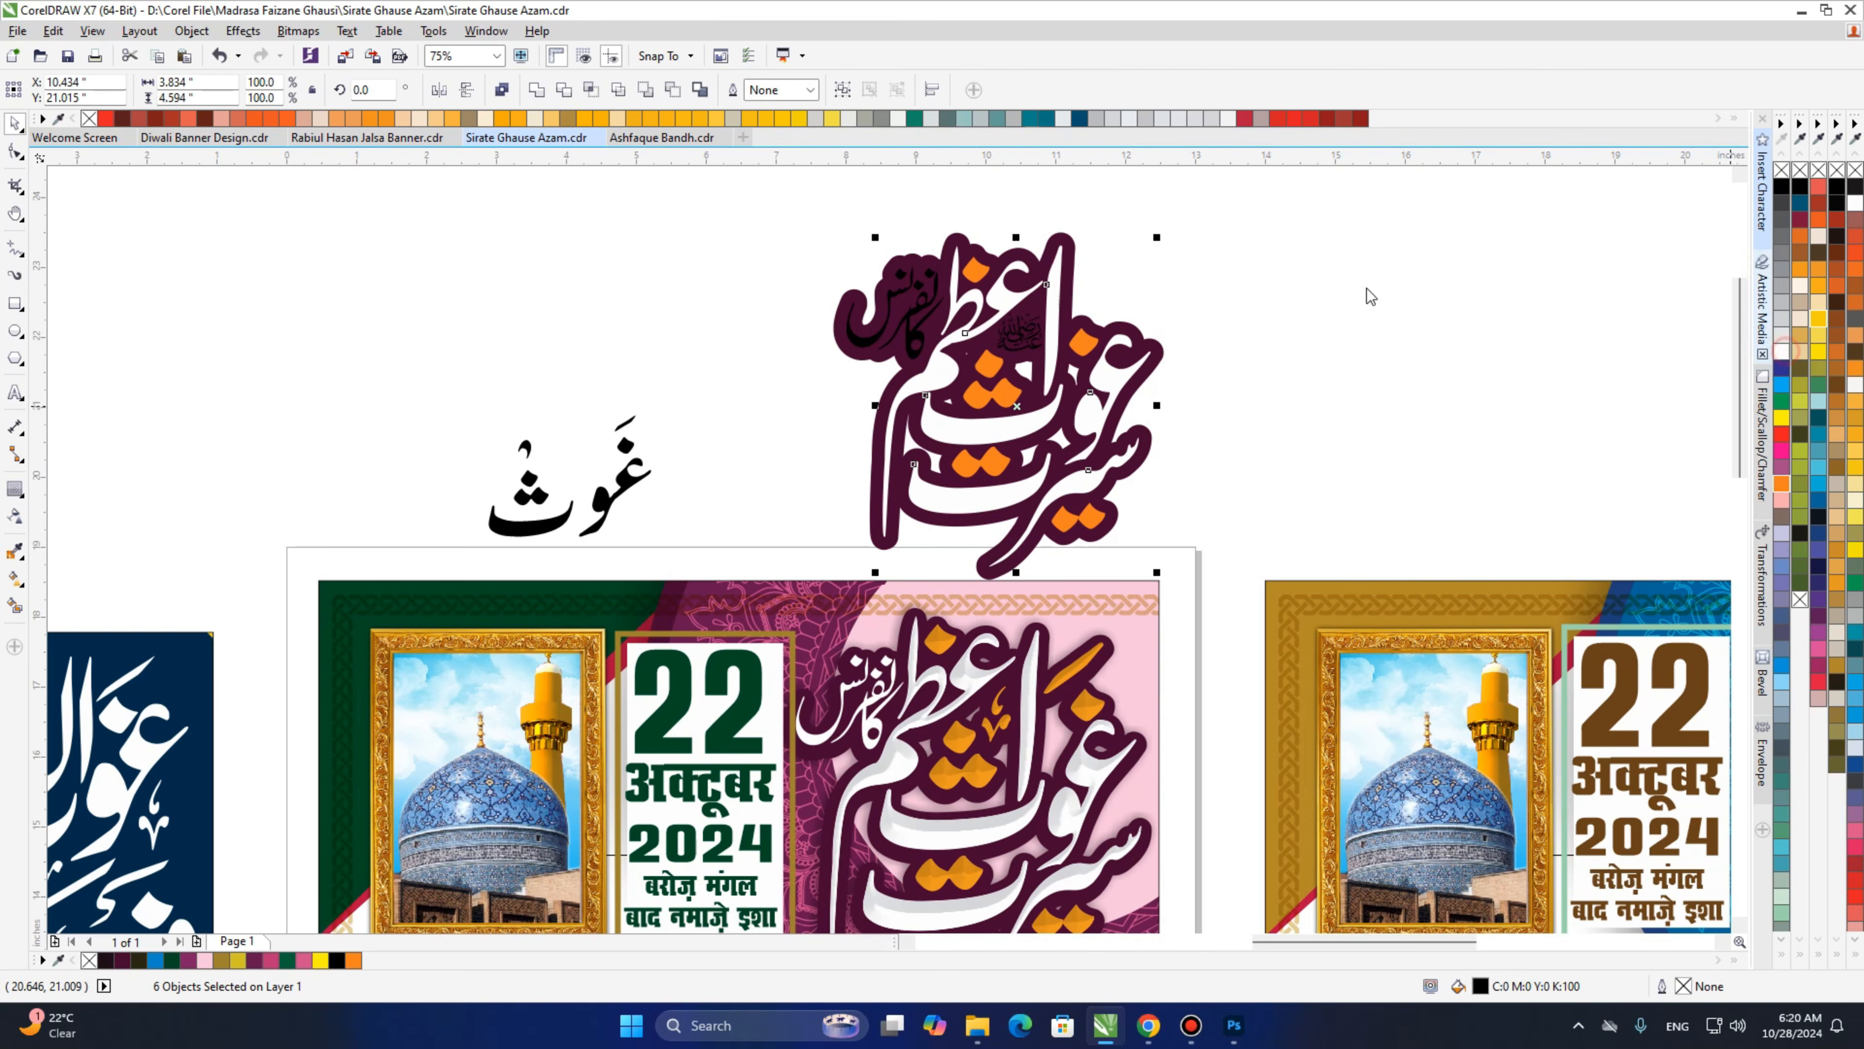
Fill the honorific with orange (C0 M60 Y100 K0), and make the word کانفرنس white and group its pieces.
{"action": "left_click", "coordinate": [1020, 330]}
{"action": "left_click", "coordinate": [1782, 483]}
{"action": "left_click_drag", "start_coordinate": [795, 233], "coordinate": [945, 362]}
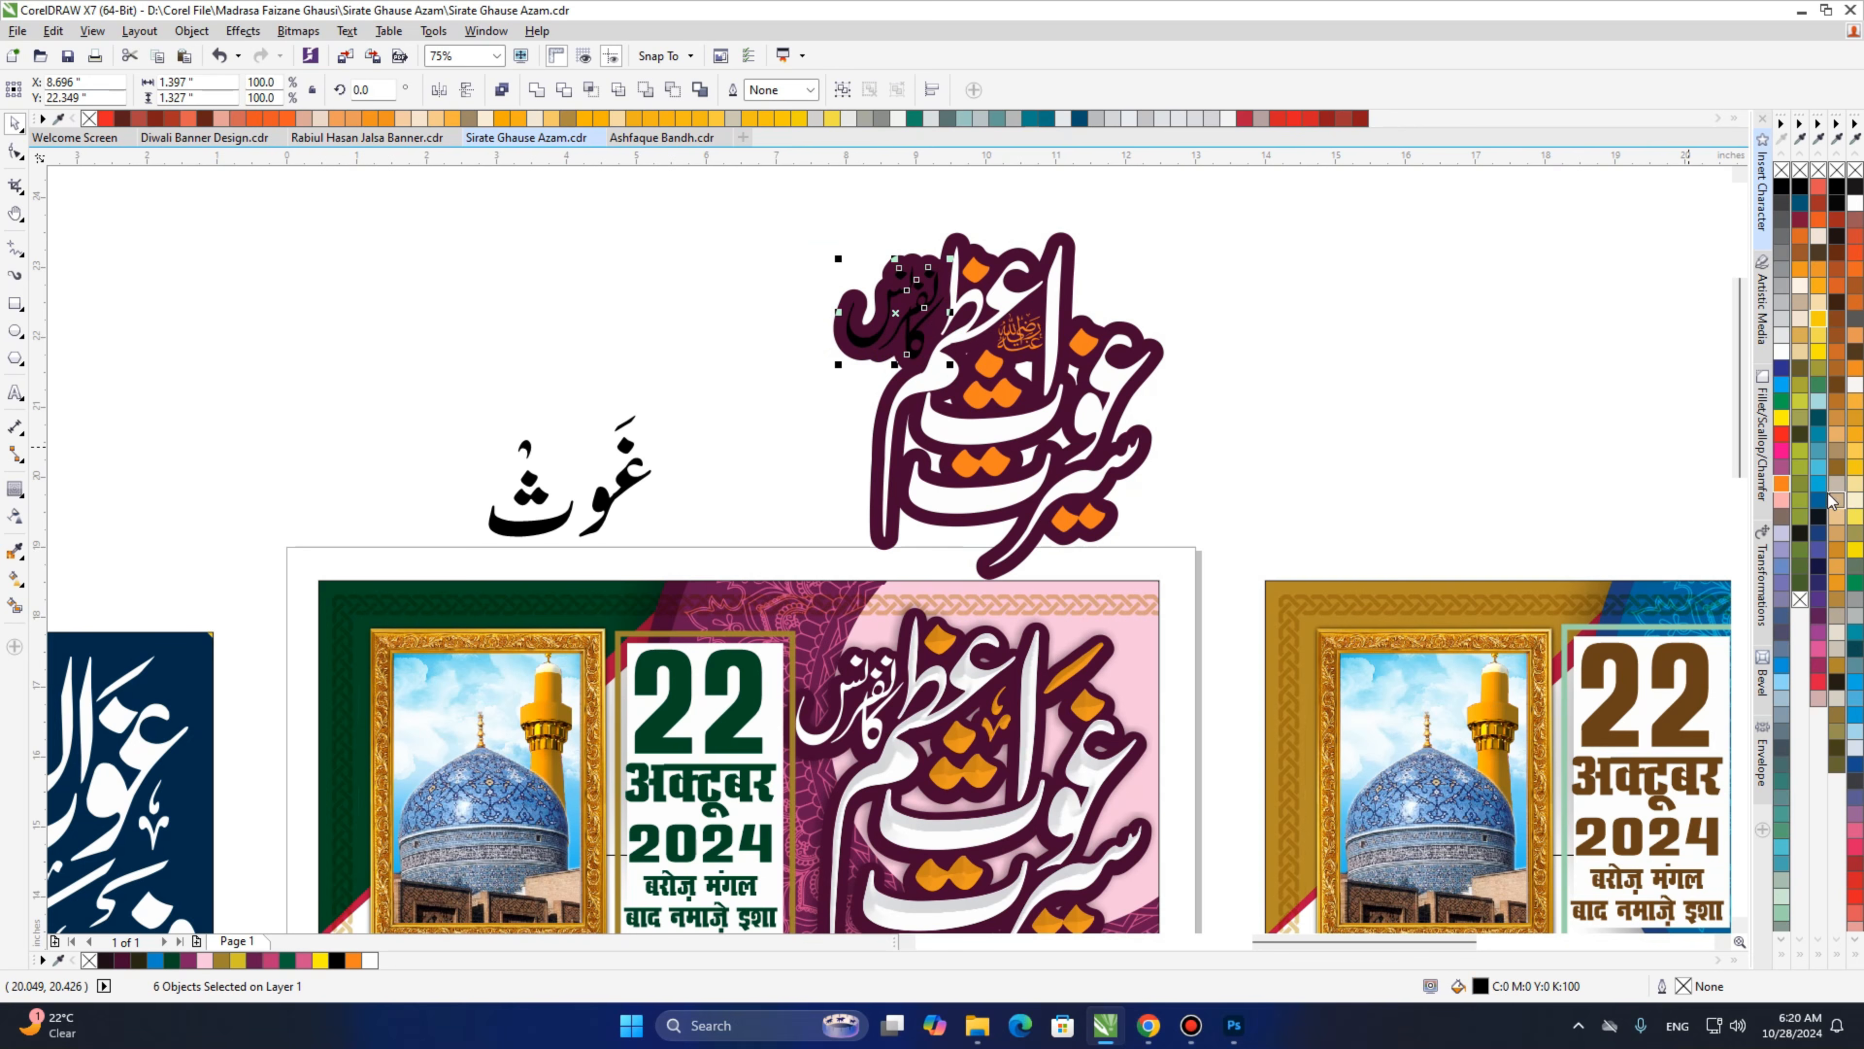
{"action": "left_click", "coordinate": [1782, 351]}
{"action": "key", "text": "ctrl+g"}
{"action": "left_click", "coordinate": [1372, 313]}
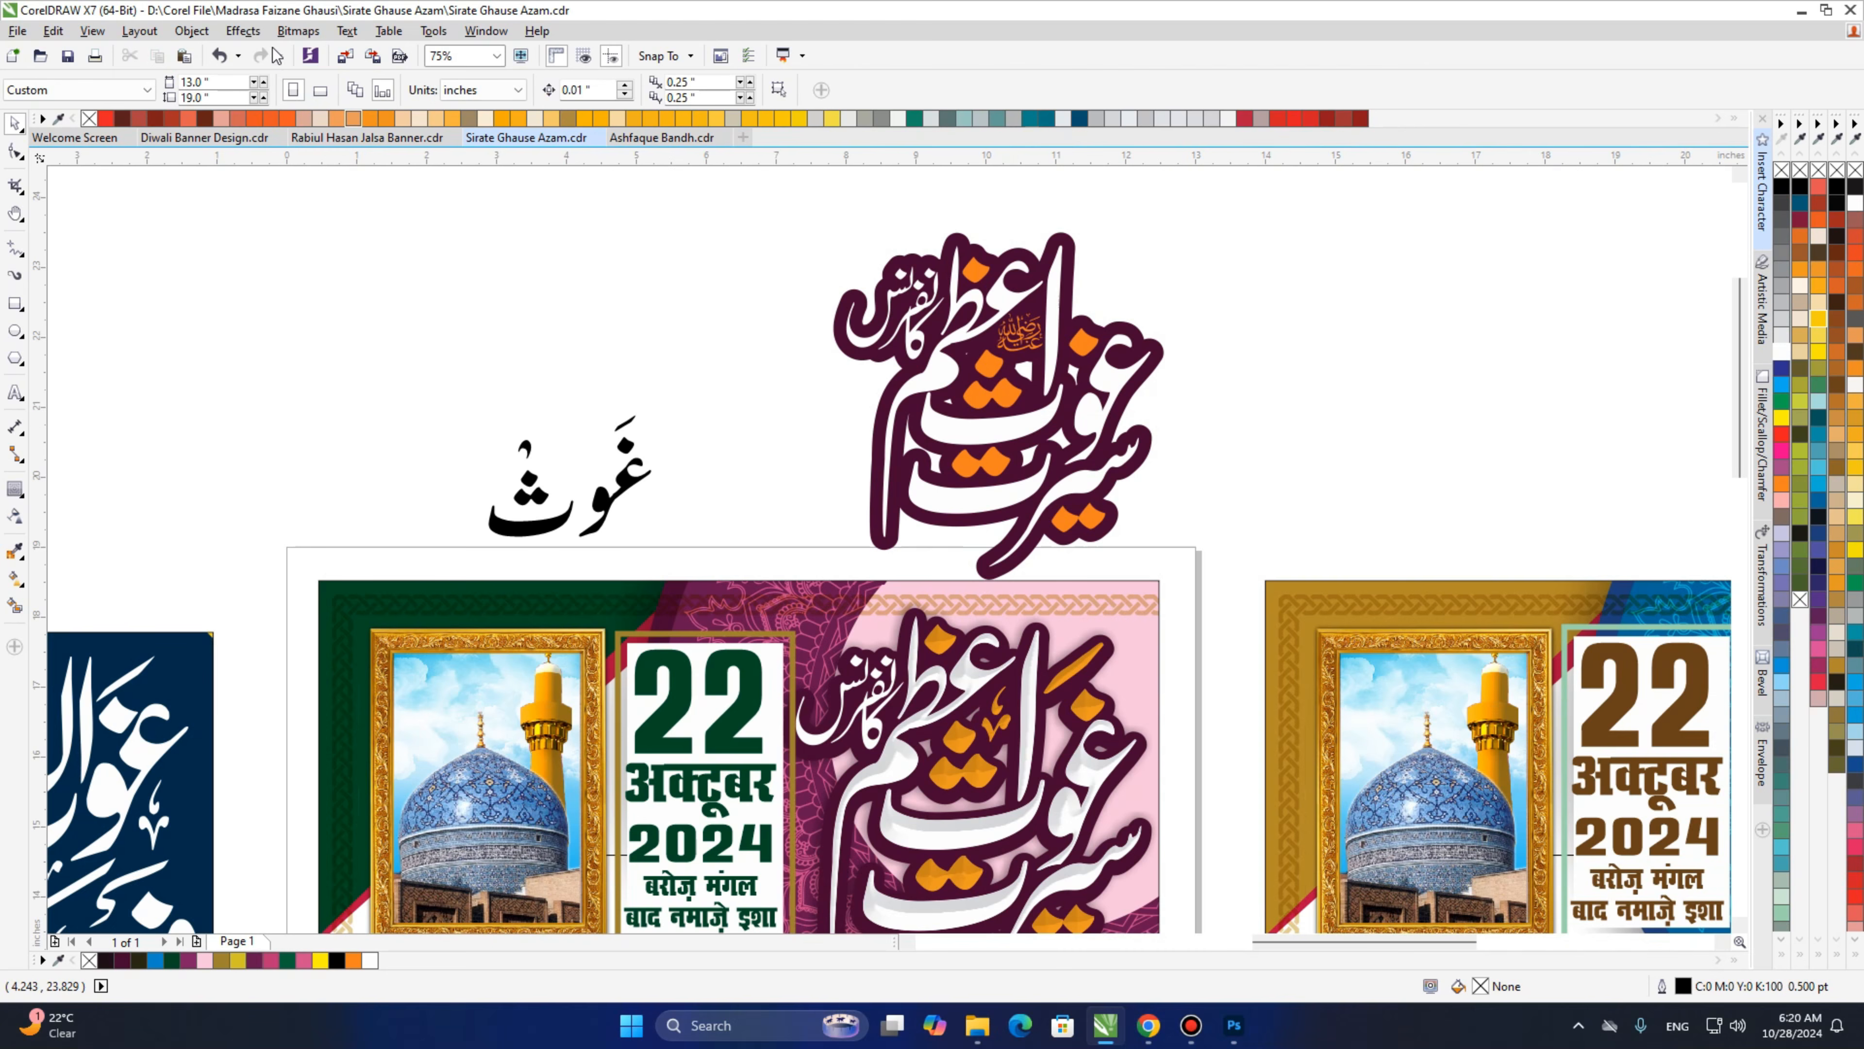
Apply a soft-edge bevel with a 0.17" distance, intensity 97, direction 360 and altitude 77 to the dot of غ.
{"action": "left_click", "coordinate": [242, 31]}
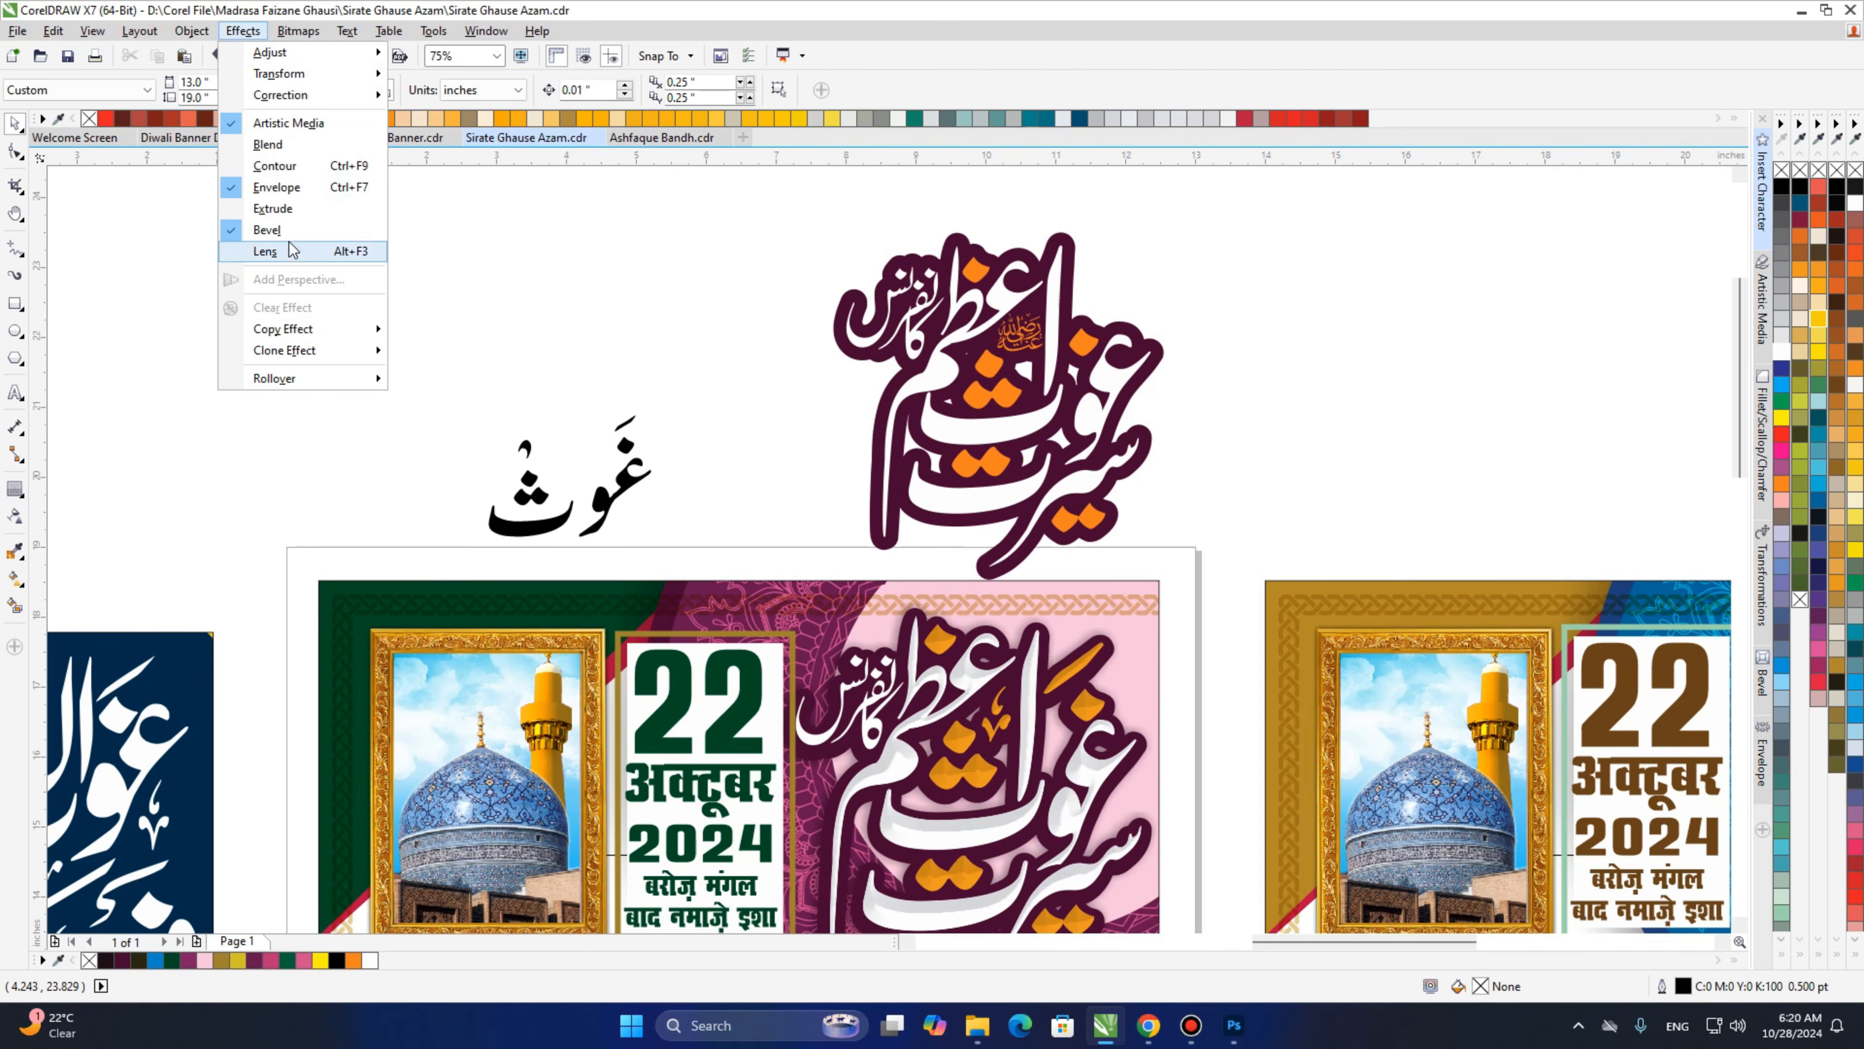
{"action": "left_click", "coordinate": [1489, 326]}
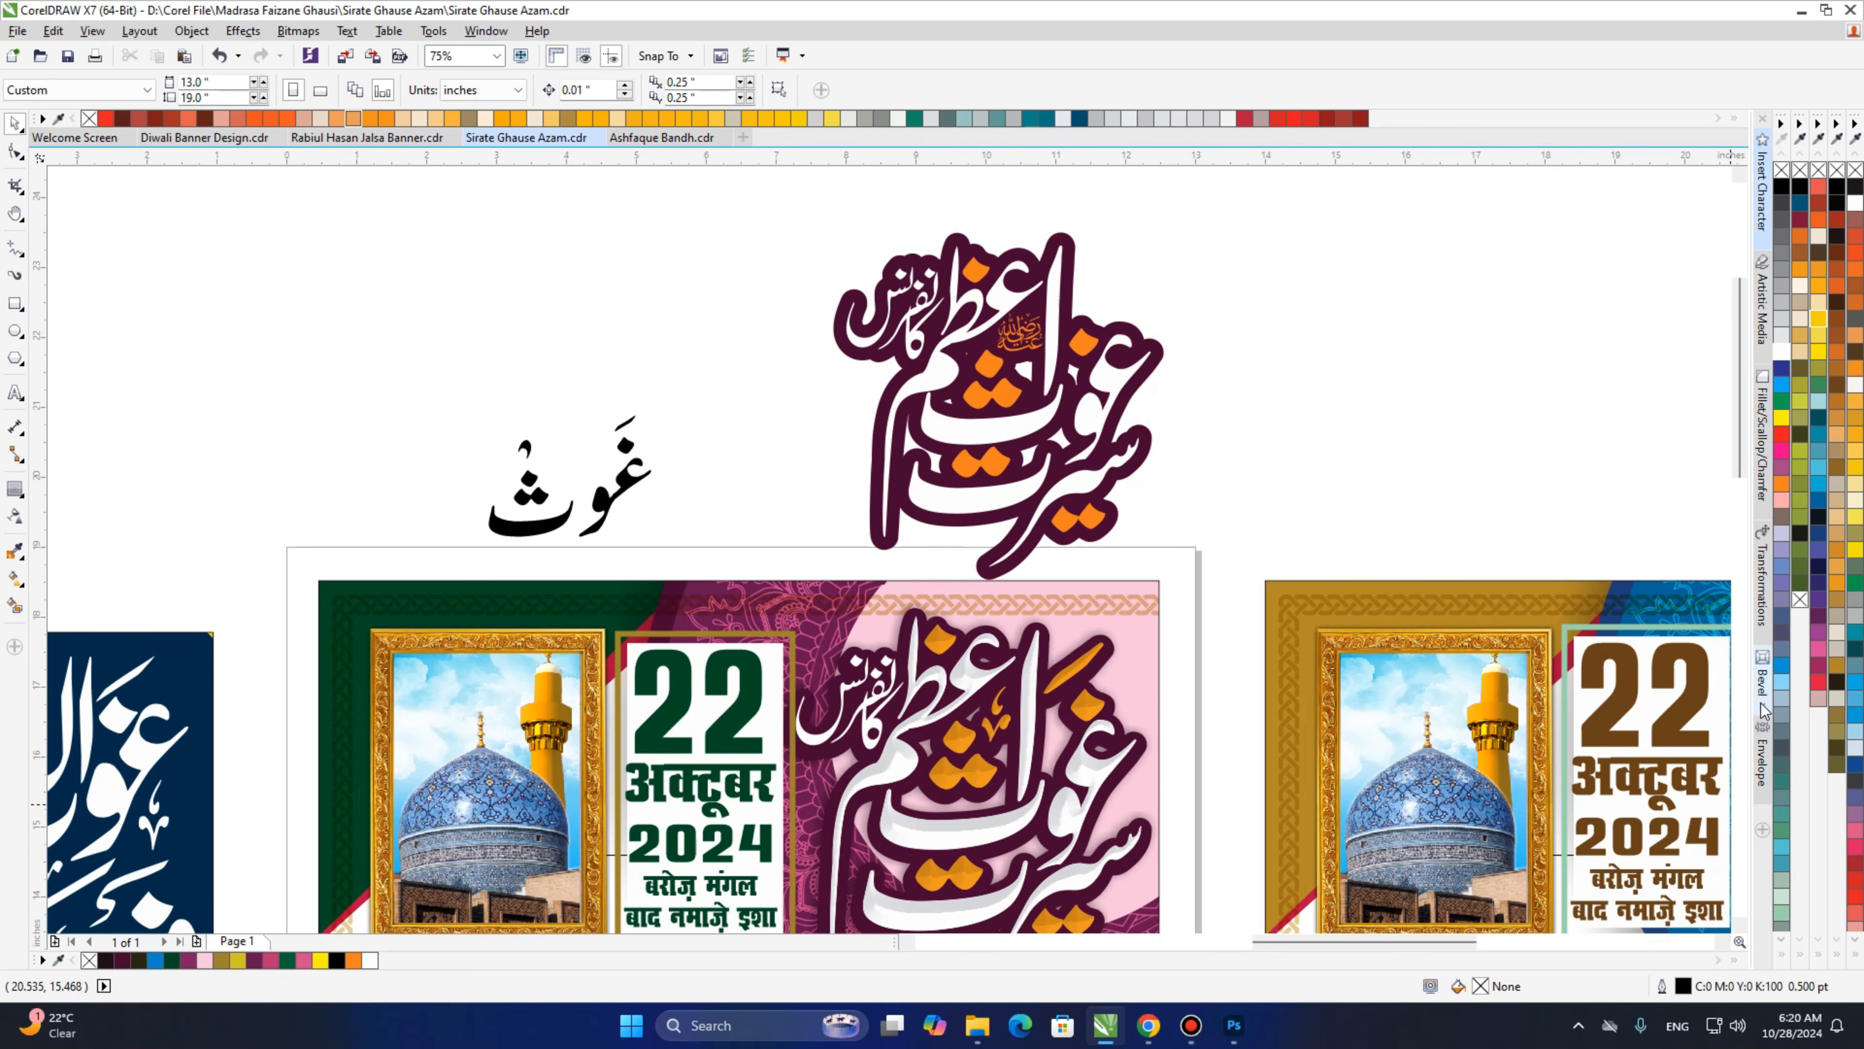
{"action": "left_click", "coordinate": [1762, 672]}
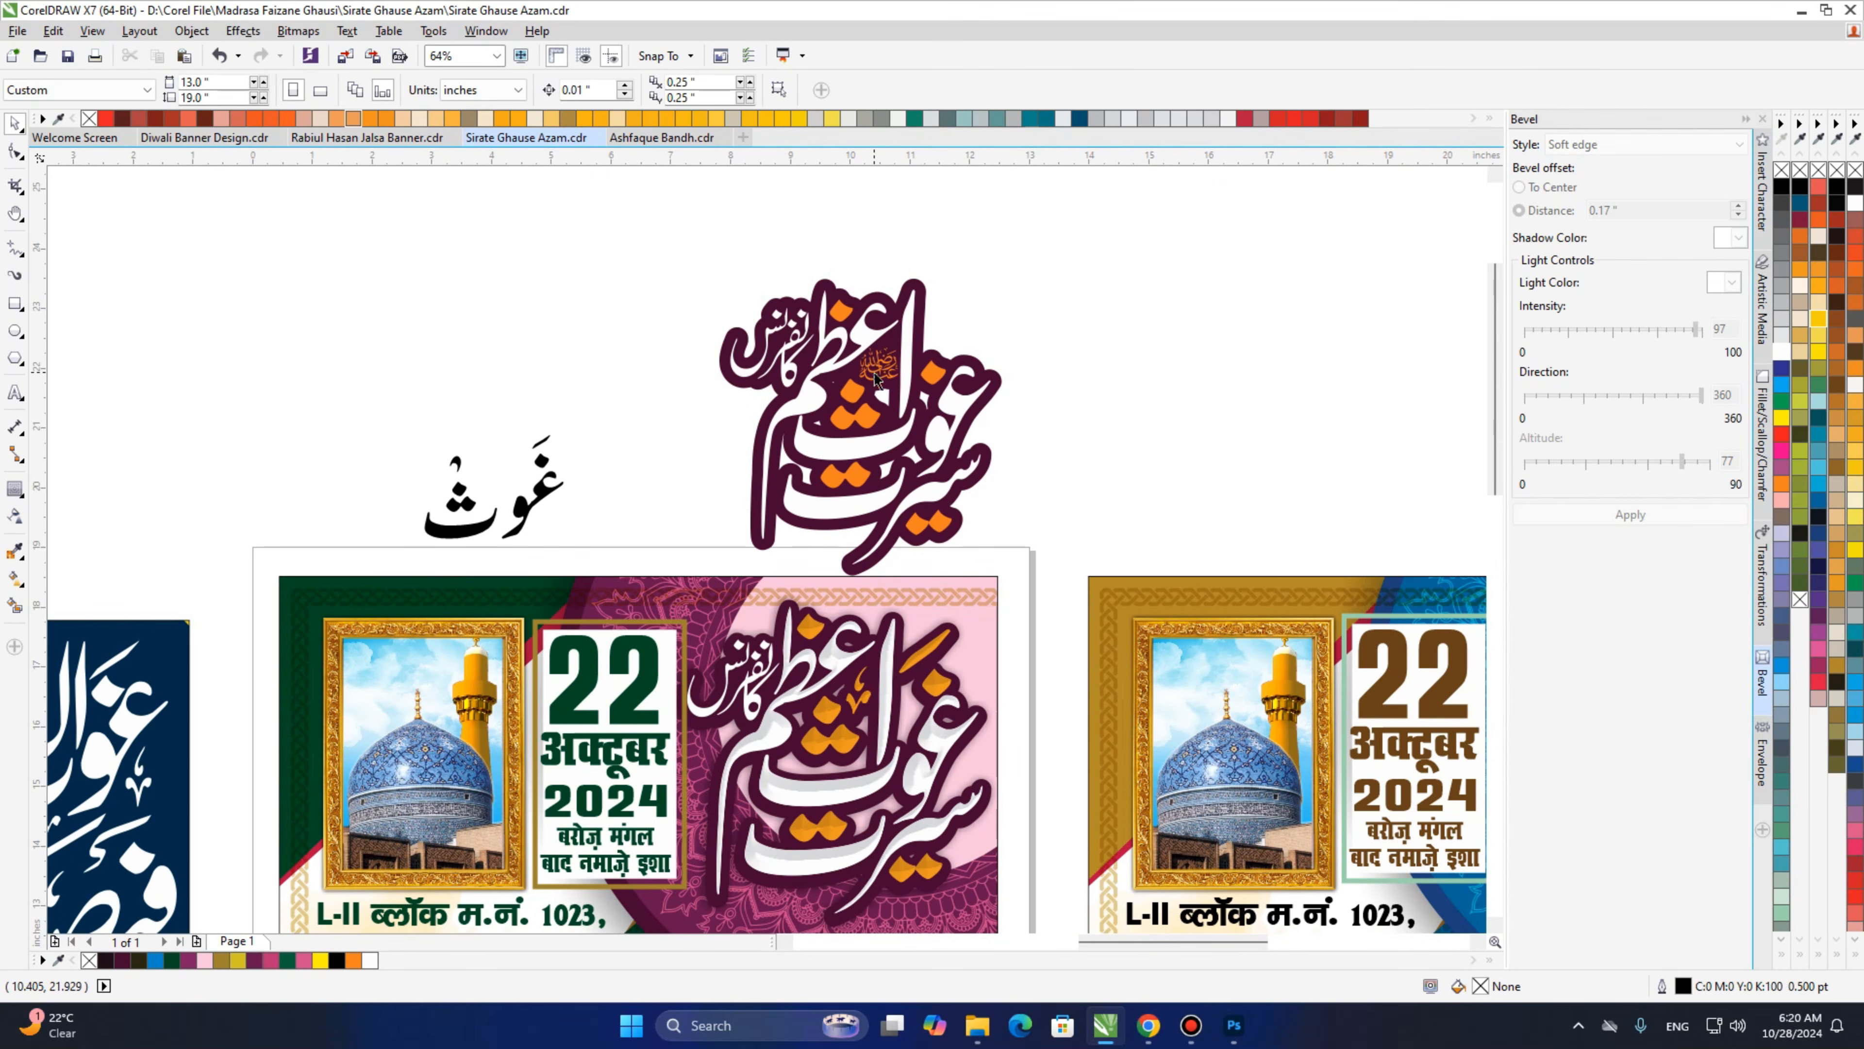
{"action": "key", "text": "h"}
{"action": "scroll", "coordinate": [910, 408], "scroll_direction": "up", "scroll_amount": 2}
{"action": "left_click_drag", "start_coordinate": [962, 410], "coordinate": [948, 451]}
{"action": "key", "text": "space"}
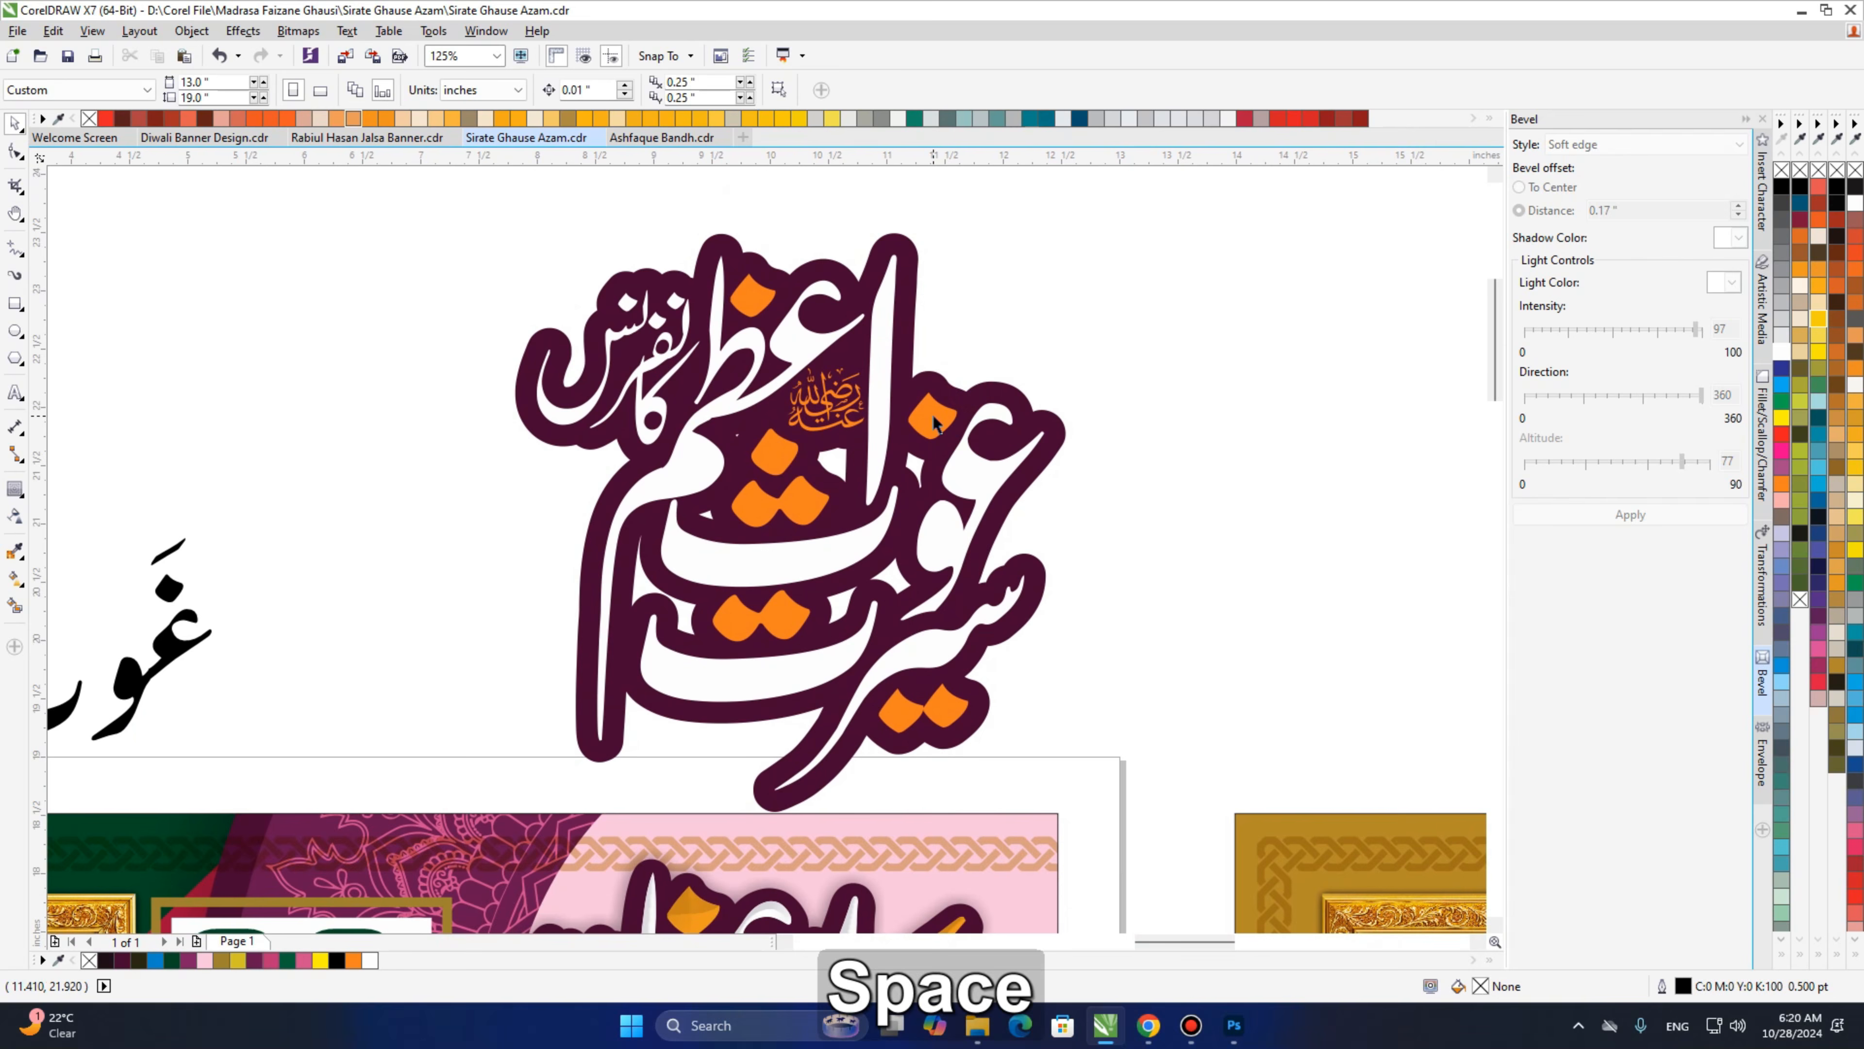
{"action": "left_click", "coordinate": [1630, 514]}
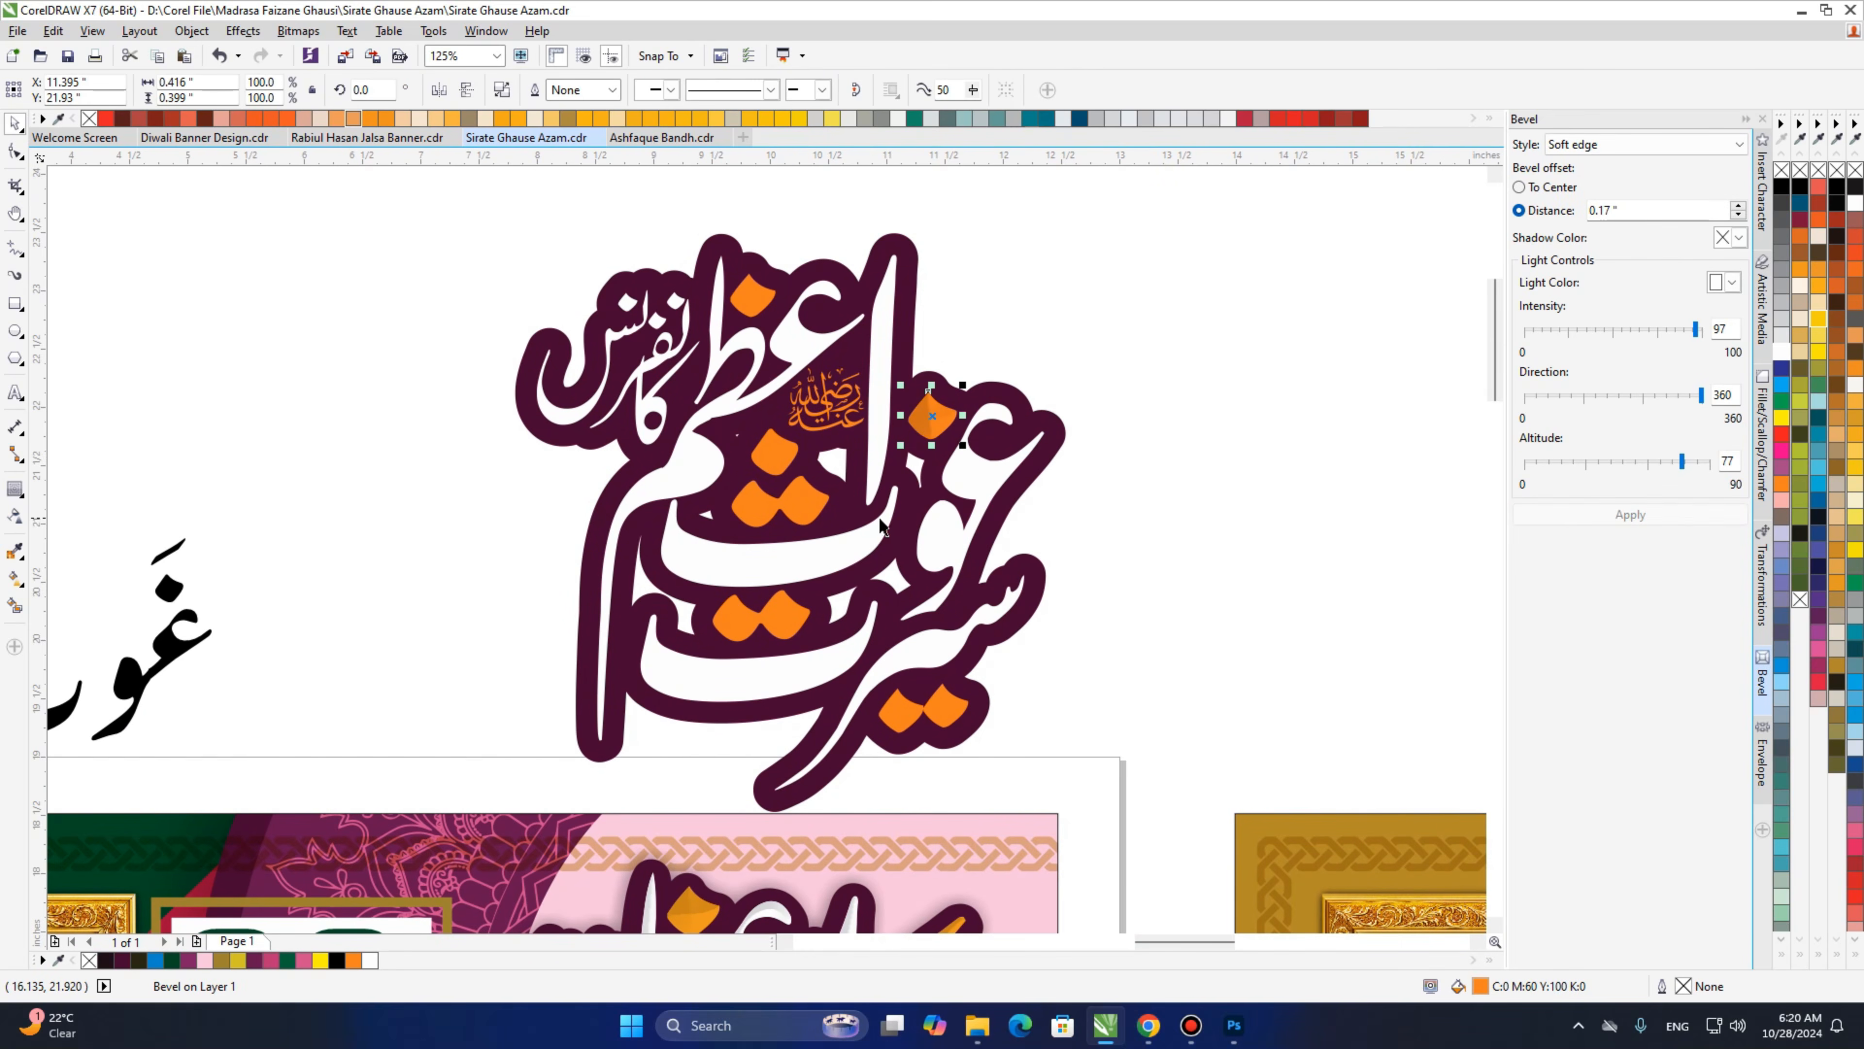
Give all three orange dots of ث the same 0.17" soft-edge bevel.
{"action": "left_click", "coordinate": [803, 507]}
{"action": "left_click", "coordinate": [1666, 512]}
{"action": "left_click", "coordinate": [775, 451]}
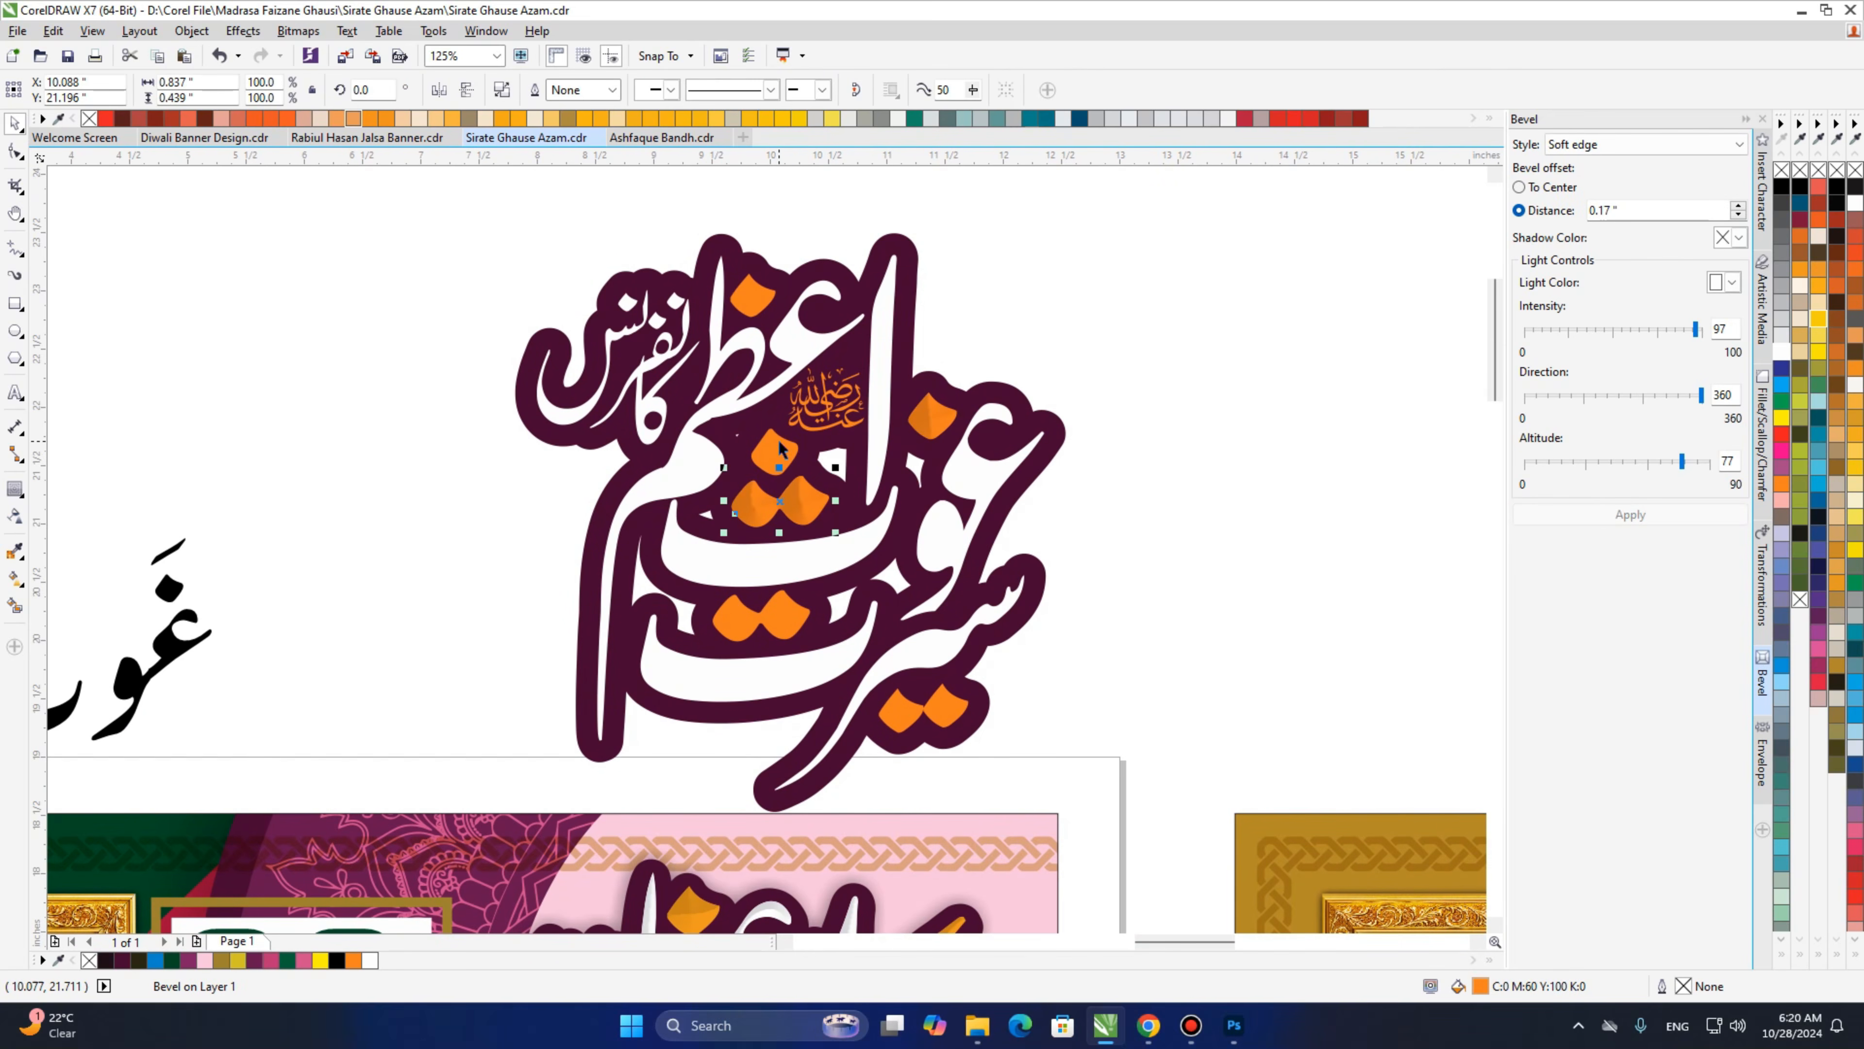
{"action": "left_click", "coordinate": [1596, 516]}
Apply the 0.17" soft-edge bevel to the orange dots of ی and ت in سیرت, one pair at a time.
{"action": "left_click", "coordinate": [780, 620]}
{"action": "left_click", "coordinate": [945, 723], "text": "shift"}
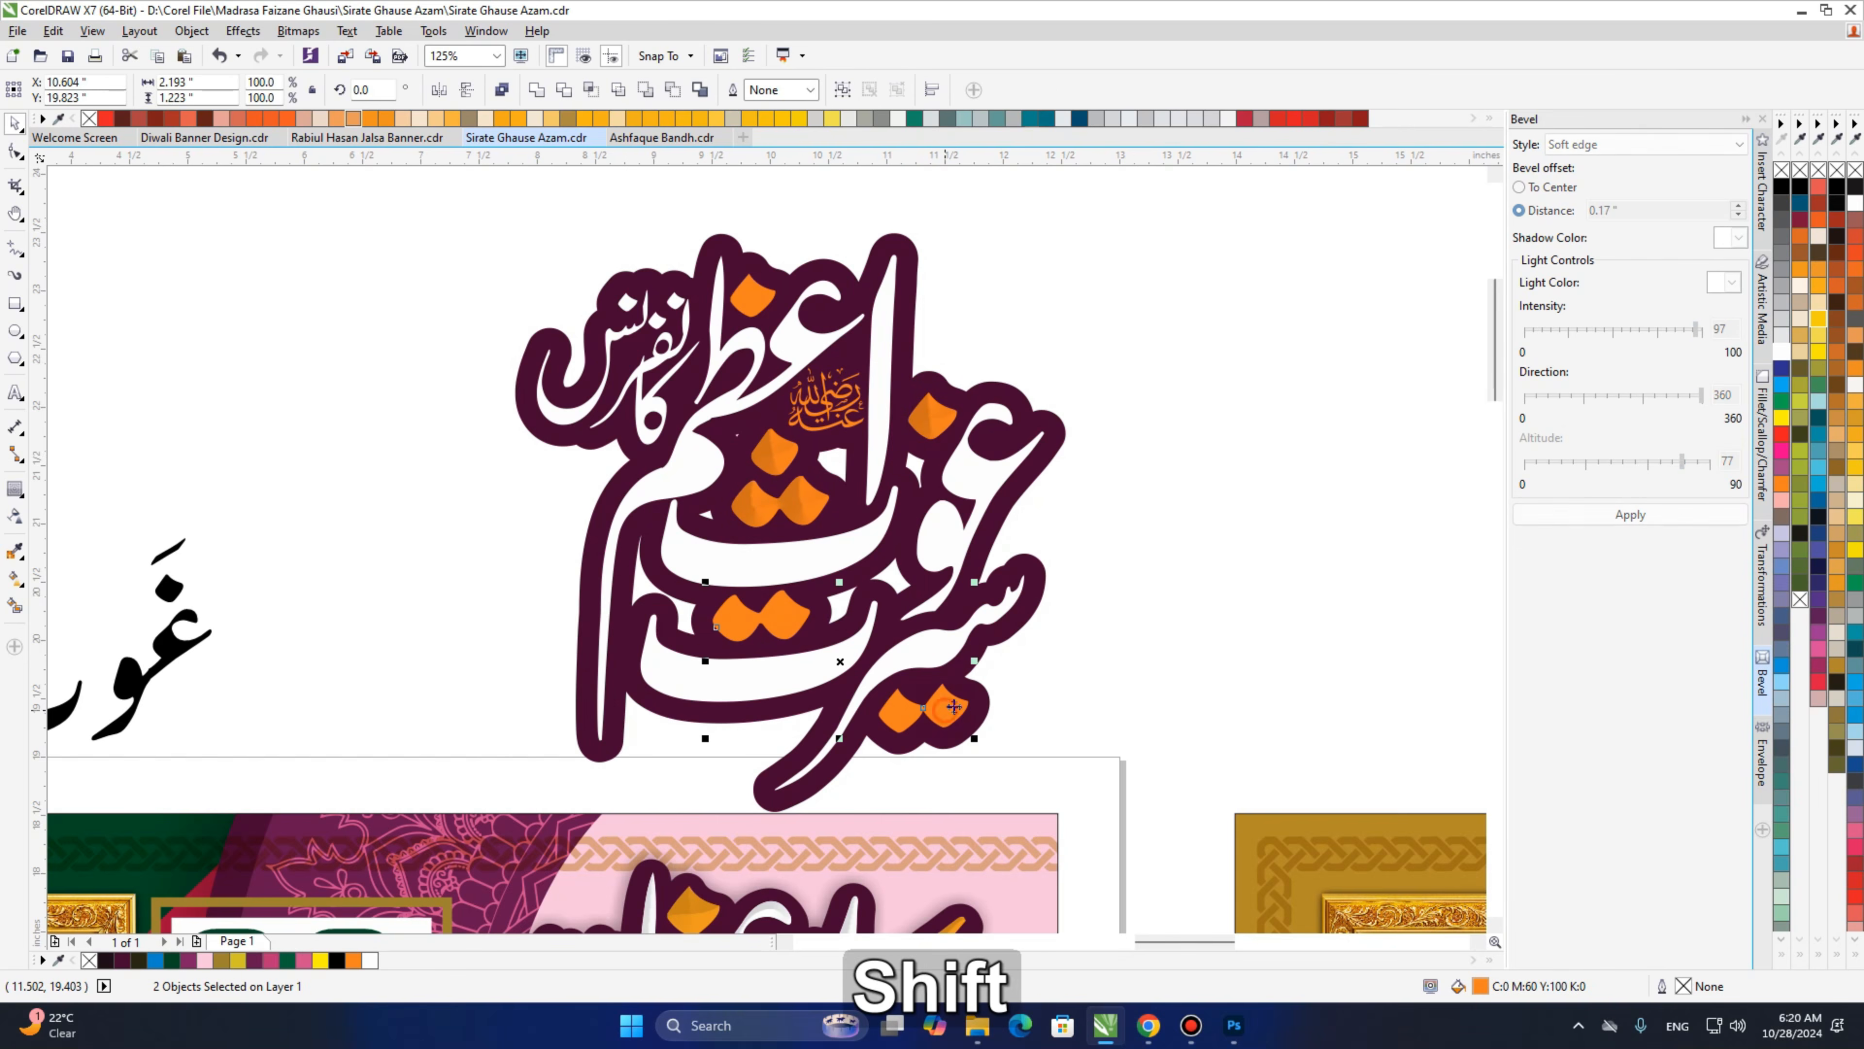
{"action": "left_click", "coordinate": [1251, 560]}
{"action": "left_click", "coordinate": [951, 711]}
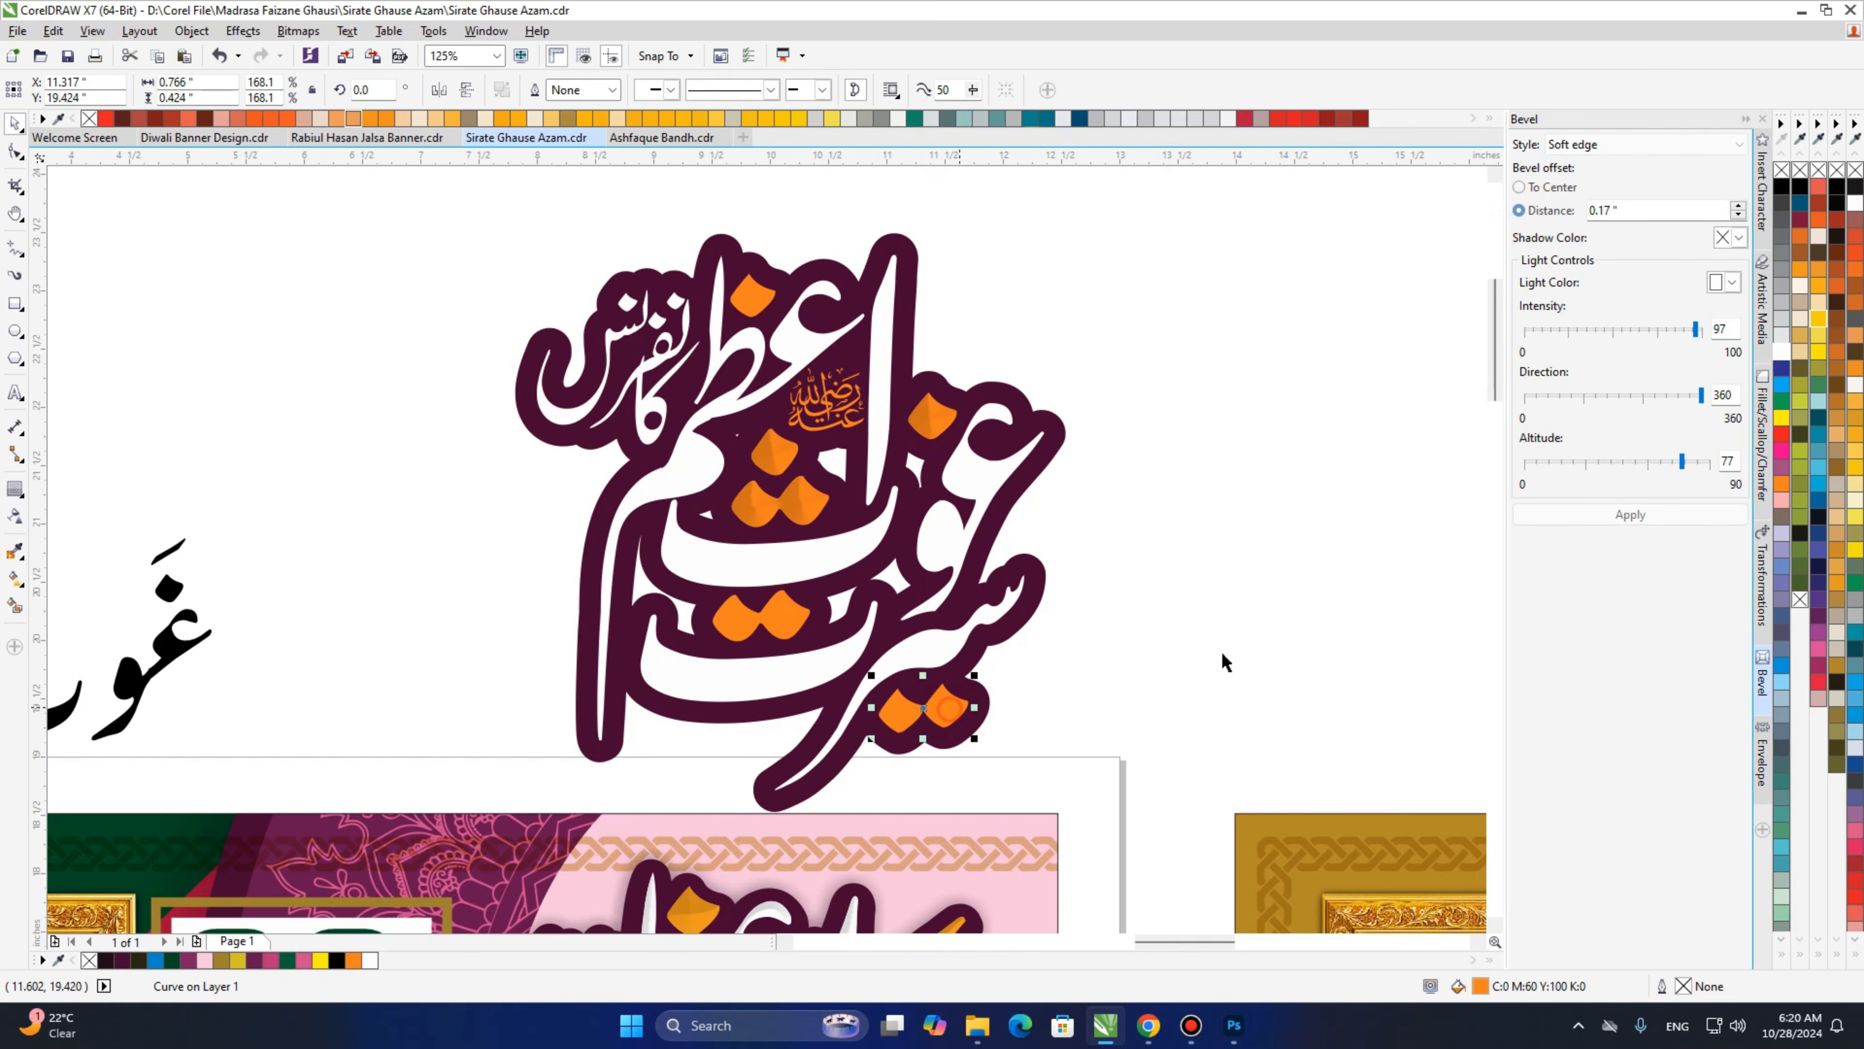
{"action": "left_click", "coordinate": [1630, 514]}
{"action": "left_click", "coordinate": [774, 631]}
{"action": "left_click", "coordinate": [1630, 514]}
Bevel the white letter strokes of اعظم and غوث with the same 0.17" soft-edge settings.
{"action": "left_click", "coordinate": [792, 354]}
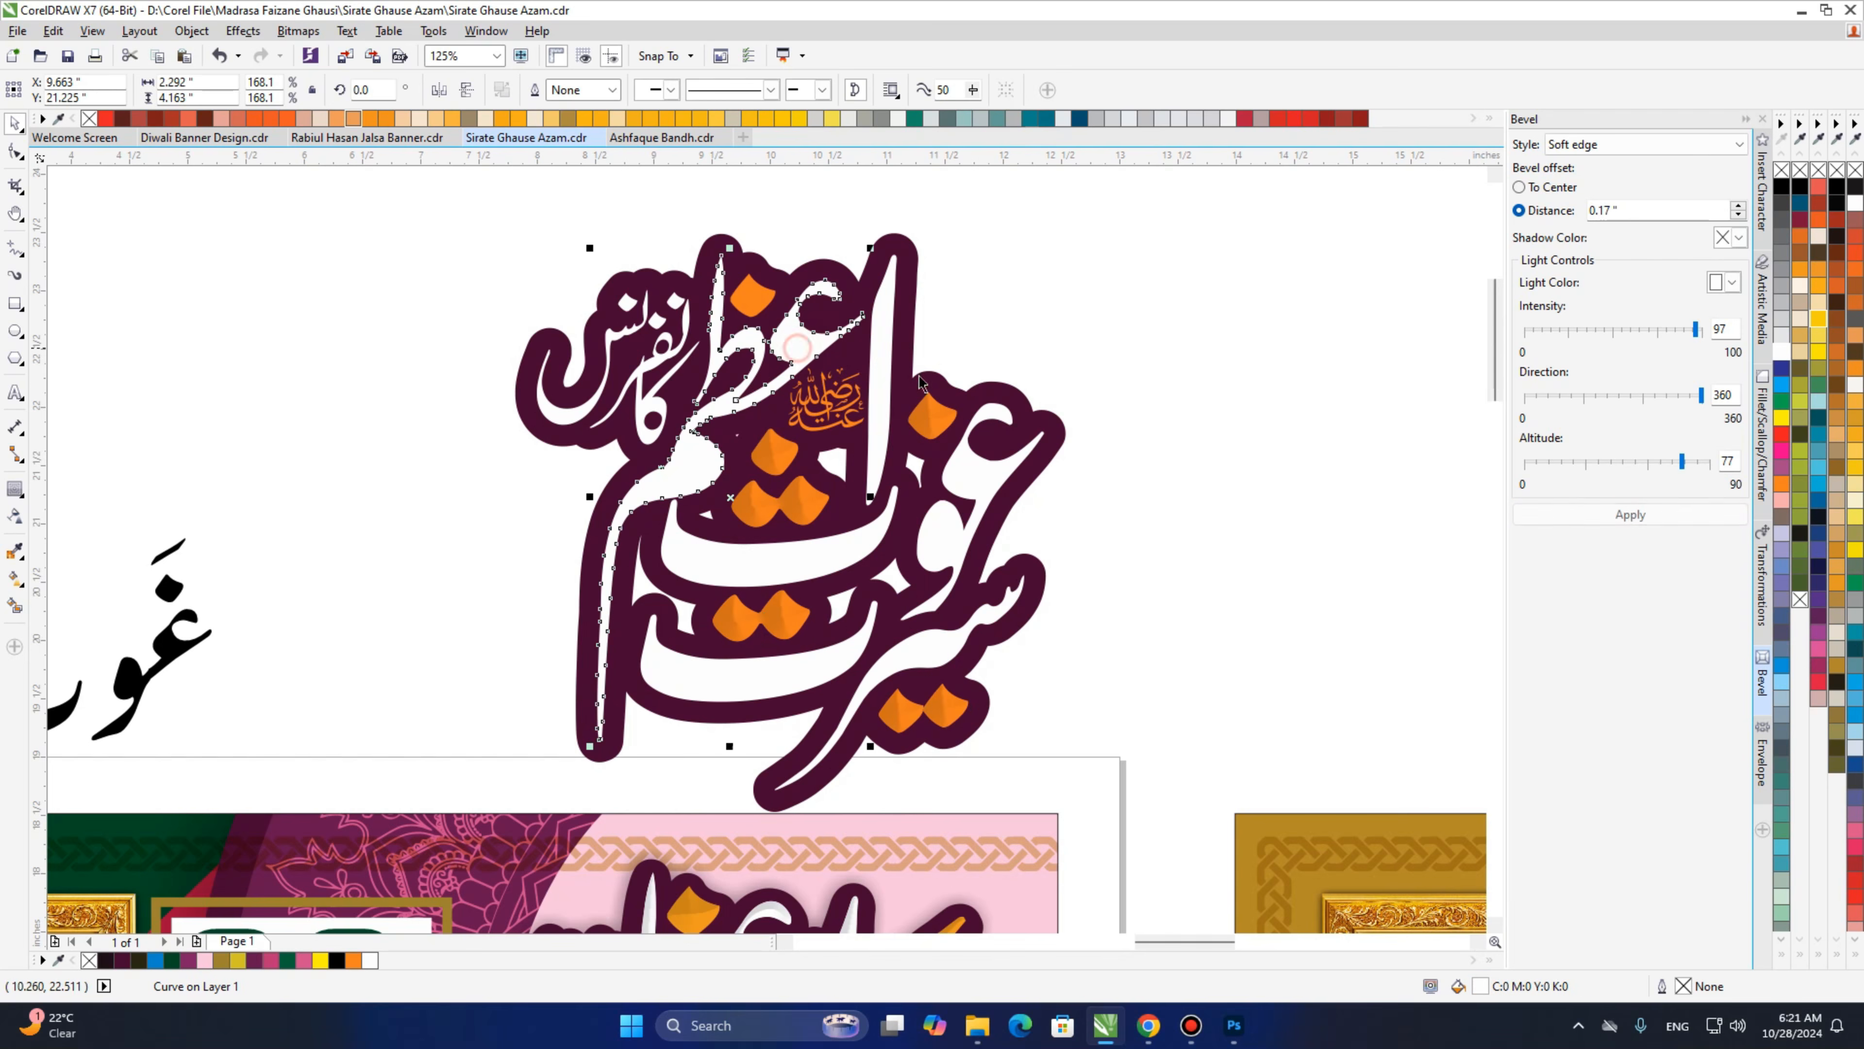
{"action": "left_click", "coordinate": [1666, 516]}
{"action": "left_click", "coordinate": [886, 396]}
{"action": "left_click", "coordinate": [1679, 516]}
{"action": "left_click", "coordinate": [837, 572]}
{"action": "left_click", "coordinate": [1630, 516]}
{"action": "left_click", "coordinate": [948, 523]}
{"action": "left_click", "coordinate": [1620, 517]}
Review the finished title beside its poster and examine the calligraphy titles on the other posters in the document.
{"action": "left_click_drag", "start_coordinate": [796, 212], "coordinate": [1210, 556]}
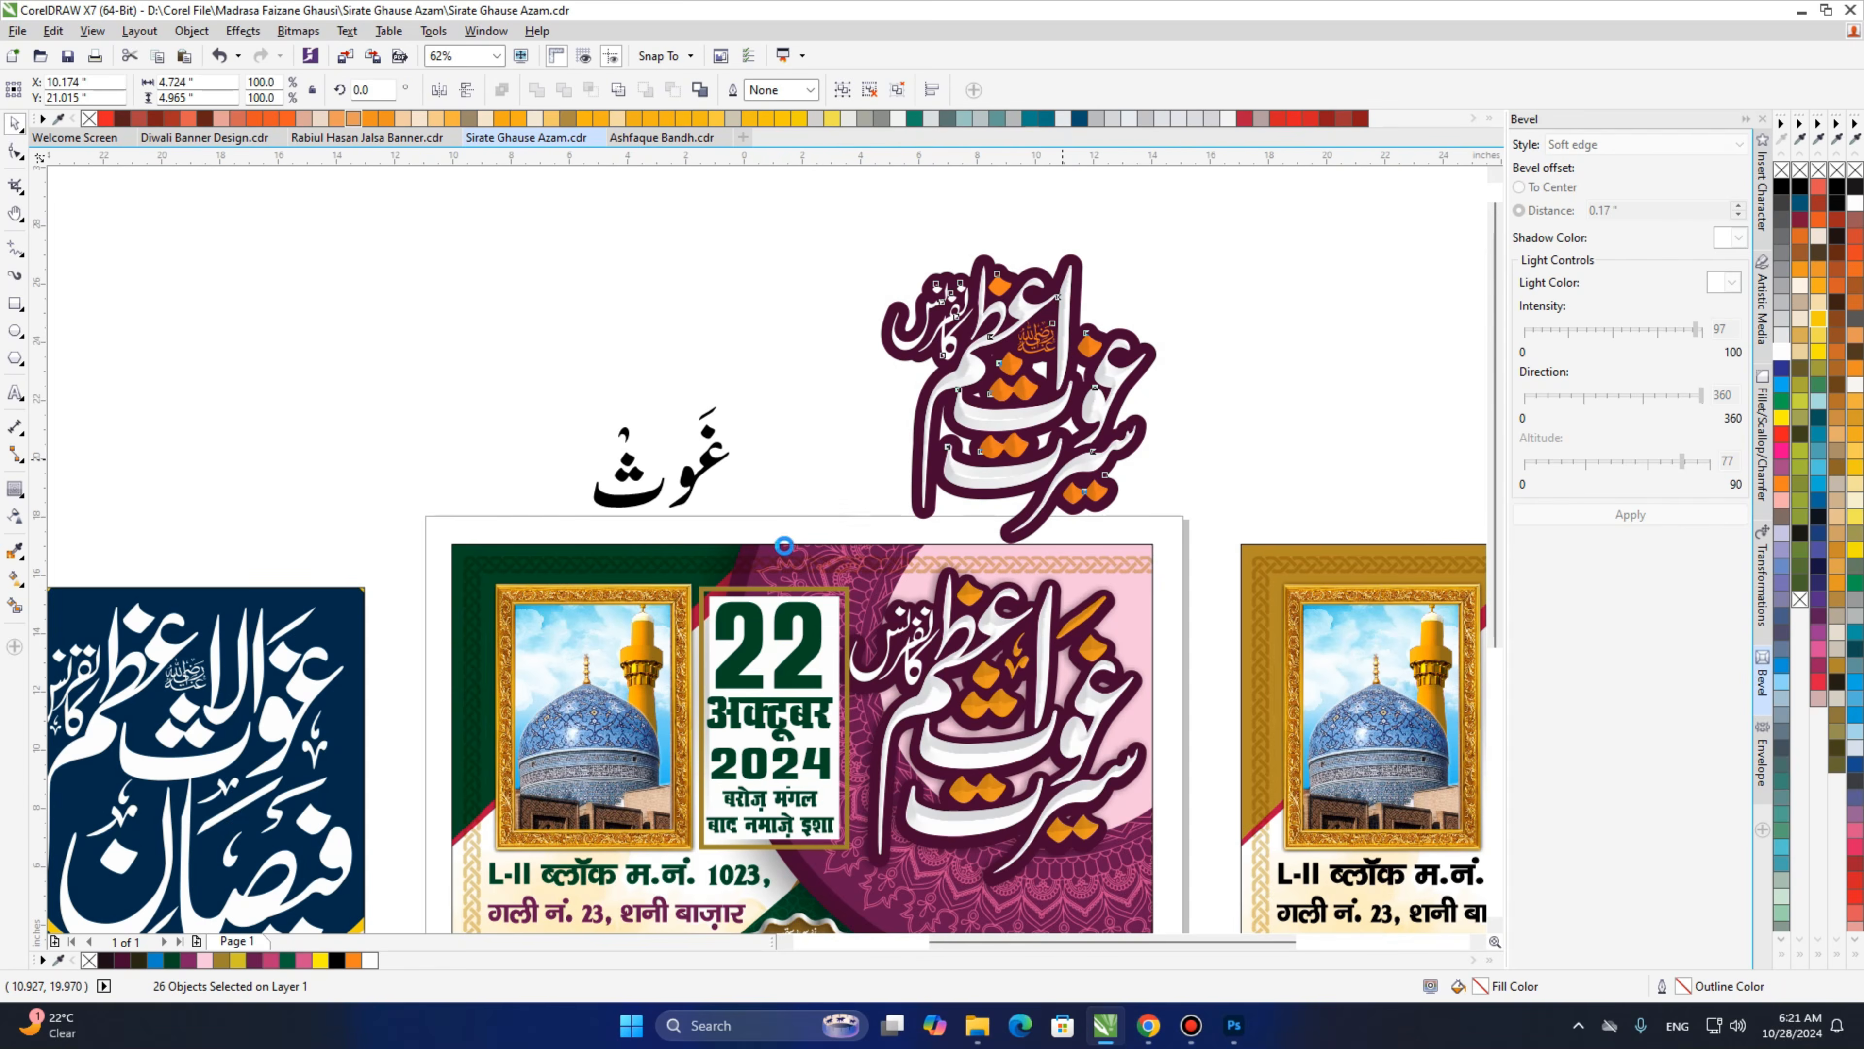
{"action": "scroll", "coordinate": [1063, 460], "scroll_direction": "down", "scroll_amount": 2}
{"action": "left_click_drag", "start_coordinate": [321, 593], "coordinate": [1009, 578]}
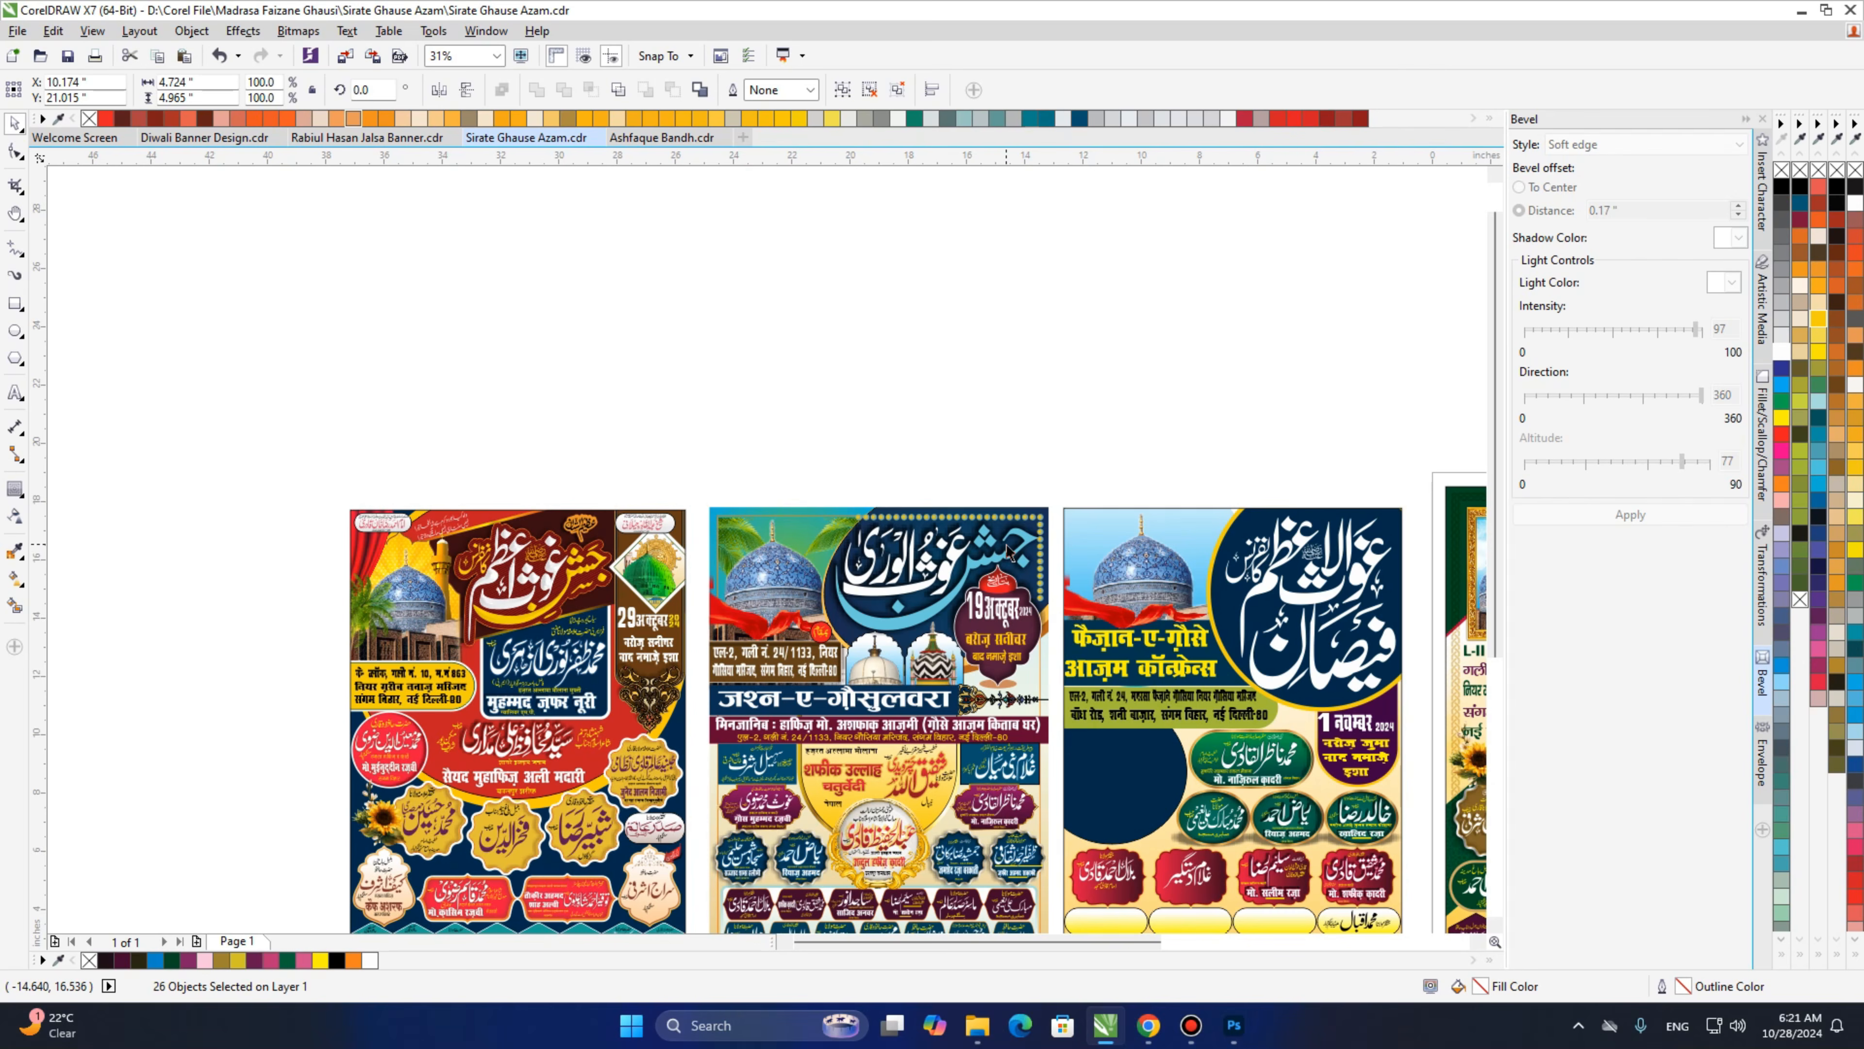
{"action": "scroll", "coordinate": [990, 564], "scroll_direction": "up", "scroll_amount": 2}
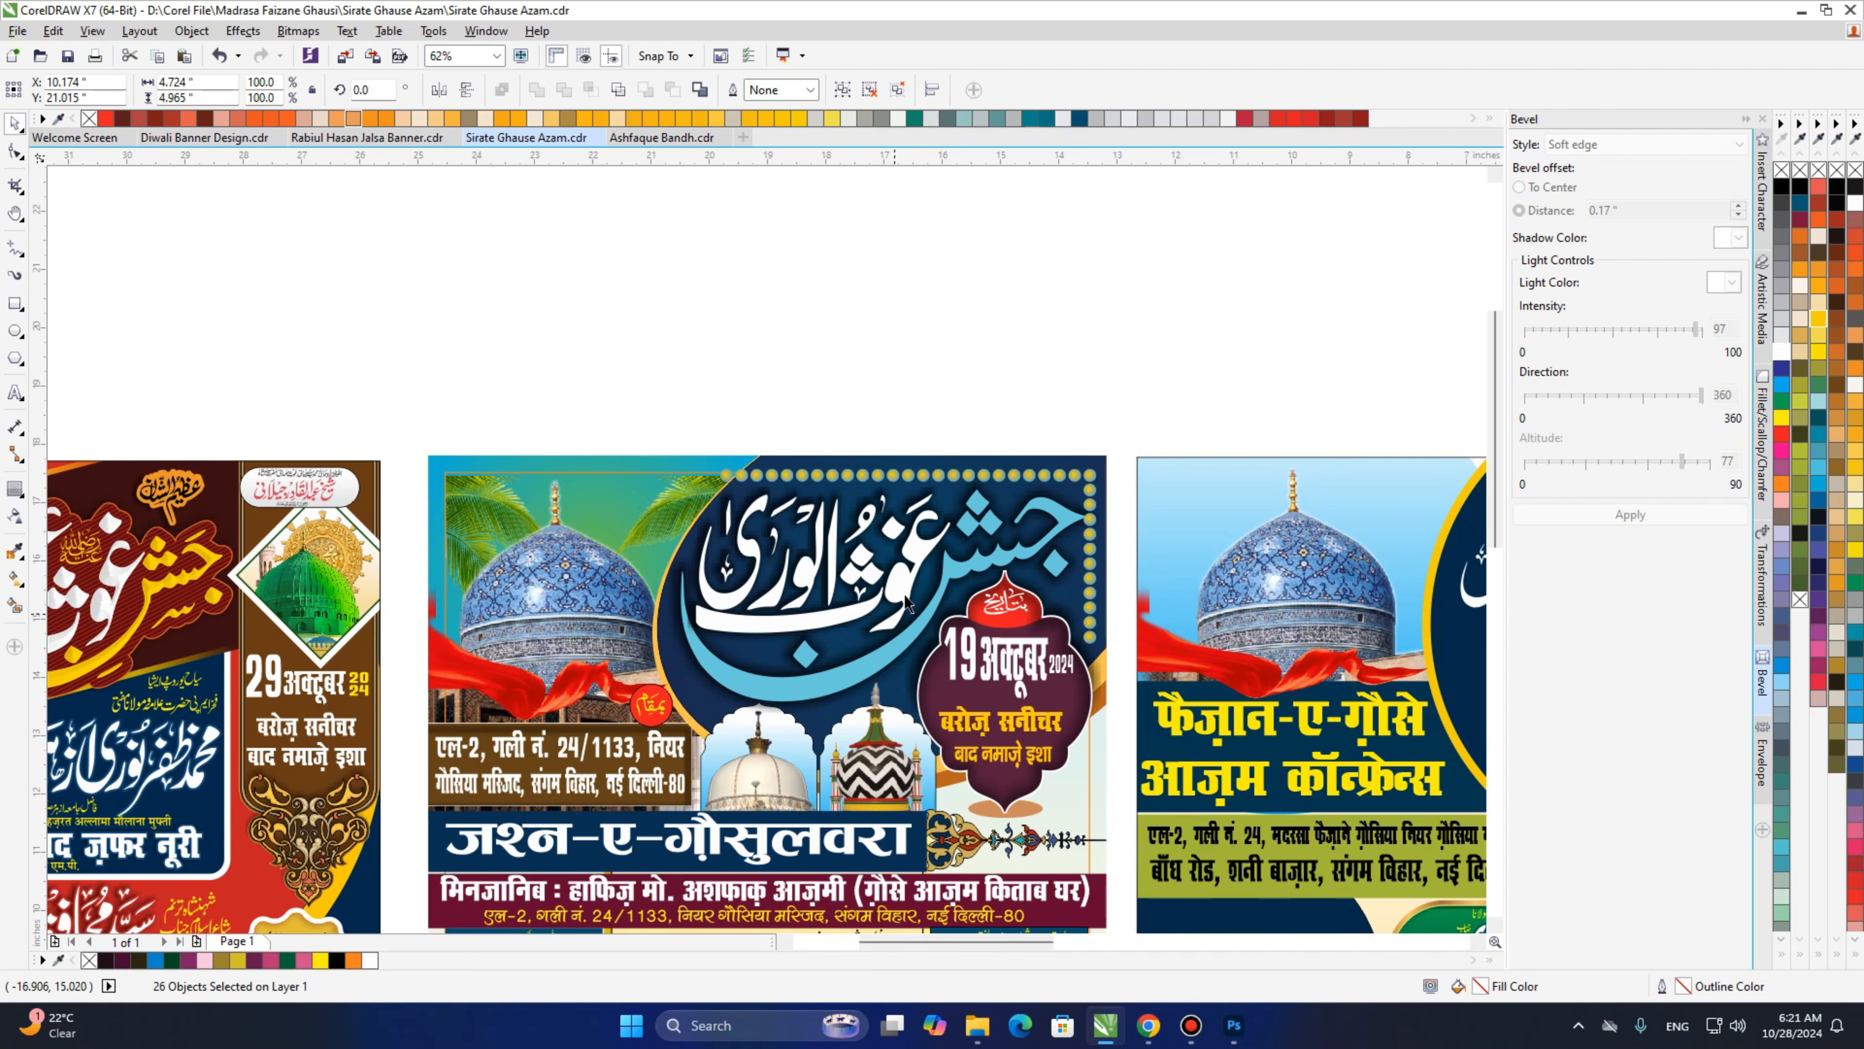
{"action": "left_click_drag", "start_coordinate": [579, 653], "coordinate": [1265, 586]}
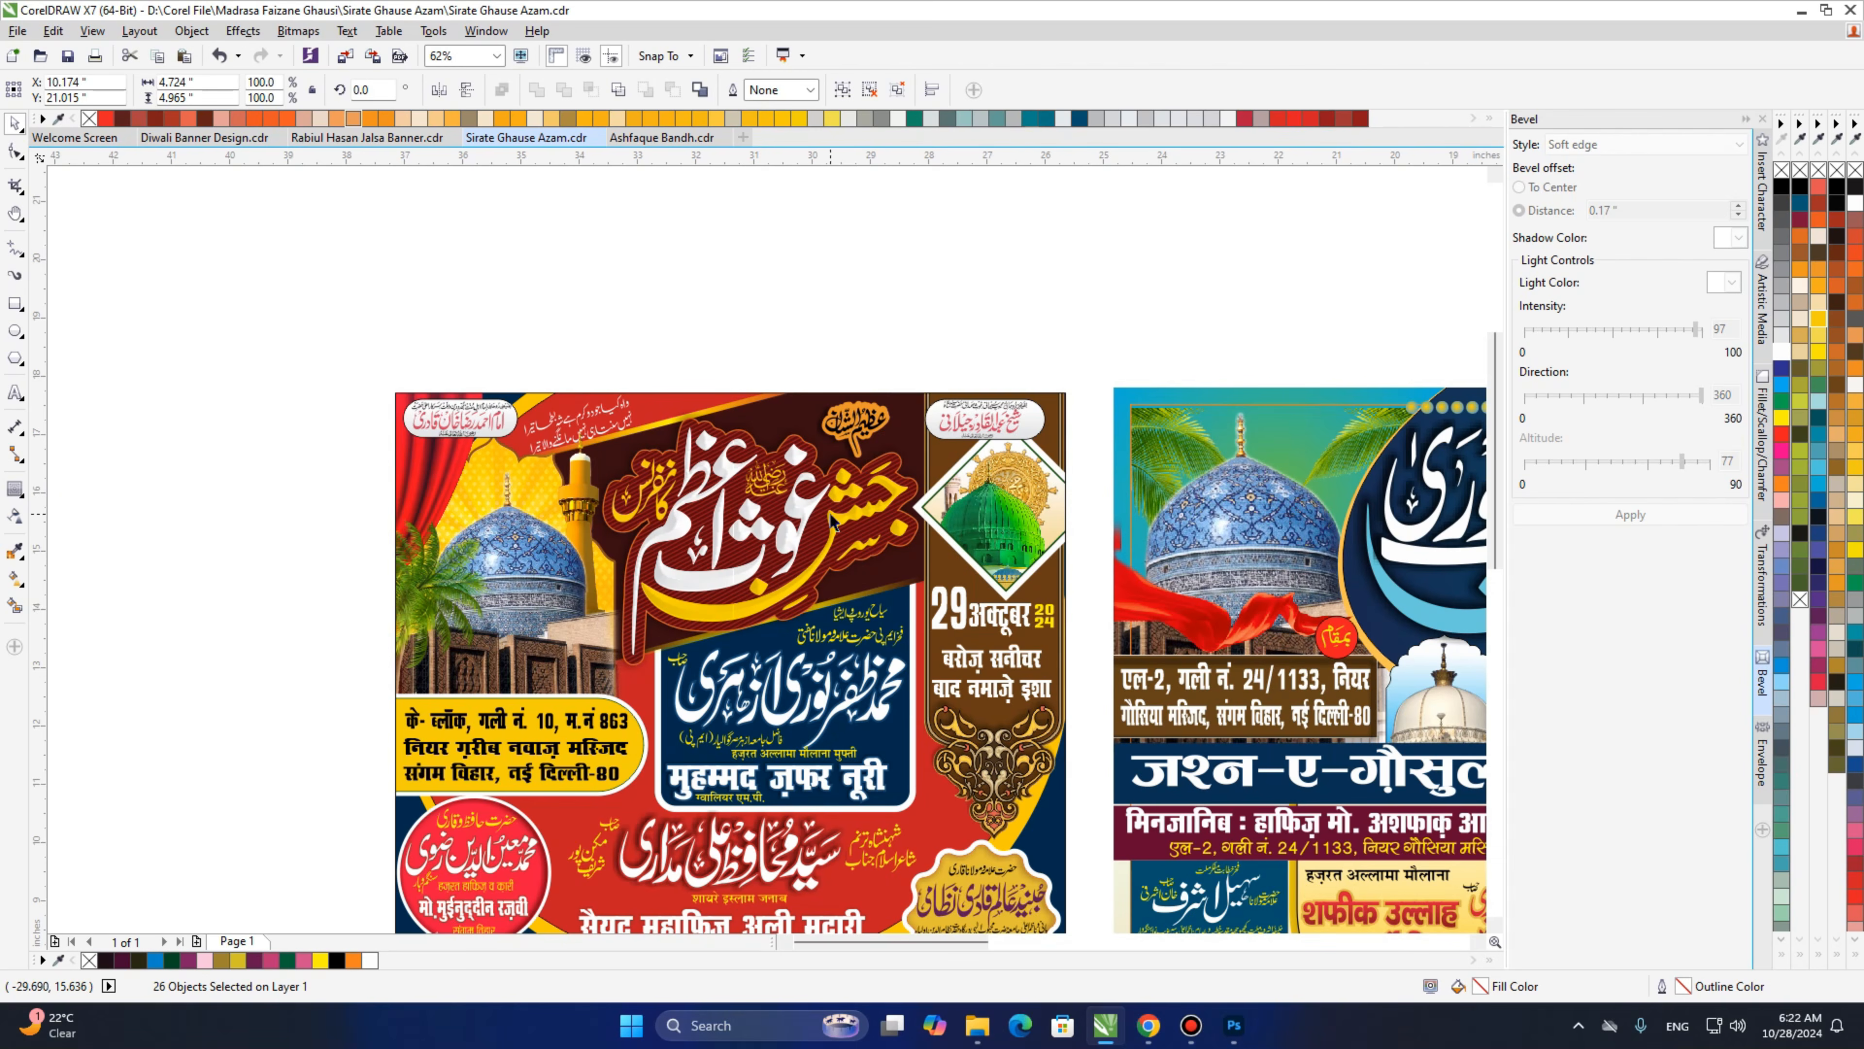
{"action": "middle_click", "coordinate": [999, 438]}
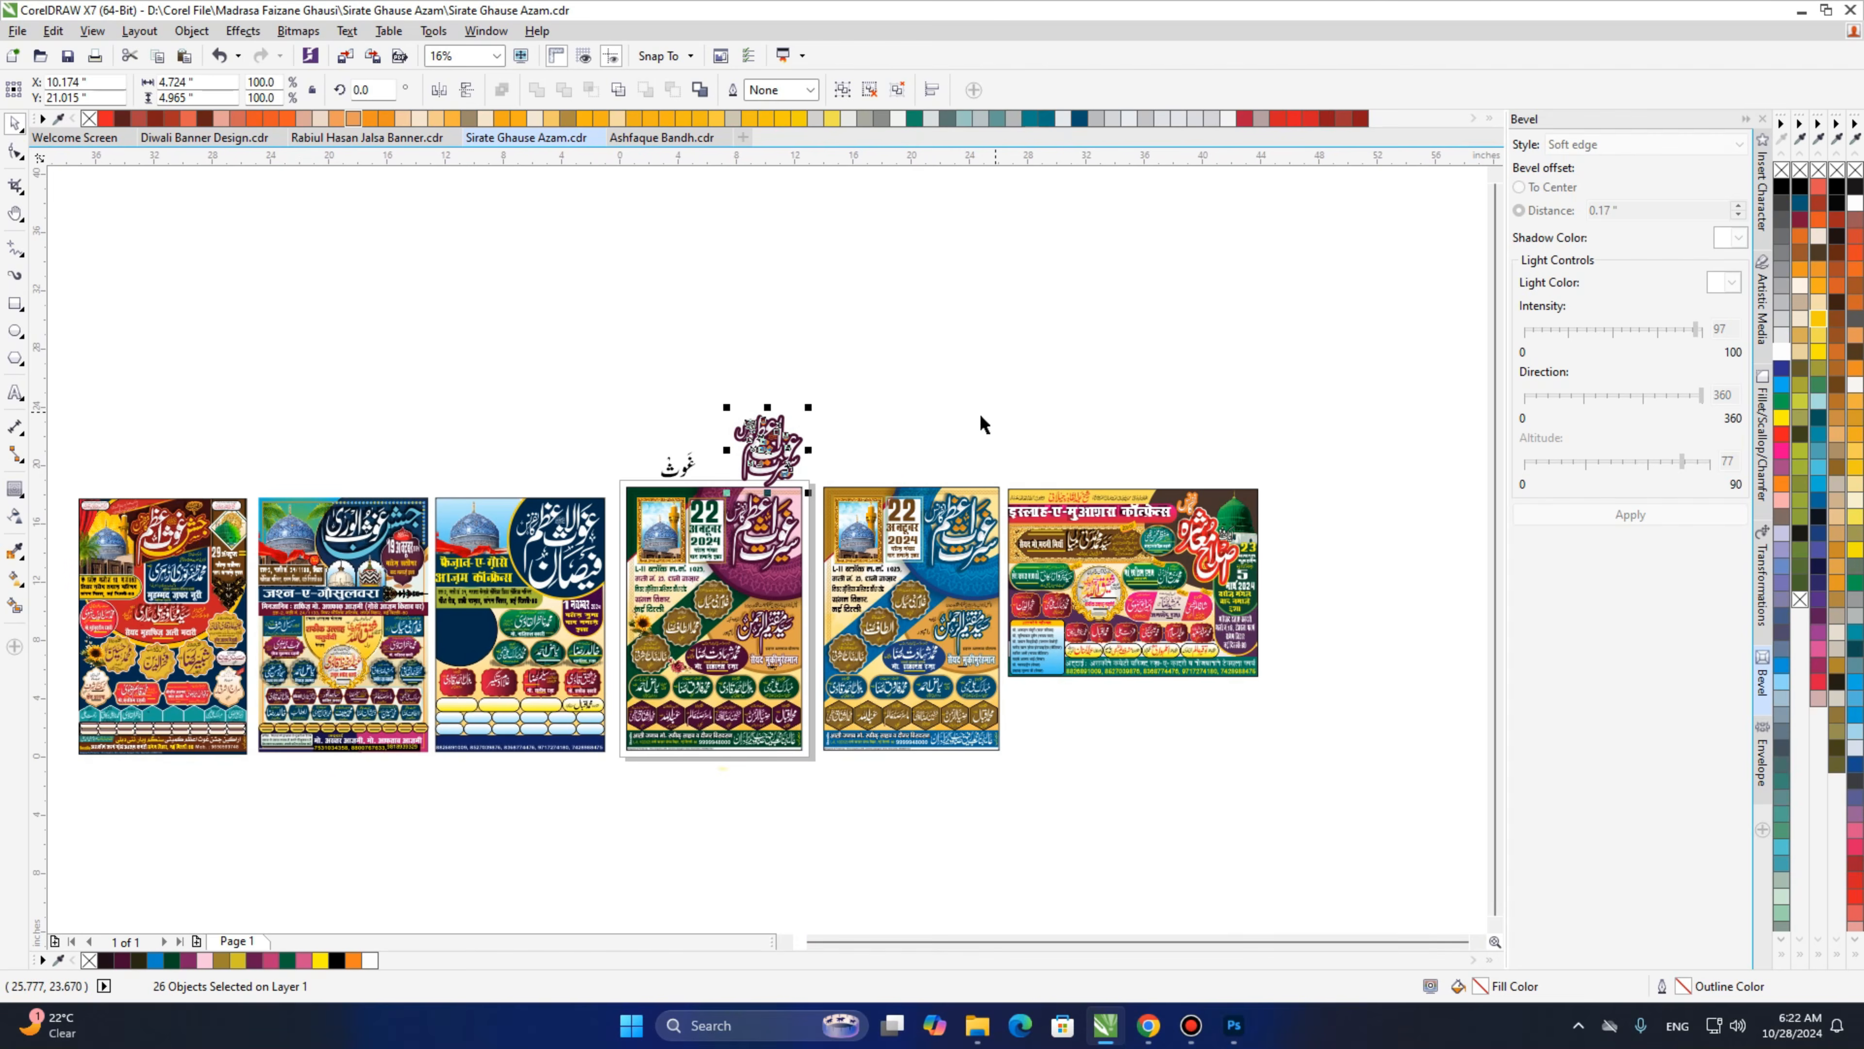
{"action": "left_click", "coordinate": [1007, 379]}
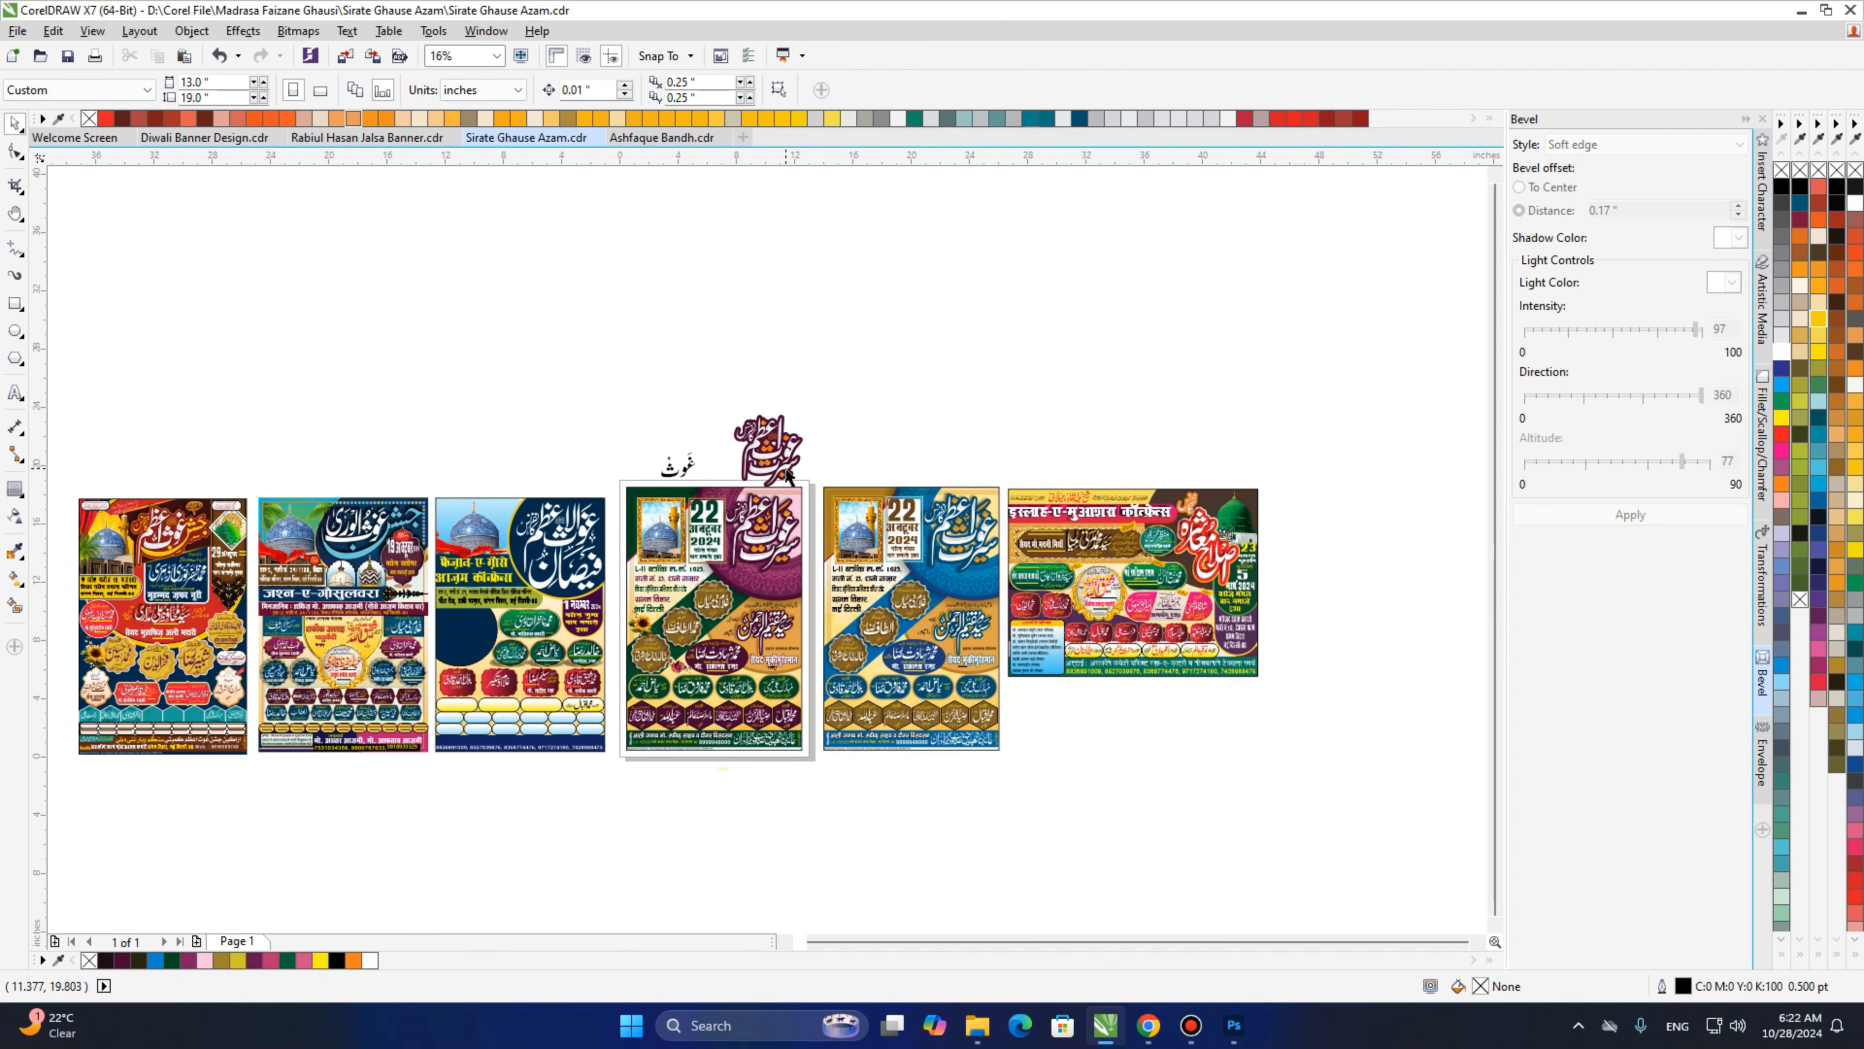